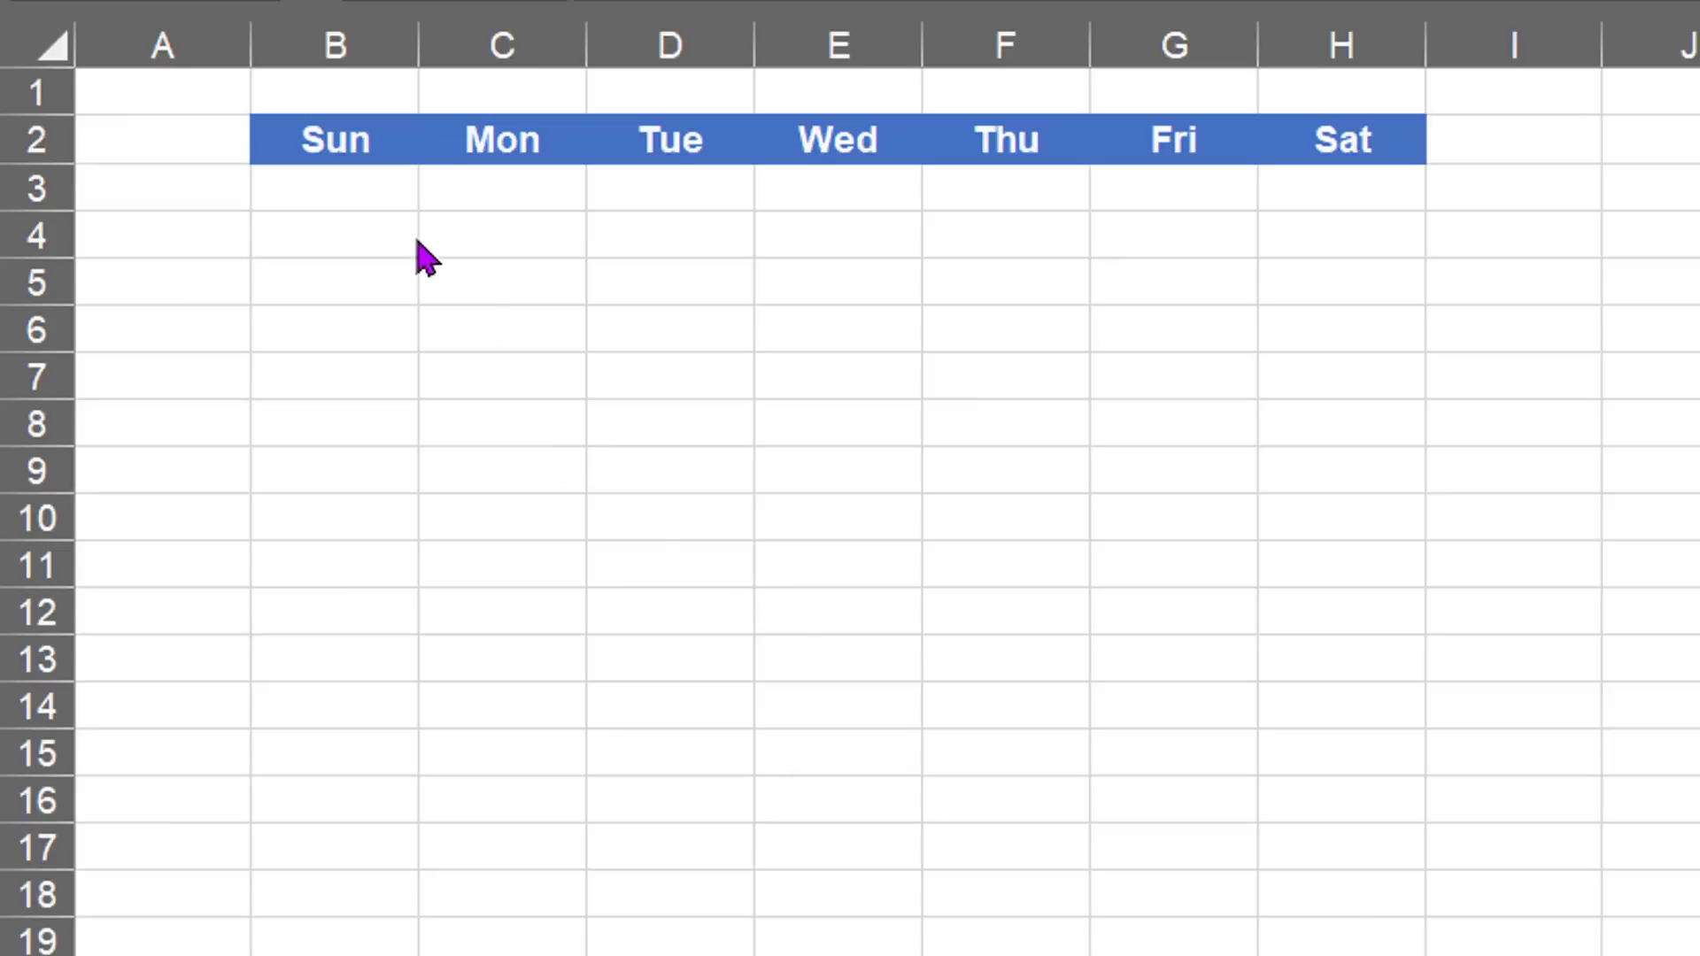
left_click(379, 202)
left_click(380, 203)
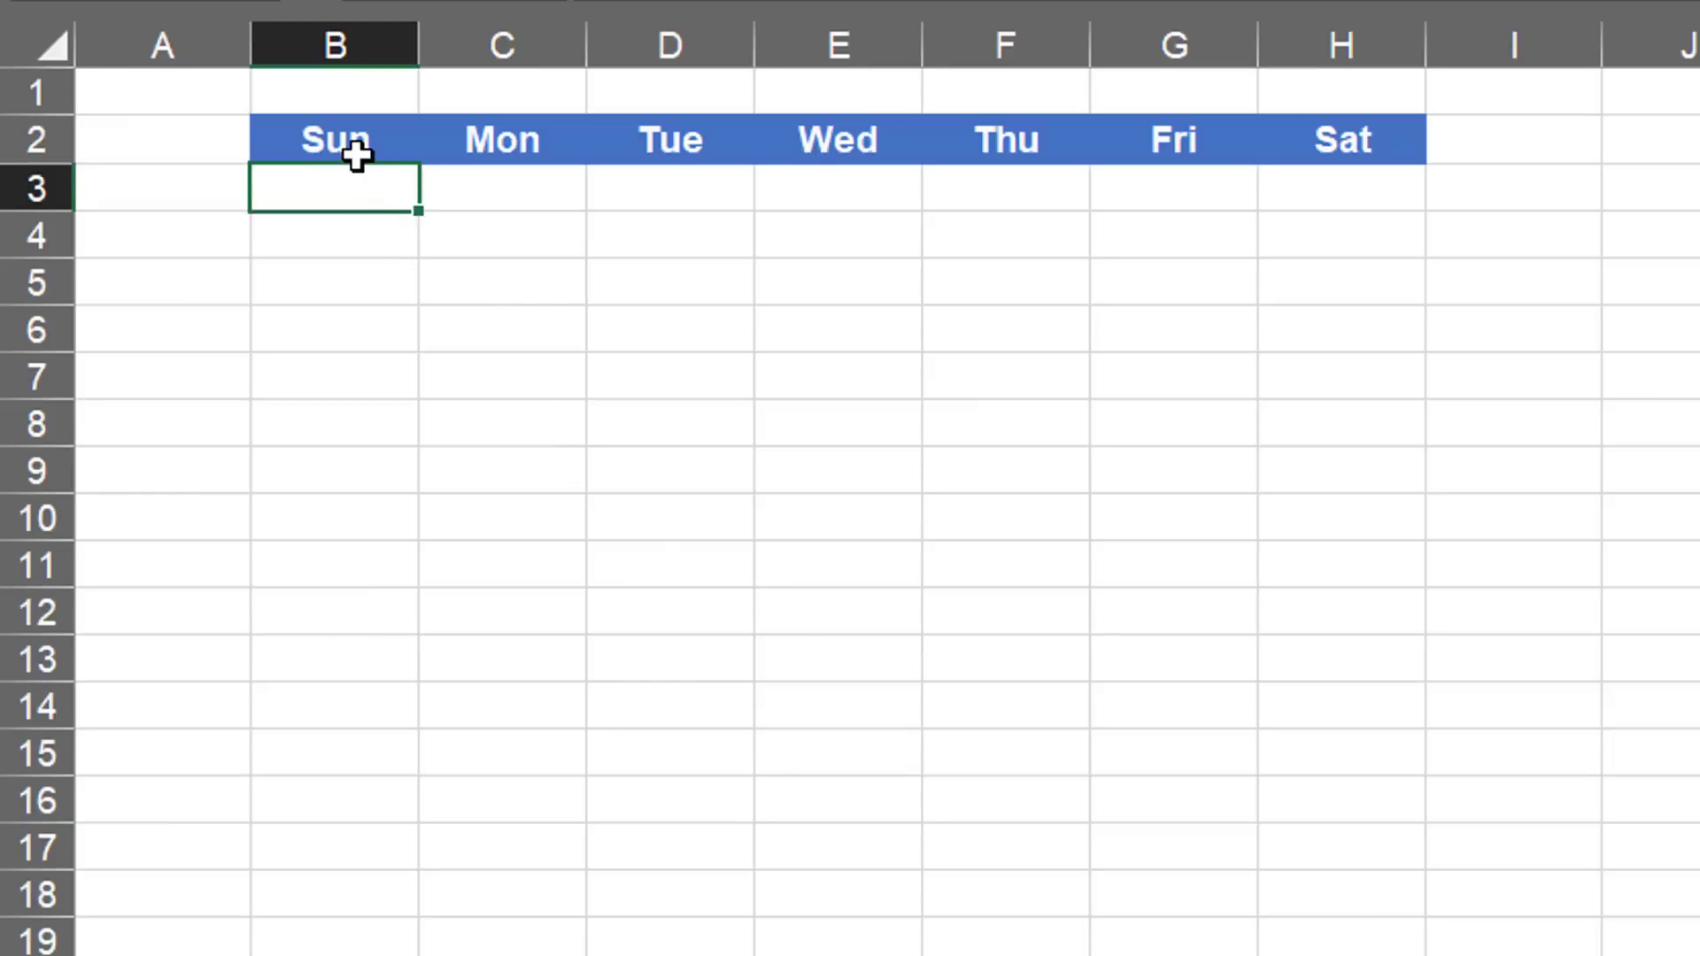
left_click_drag(353, 152, 1355, 145)
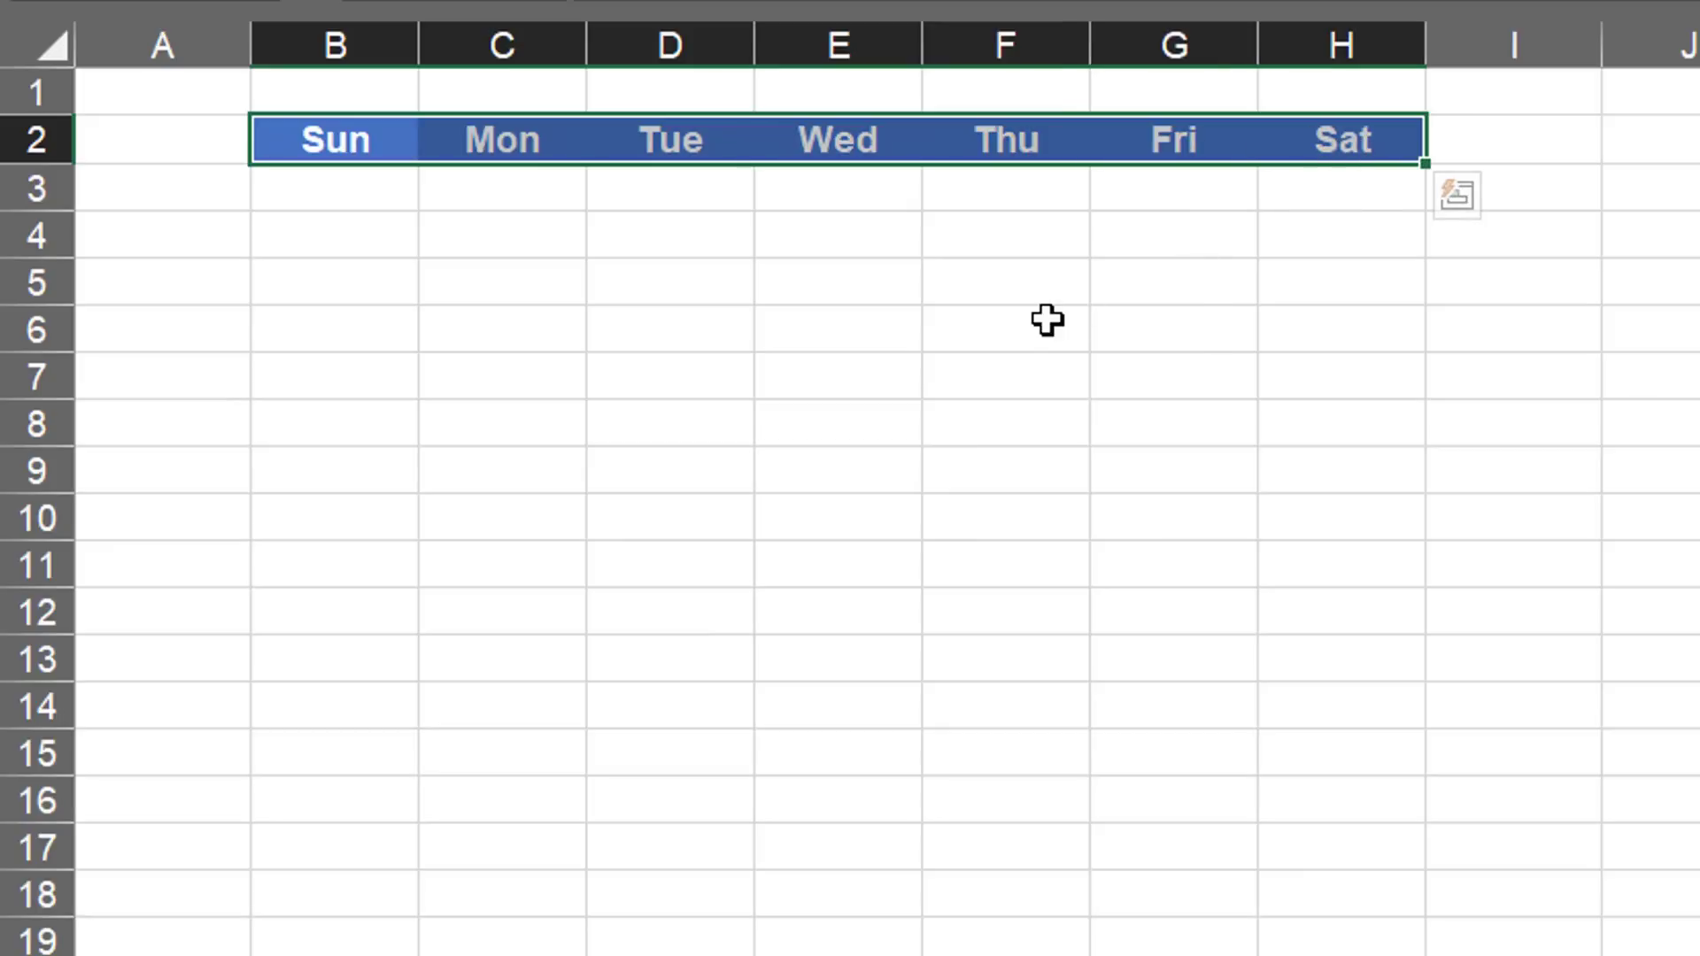
left_click_drag(338, 152, 1339, 152)
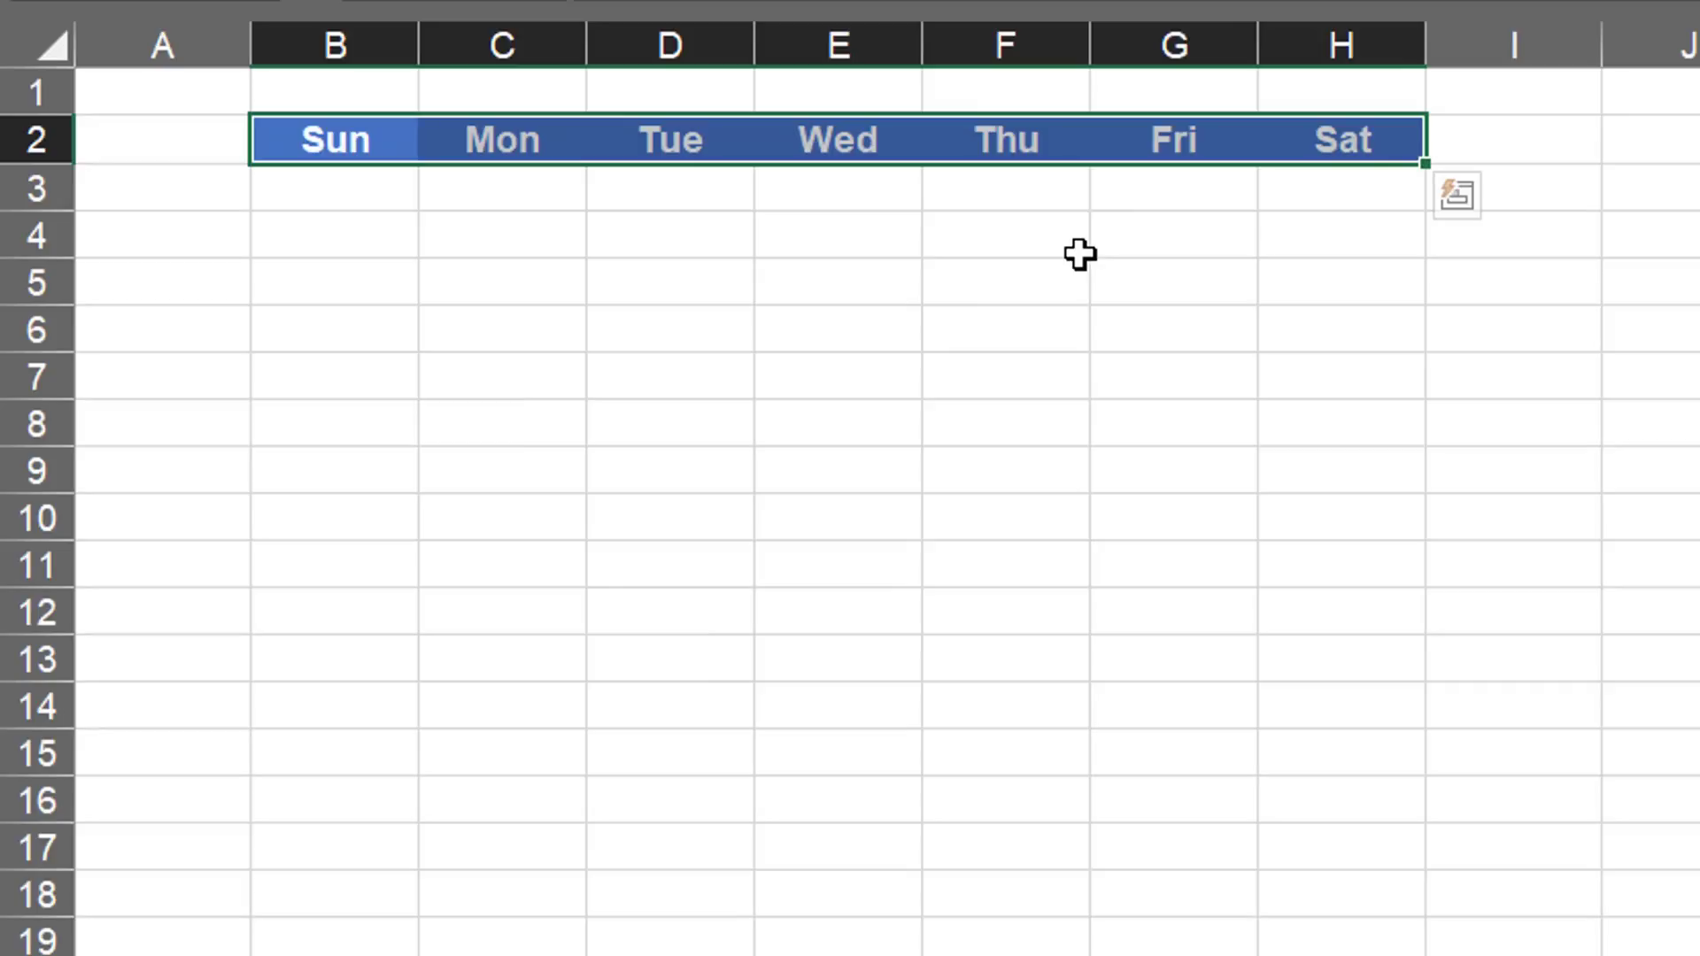
left_click(372, 198)
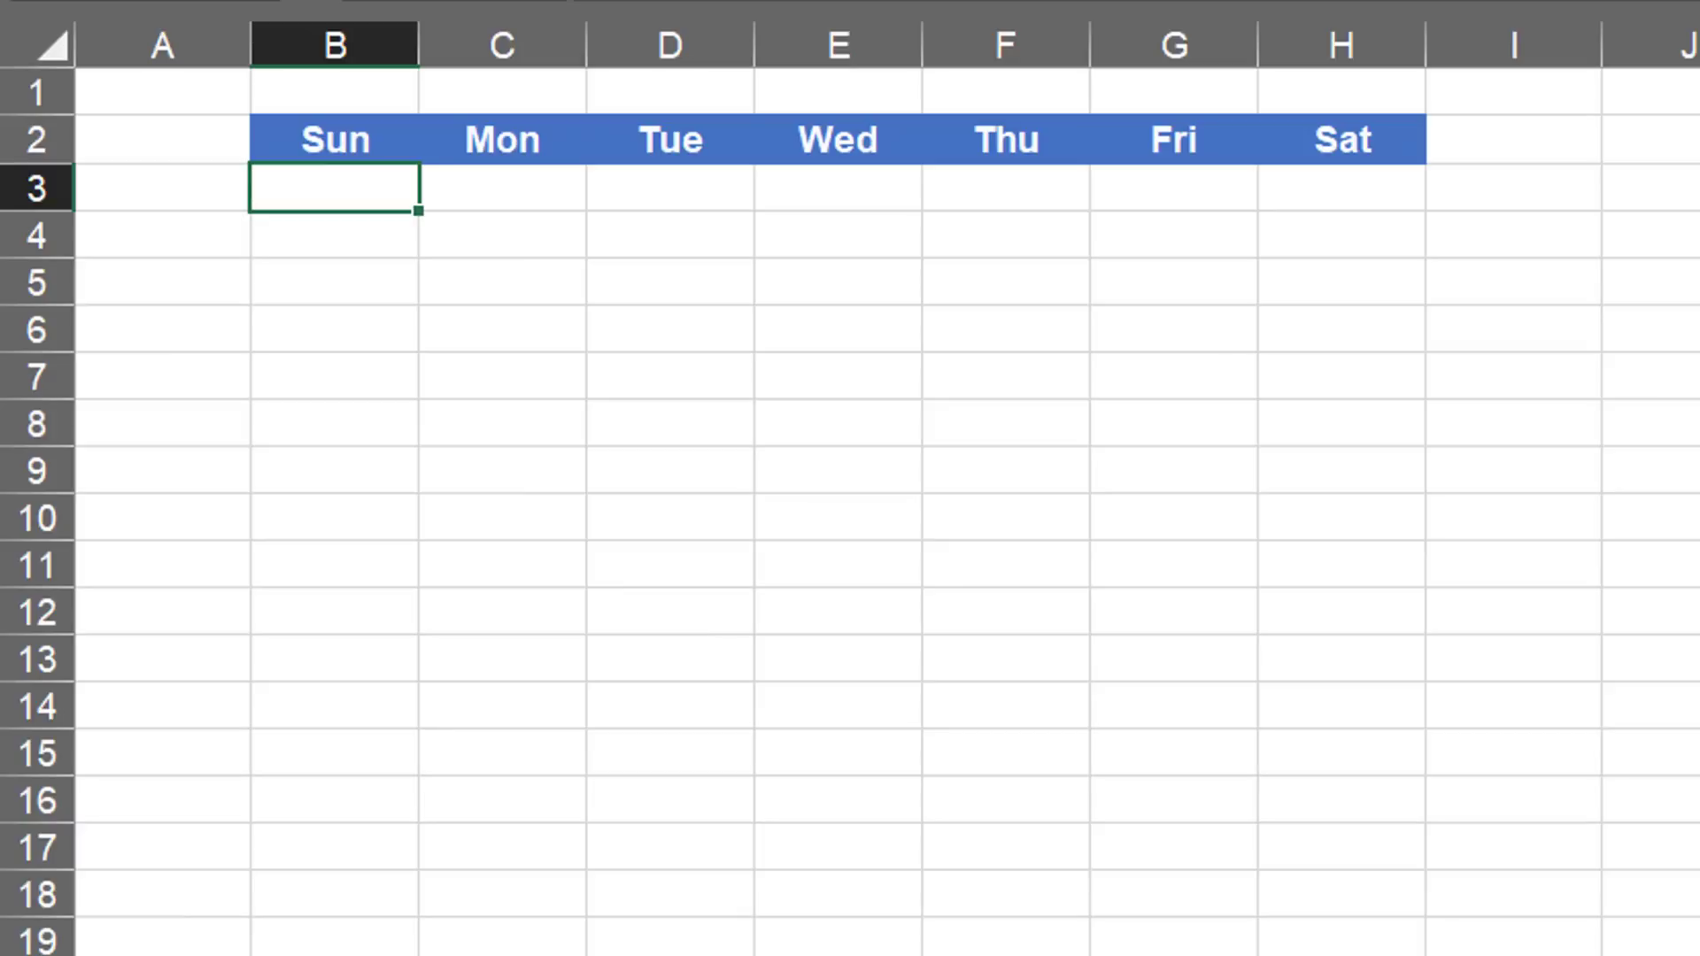
left_click_drag(360, 190, 1278, 952)
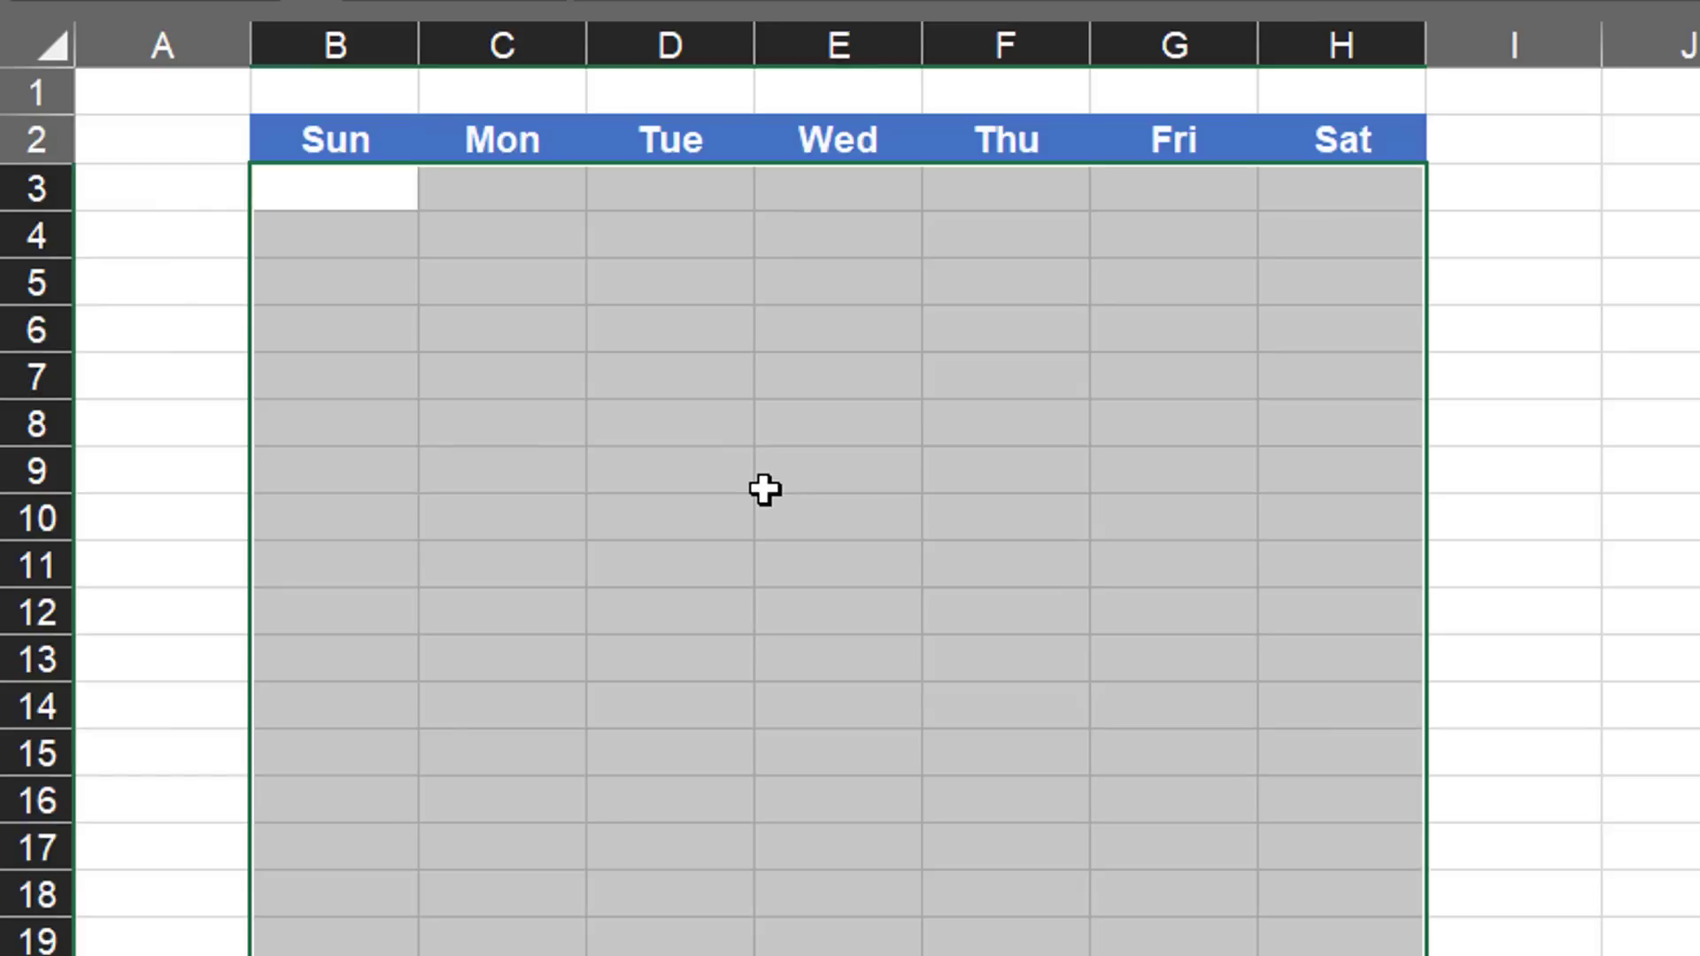
Enter the formula =SEQUENCE(52,7,"01/01/2023") in cell B3 to generate the year's dates under the weekday headers.
left_click(387, 190)
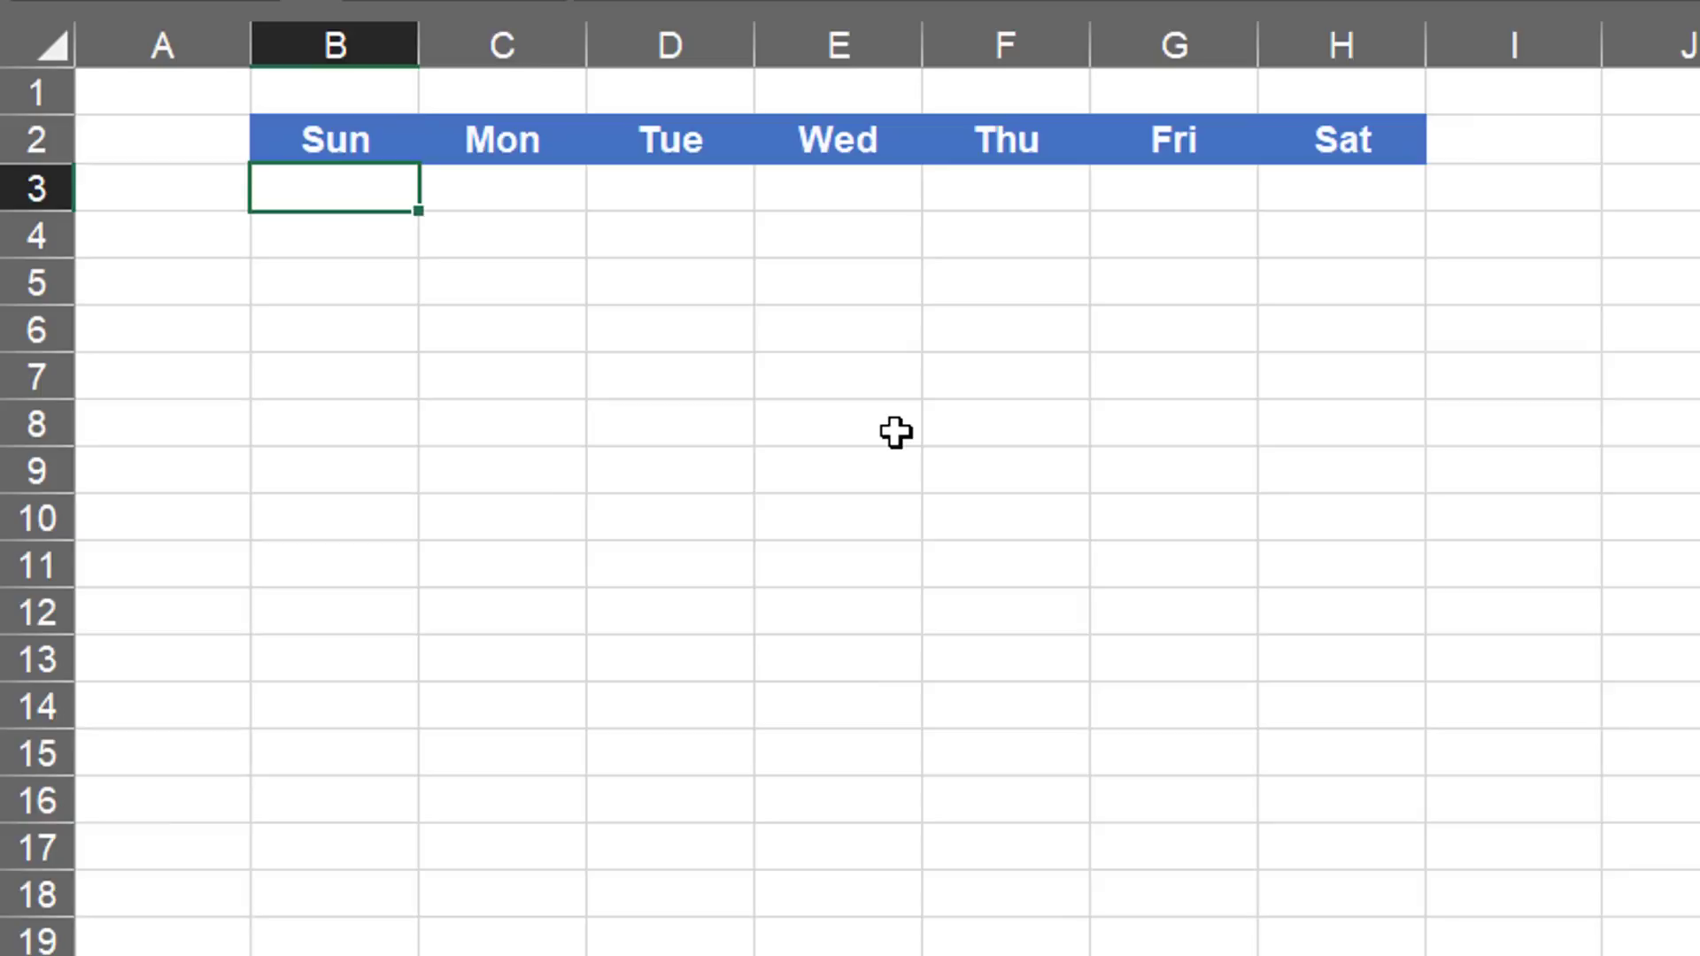
type("=")
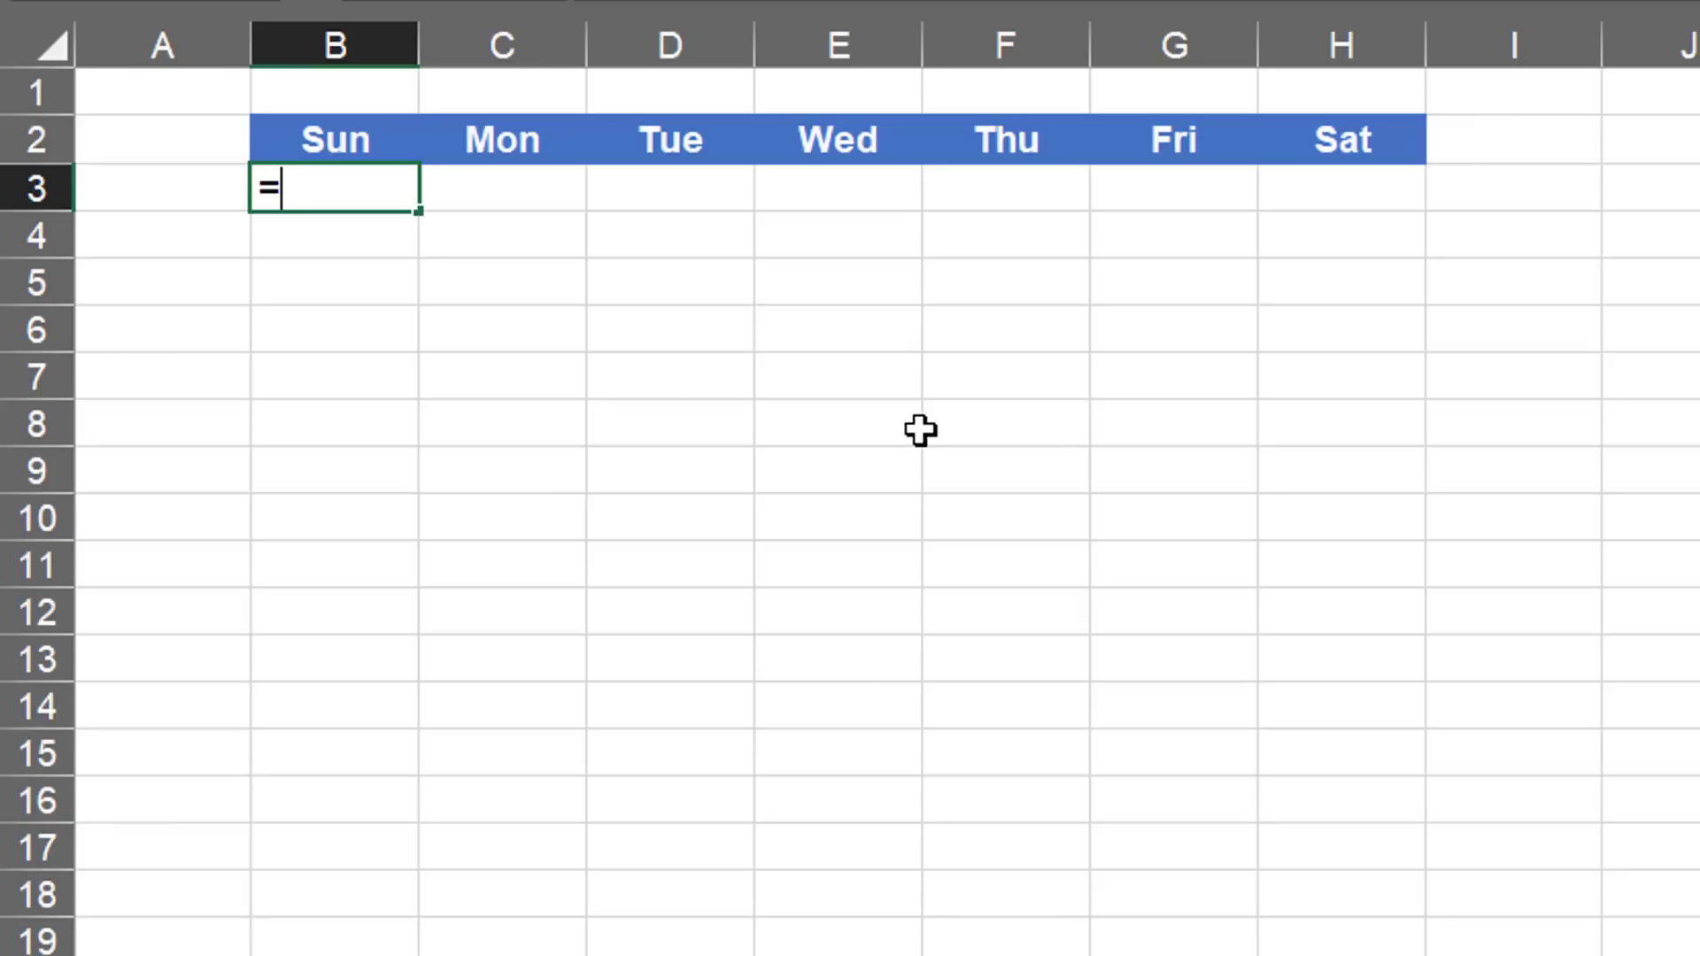
type("seq")
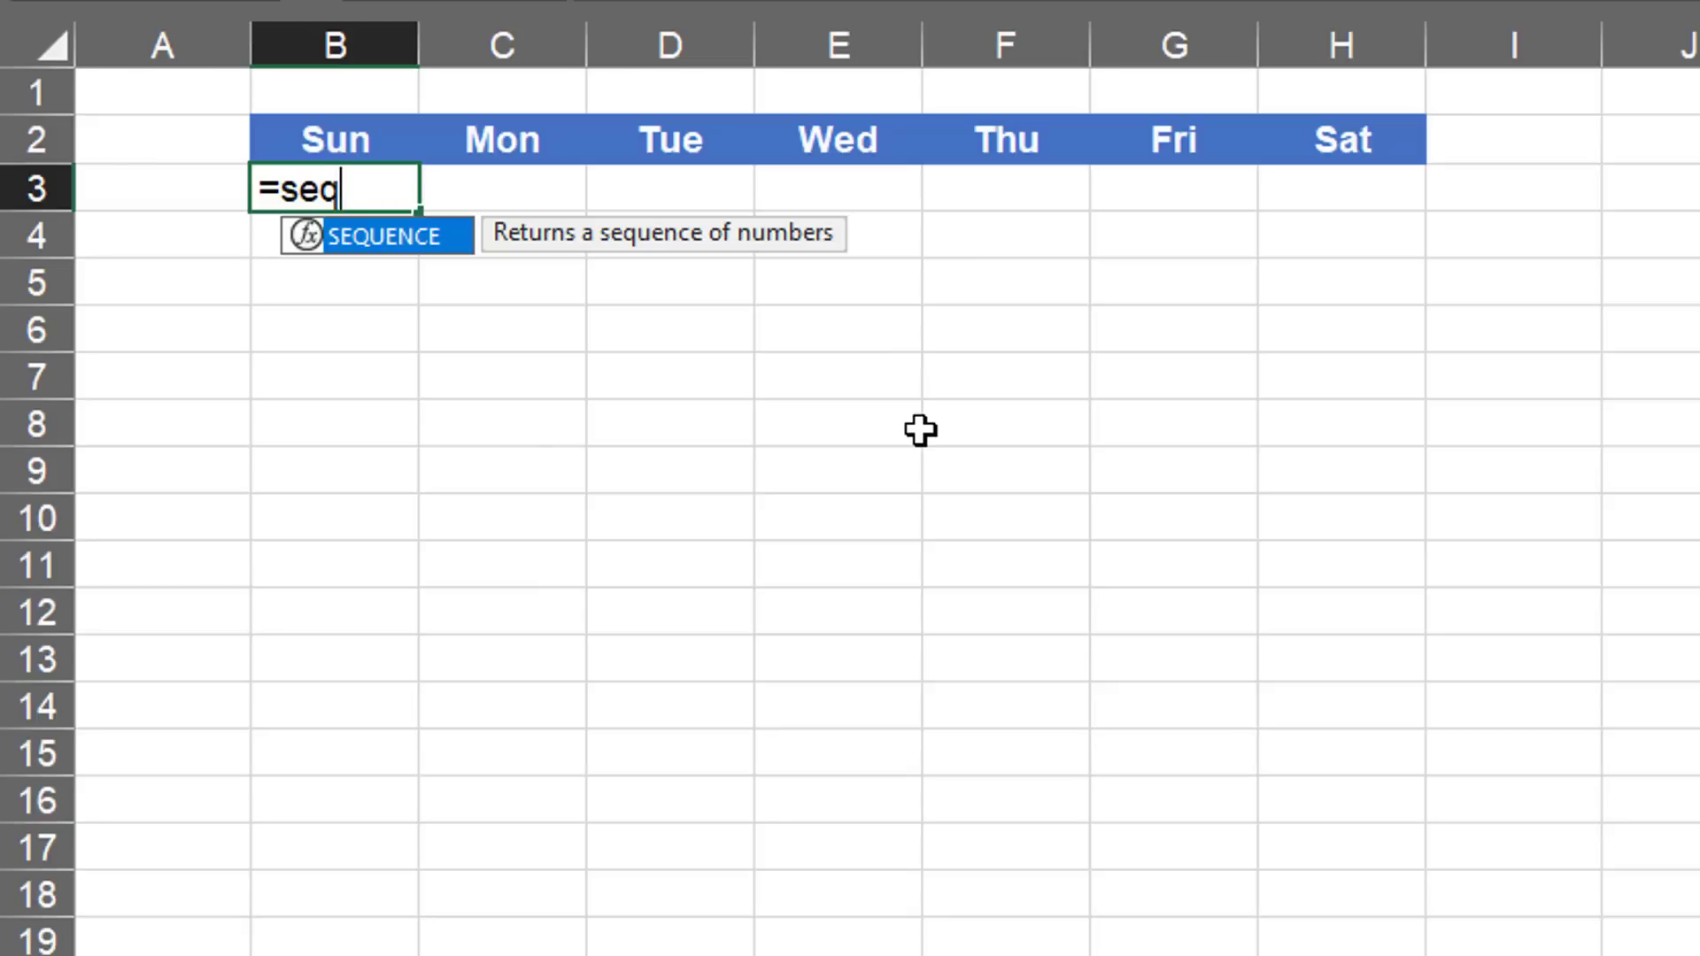
key("Tab")
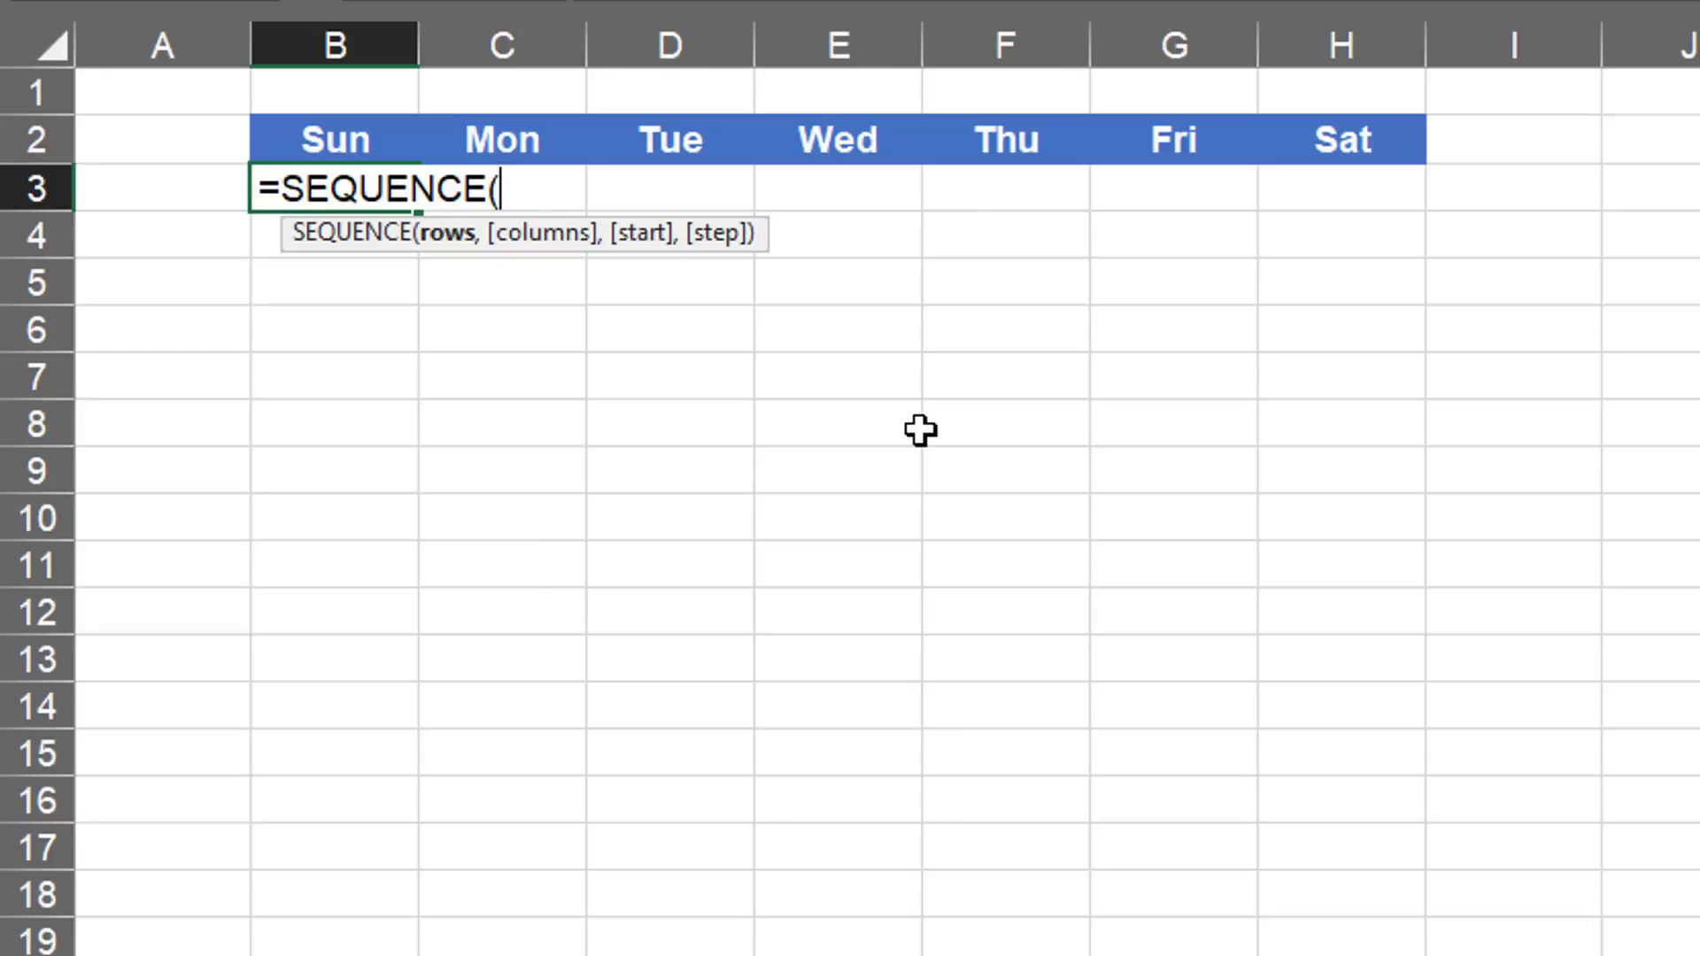
type("52,")
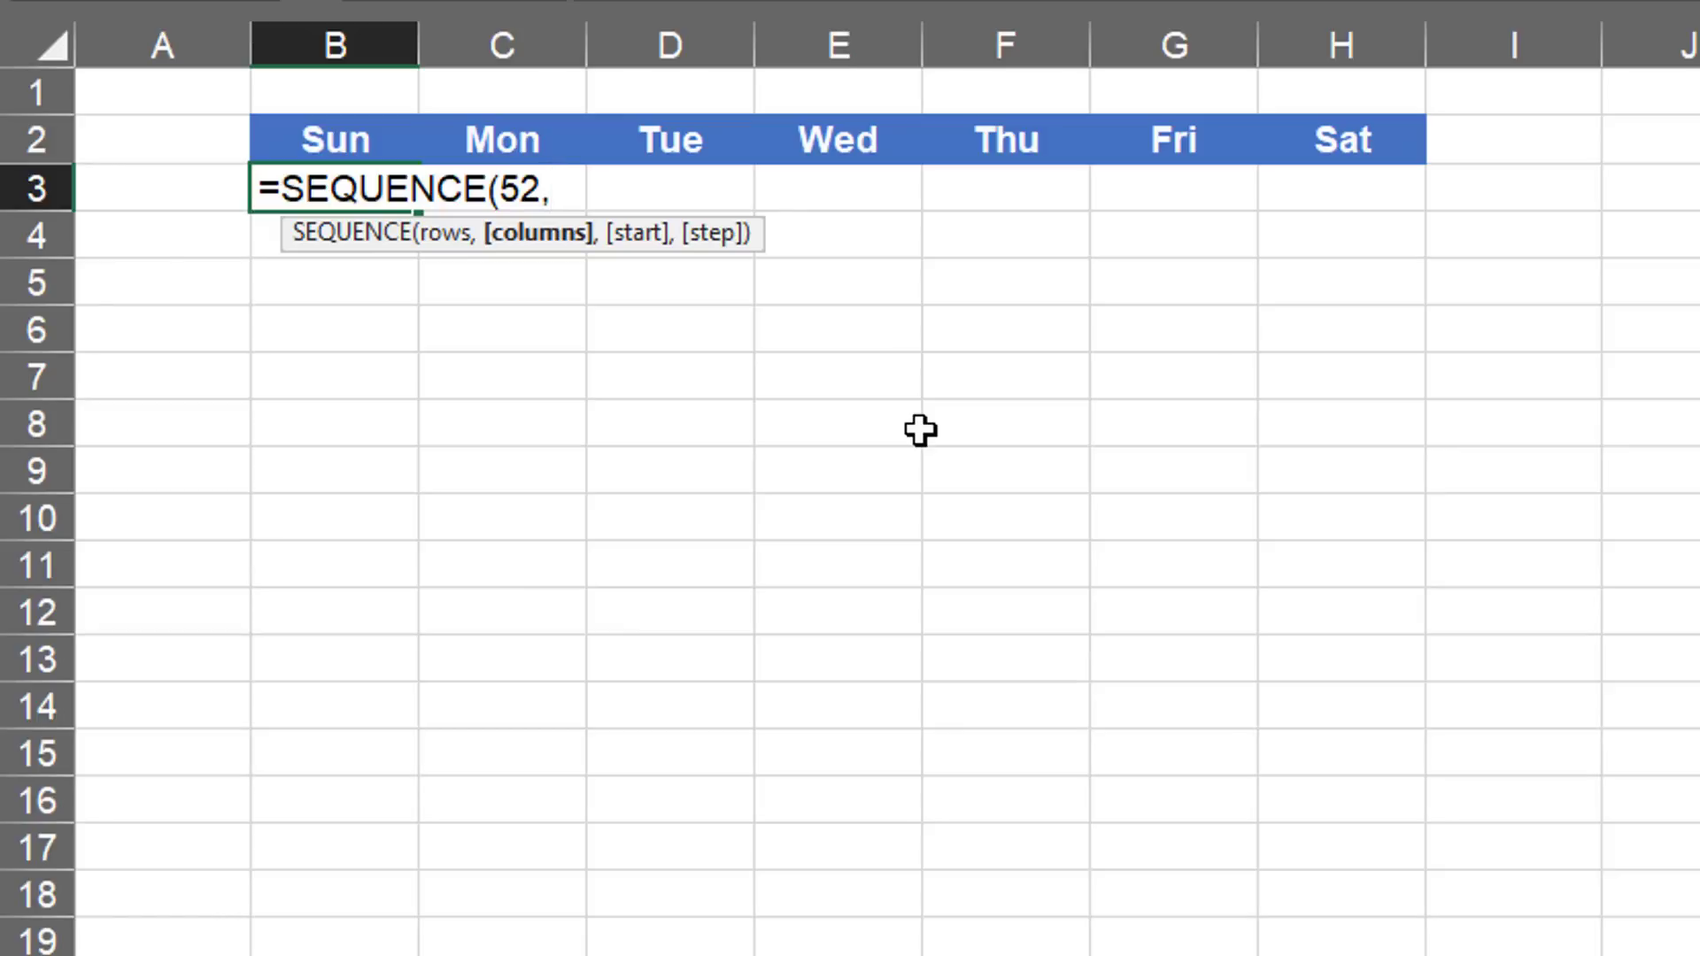
type("7,")
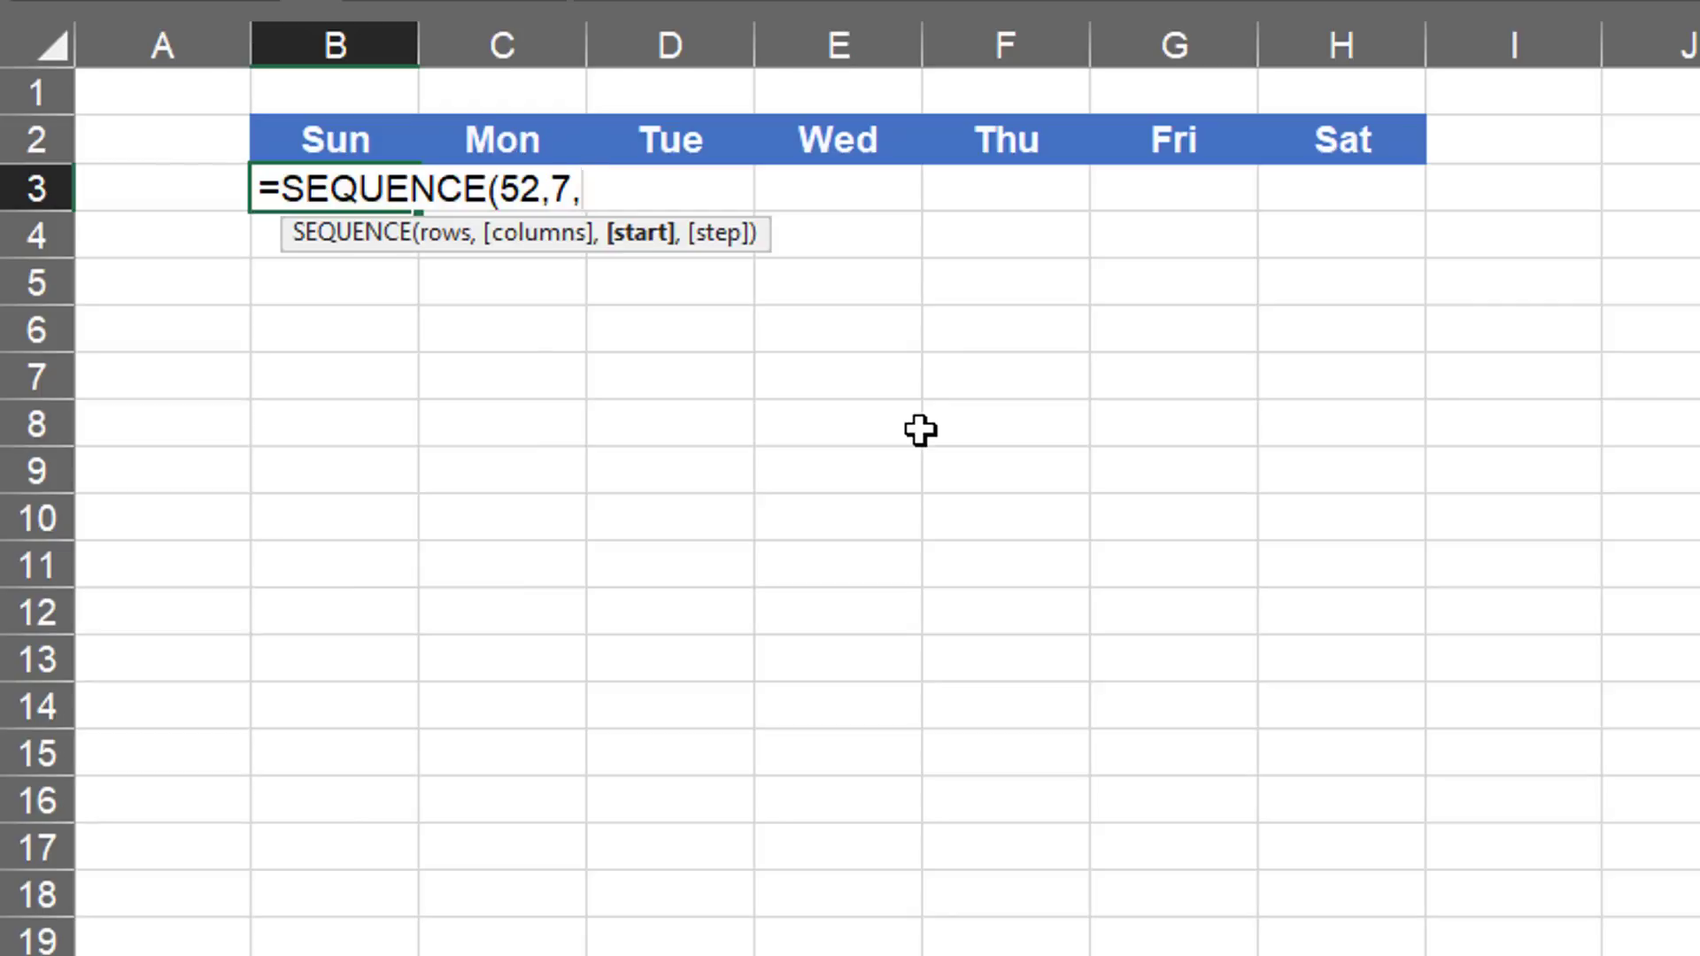
type("\"01/01")
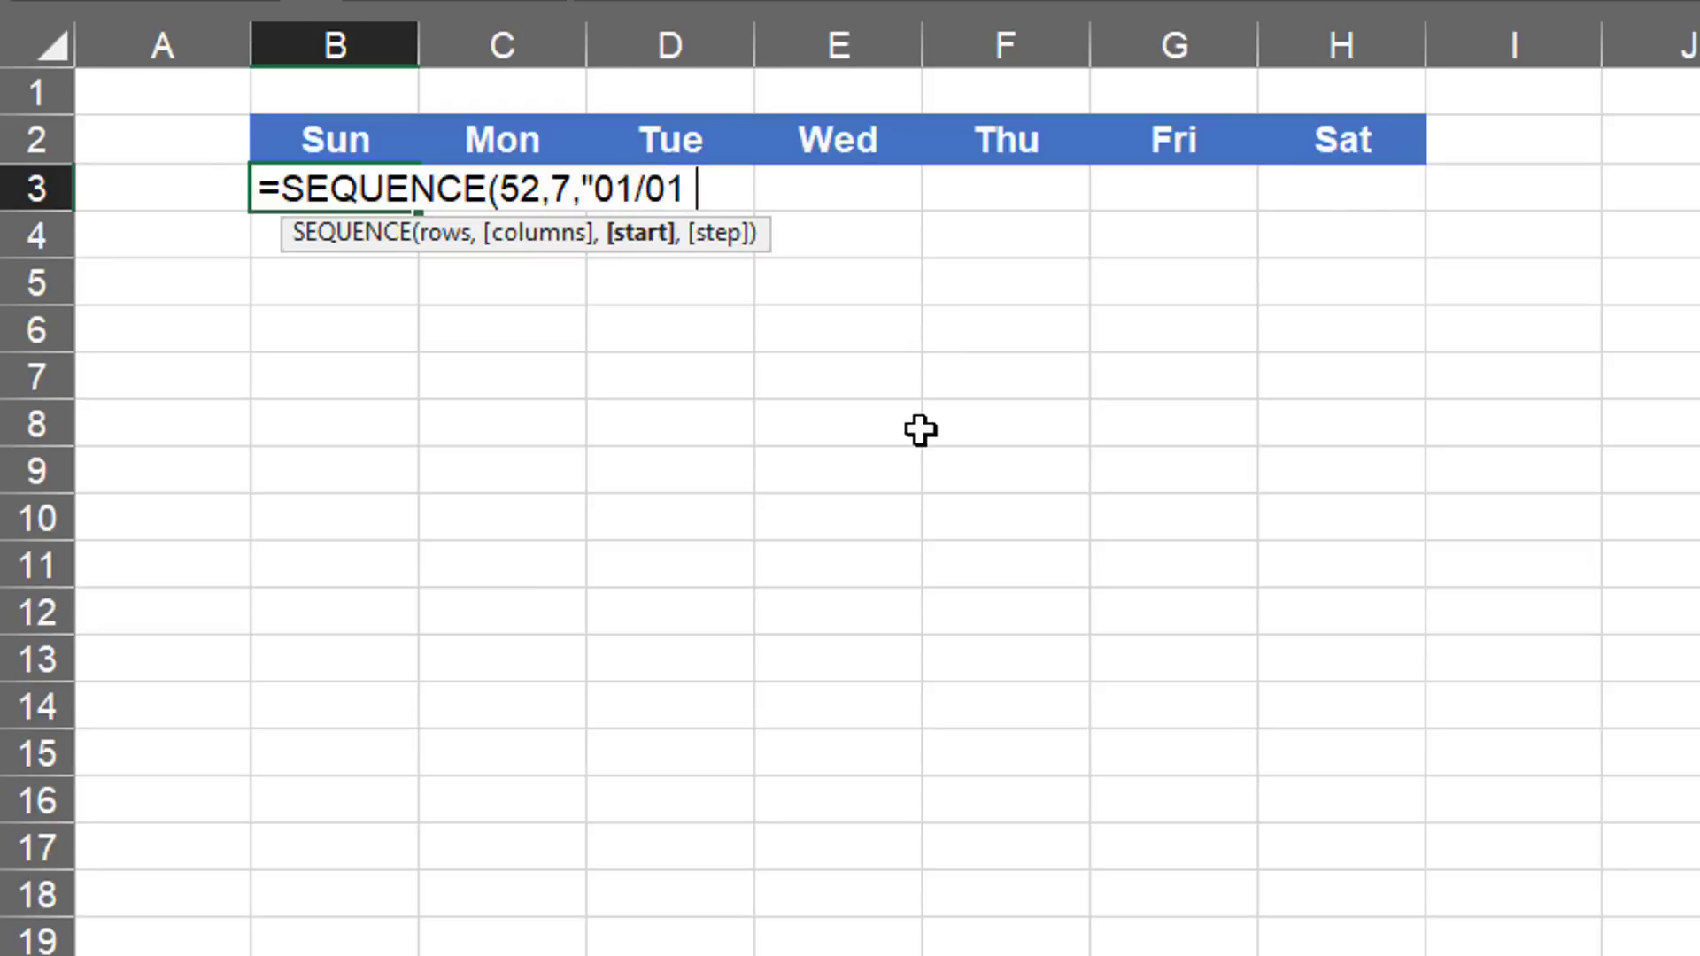
type("/2023")
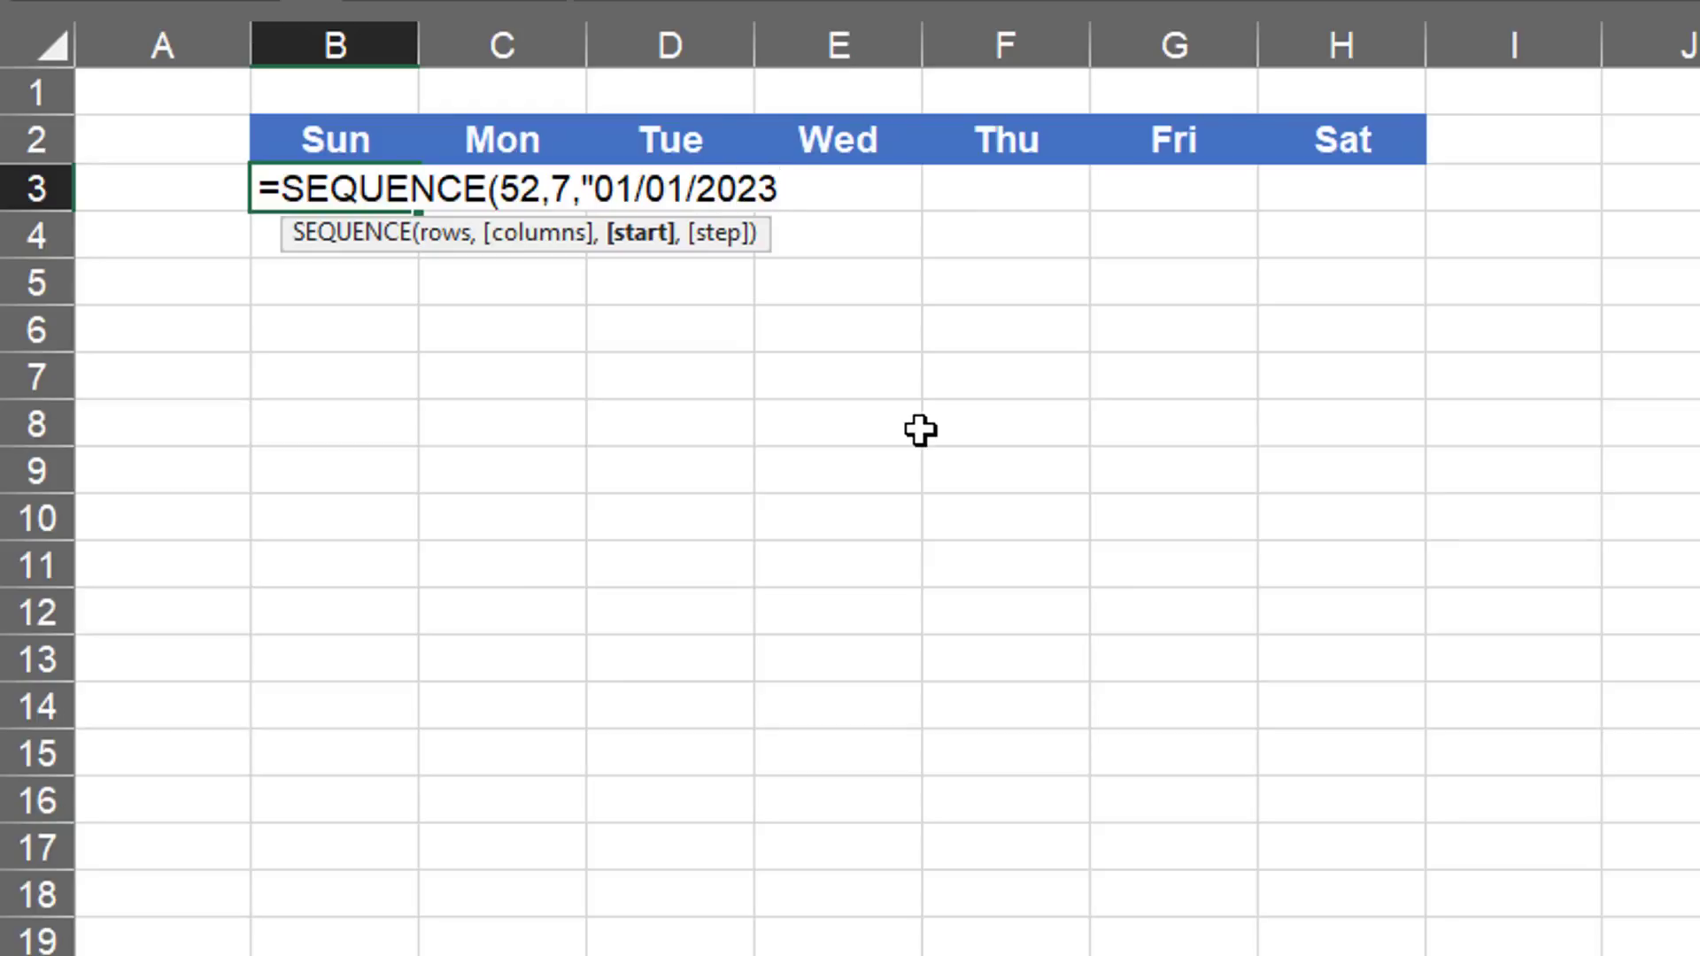
type("\")")
key("Return")
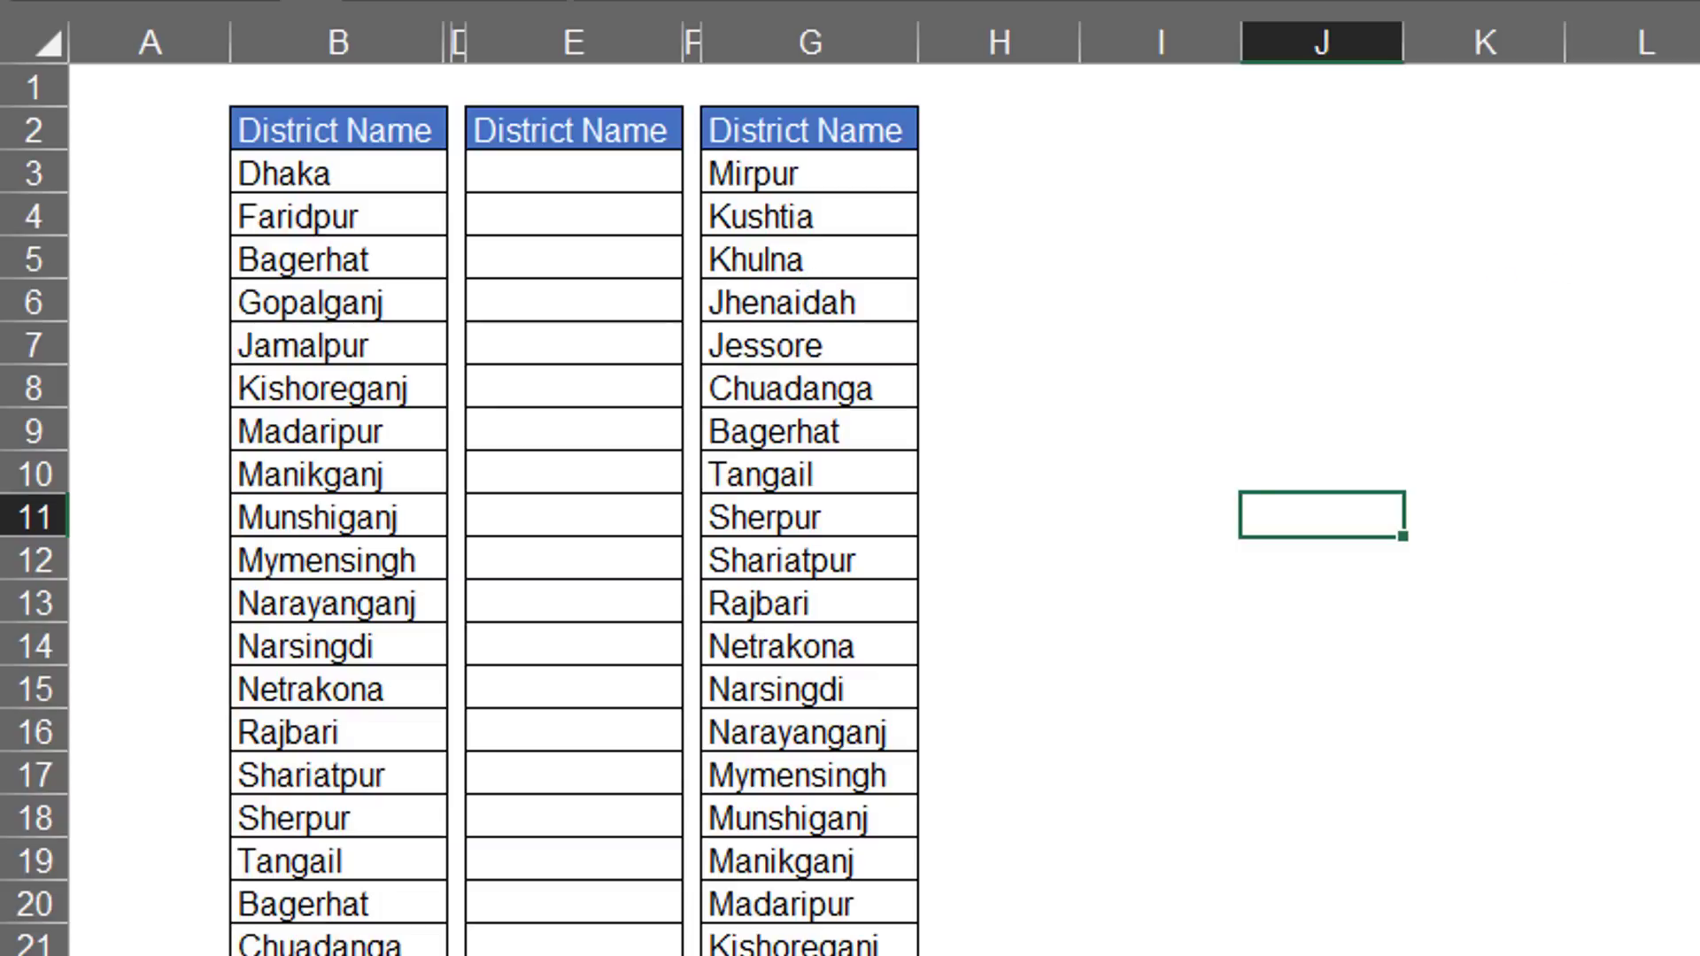
mouse_move(187, 96)
left_mouse_down()
mouse_move(399, 352)
mouse_move(456, 955)
left_mouse_up()
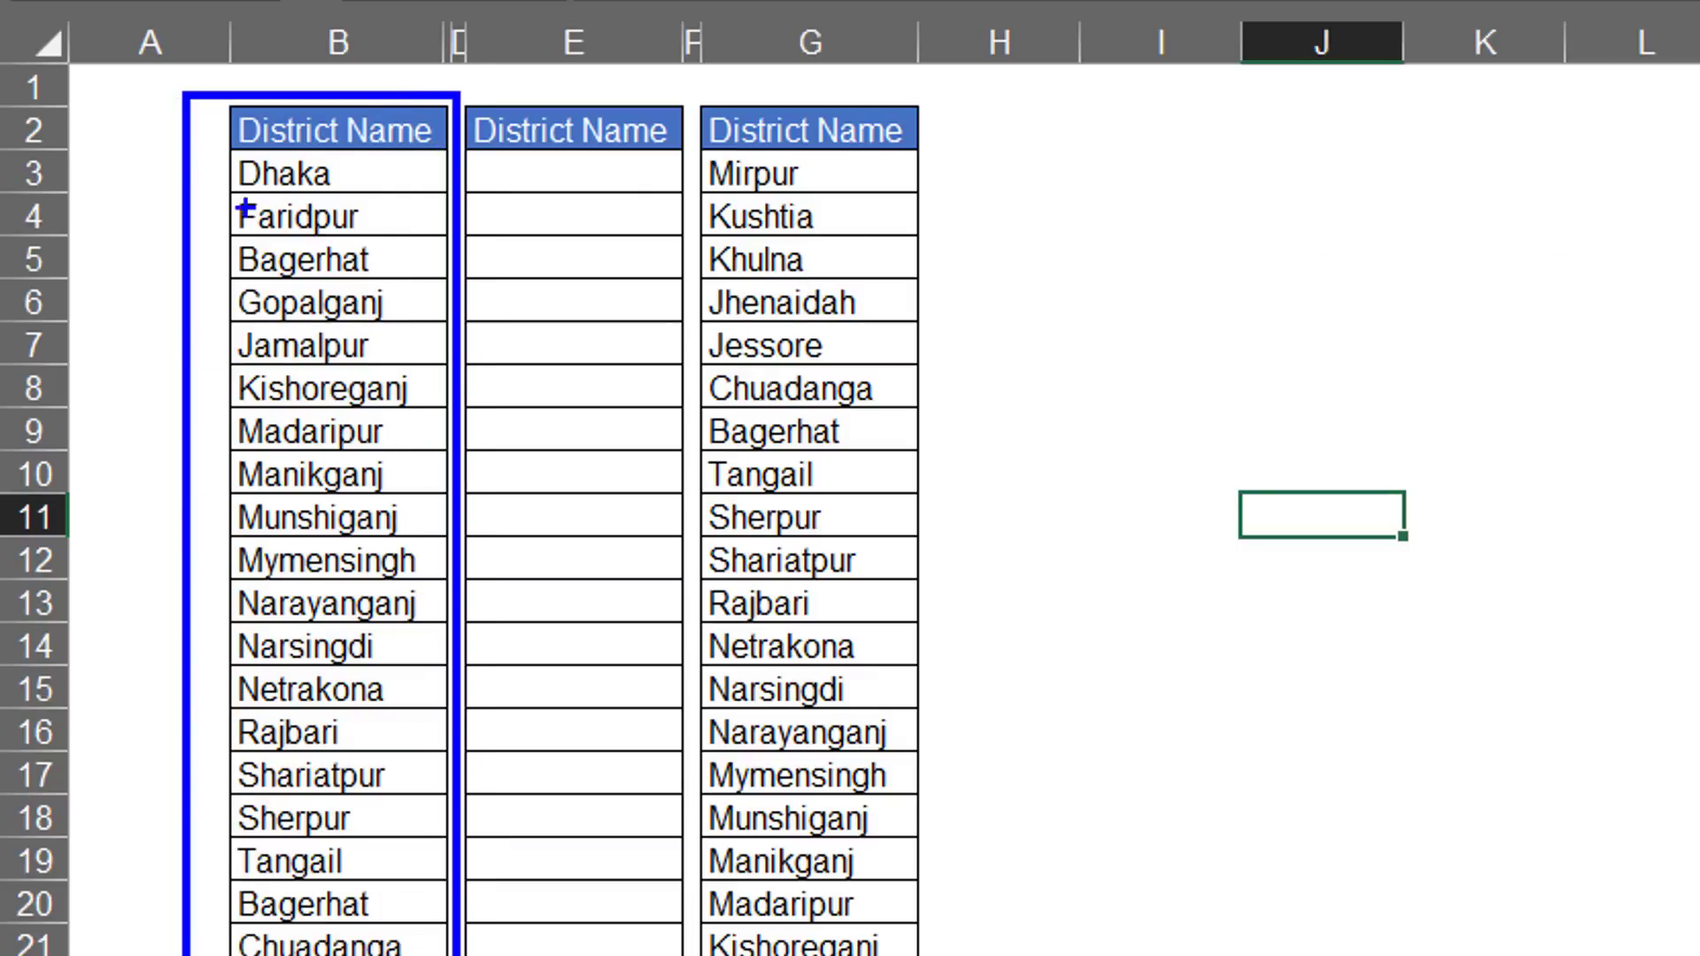
left_click_drag(235, 172, 142, 227)
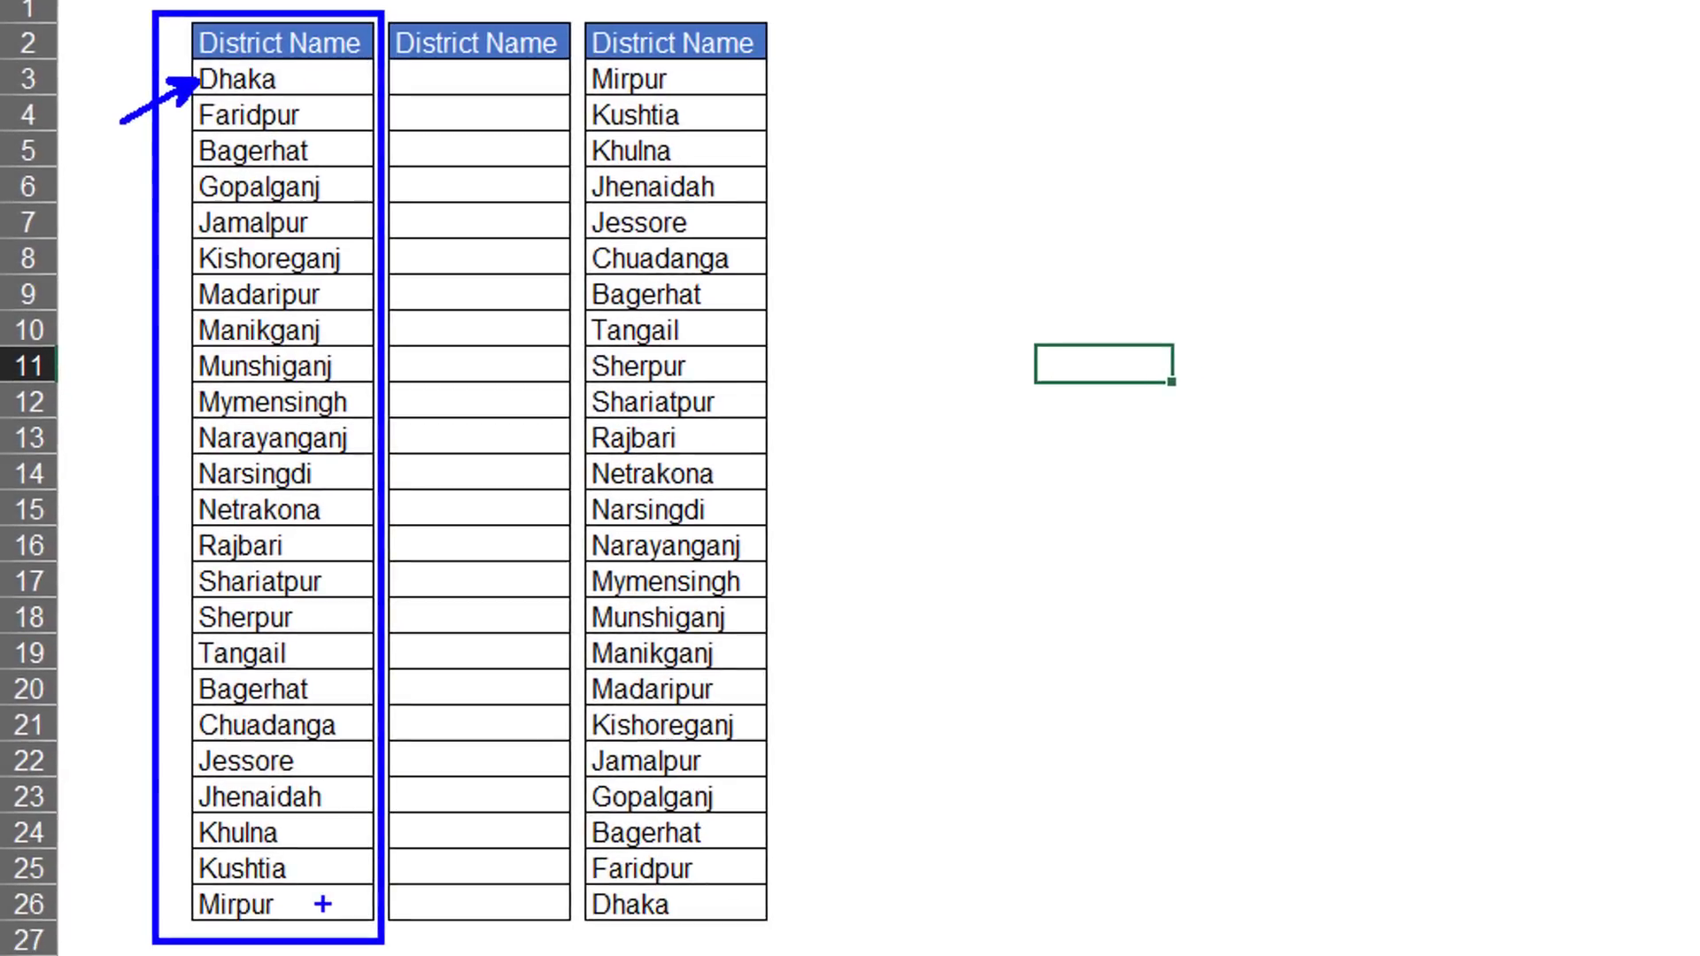
left_click_drag(299, 912, 363, 955)
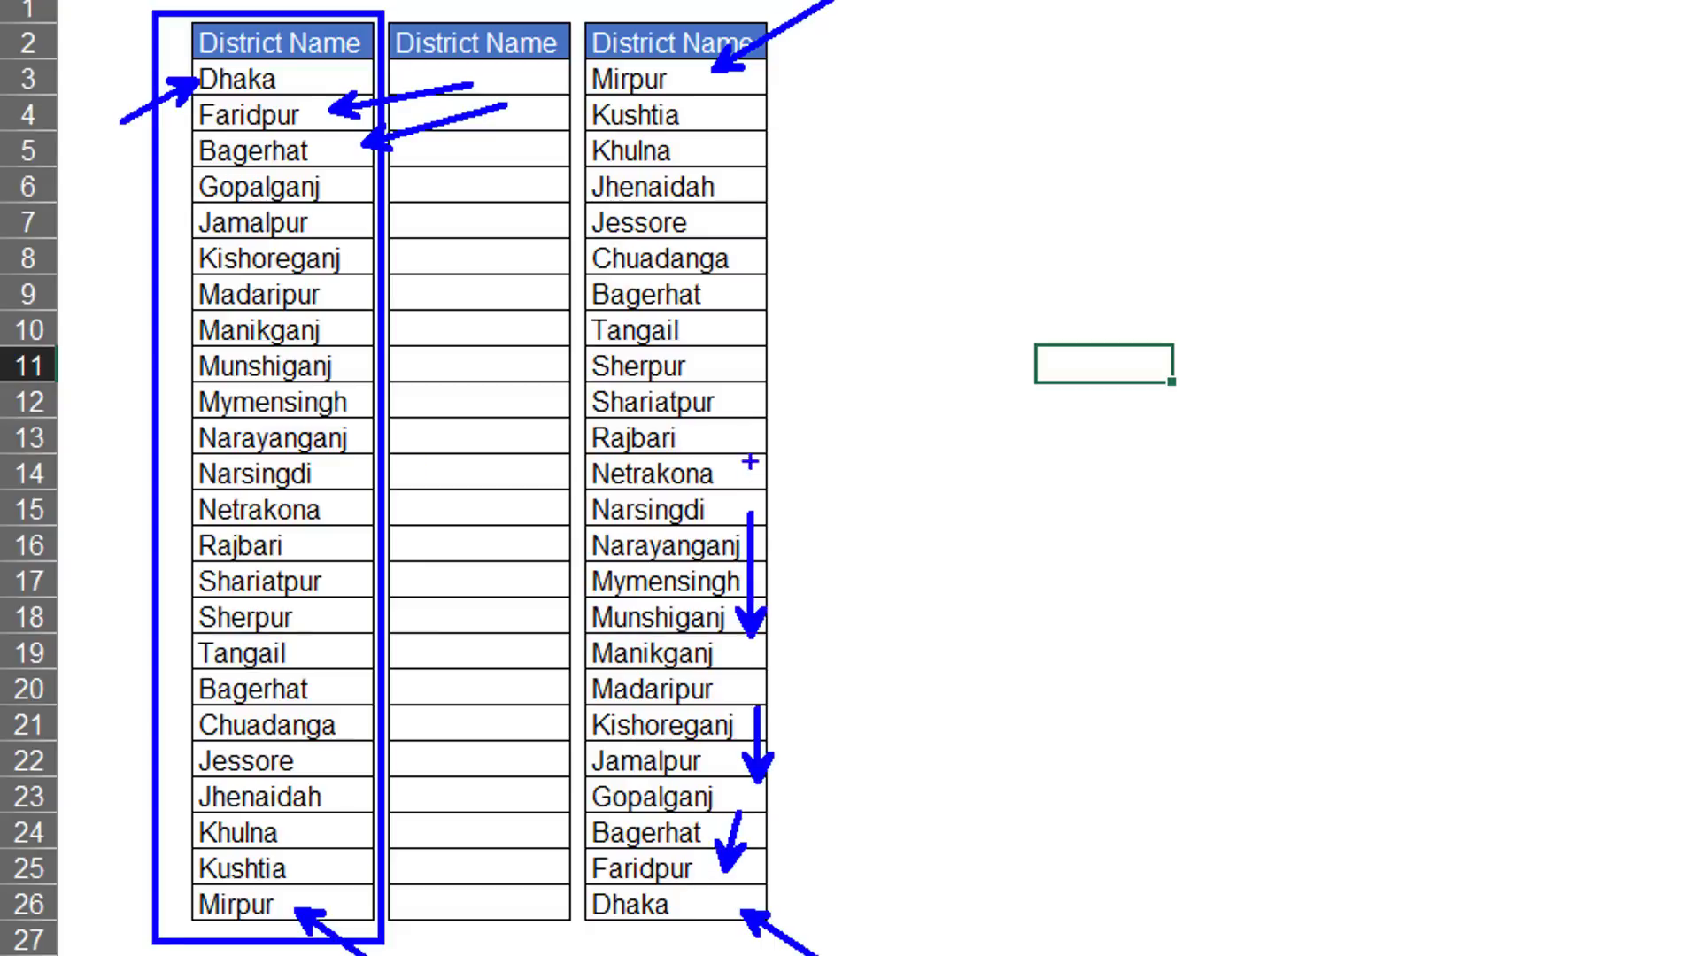
left_click_drag(745, 412, 744, 353)
left_click_drag(747, 294, 758, 230)
left_click_drag(759, 175, 768, 133)
left_click_drag(767, 97, 763, 73)
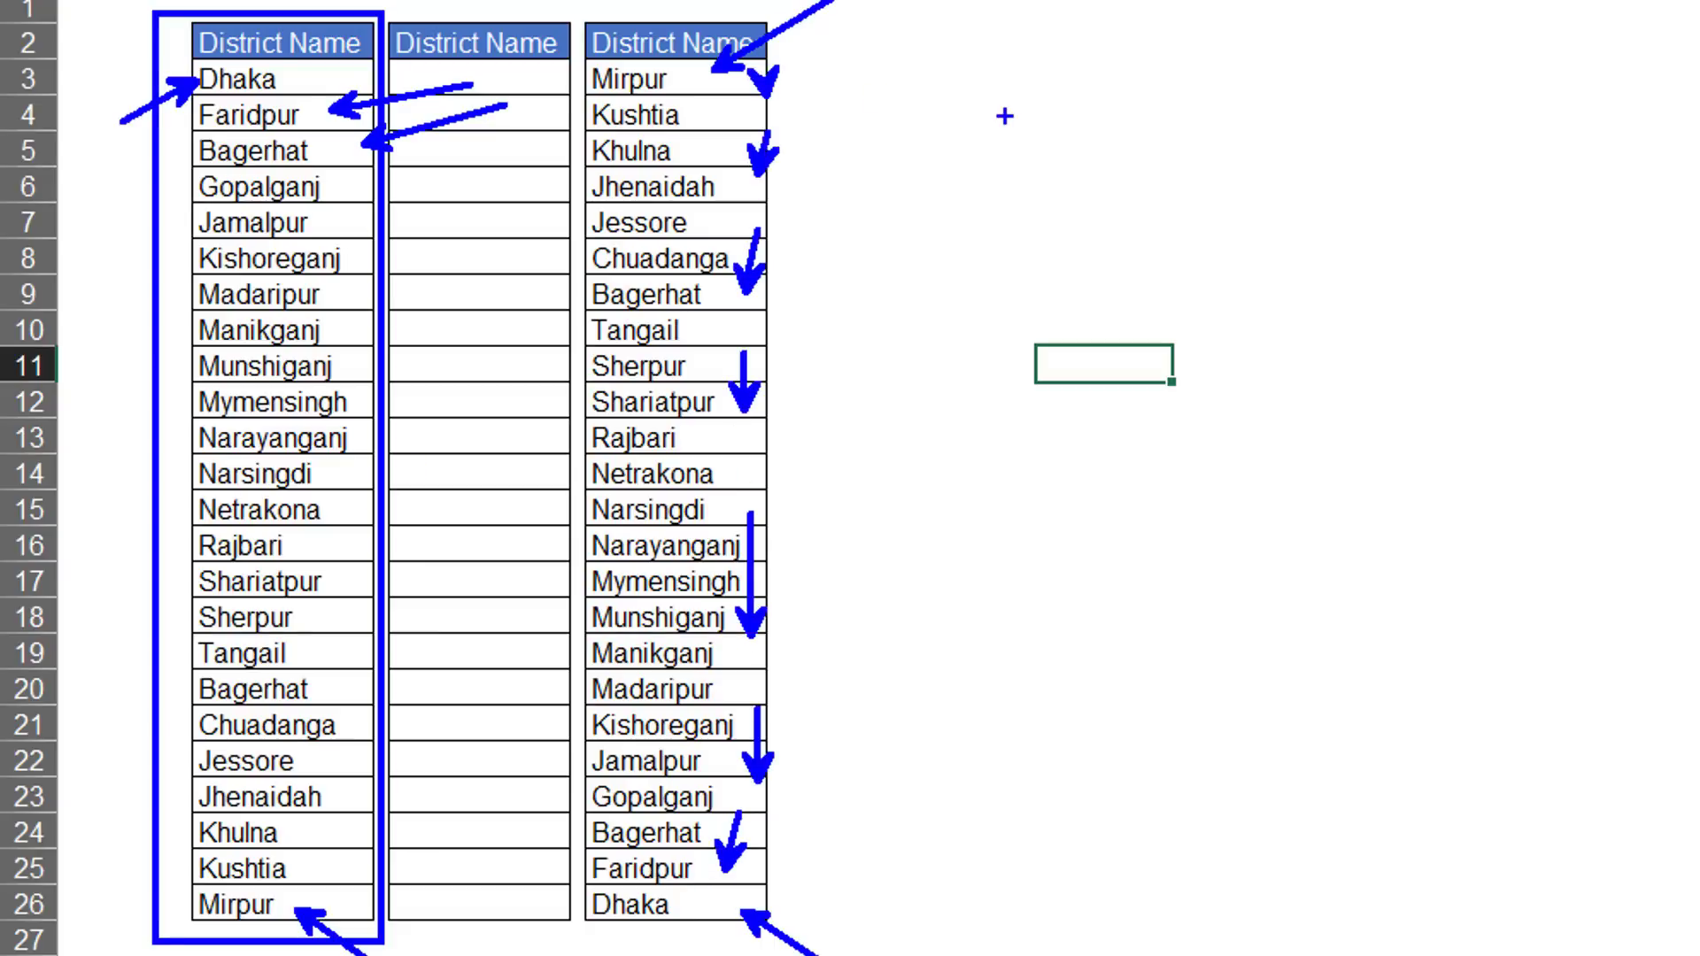
key("Escape")
Replace the last district name in column B, cell B26, with Ctg.
left_click(265, 288)
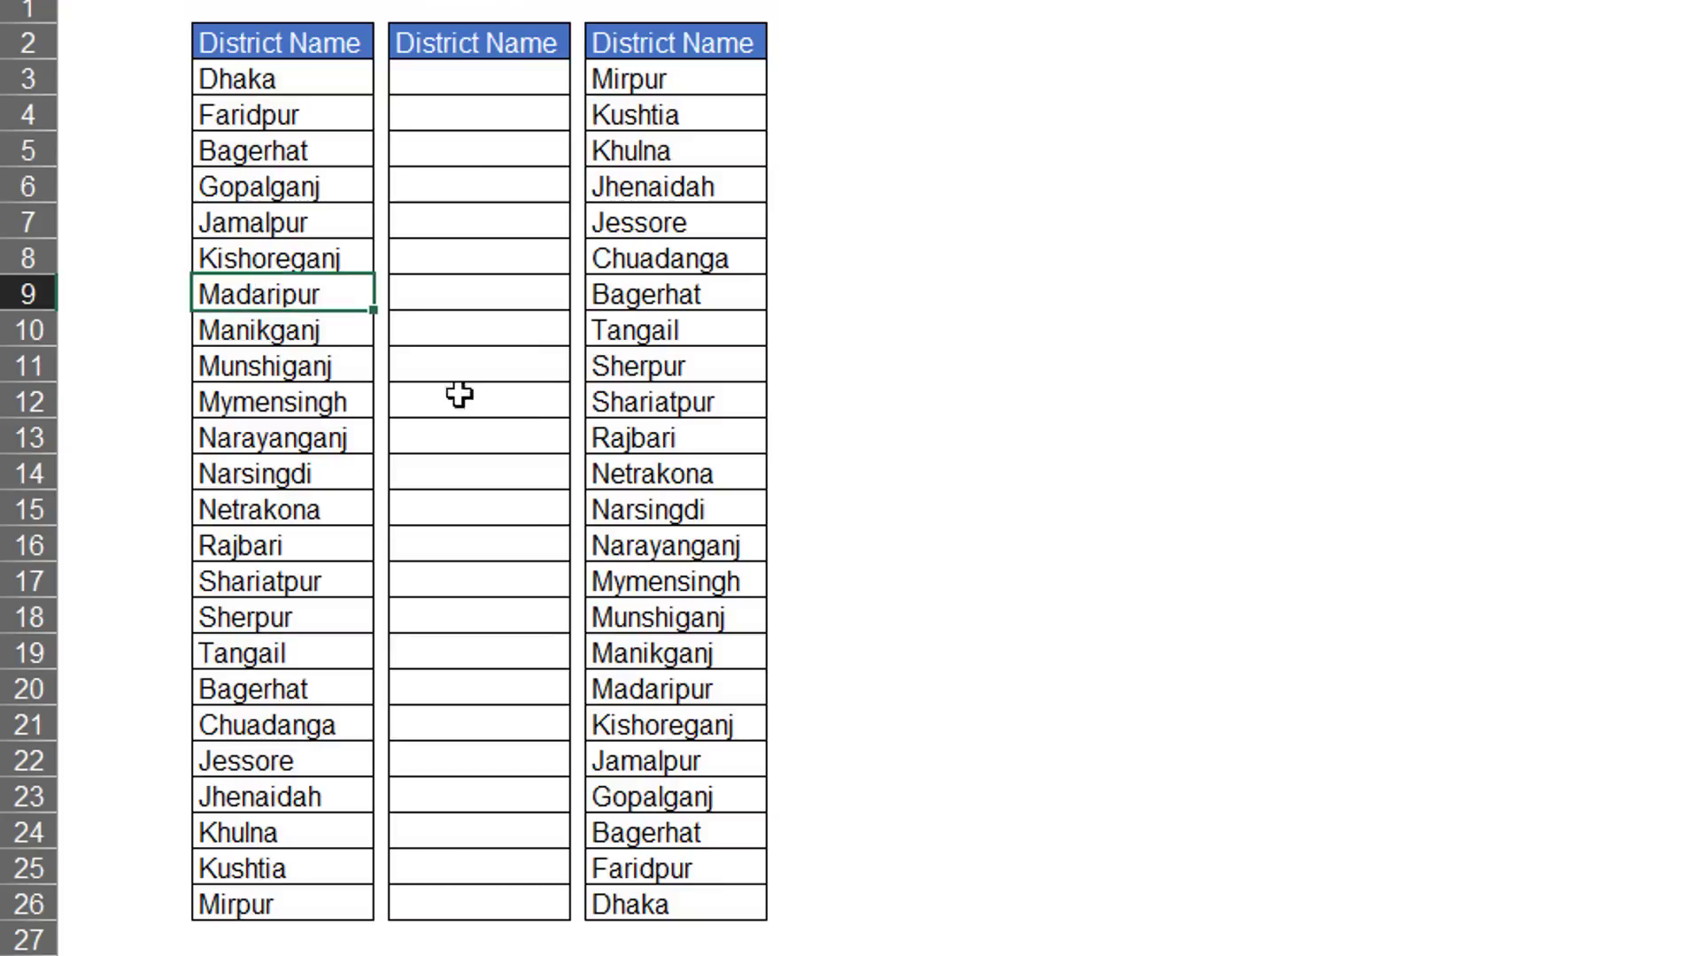
left_click(266, 900)
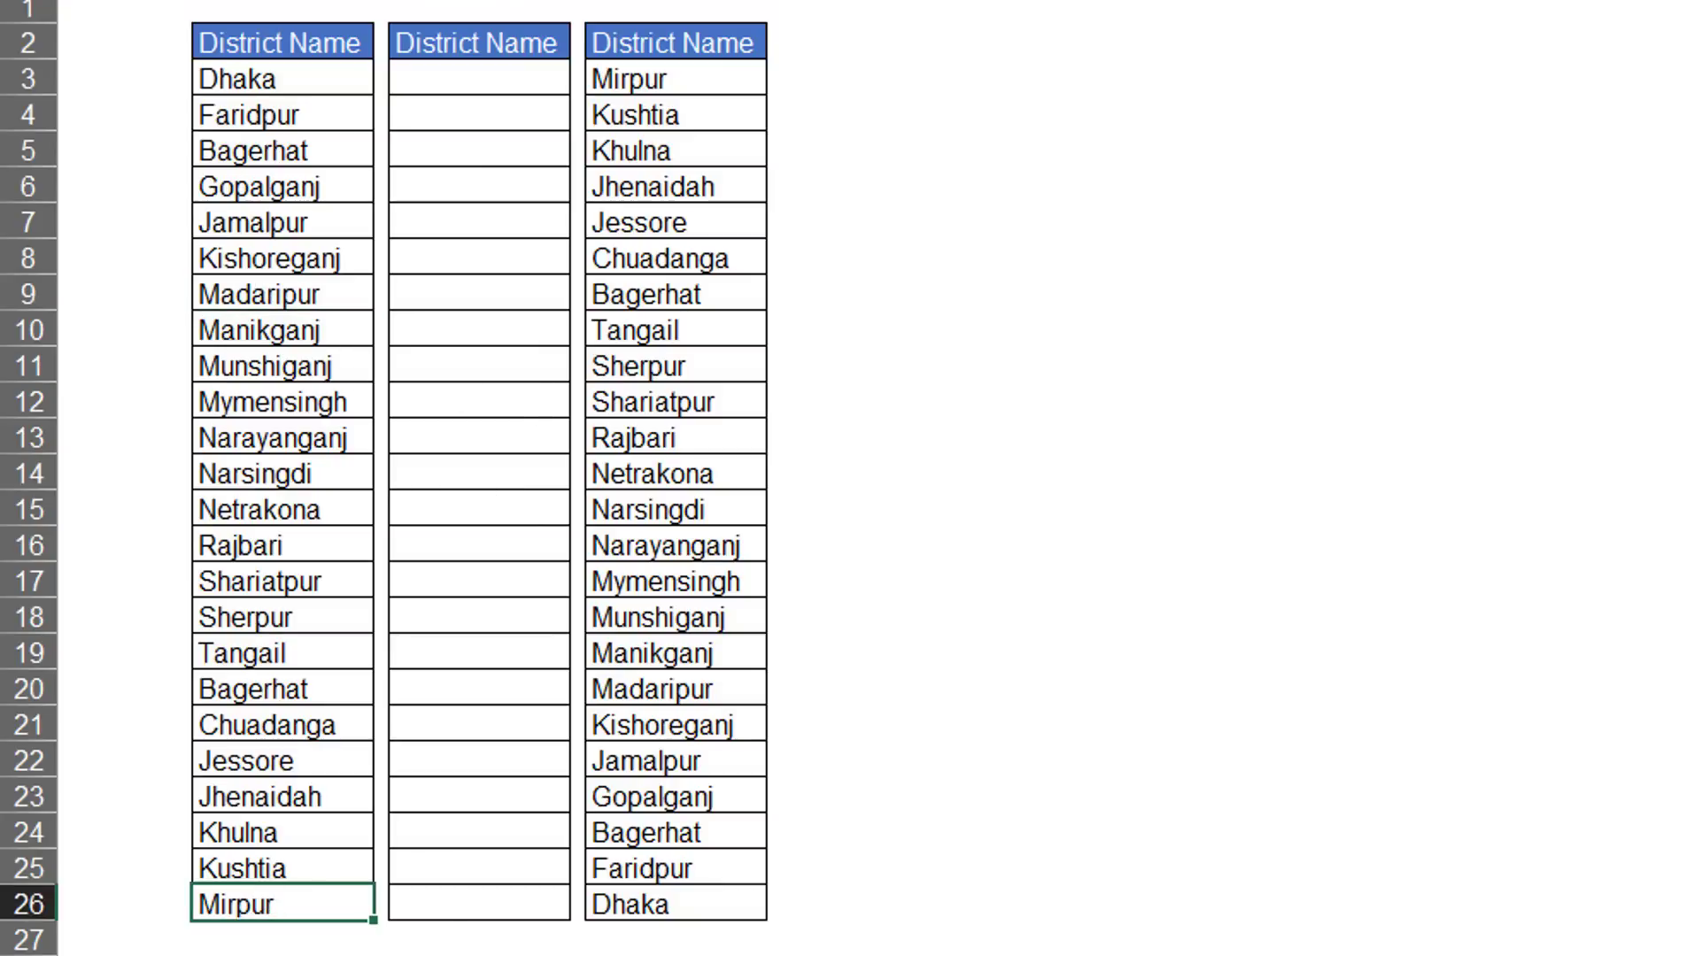
type("Ctg")
left_click(683, 74)
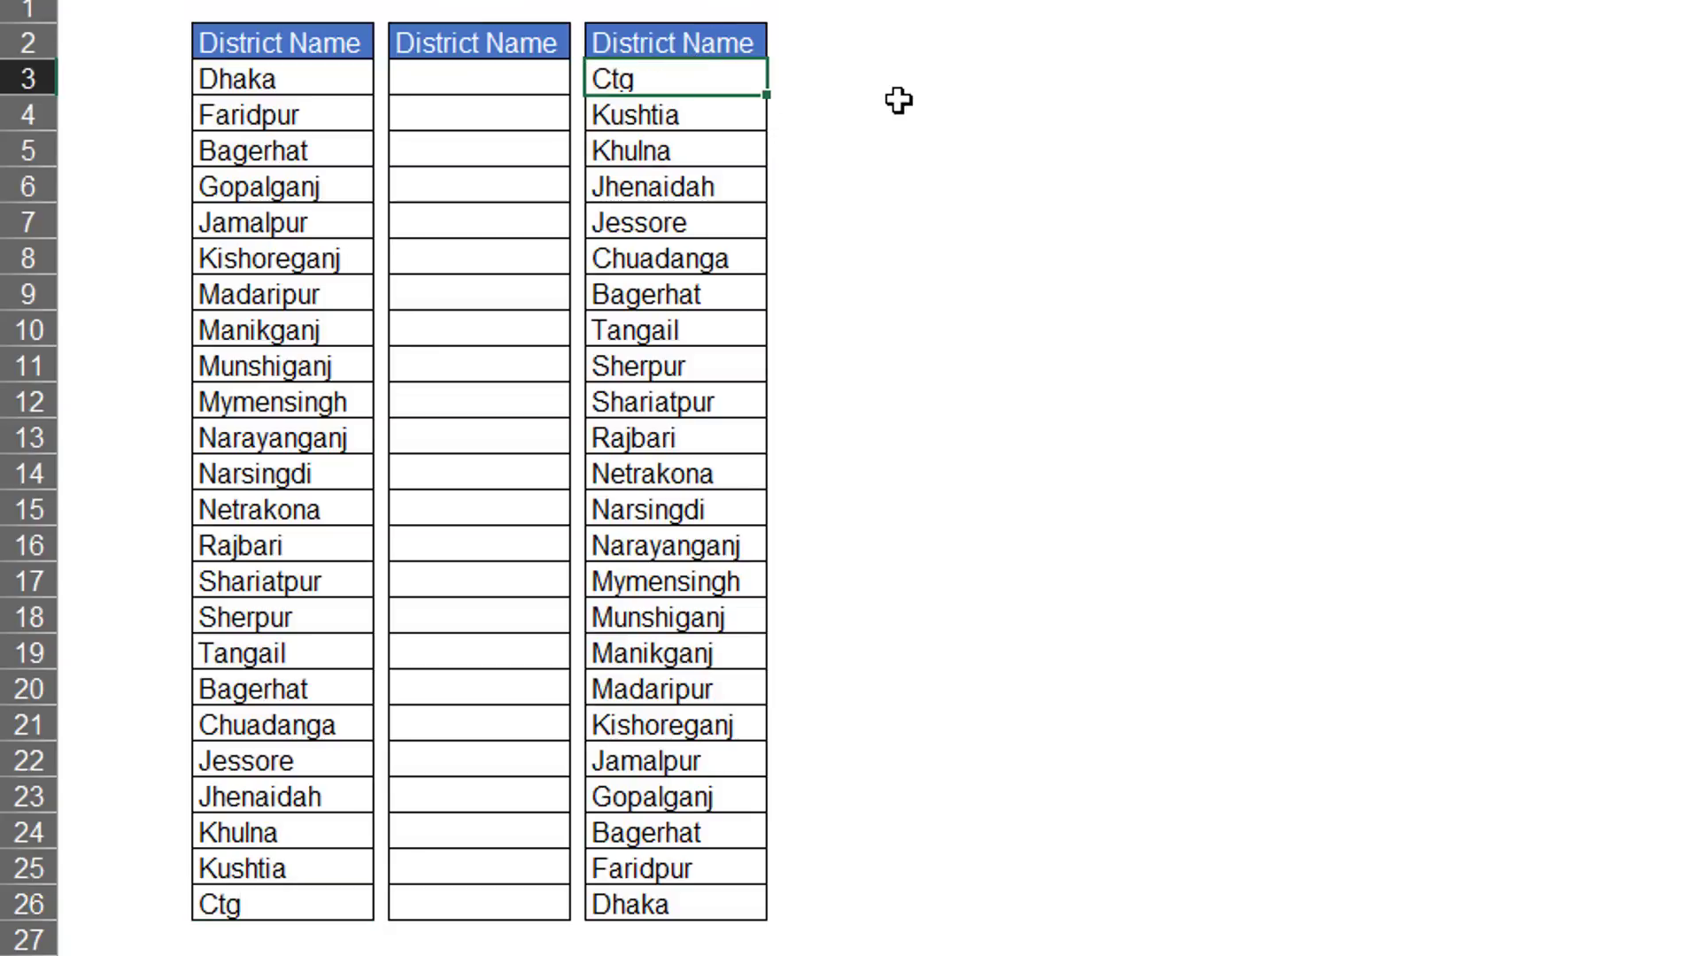
left_click(1169, 489)
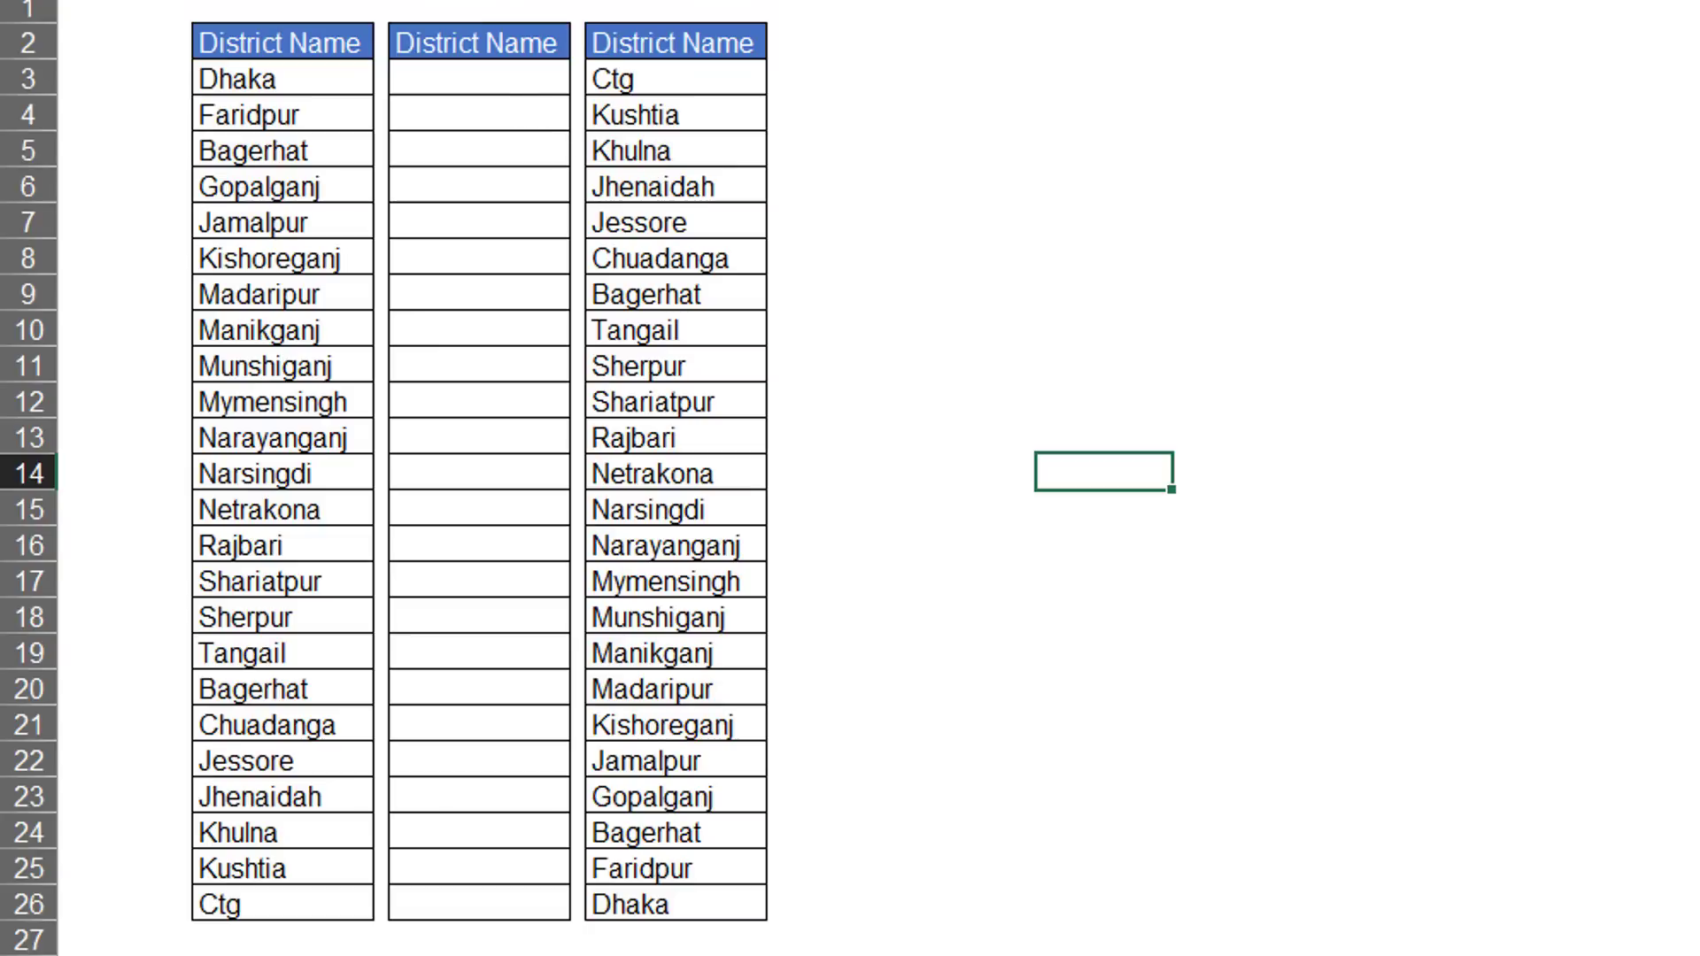
Start an INDEX formula in cell E3 with the absolute range $B$3:$B$26 as its array.
left_click(532, 84)
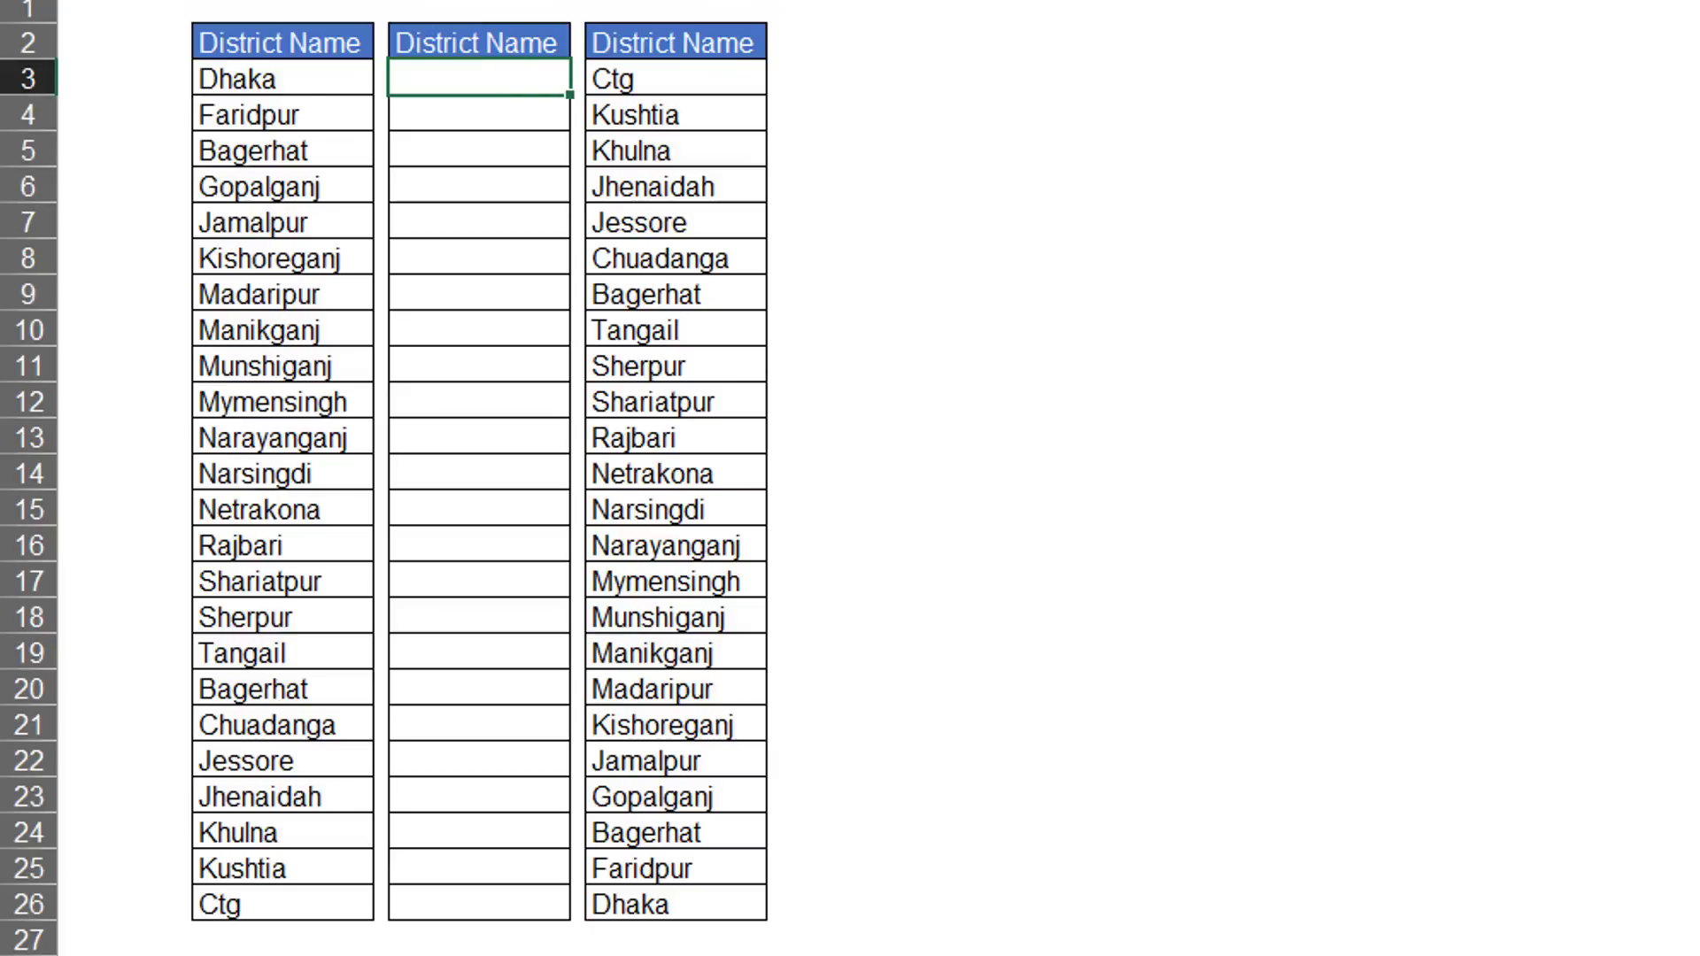
type("=in")
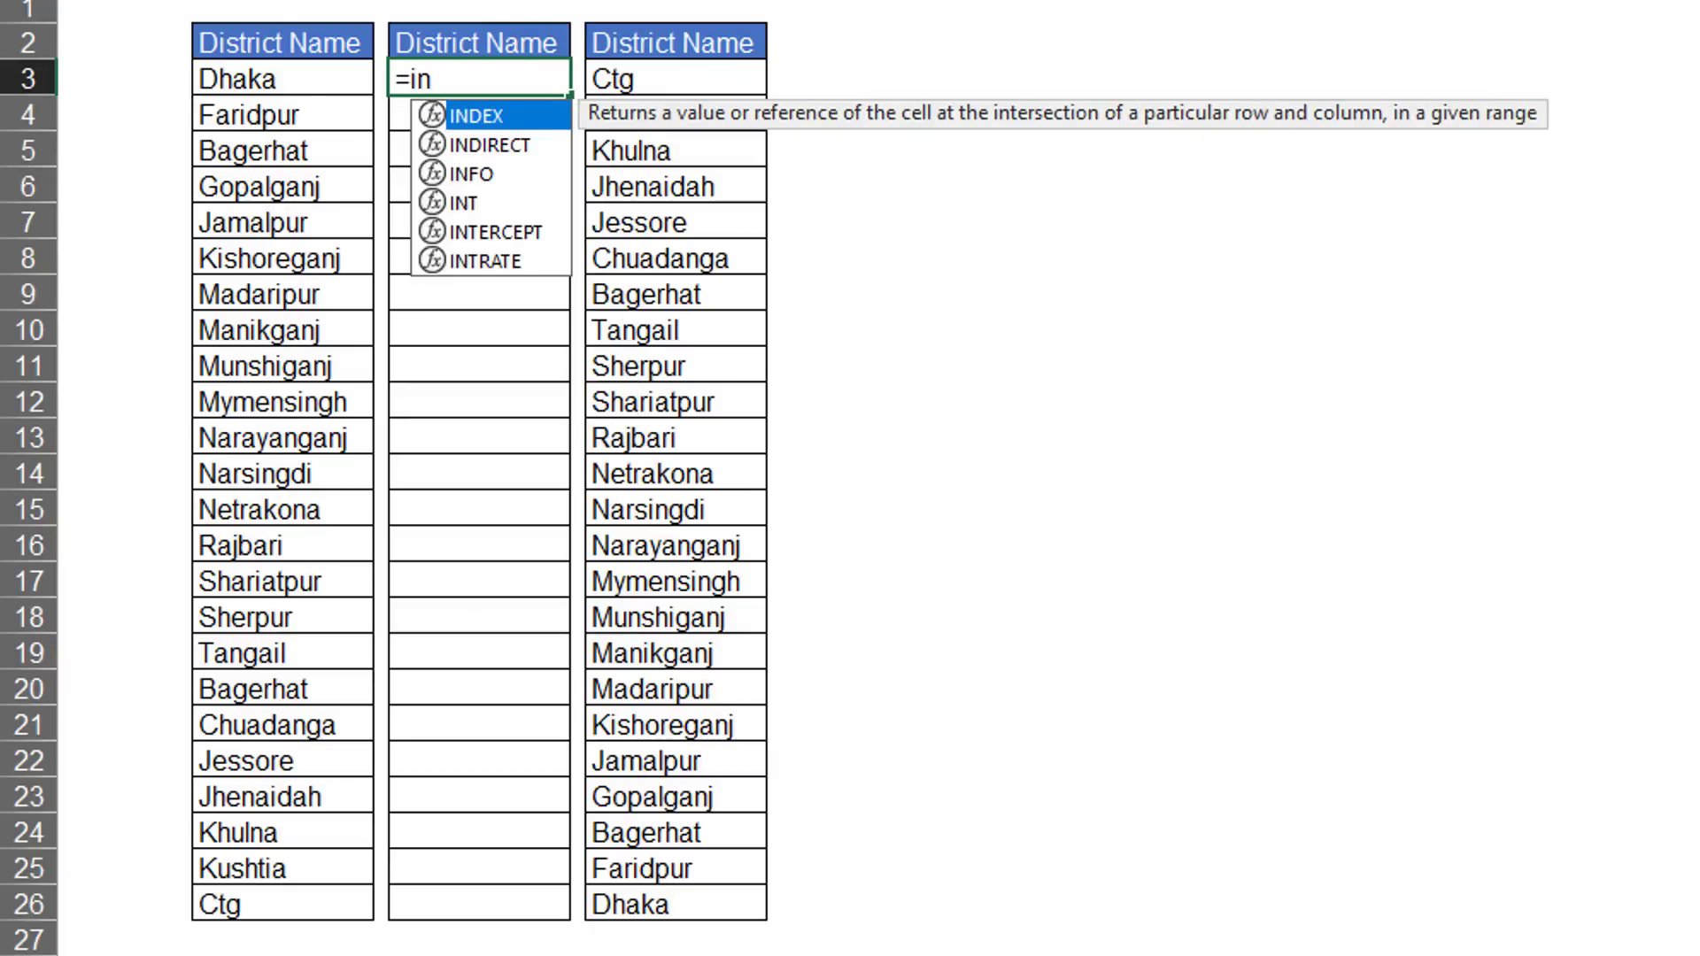
type("dex")
key("Tab")
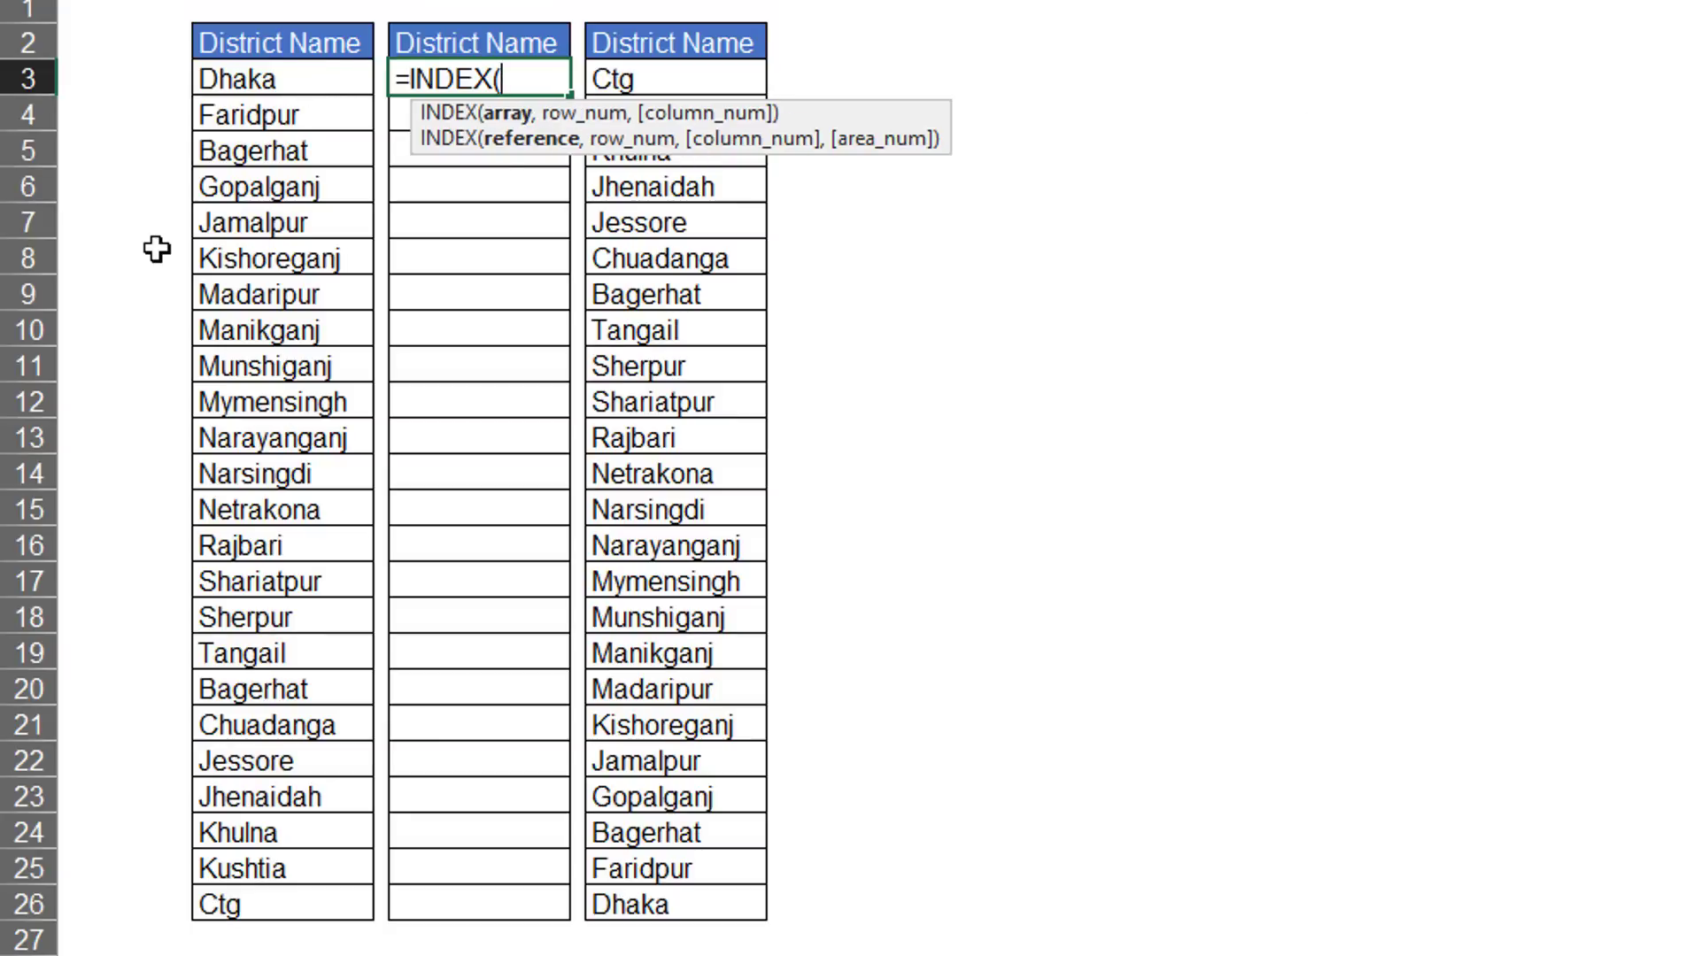
left_click_drag(300, 72, 259, 900)
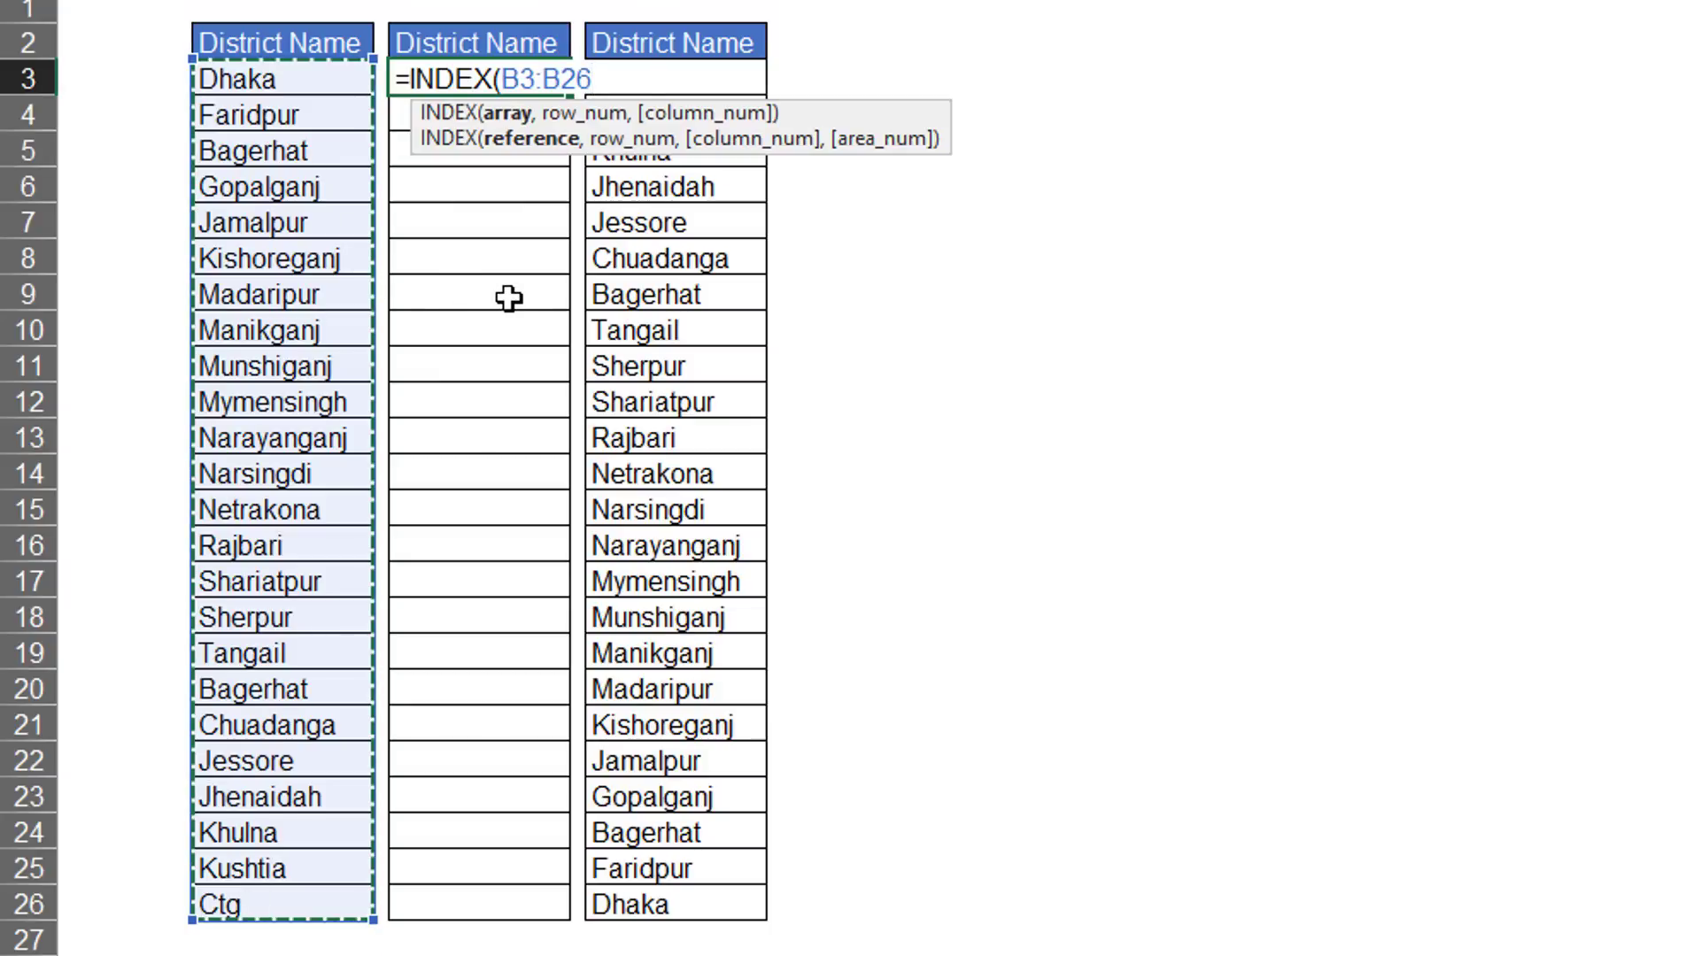
key("F4")
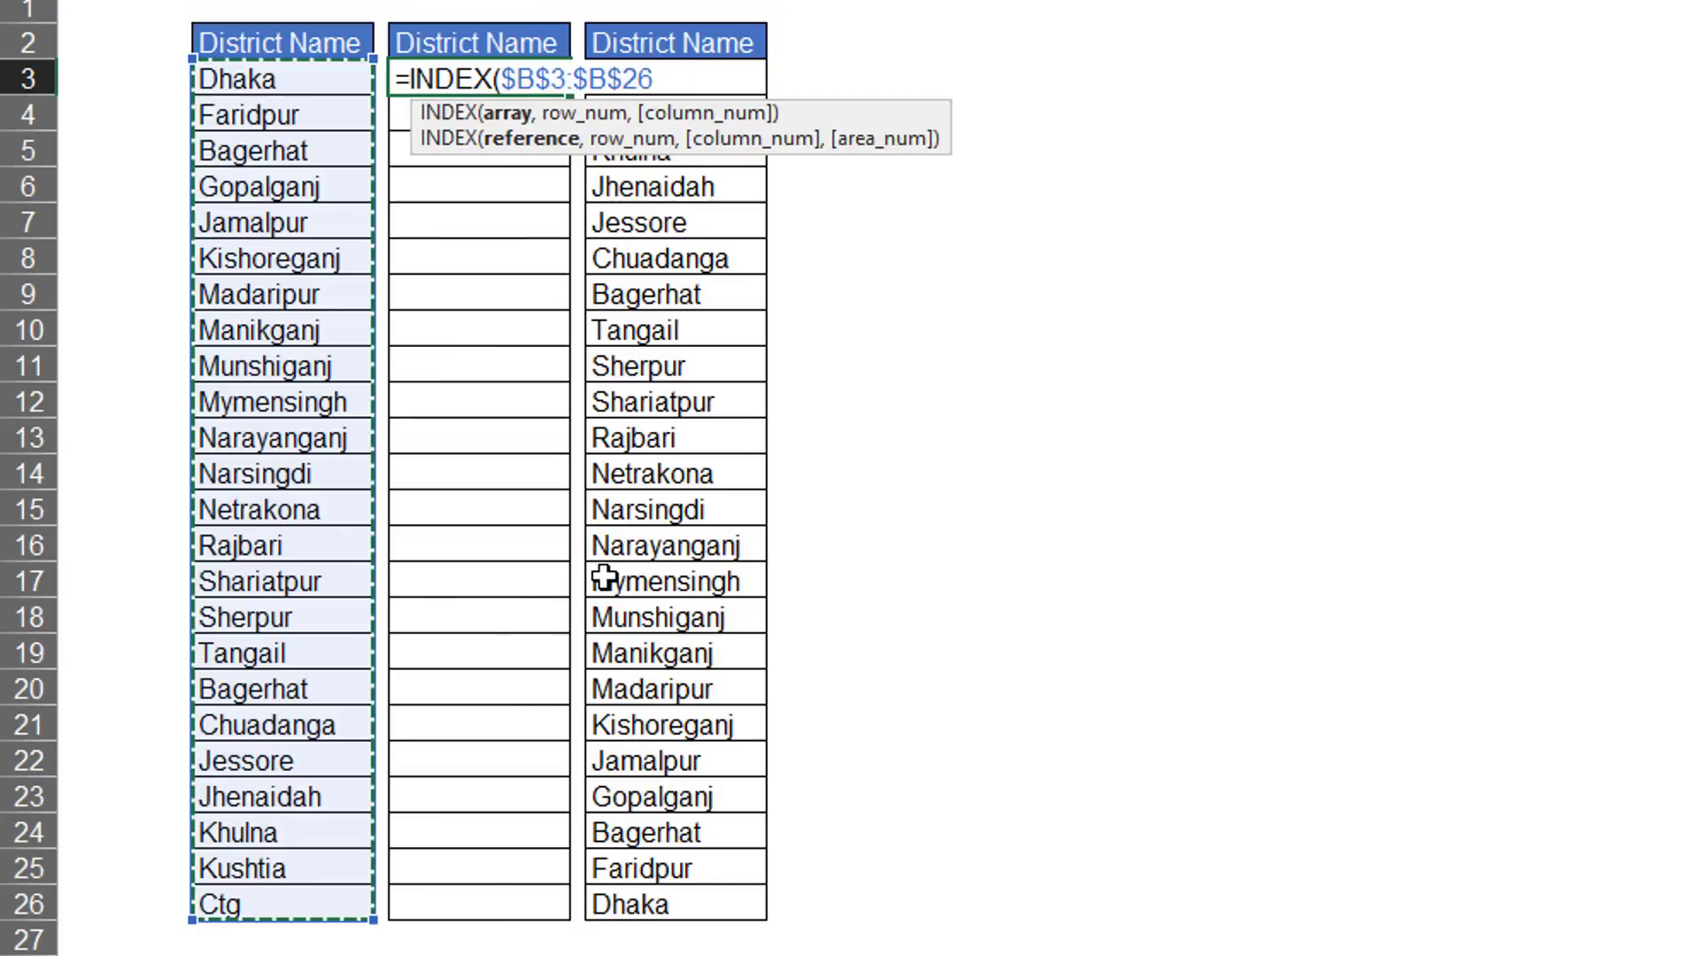
type(",")
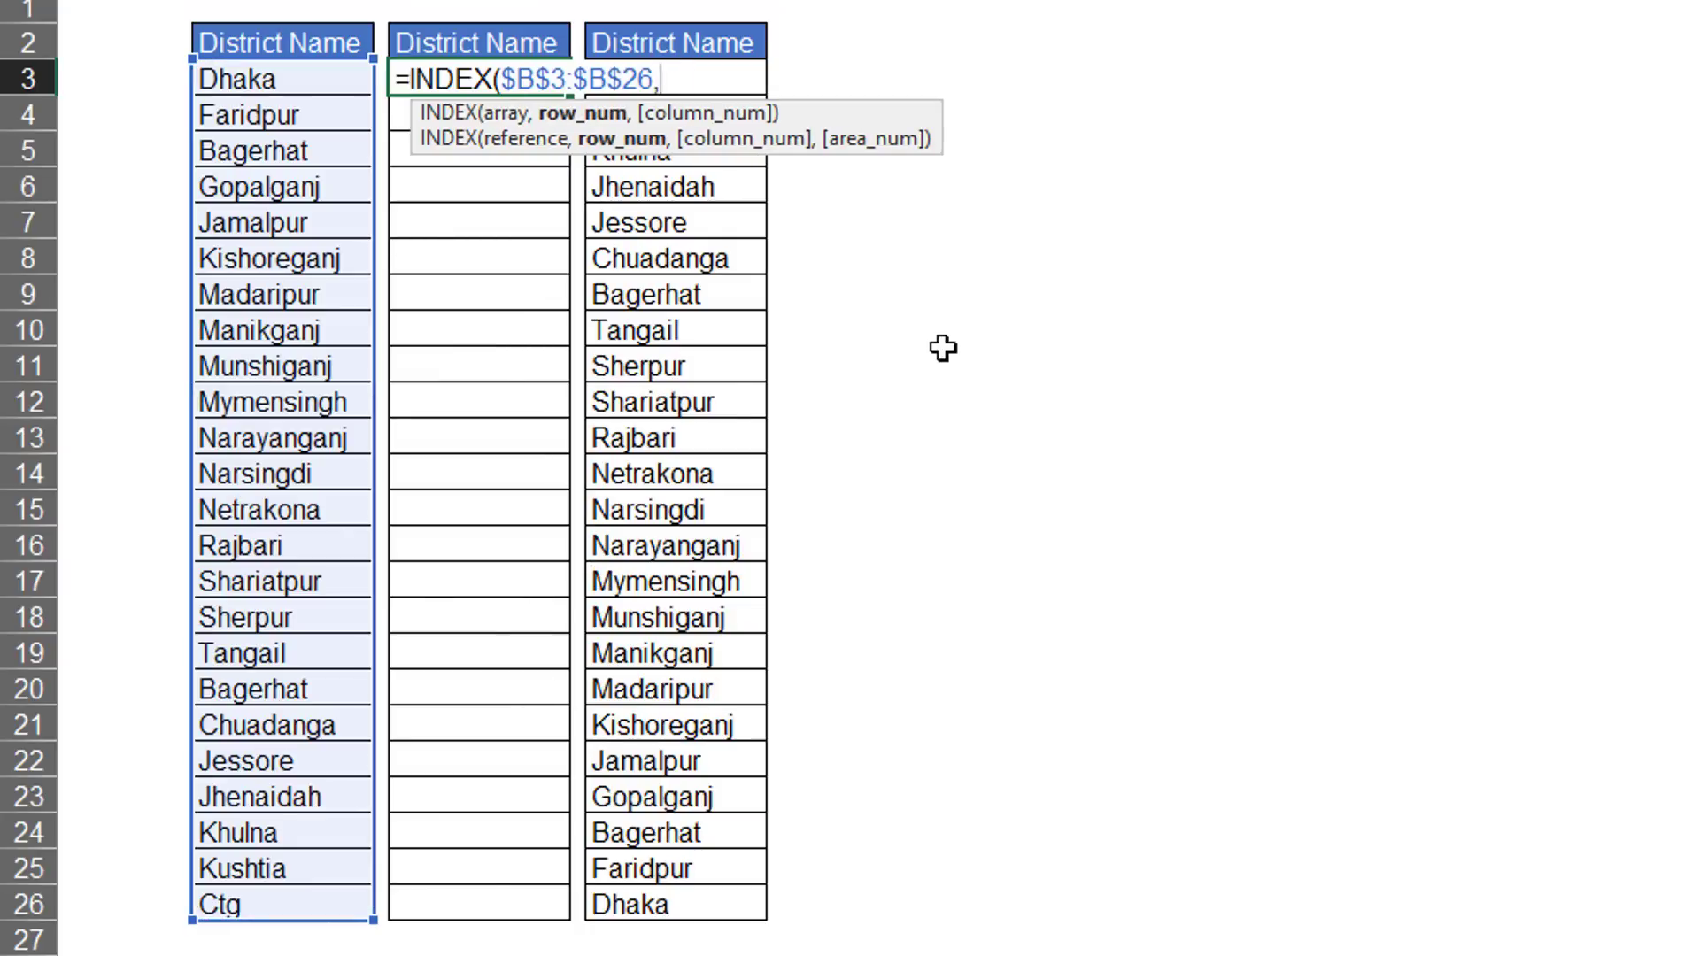
Complete the INDEX formula with ROWS(B3:$B$26) as its row number and enter it.
type("r")
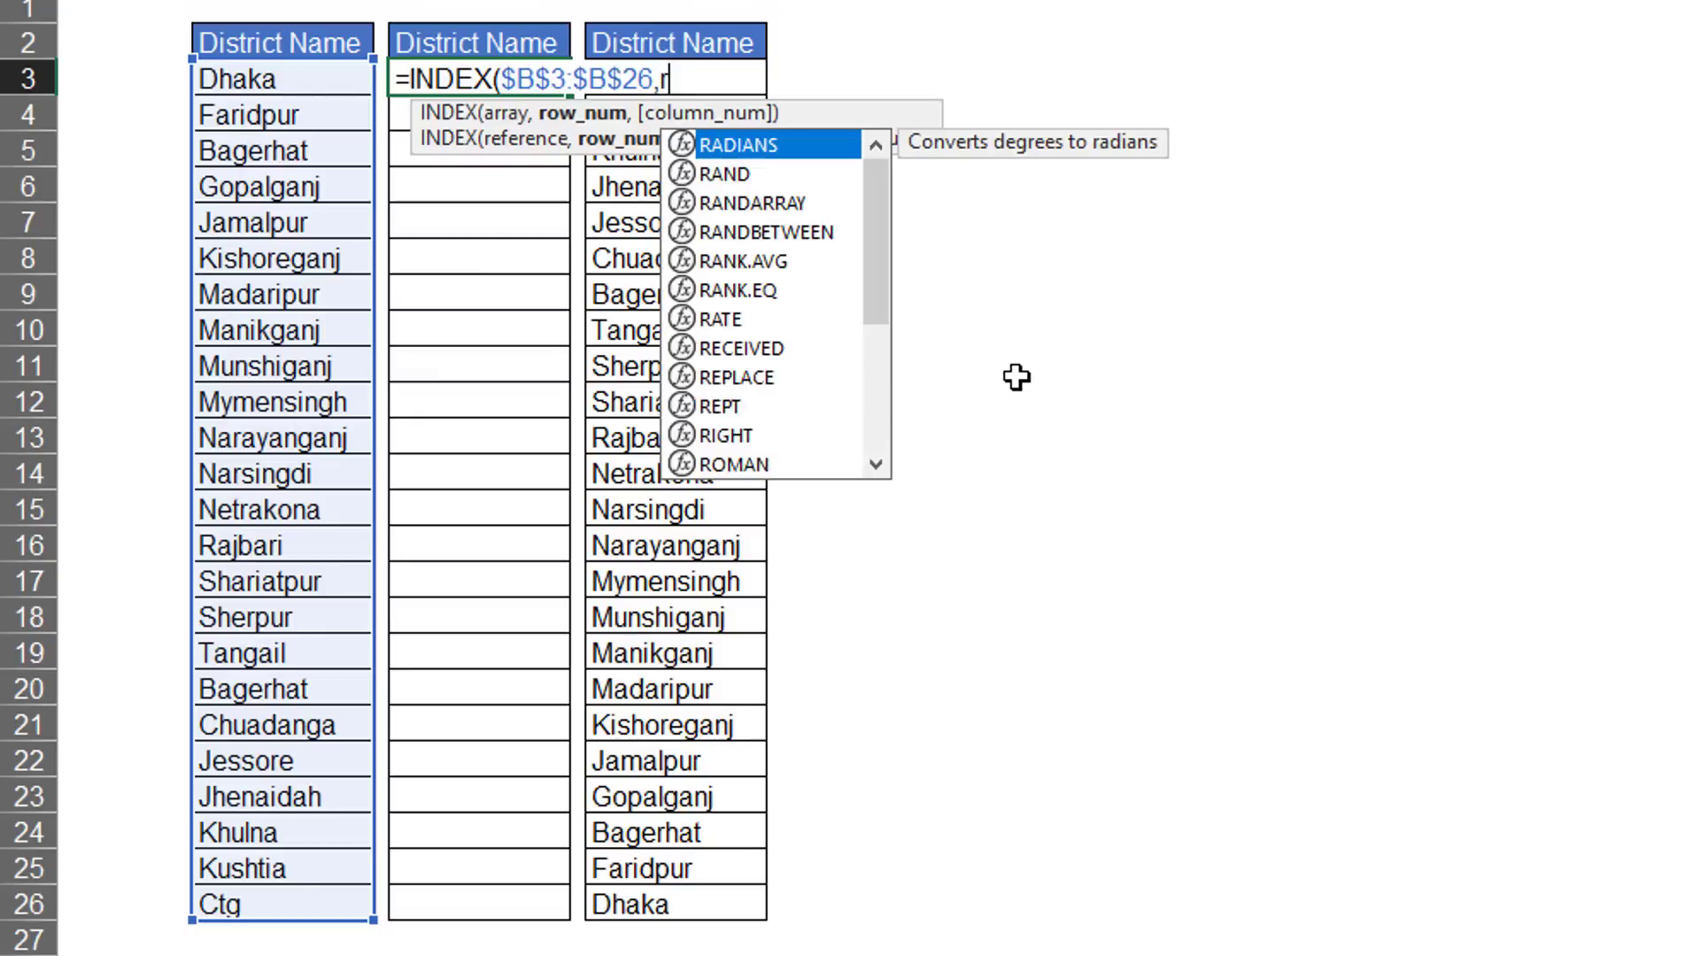
type("ows")
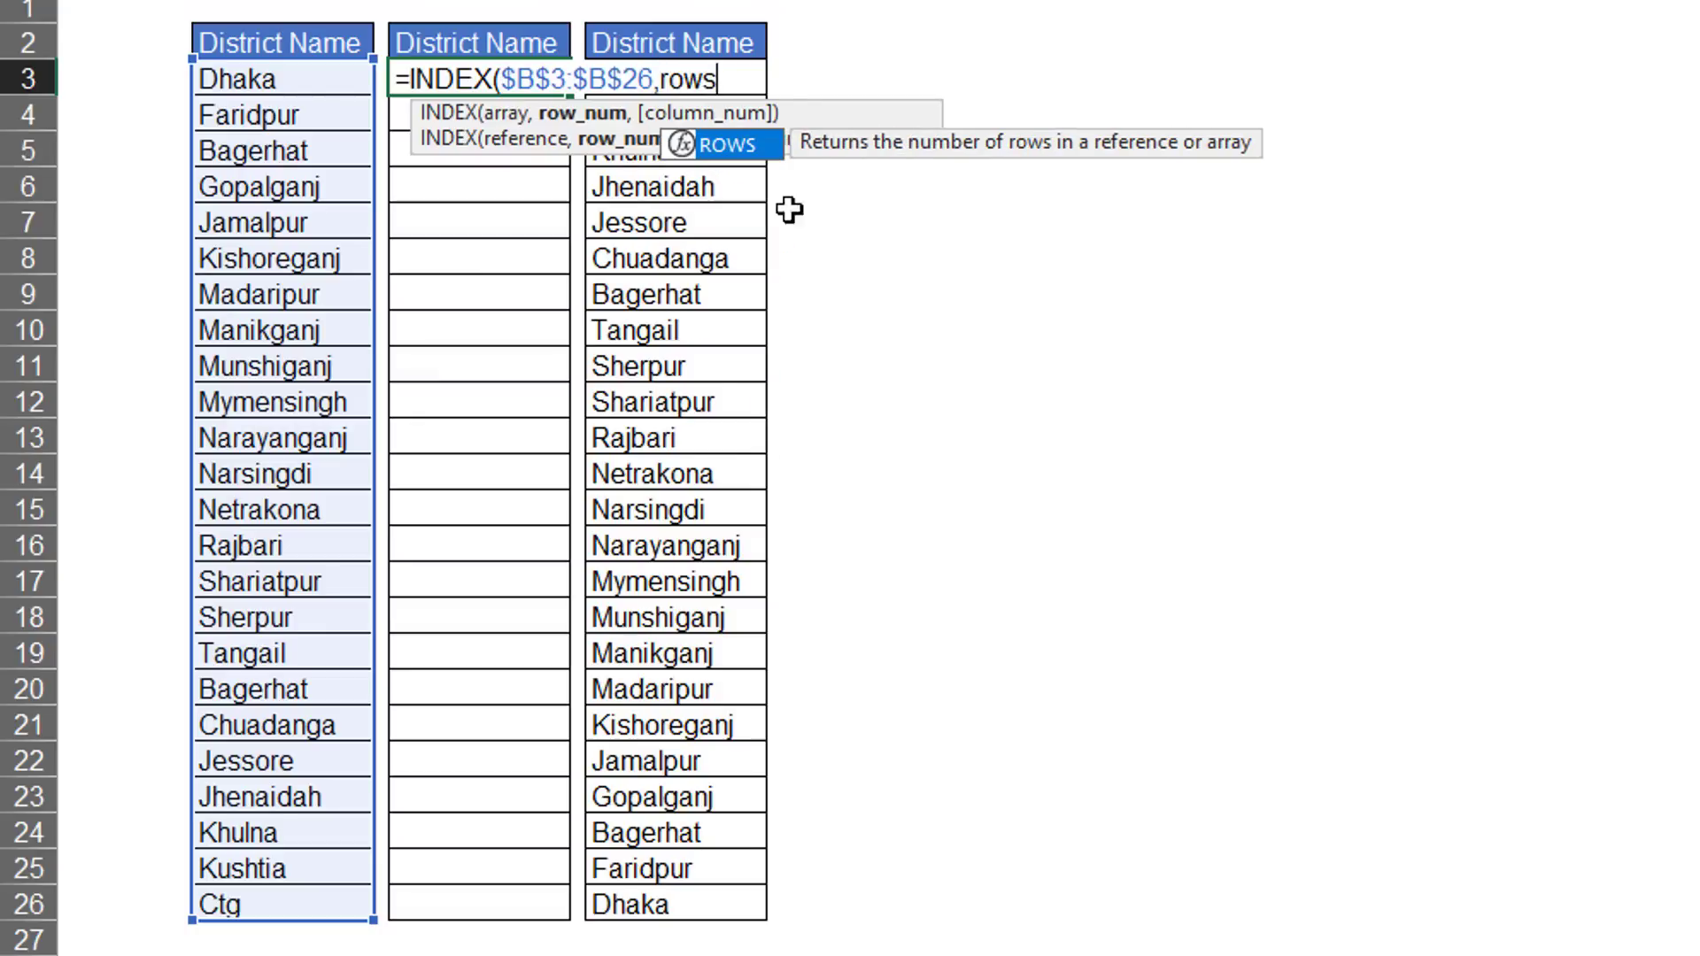
double_click(724, 149)
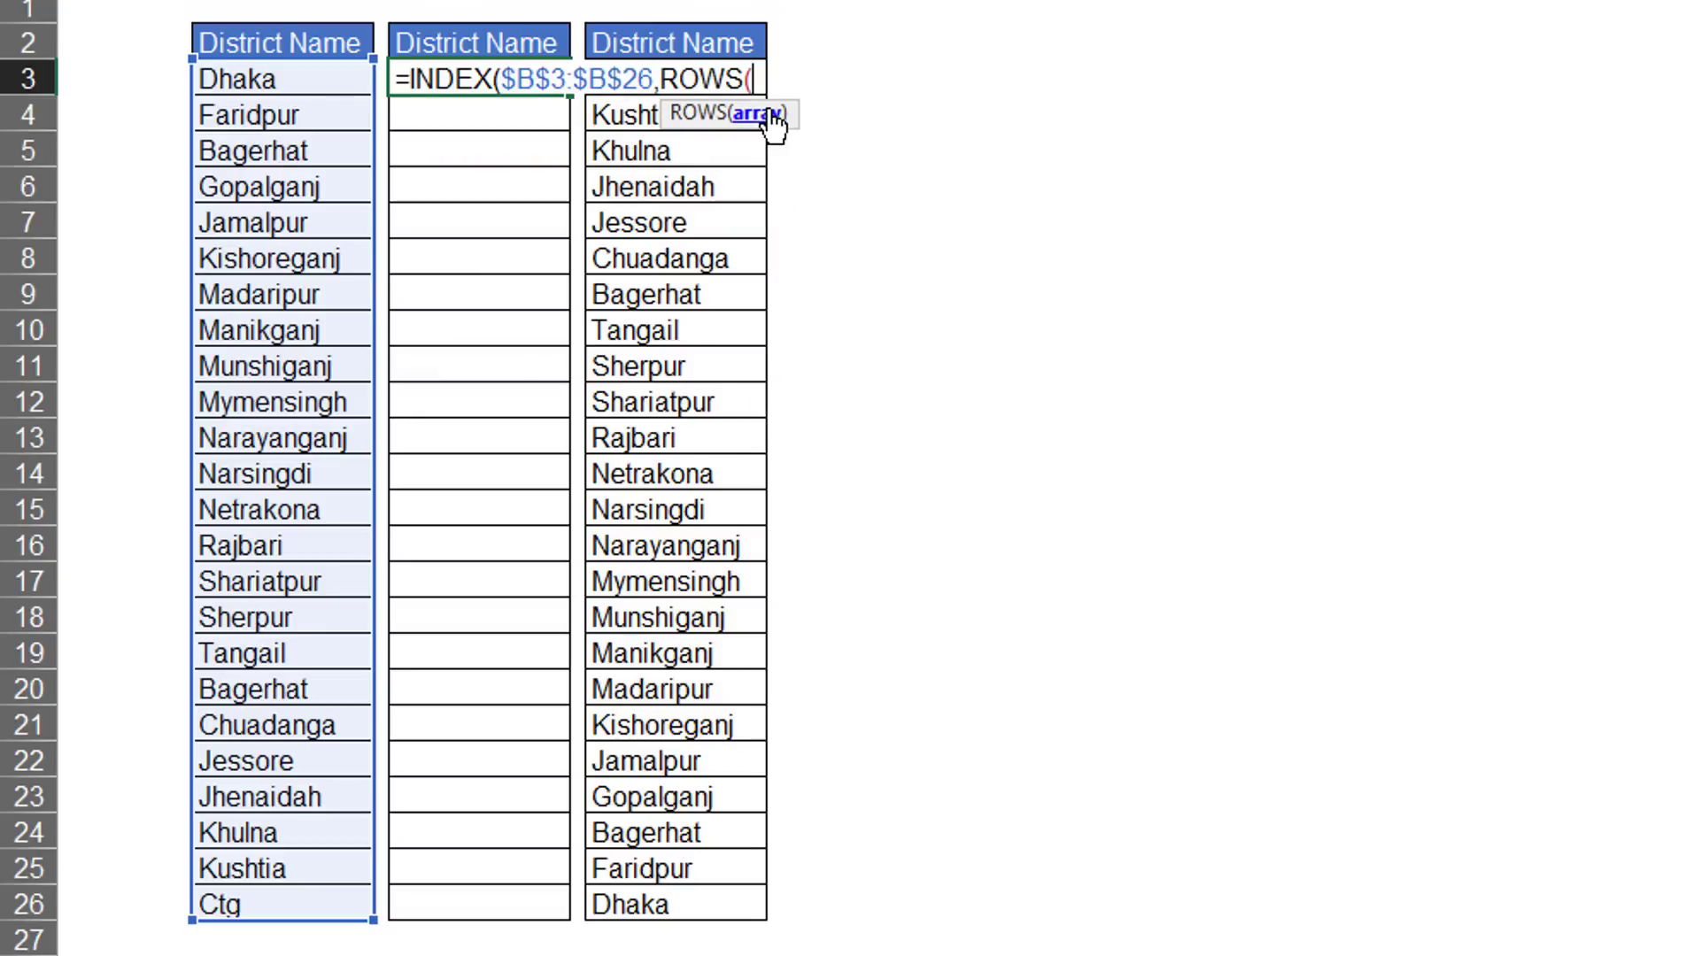
left_click_drag(323, 83, 324, 901)
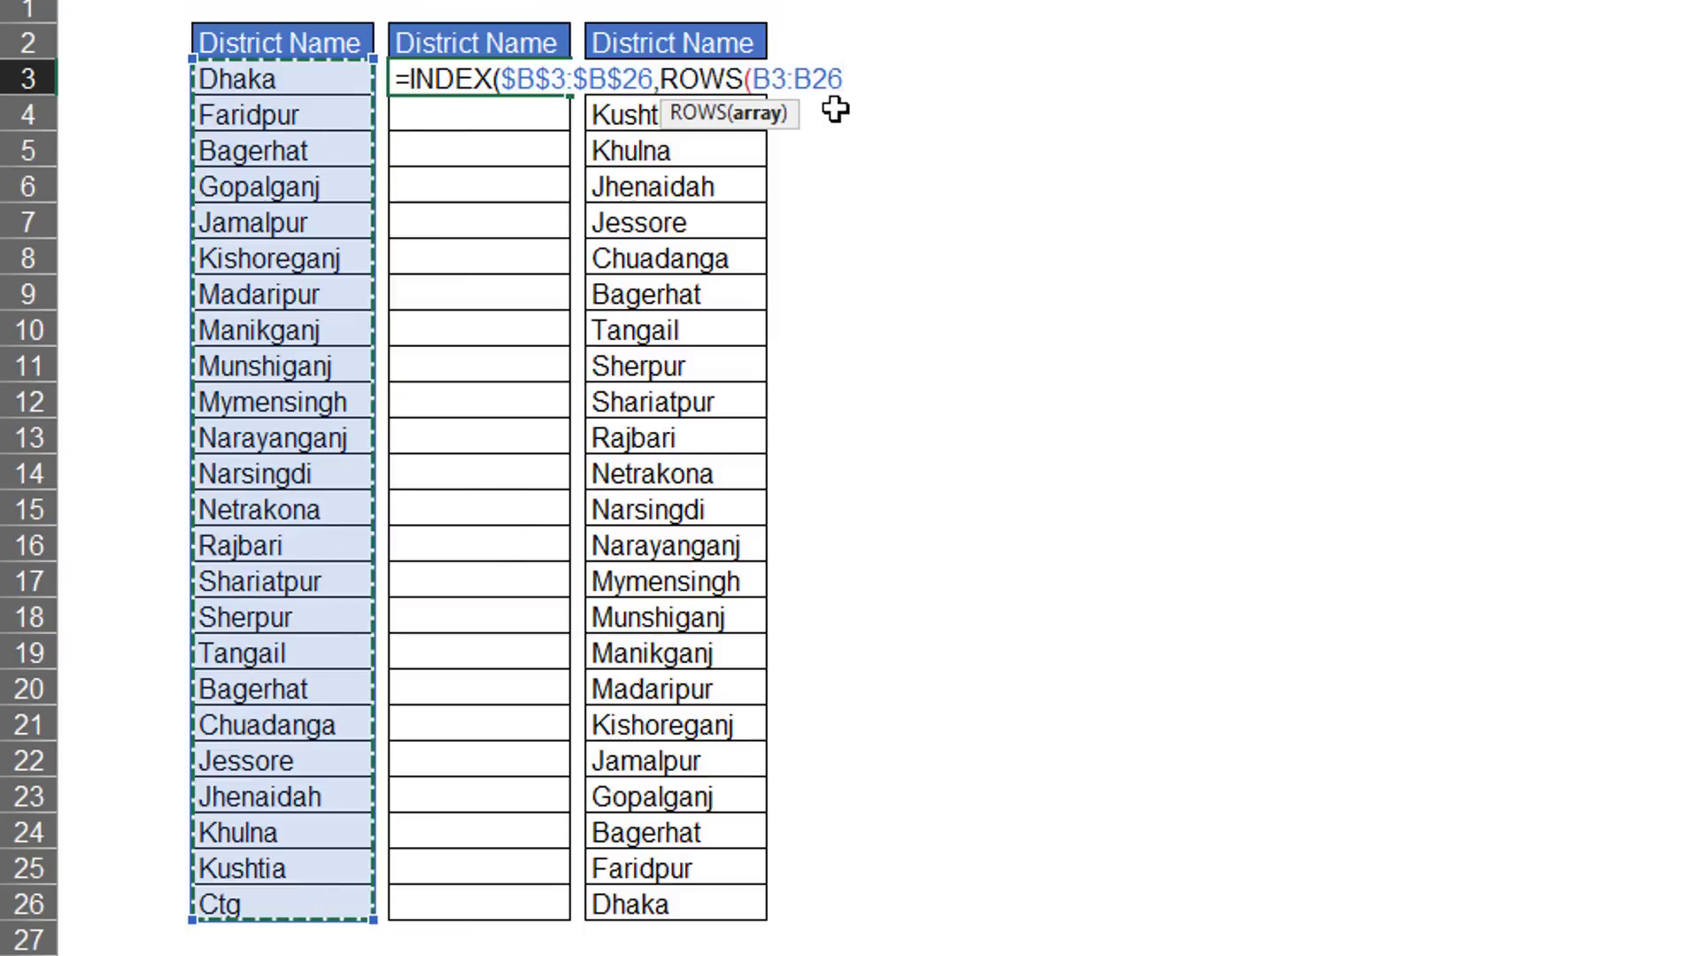
left_click_drag(800, 78, 850, 78)
key("F4")
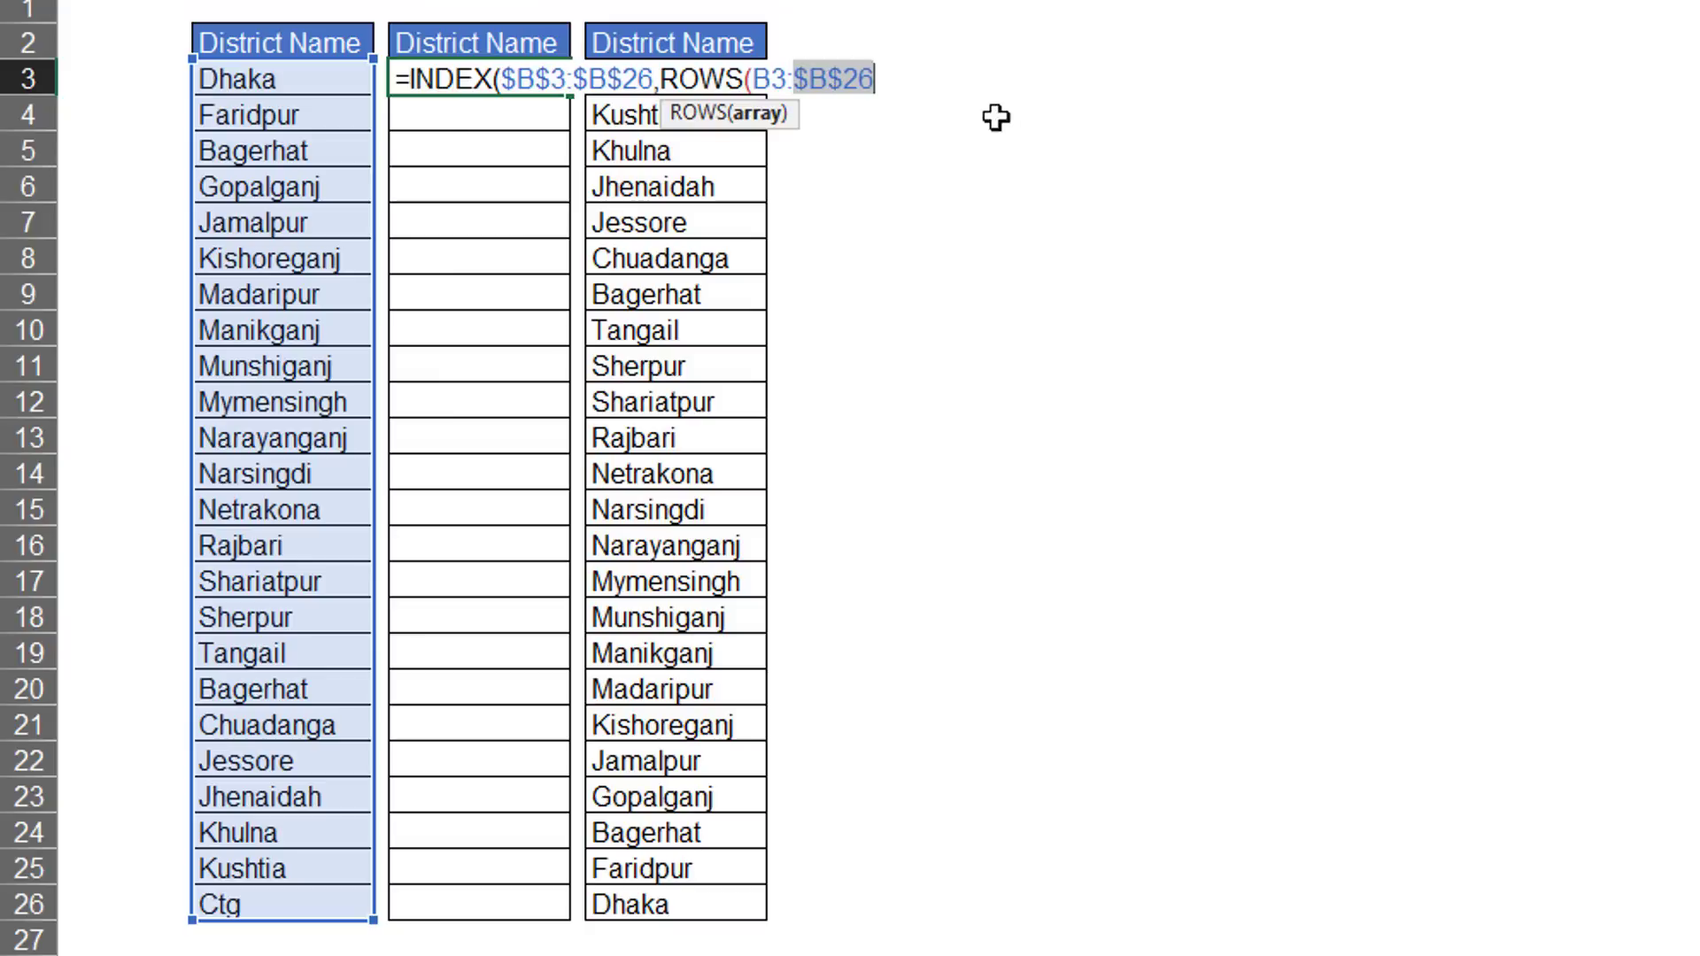
type(")")
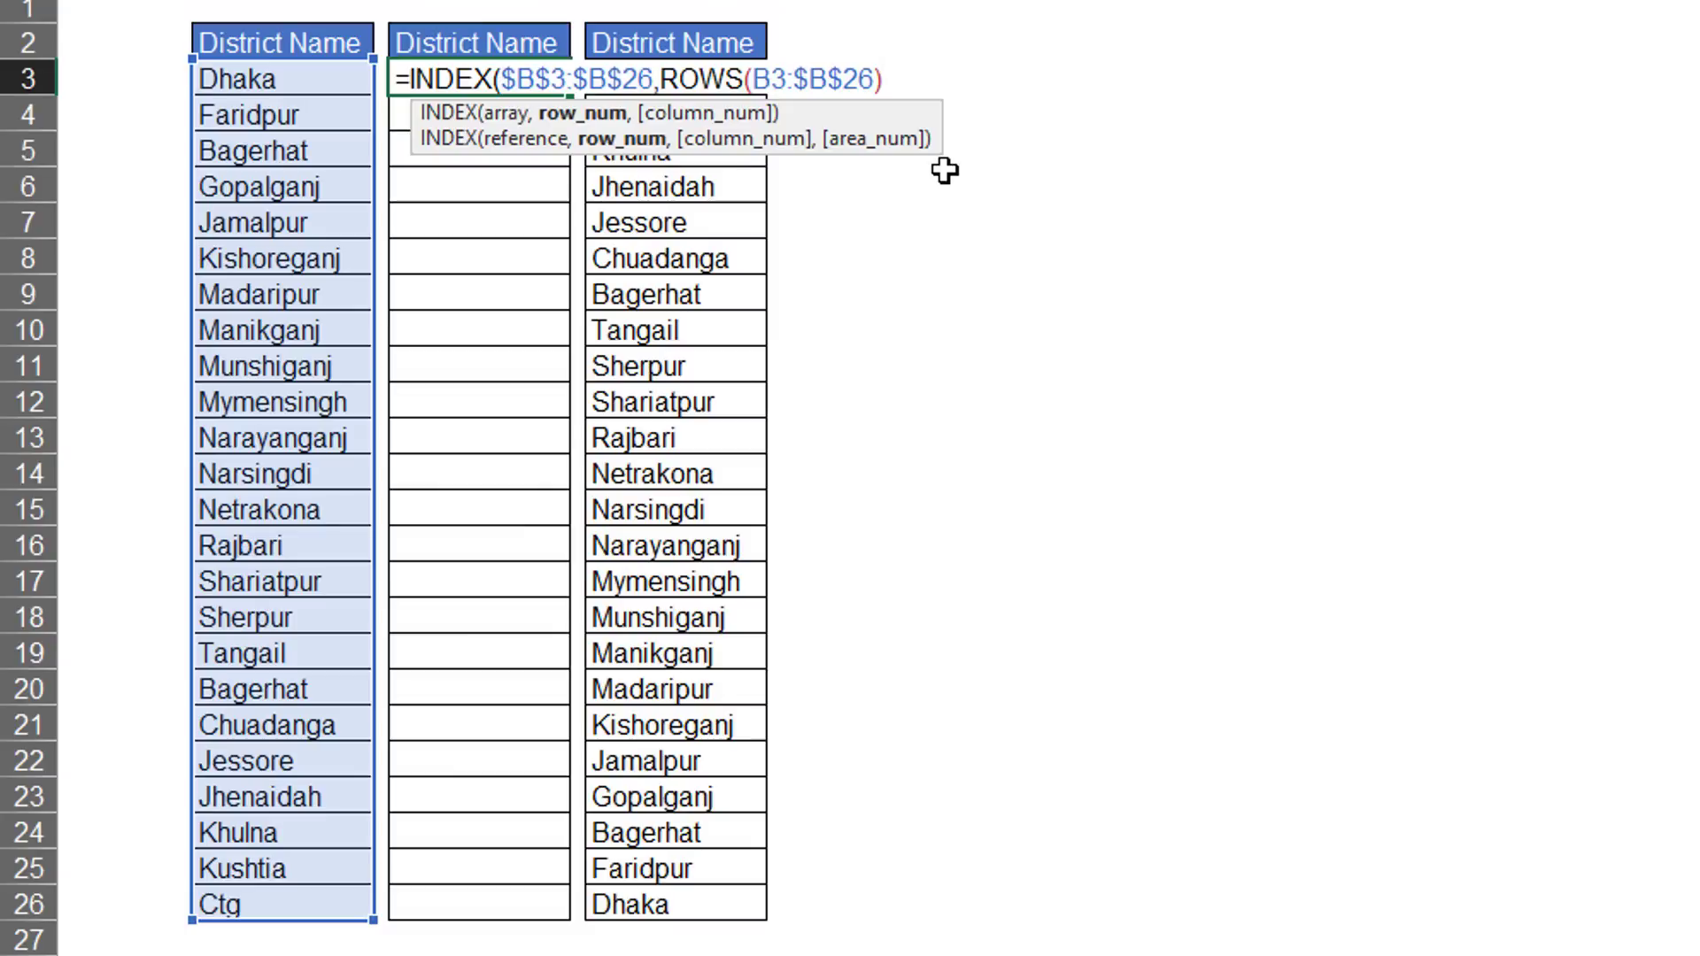
type(")")
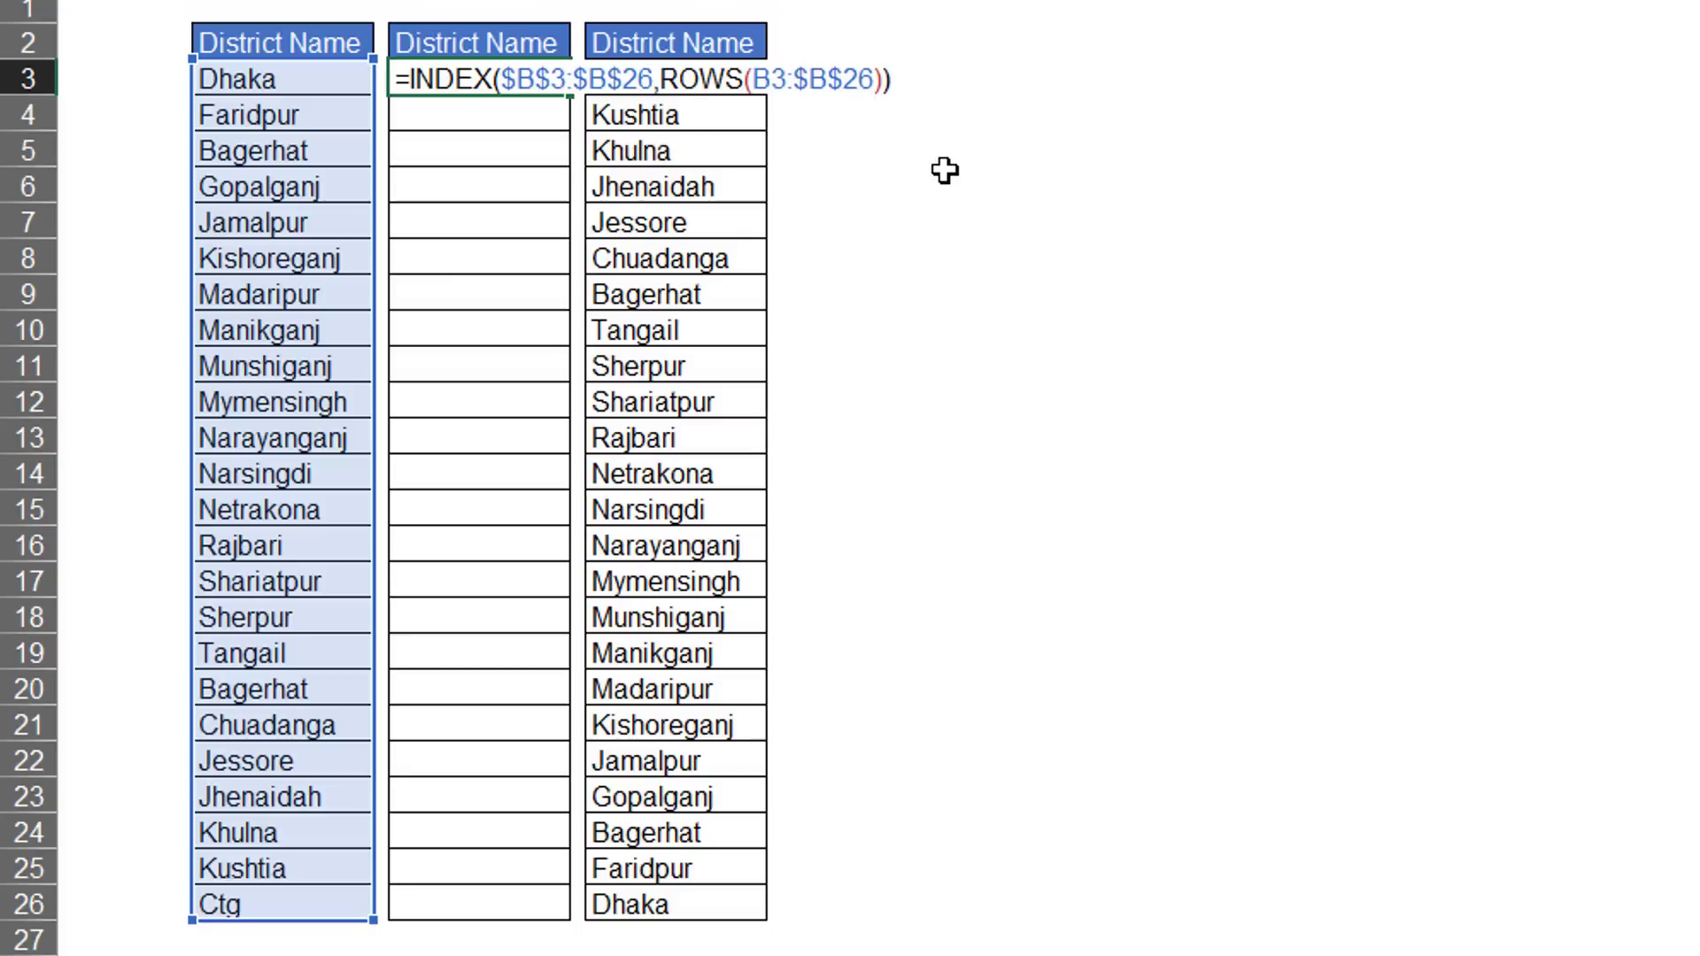
key("Return")
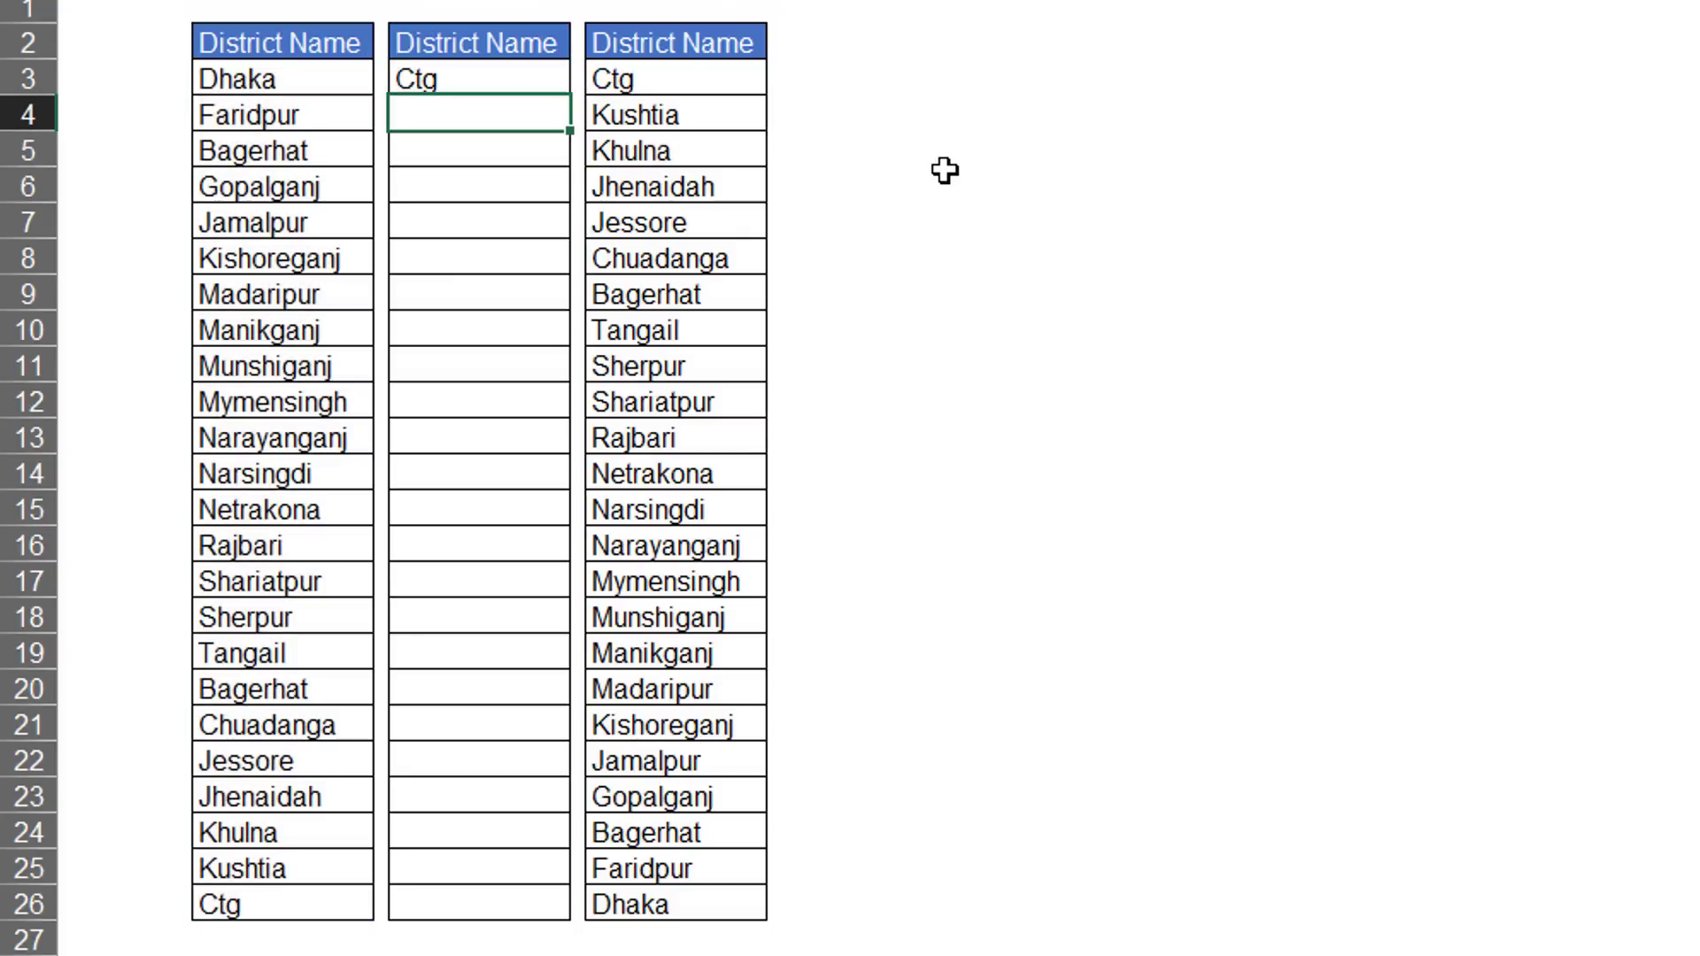
Fill the reversing formula down to row 26, and overwrite the district name in cell B10 with Pirojpu.
left_click(506, 84)
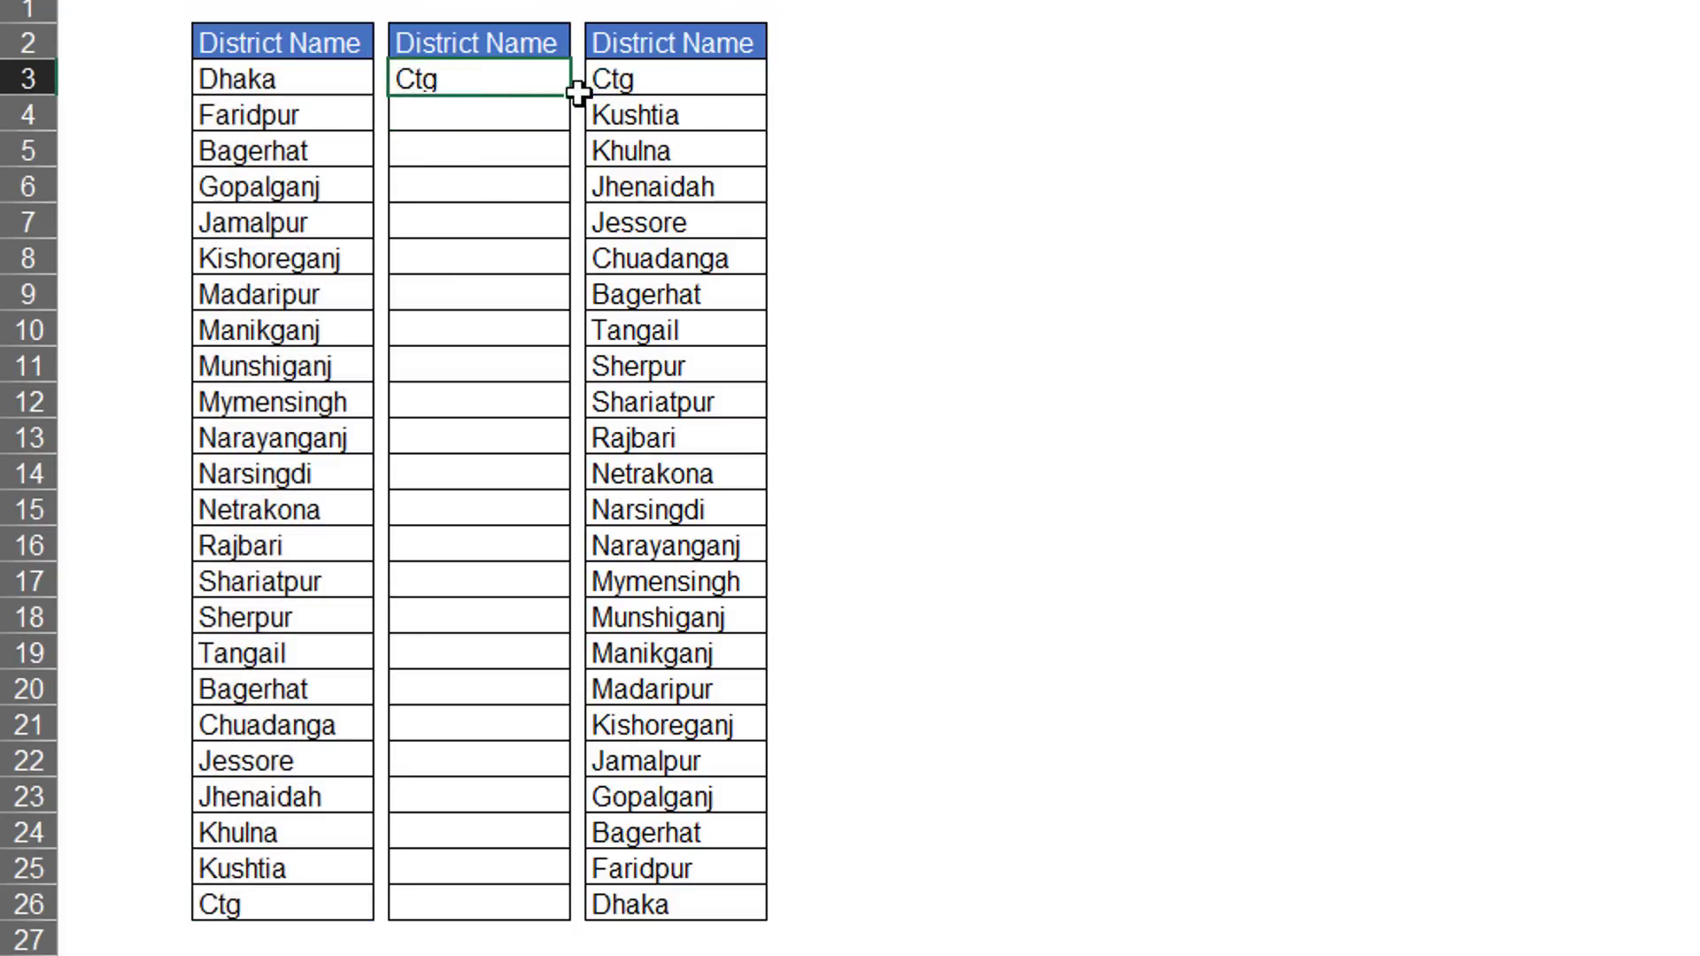
left_click_drag(572, 92, 532, 927)
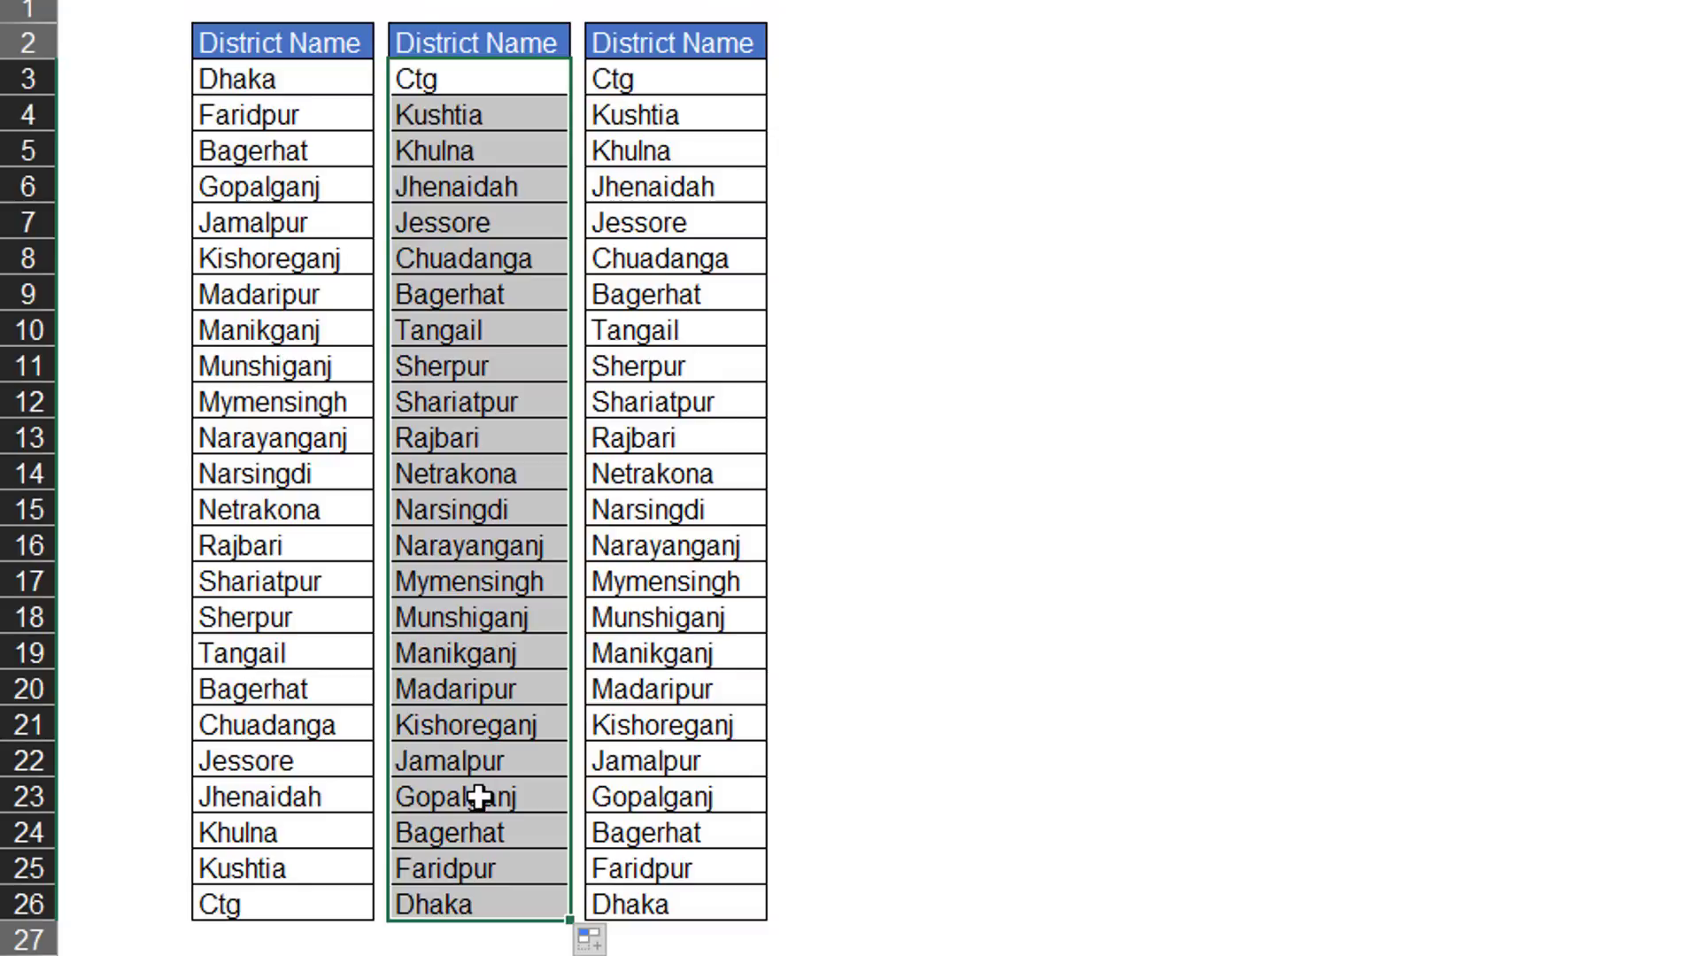
left_click(286, 326)
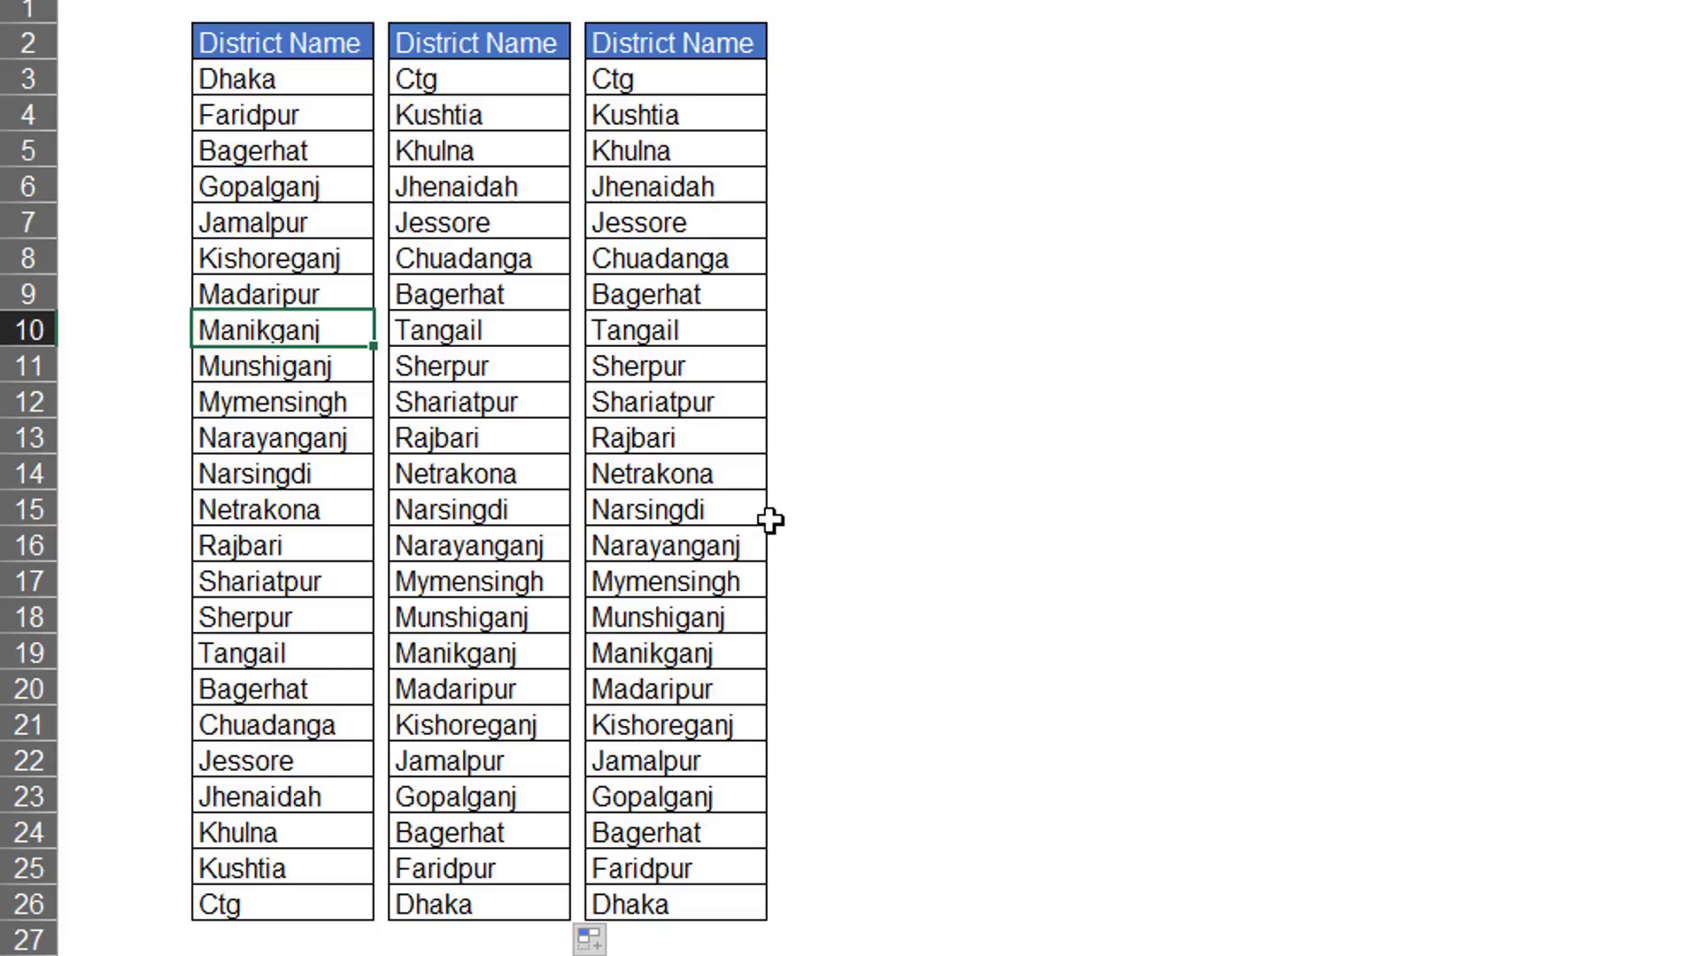
type("Pirojpu")
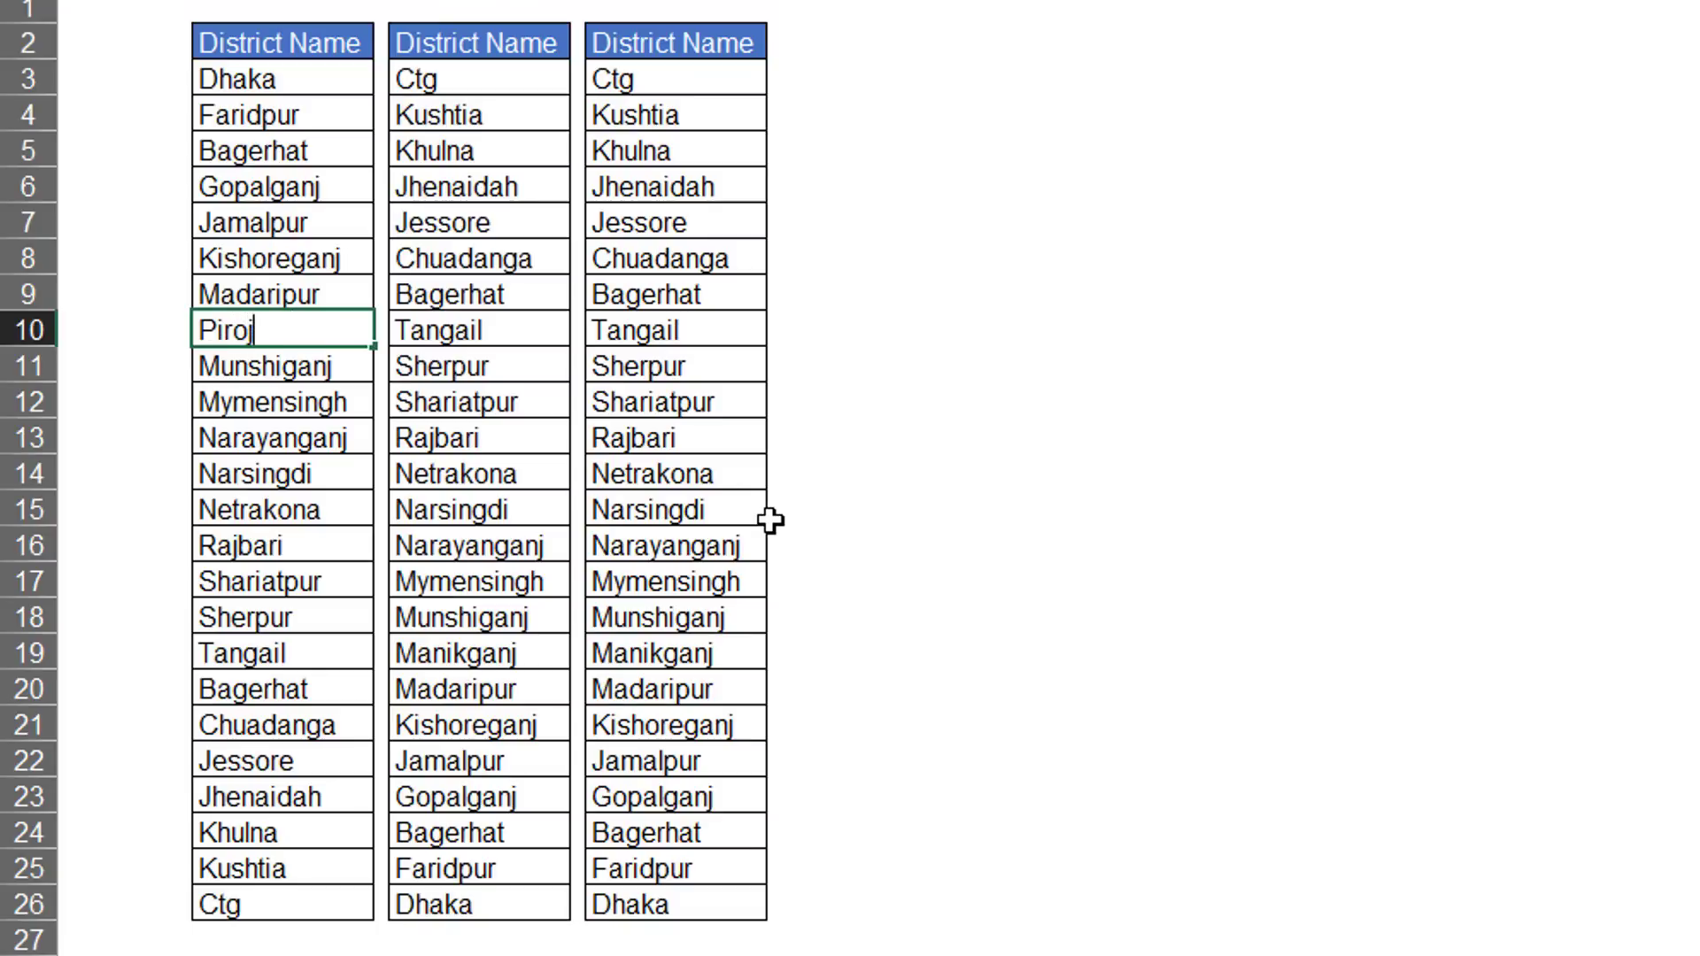
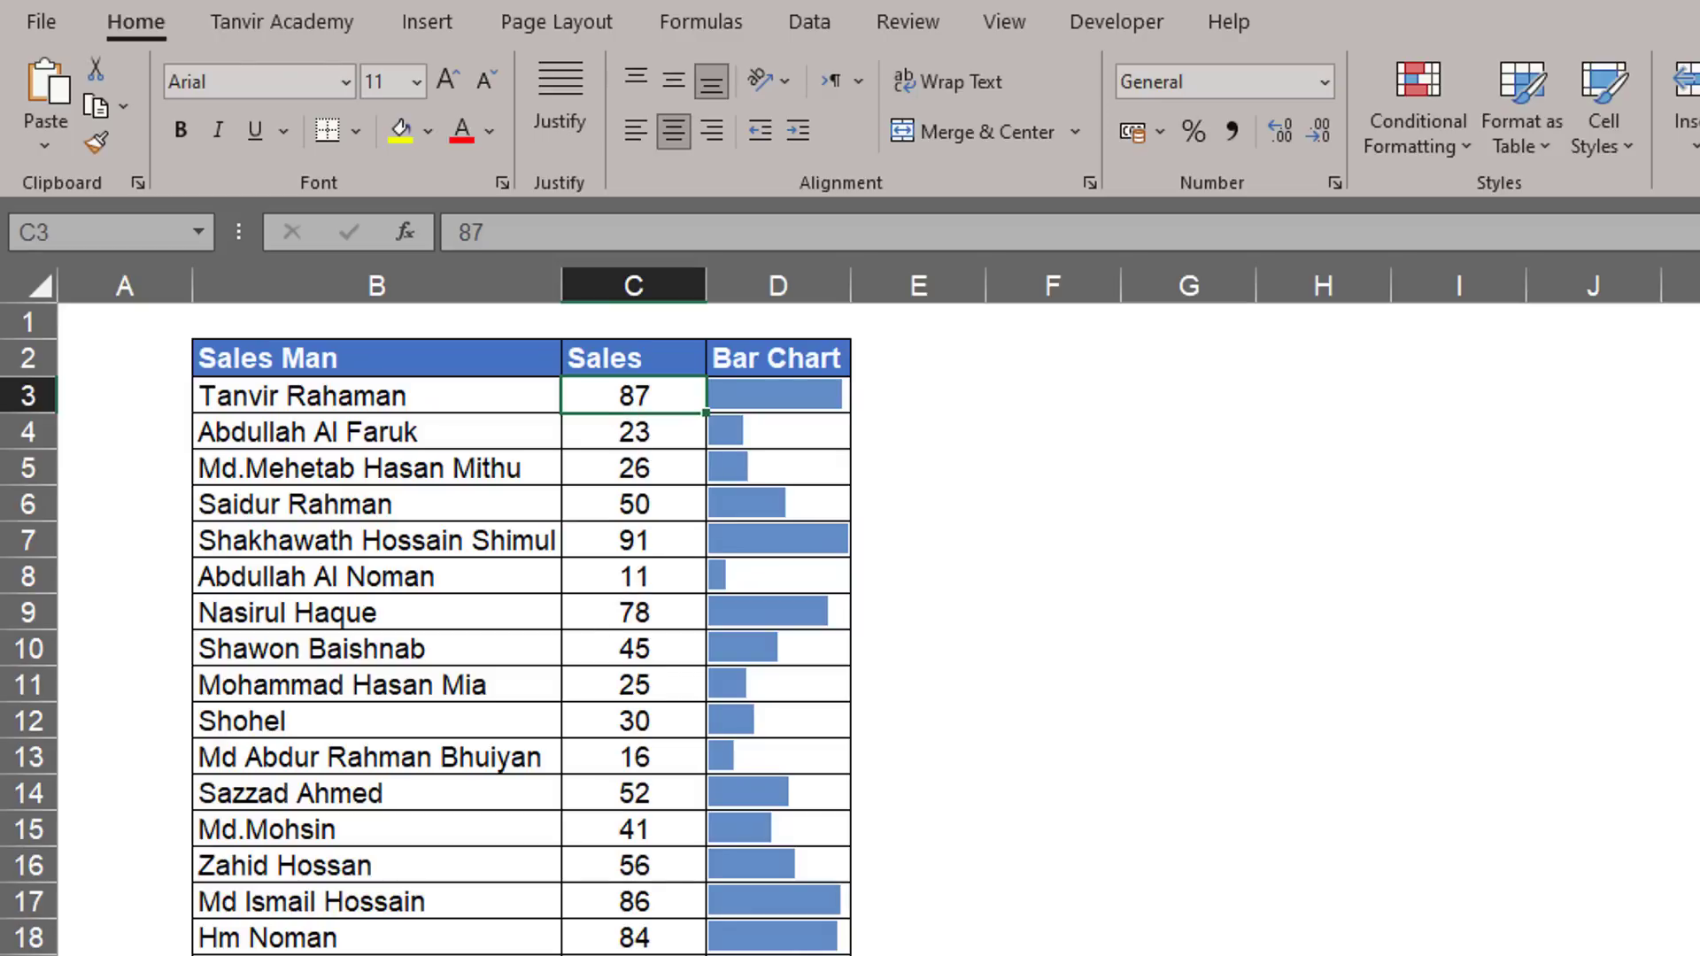
Set the sales value in cell C3 to 45 and the one in cell C4 to 125.
type("45")
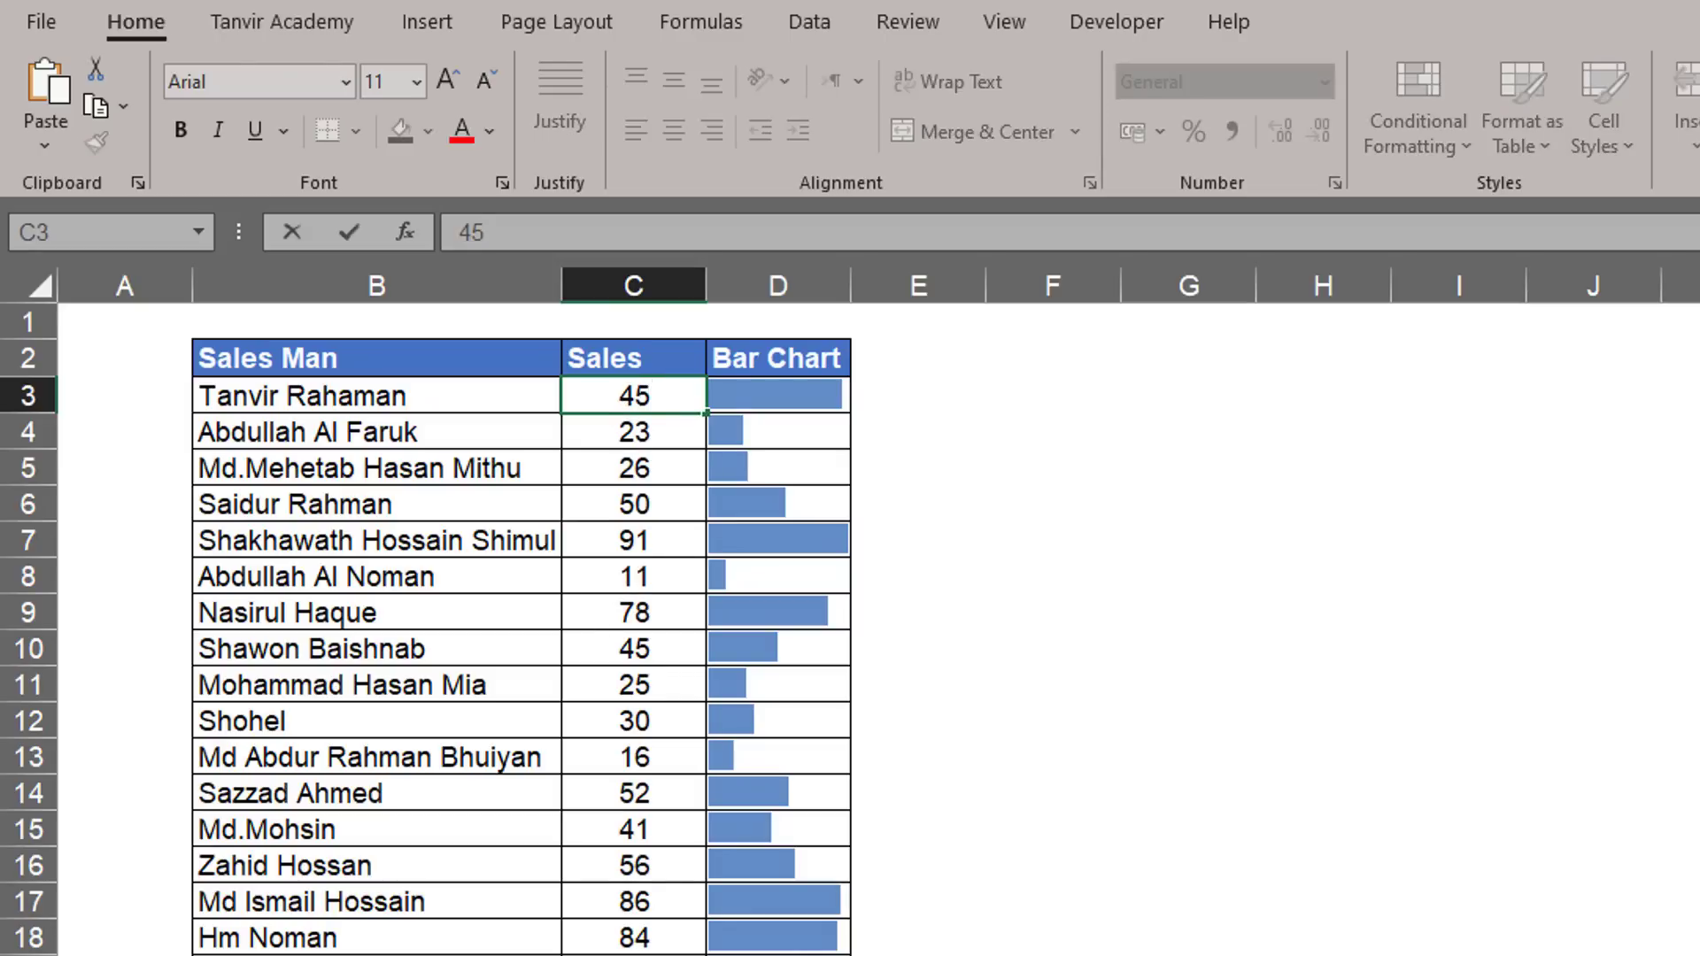
key("Return")
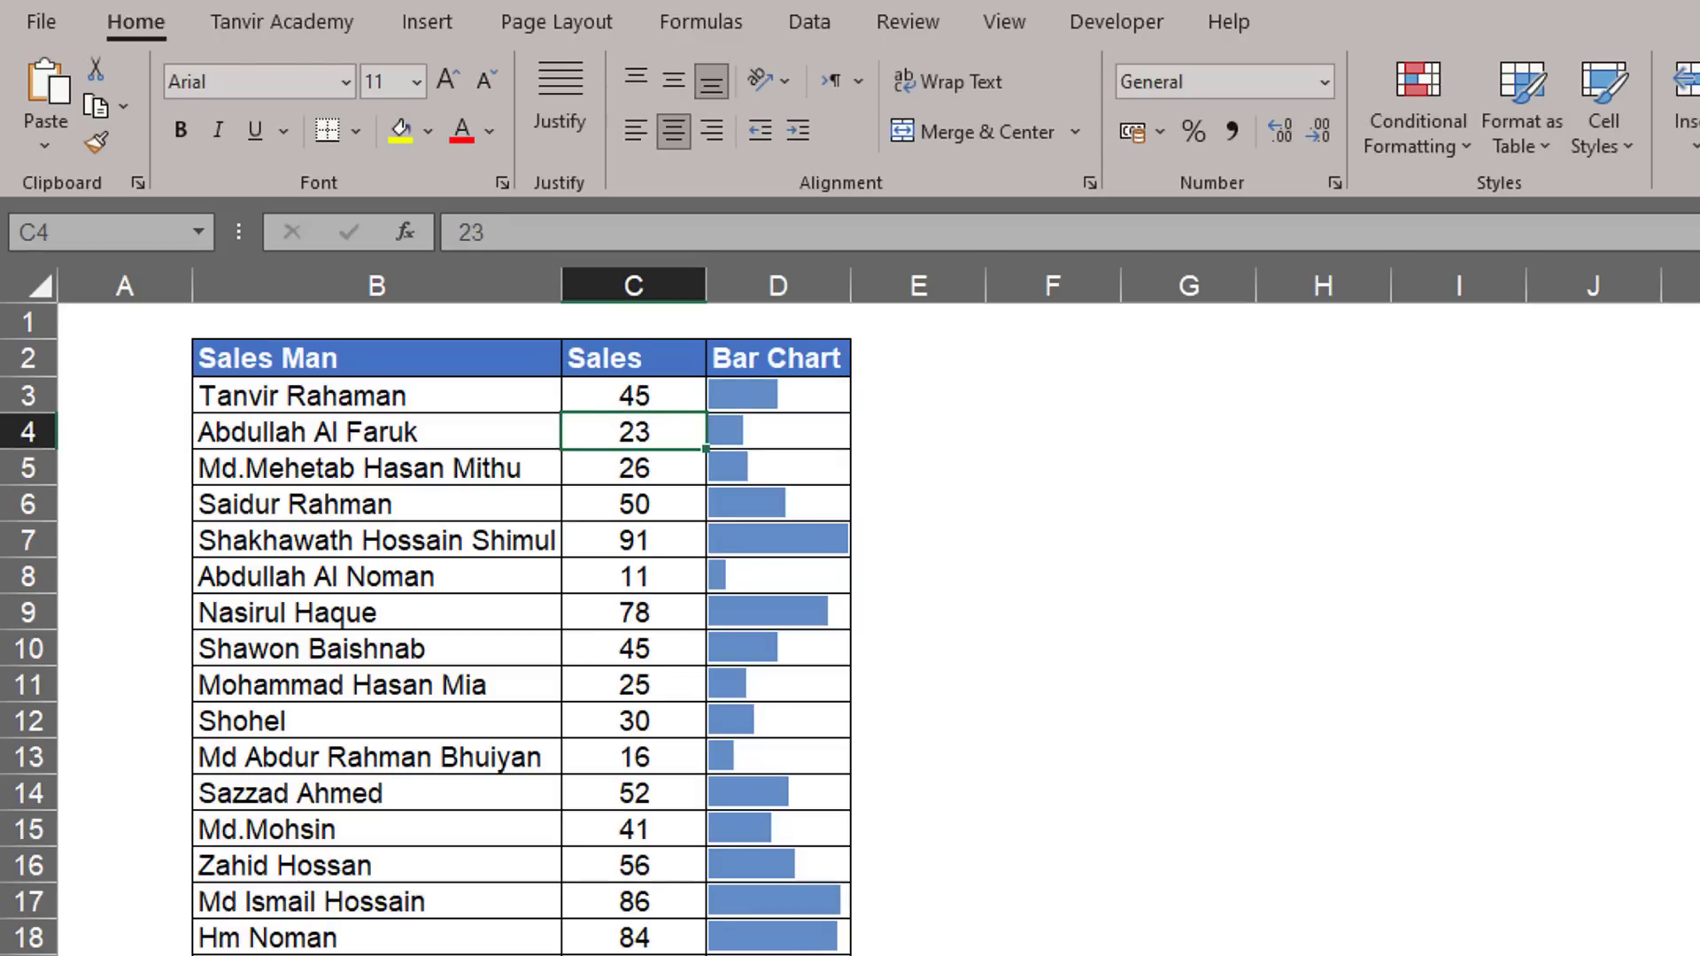
type("12")
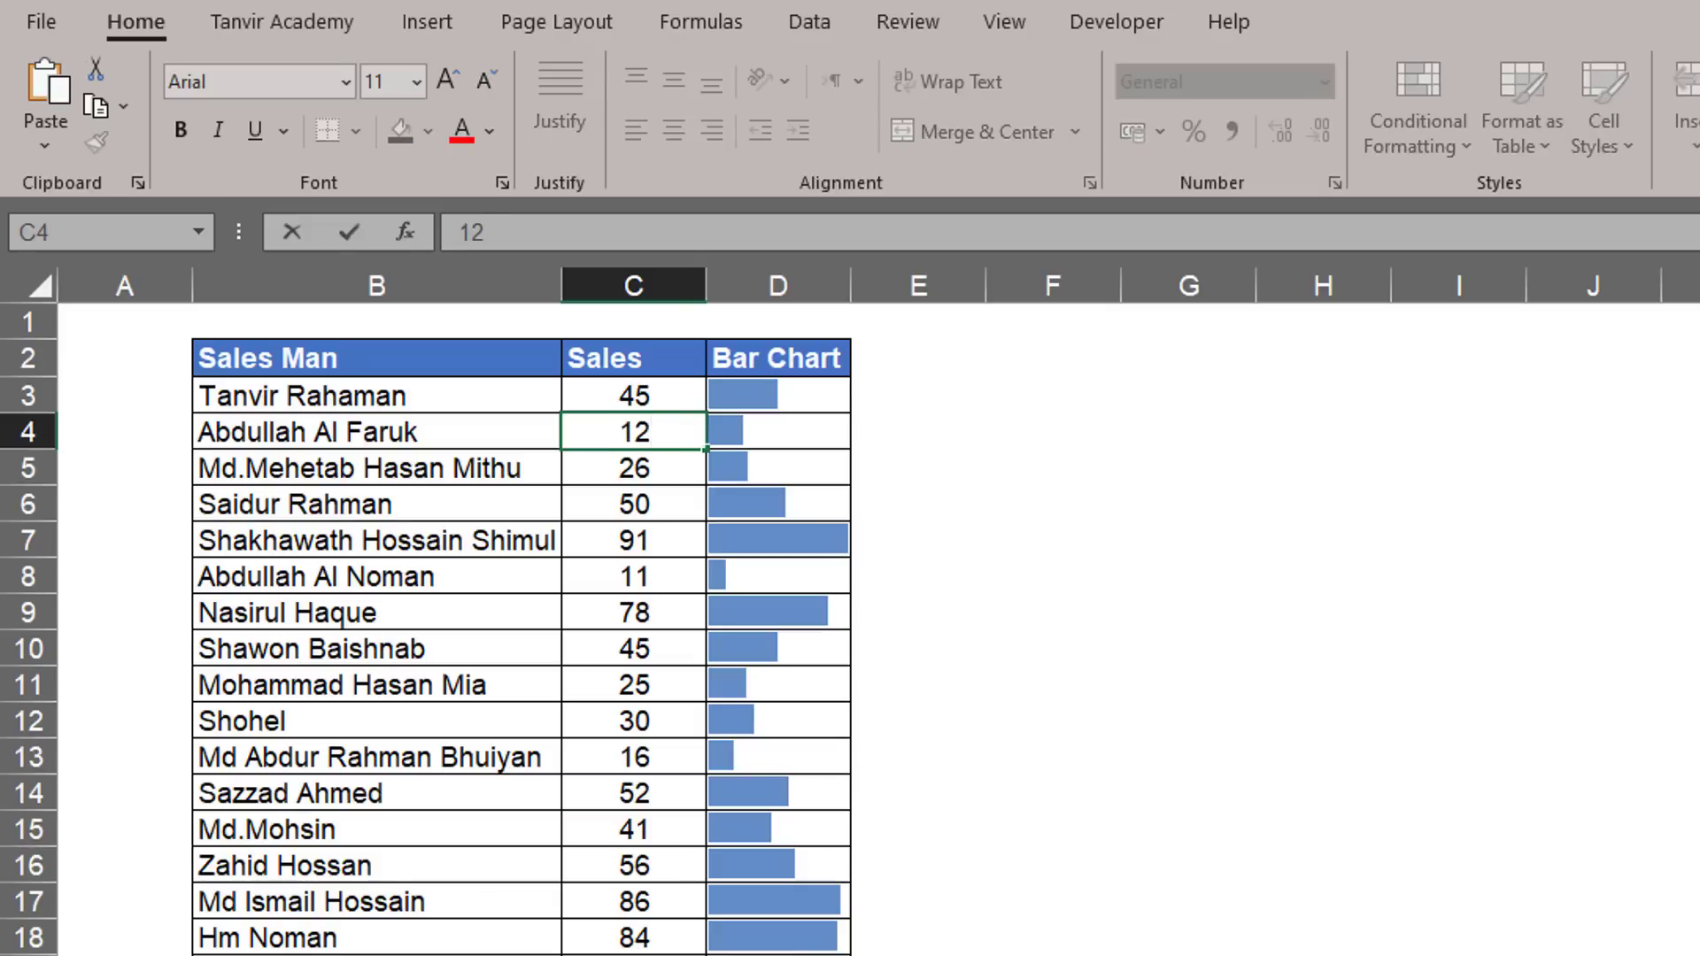
type("5")
key("Return")
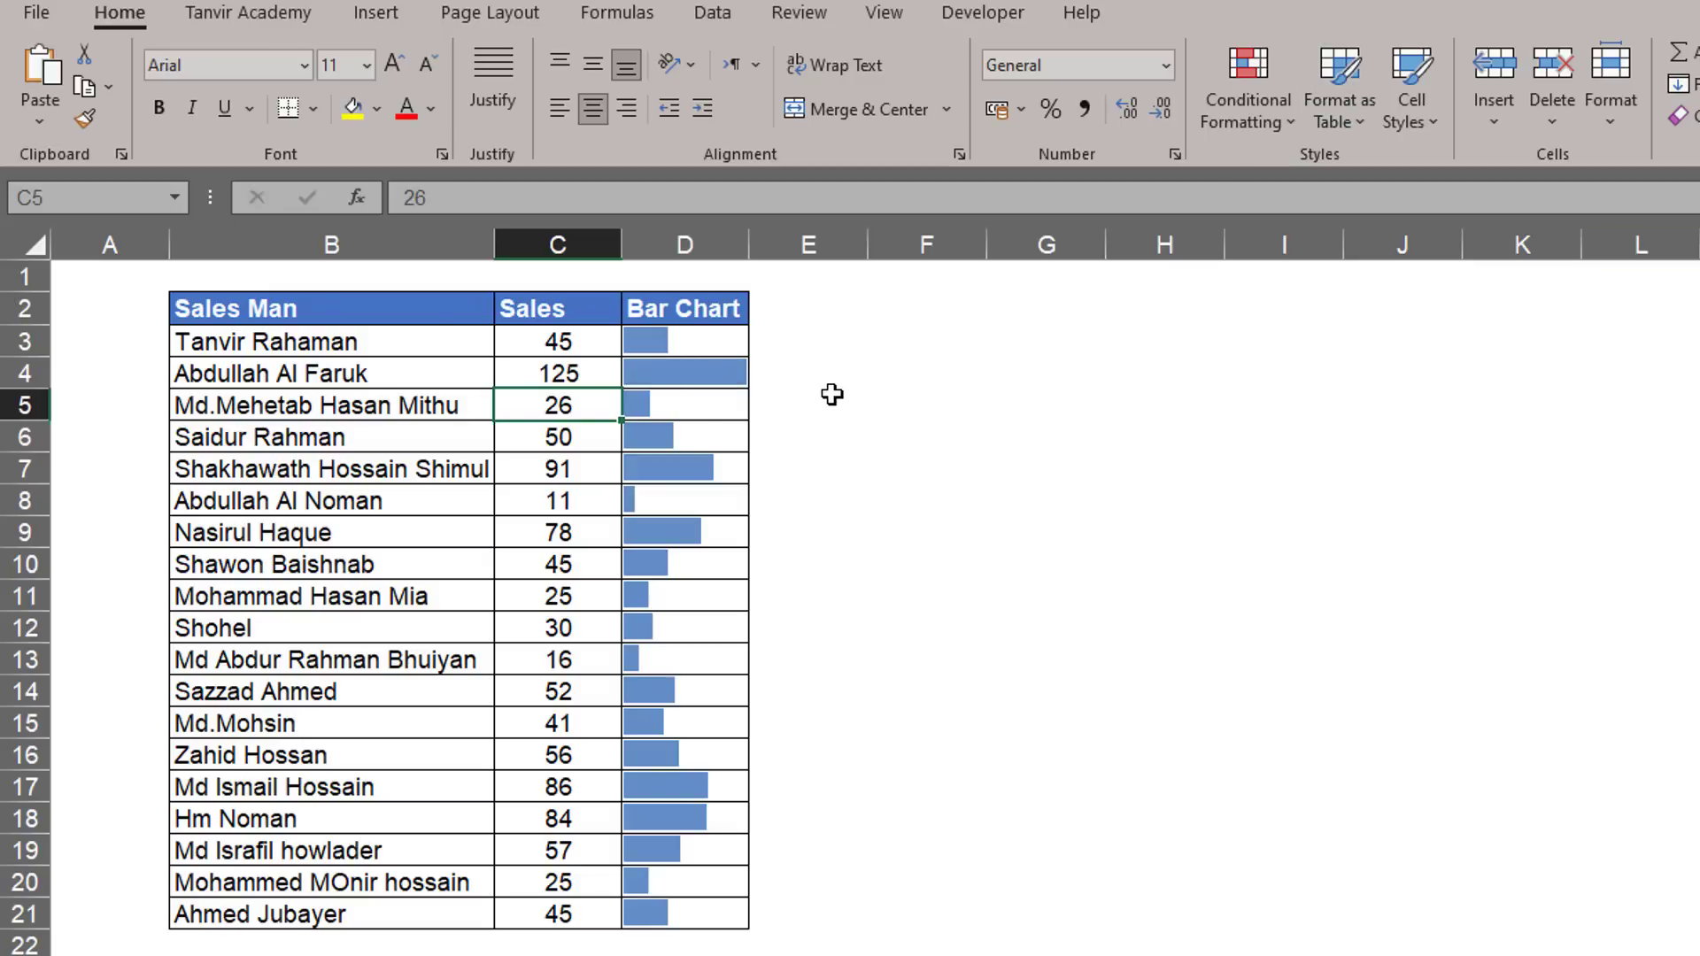
Clear the bars from cells D3:D21 of the Bar Chart column.
left_click_drag(709, 342, 704, 904)
key("ctrl+z")
left_click(974, 664)
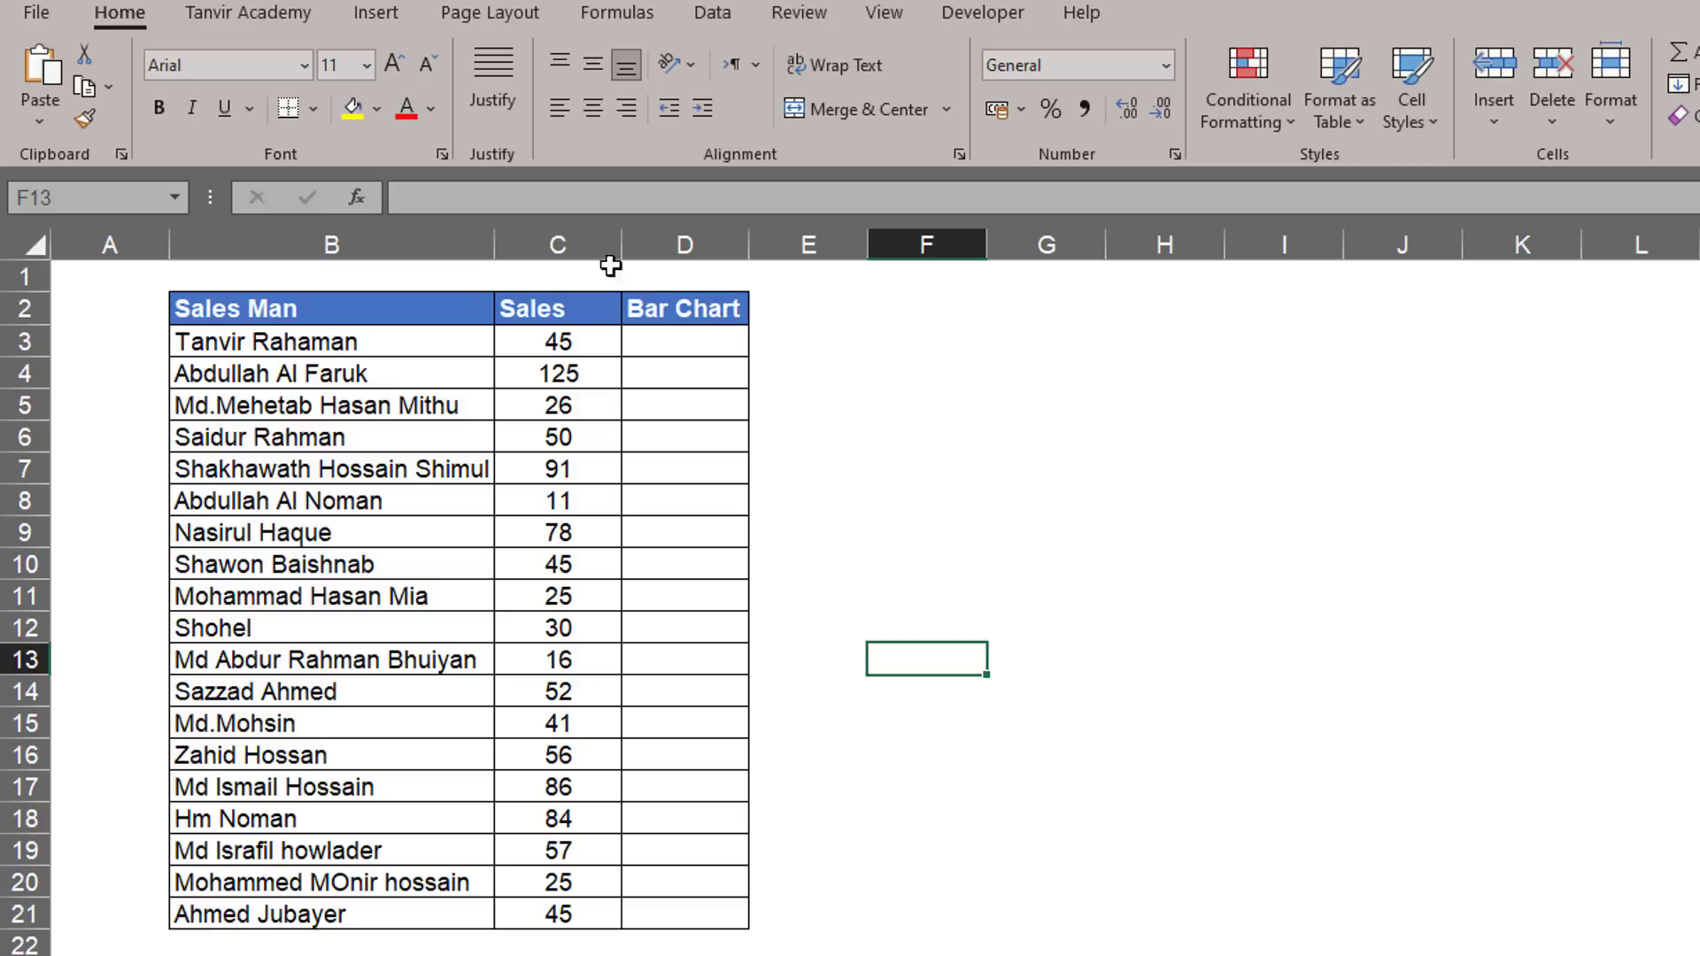
Insert a new column before Bar Chart, and head column C Target and column D Sales.
right_click(675, 245)
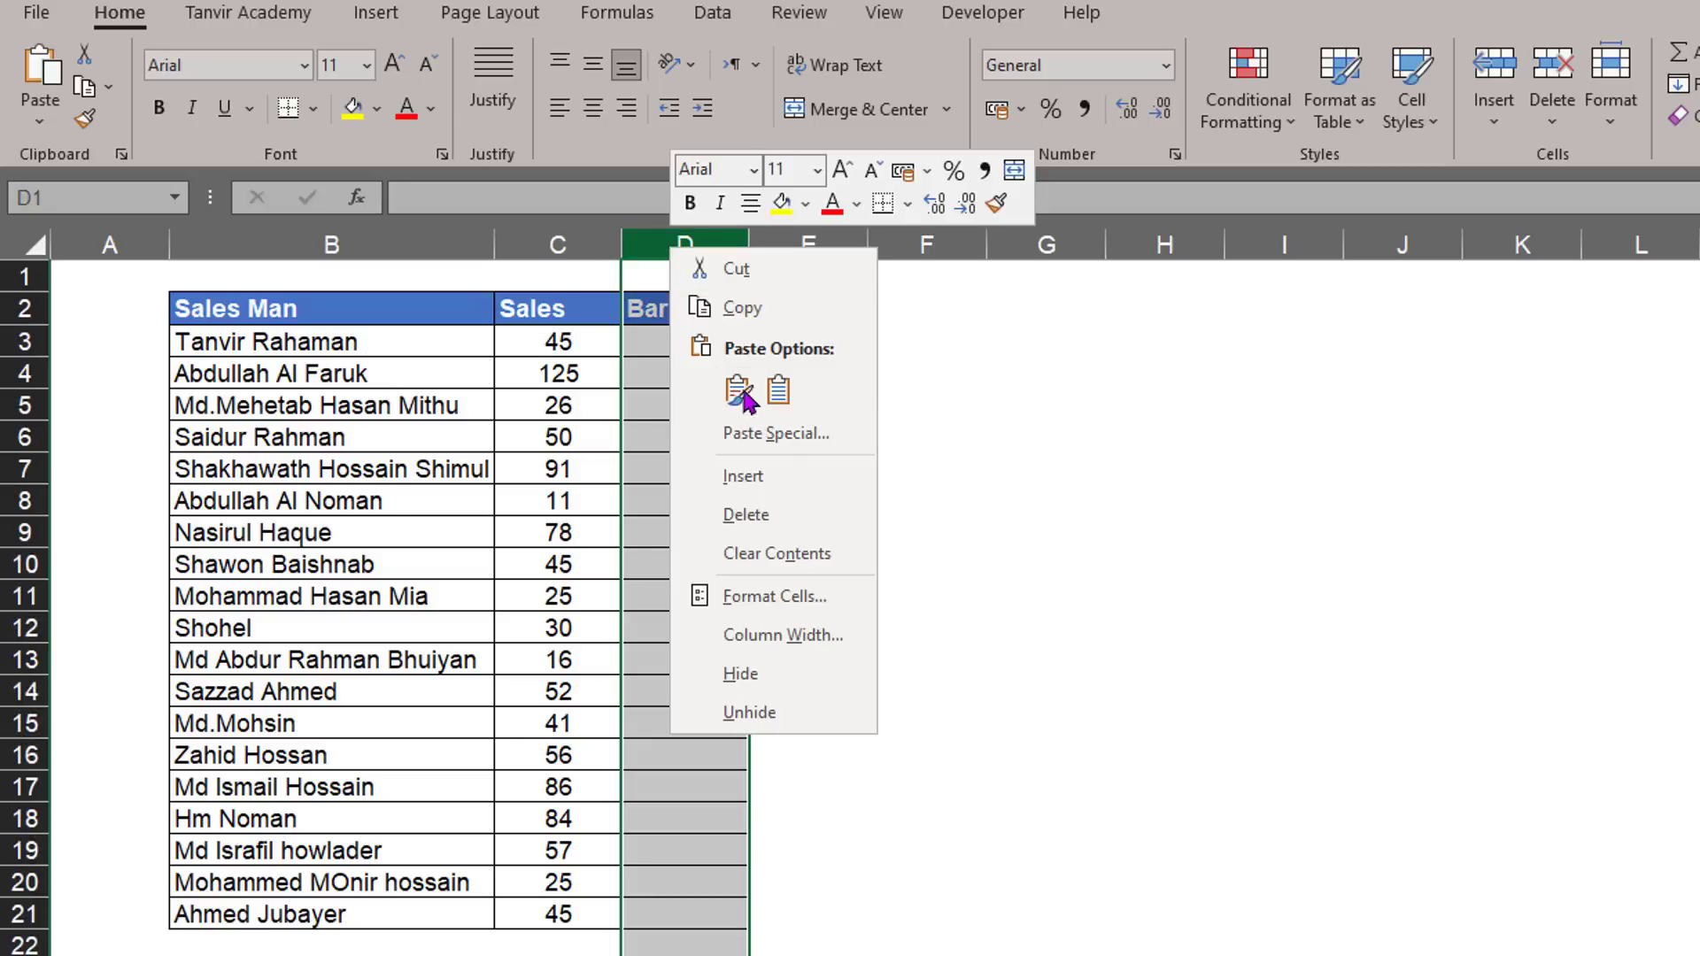
left_click(757, 475)
left_click(604, 316)
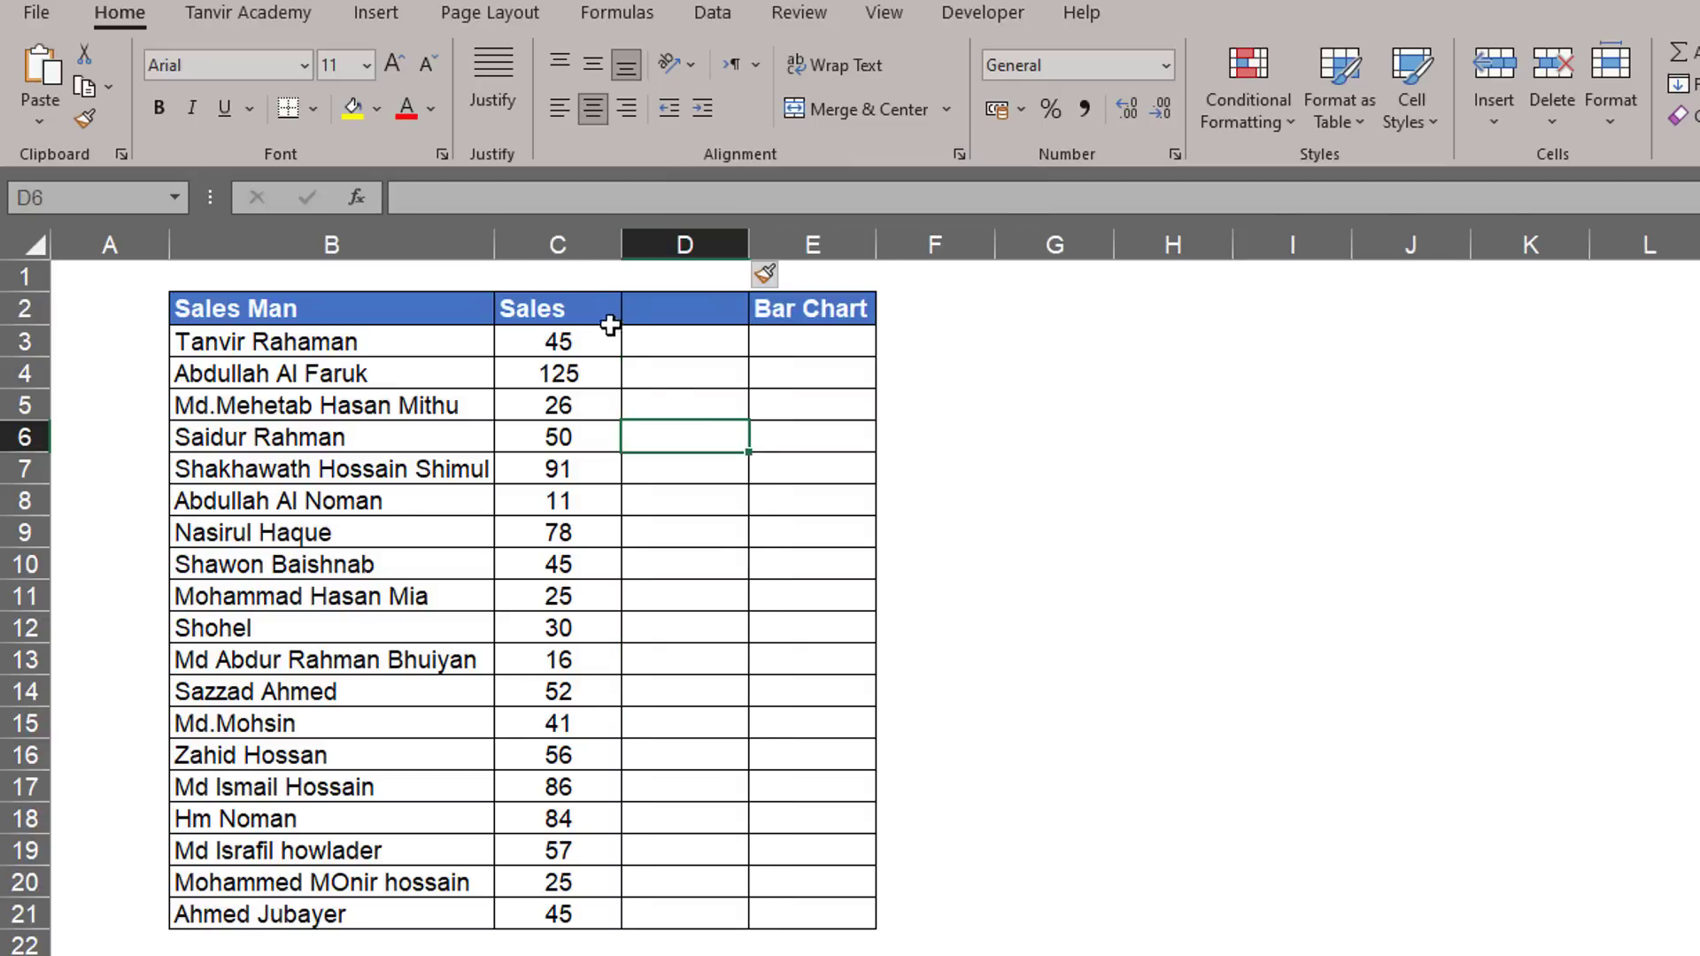
type("Target")
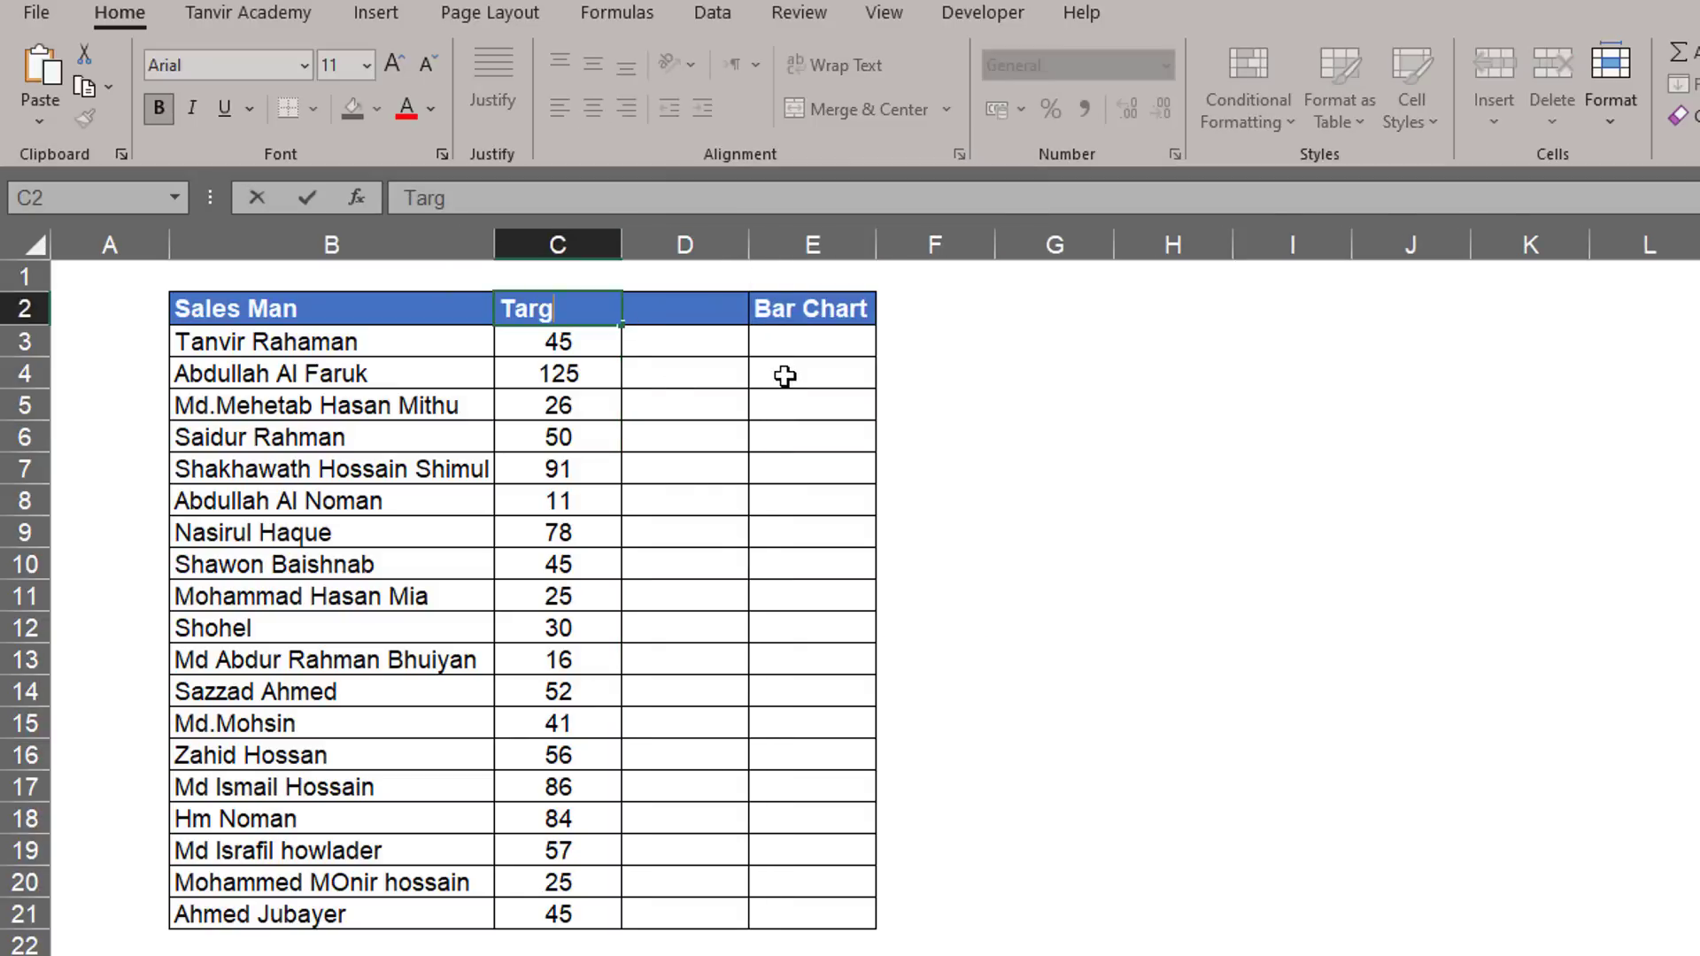
key("Tab")
type("Sal")
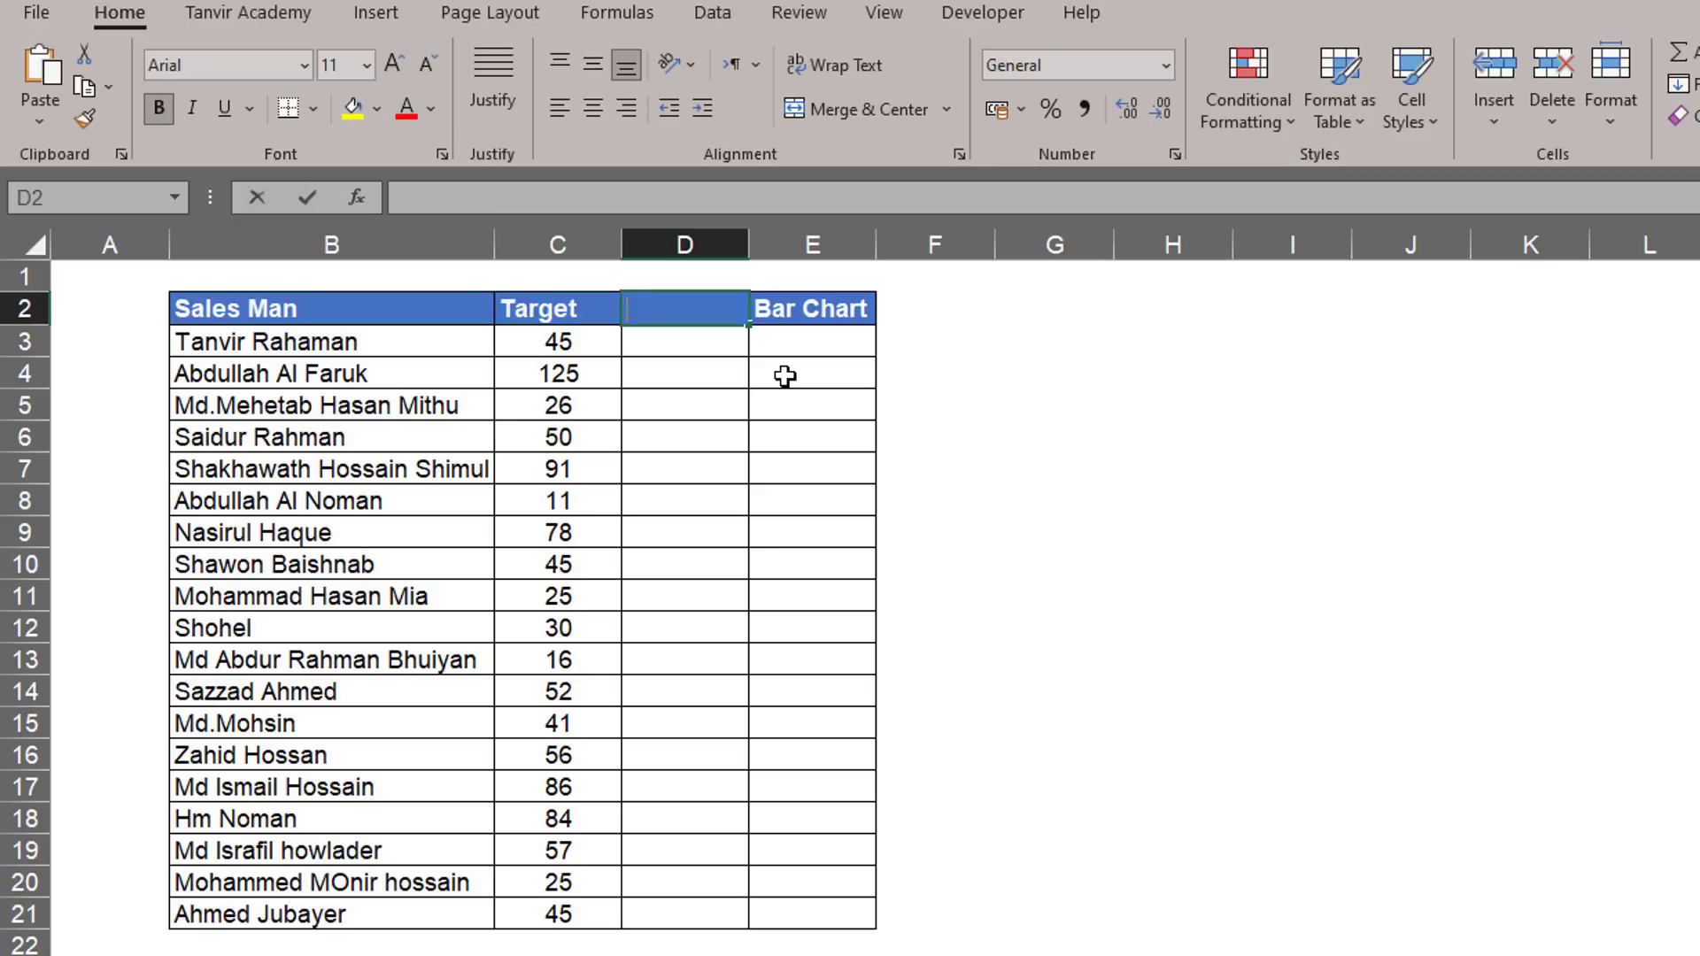
Copy the sales figures into the Sales column and fill the Target column, C3:C21, with =RANDBETWEEN(50,150).
left_click_drag(576, 628, 588, 348)
type("=RANDBETWEEN(50,15")
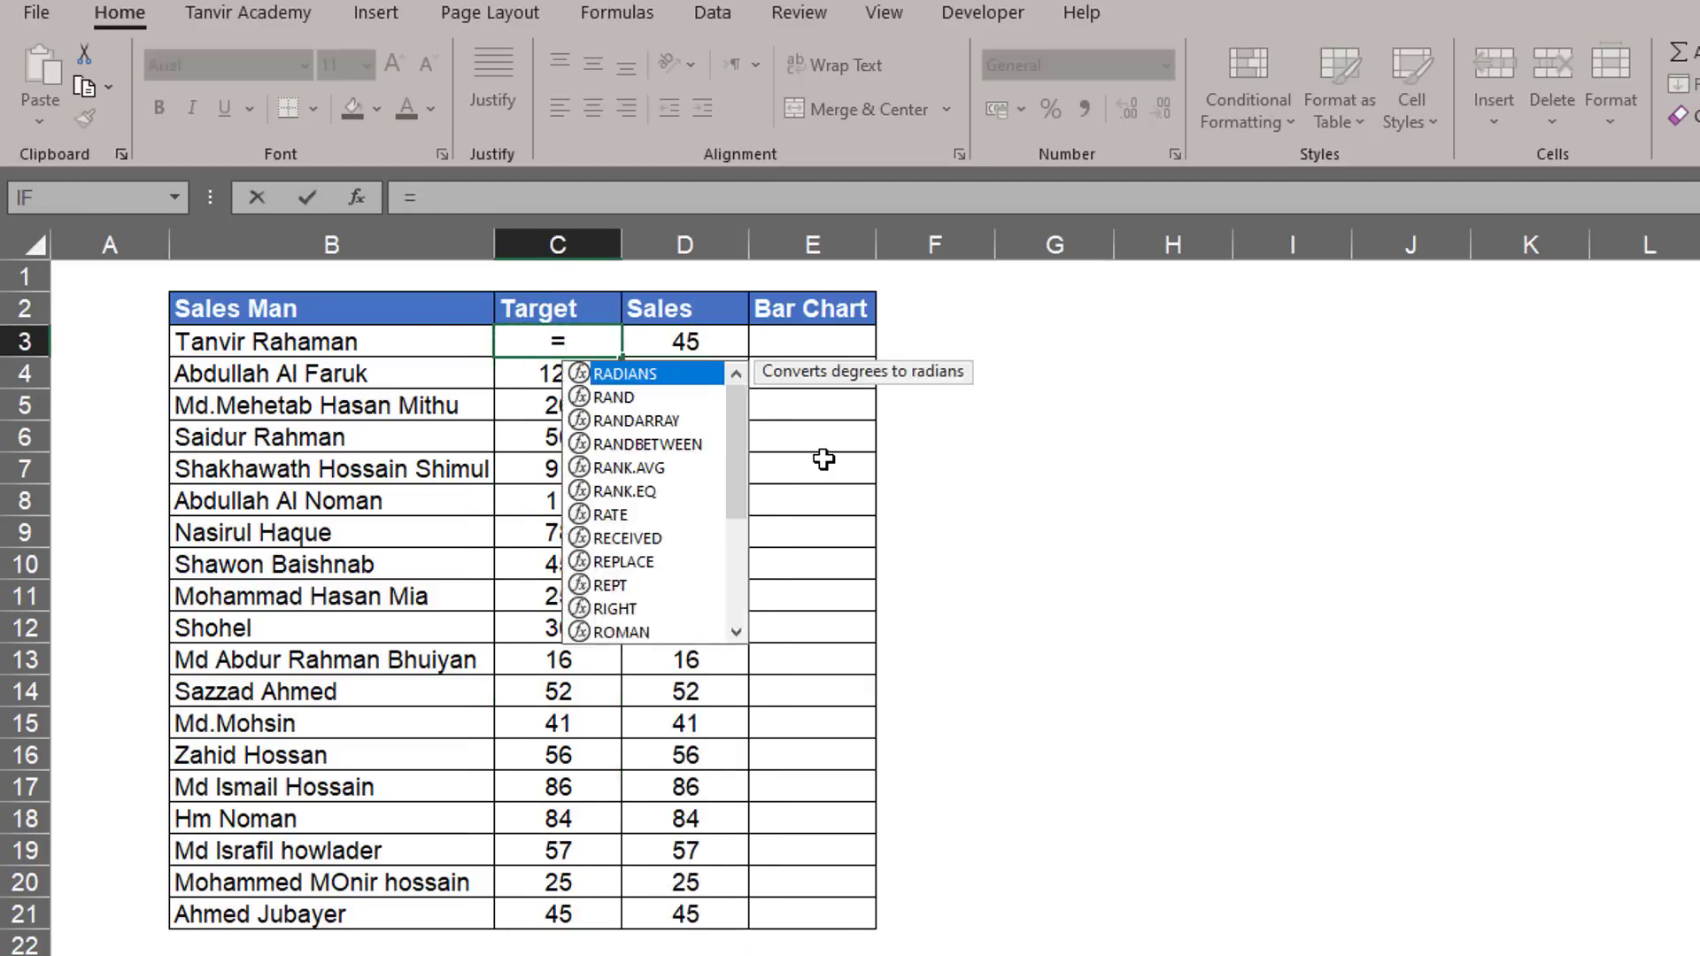
type("0)")
key("Return")
left_click(576, 344)
double_click(621, 357)
Insert another column before Bar Chart and give it the centred header Acv%.
right_click(830, 246)
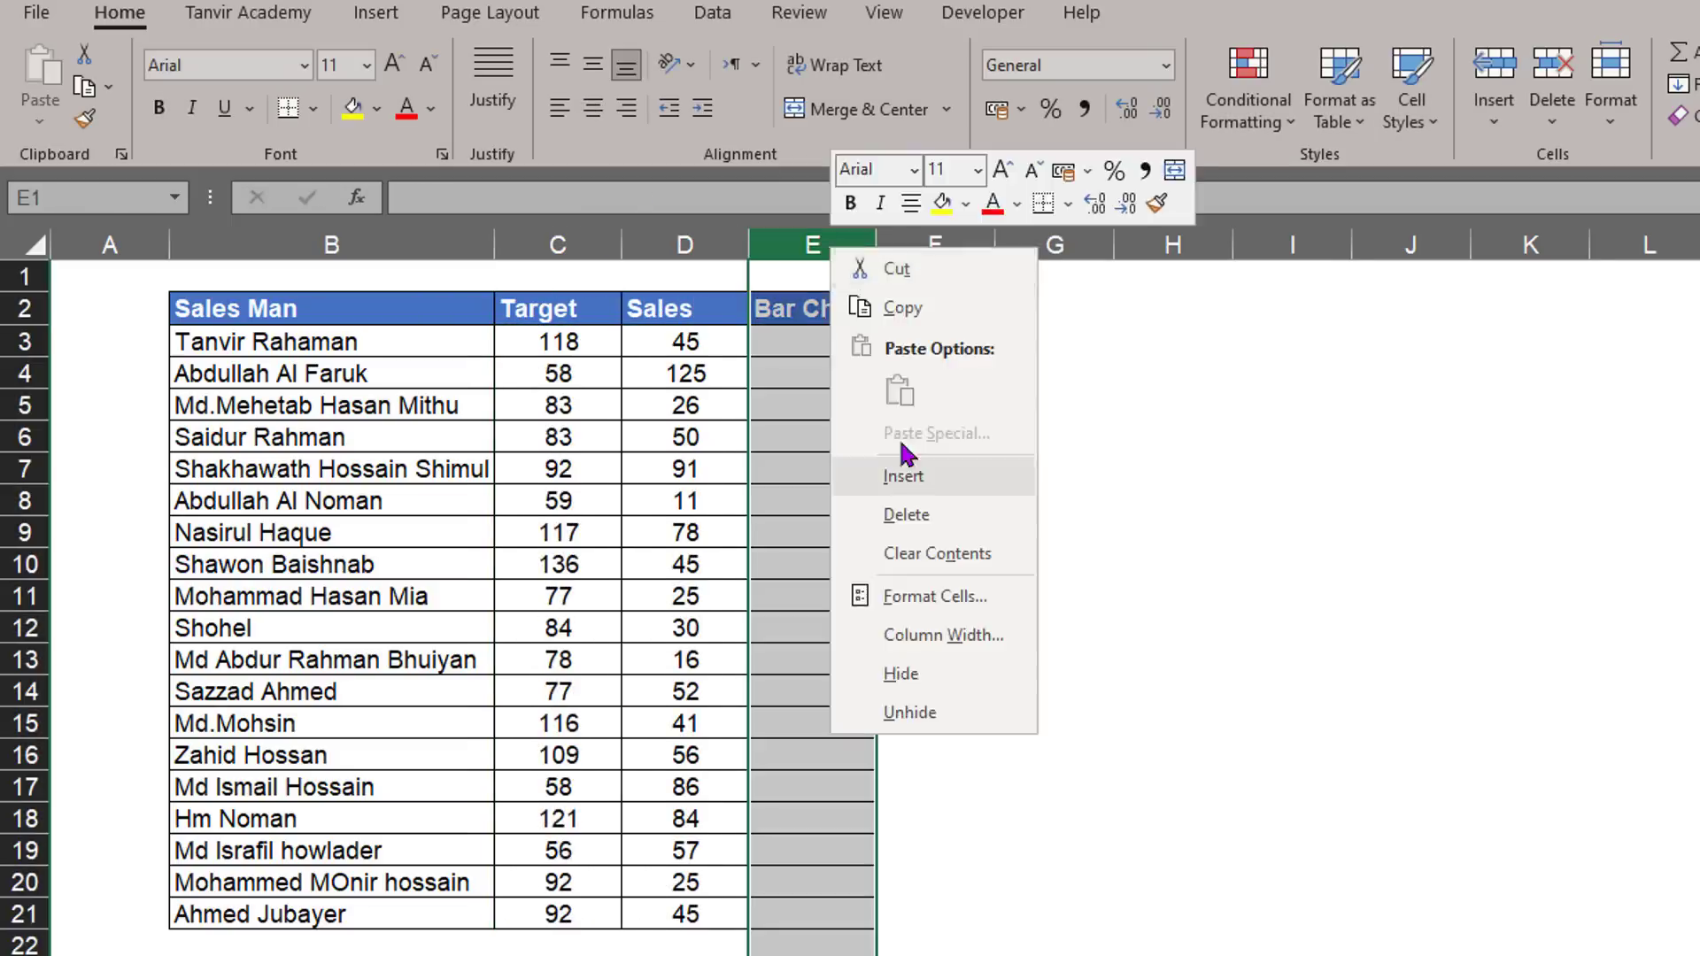
left_click(904, 474)
left_click(812, 309)
type("Ac")
type("cv%")
left_click(593, 109)
Calculate achievement with =D3/C3 in cell E3, format it as a percentage and fill it down to row 21.
left_click(812, 344)
type("=D3/C3")
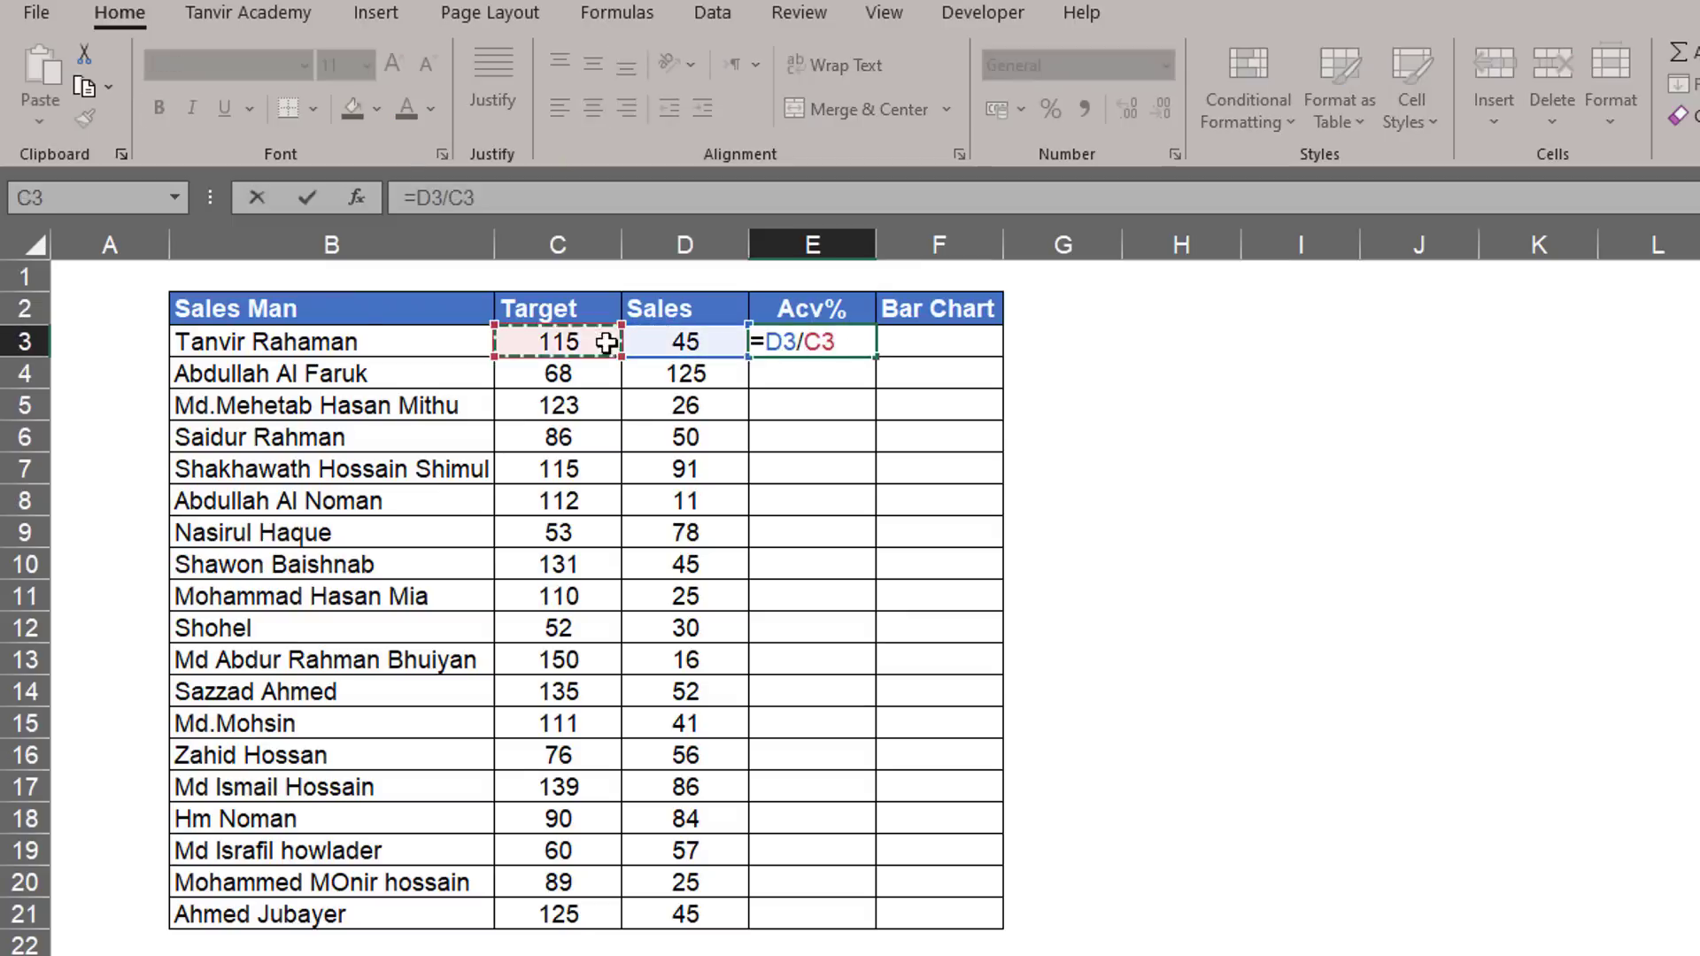
key("Return")
left_click(1051, 109)
double_click(875, 357)
left_click(939, 692)
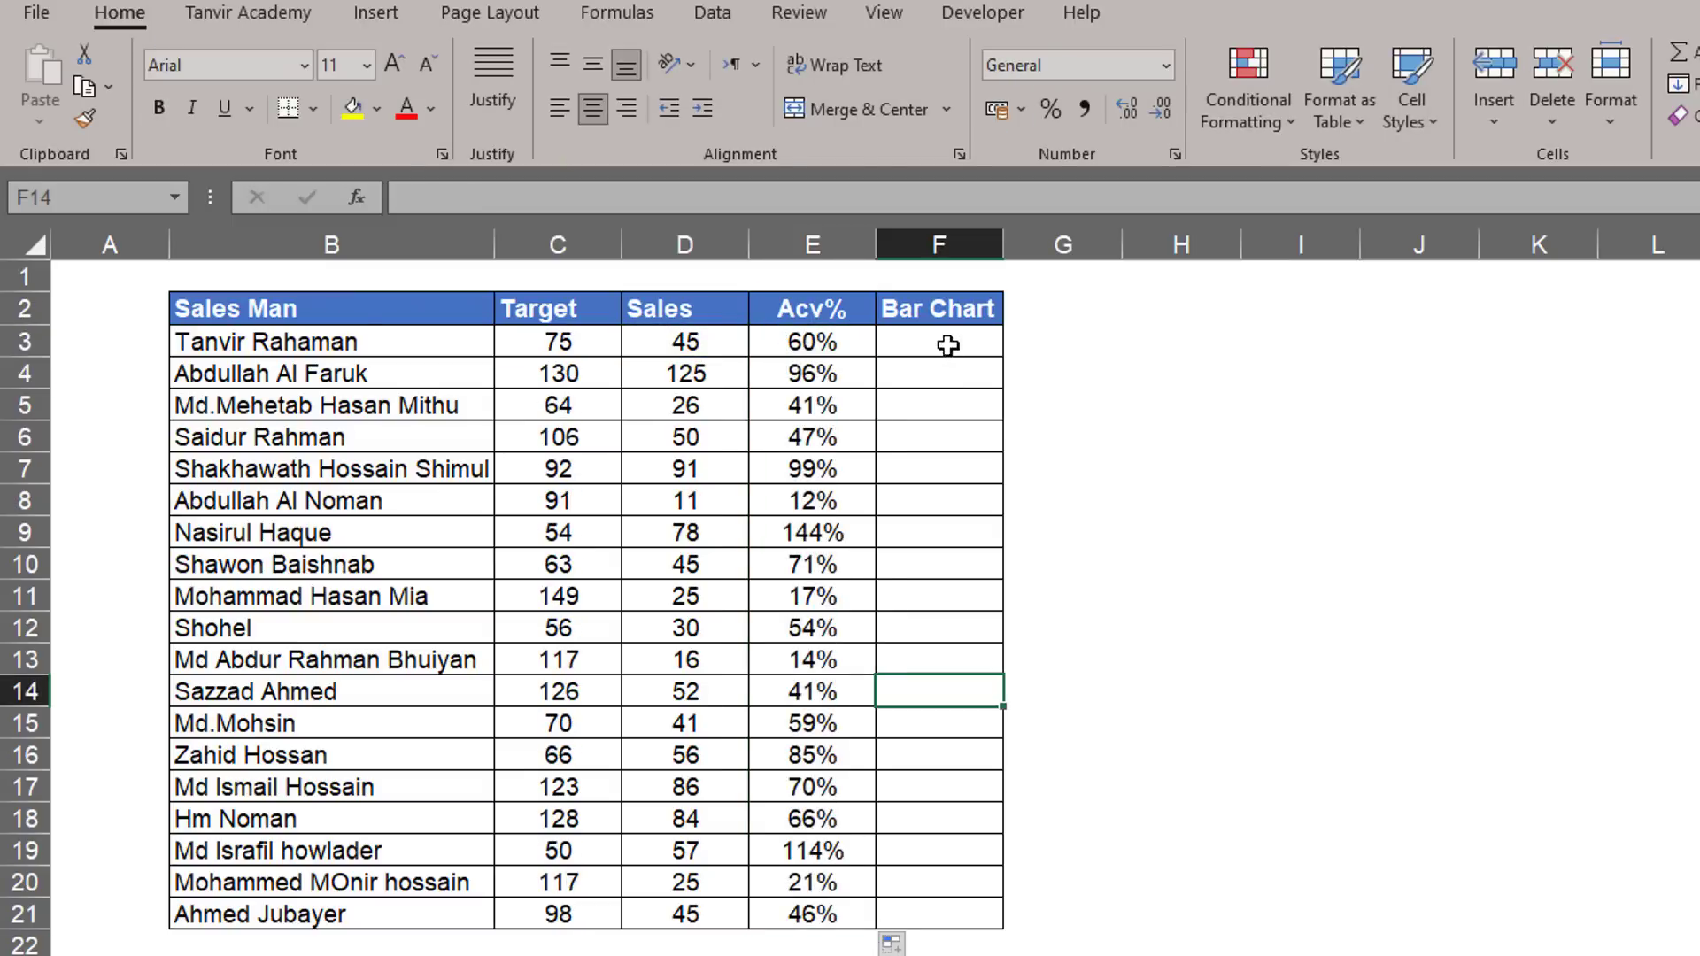
left_click(948, 346)
left_click_drag(842, 345, 842, 912)
left_click_drag(939, 346, 953, 905)
left_click(978, 786)
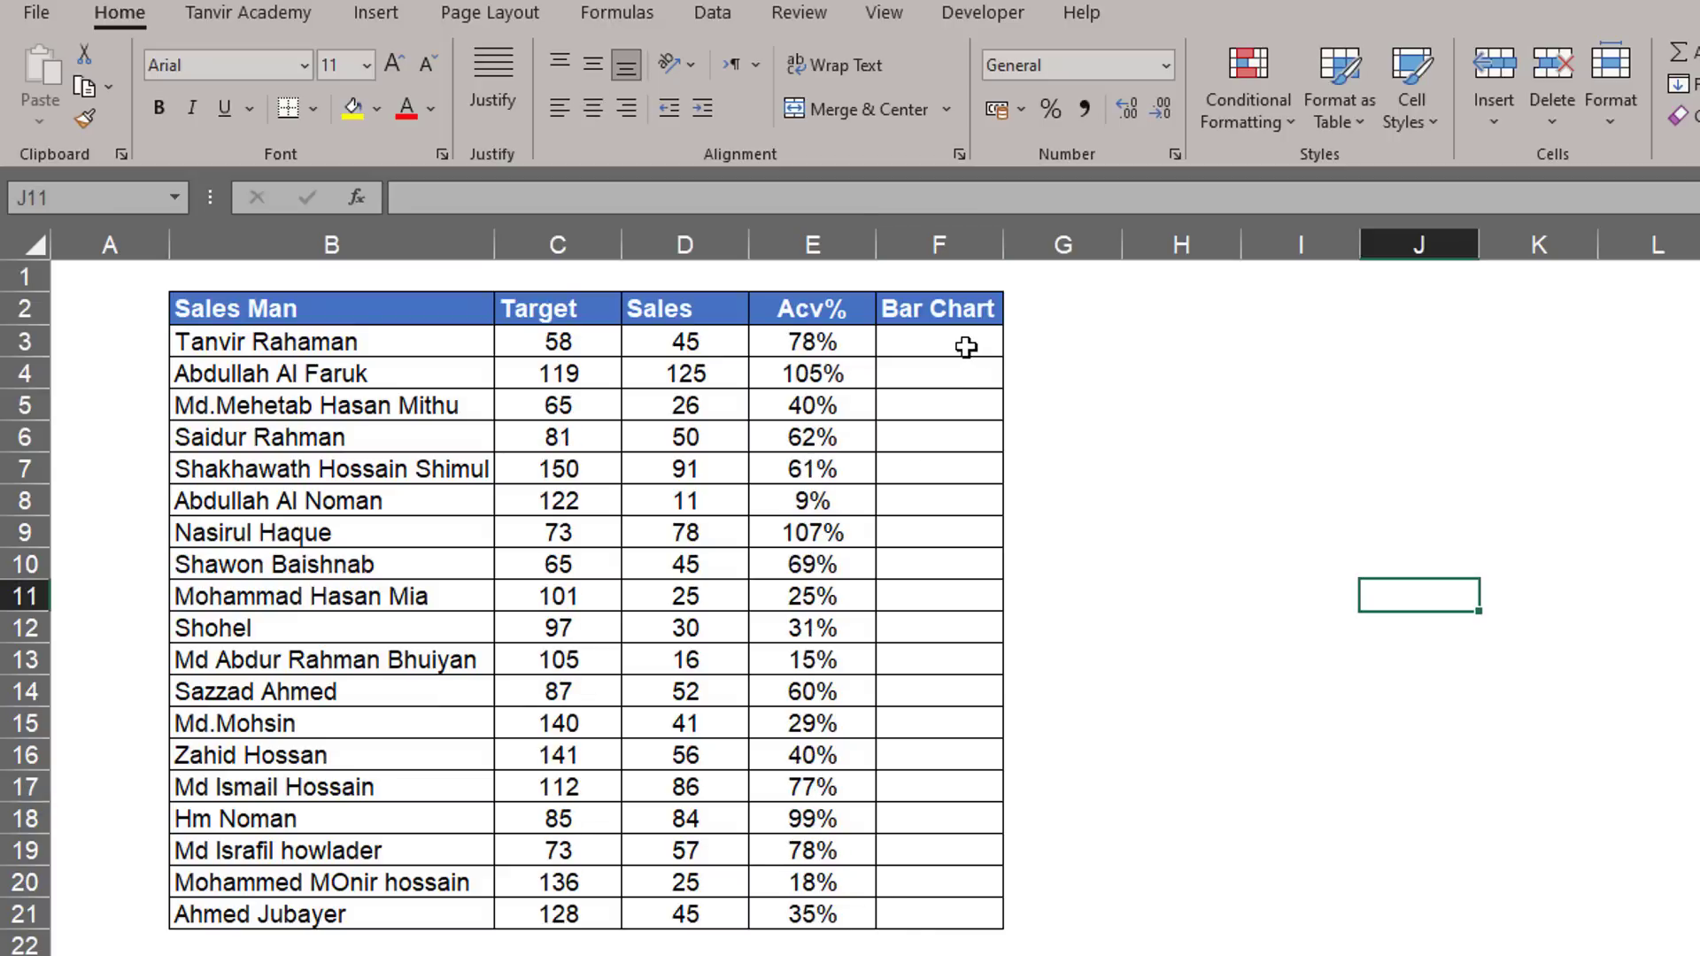
Enter =E3 in cell F3 and fill it down the Bar Chart column to row 21.
left_click(957, 346)
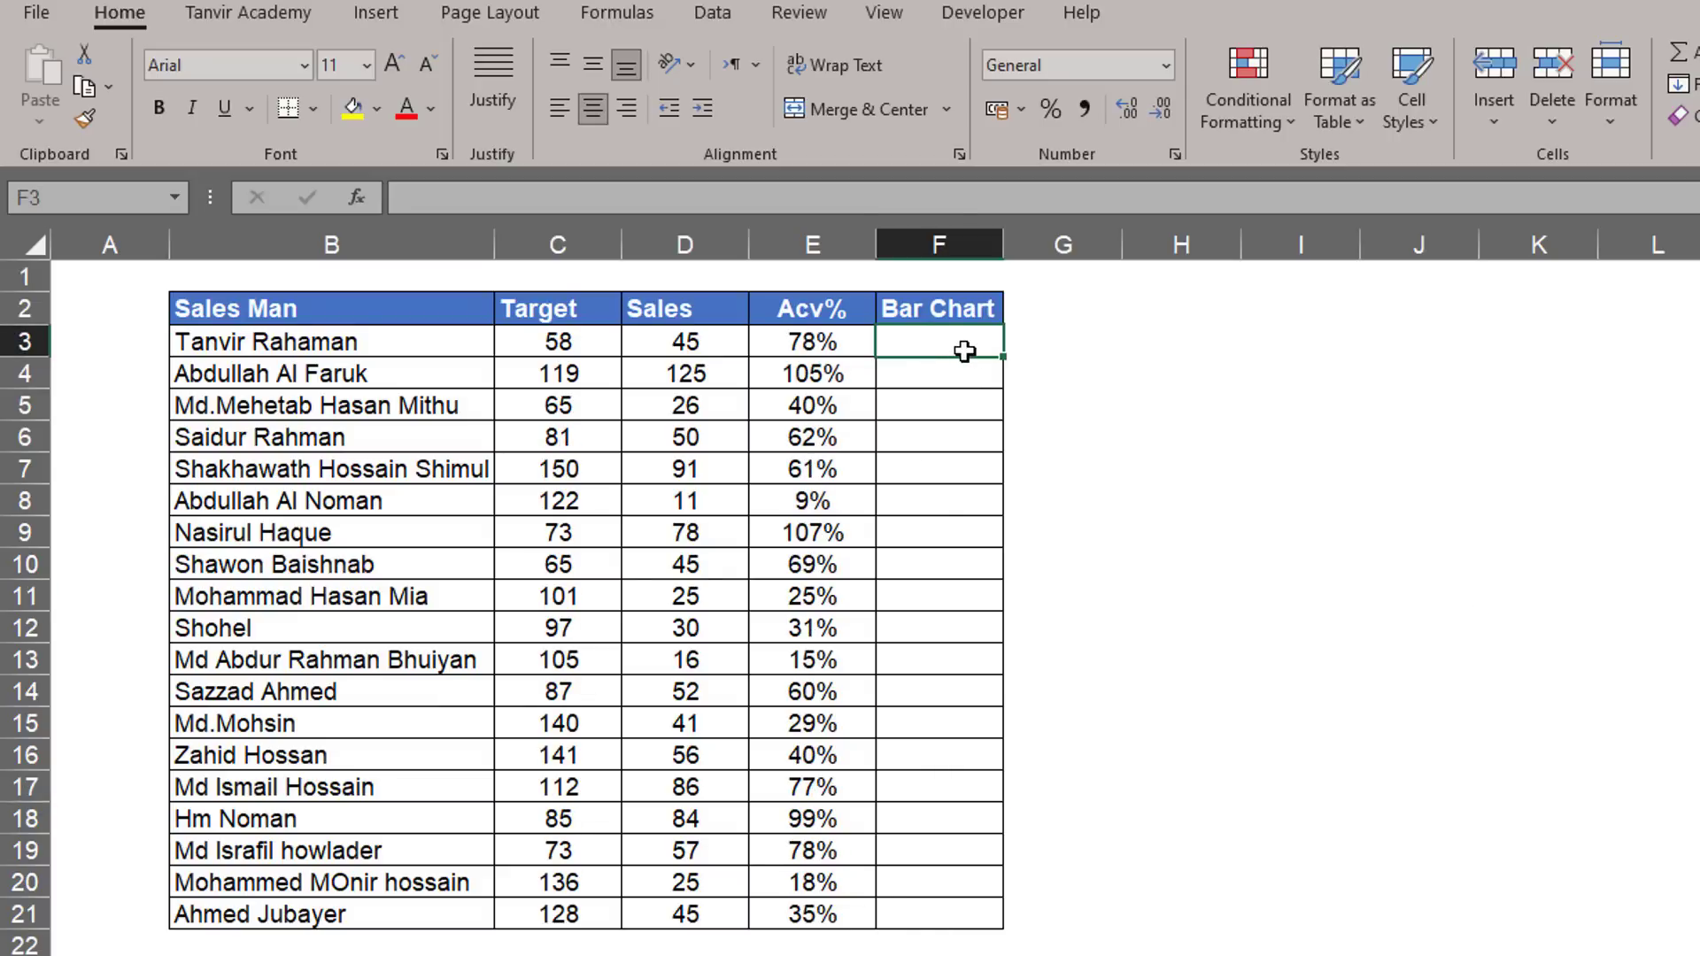
type("=")
left_click(855, 346)
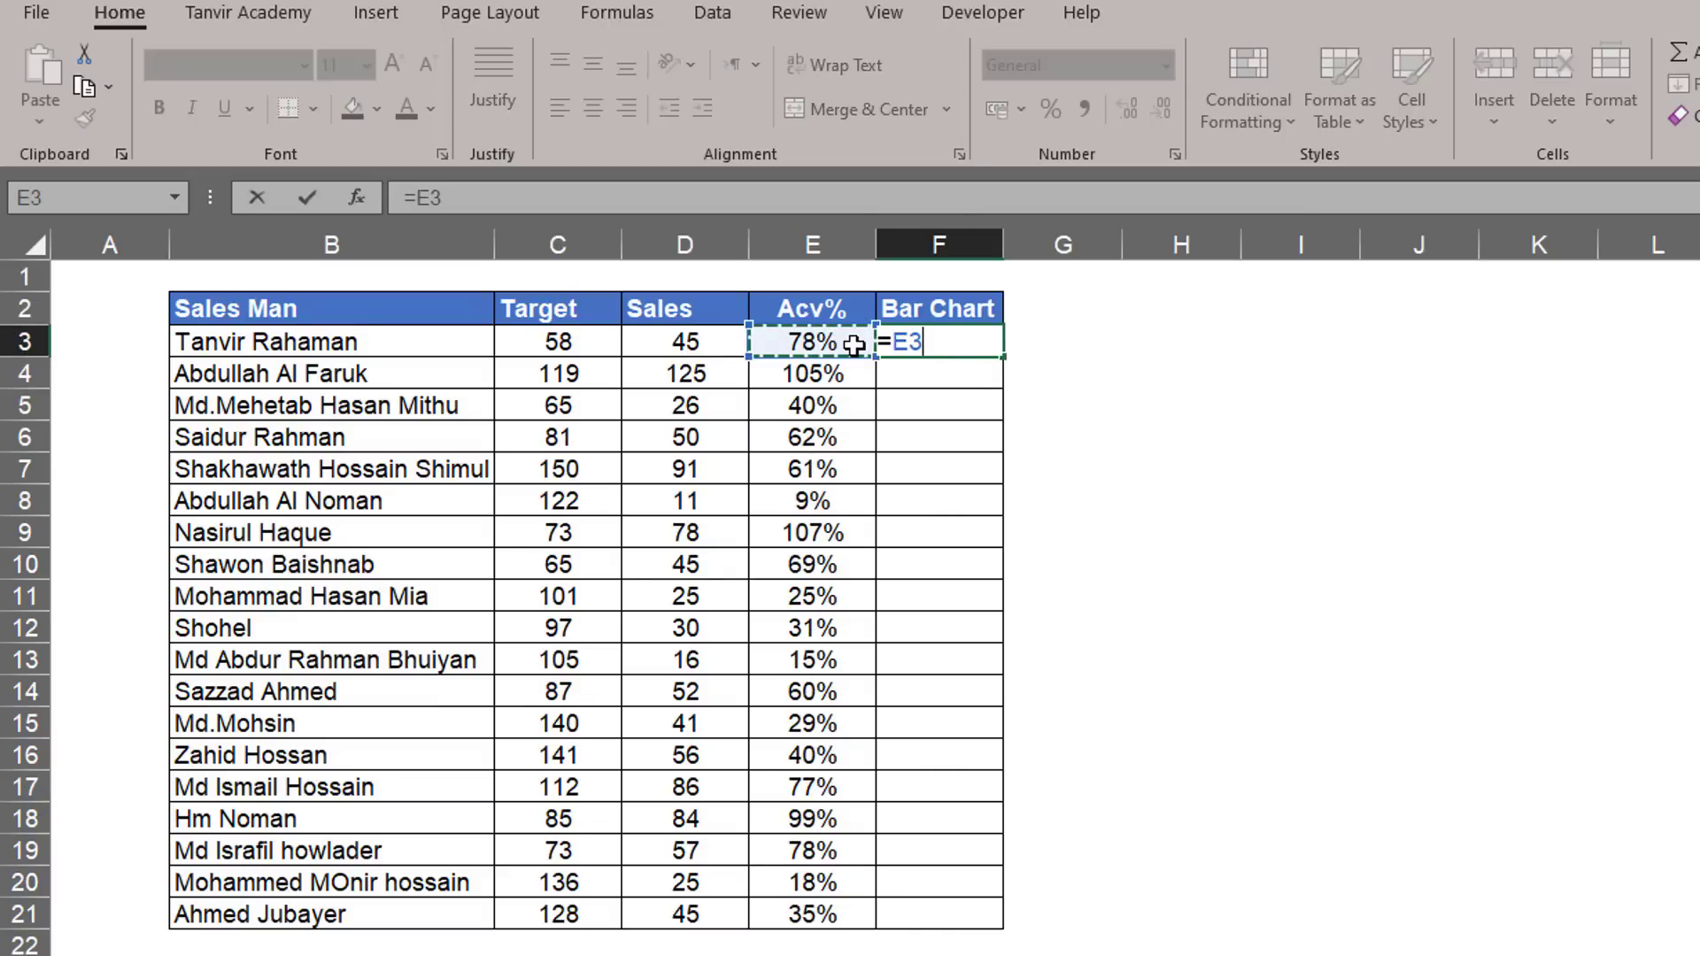
key("Return")
left_click(983, 347)
left_click_drag(1002, 355, 1014, 923)
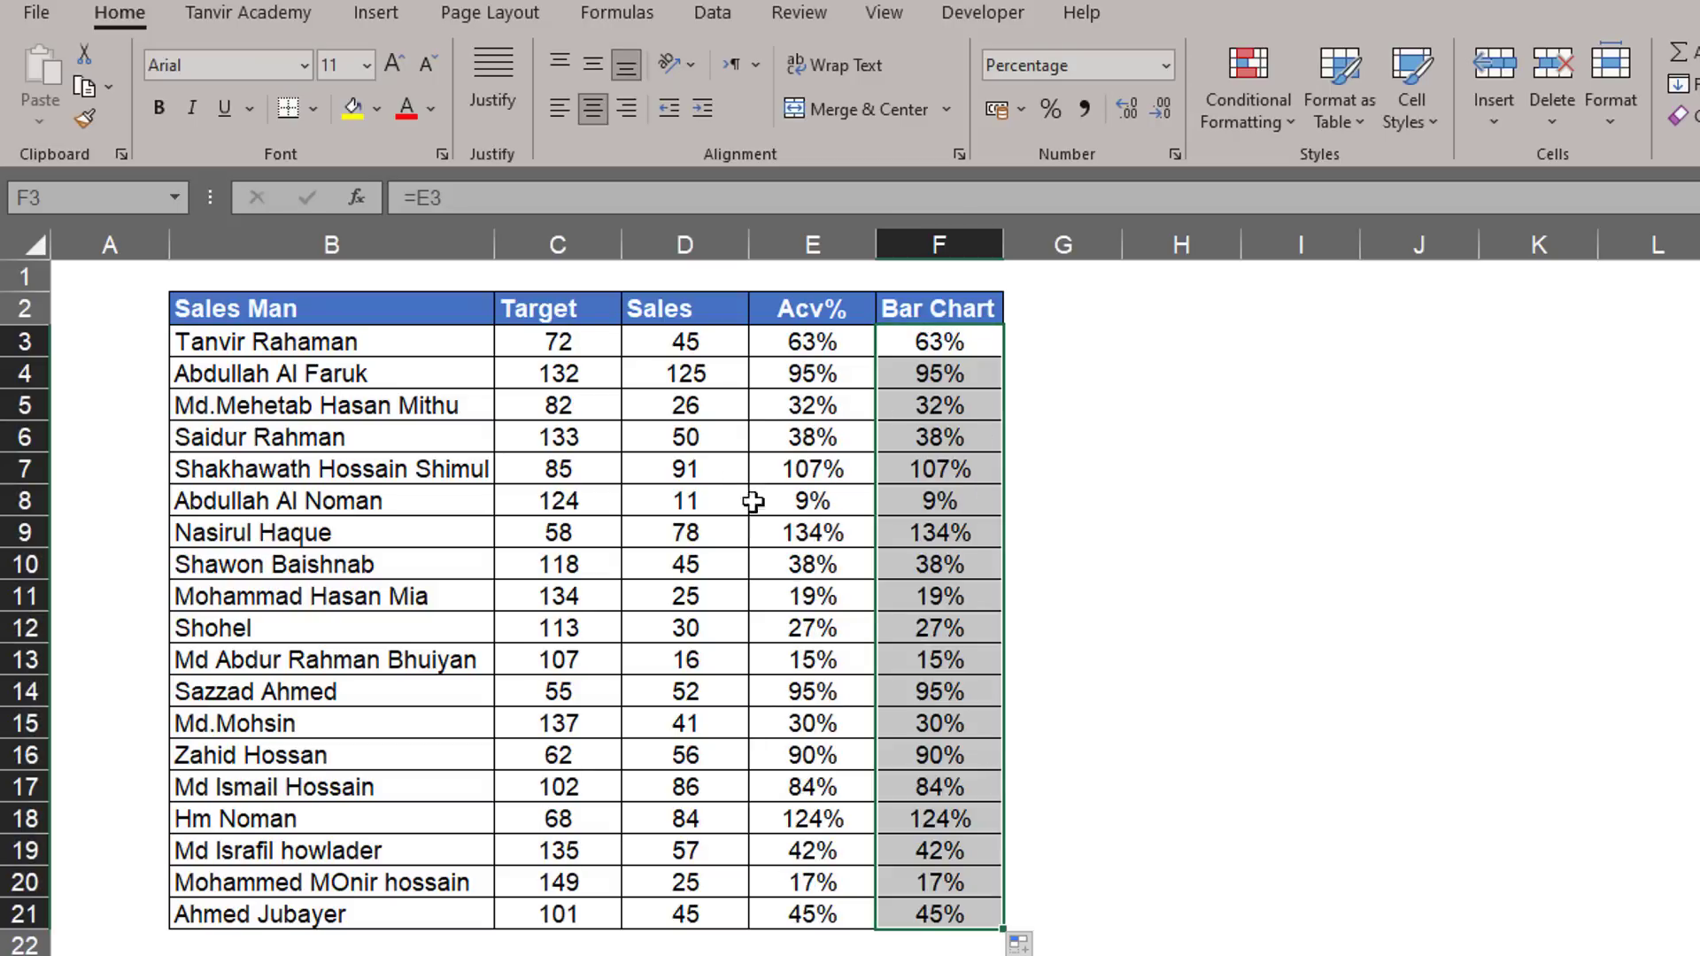
Replace the RANDBETWEEN formulas in the Target cells C3:C21 with their static values.
left_click_drag(556, 338, 578, 918)
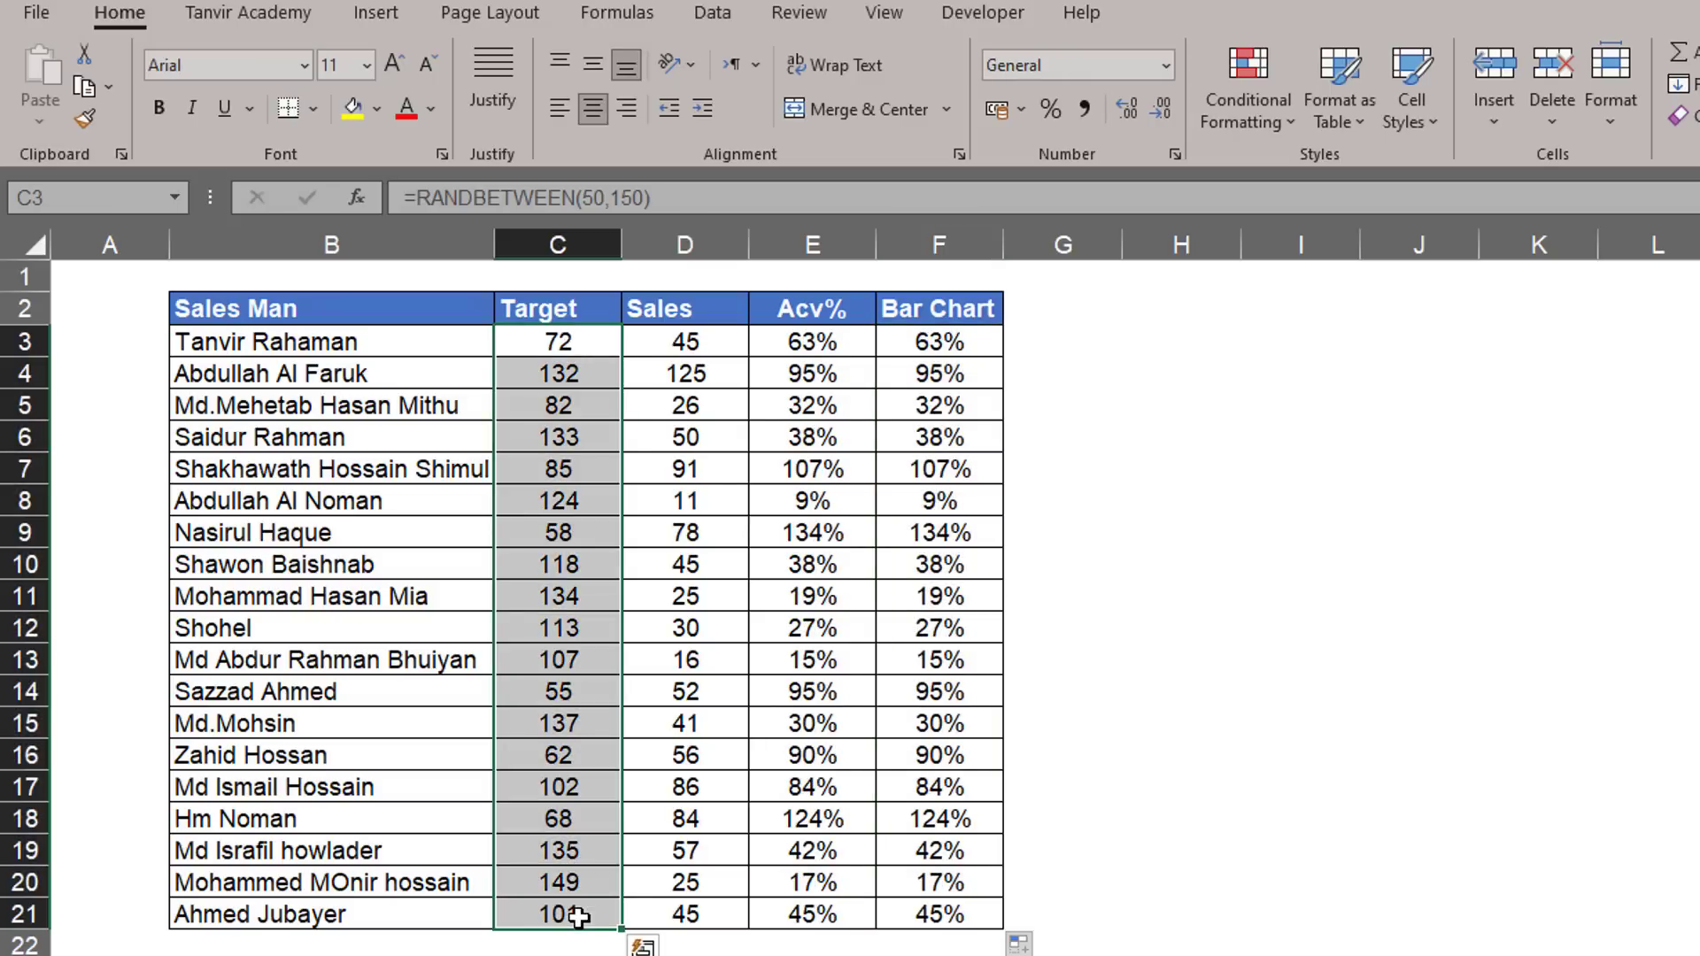
key("ctrl+c")
right_click(560, 447)
left_click(685, 500)
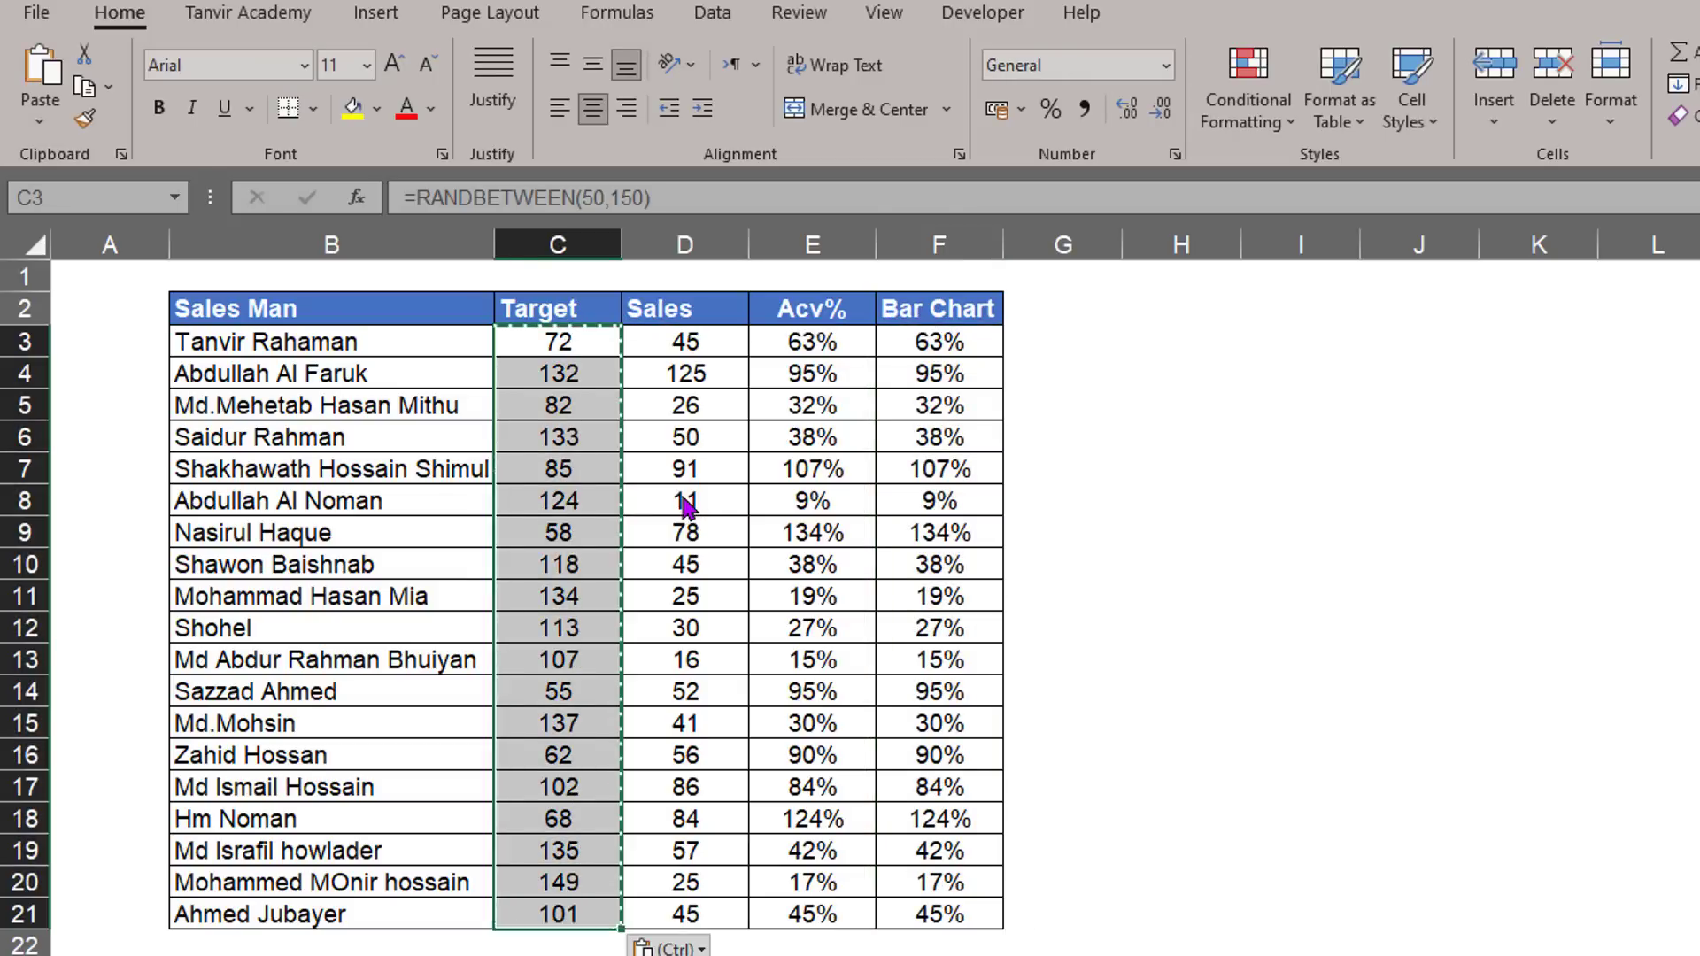
left_click(685, 500)
Apply light blue gradient-fill data bars to the Bar Chart cells F3:F21.
left_click(985, 338)
double_click(985, 337)
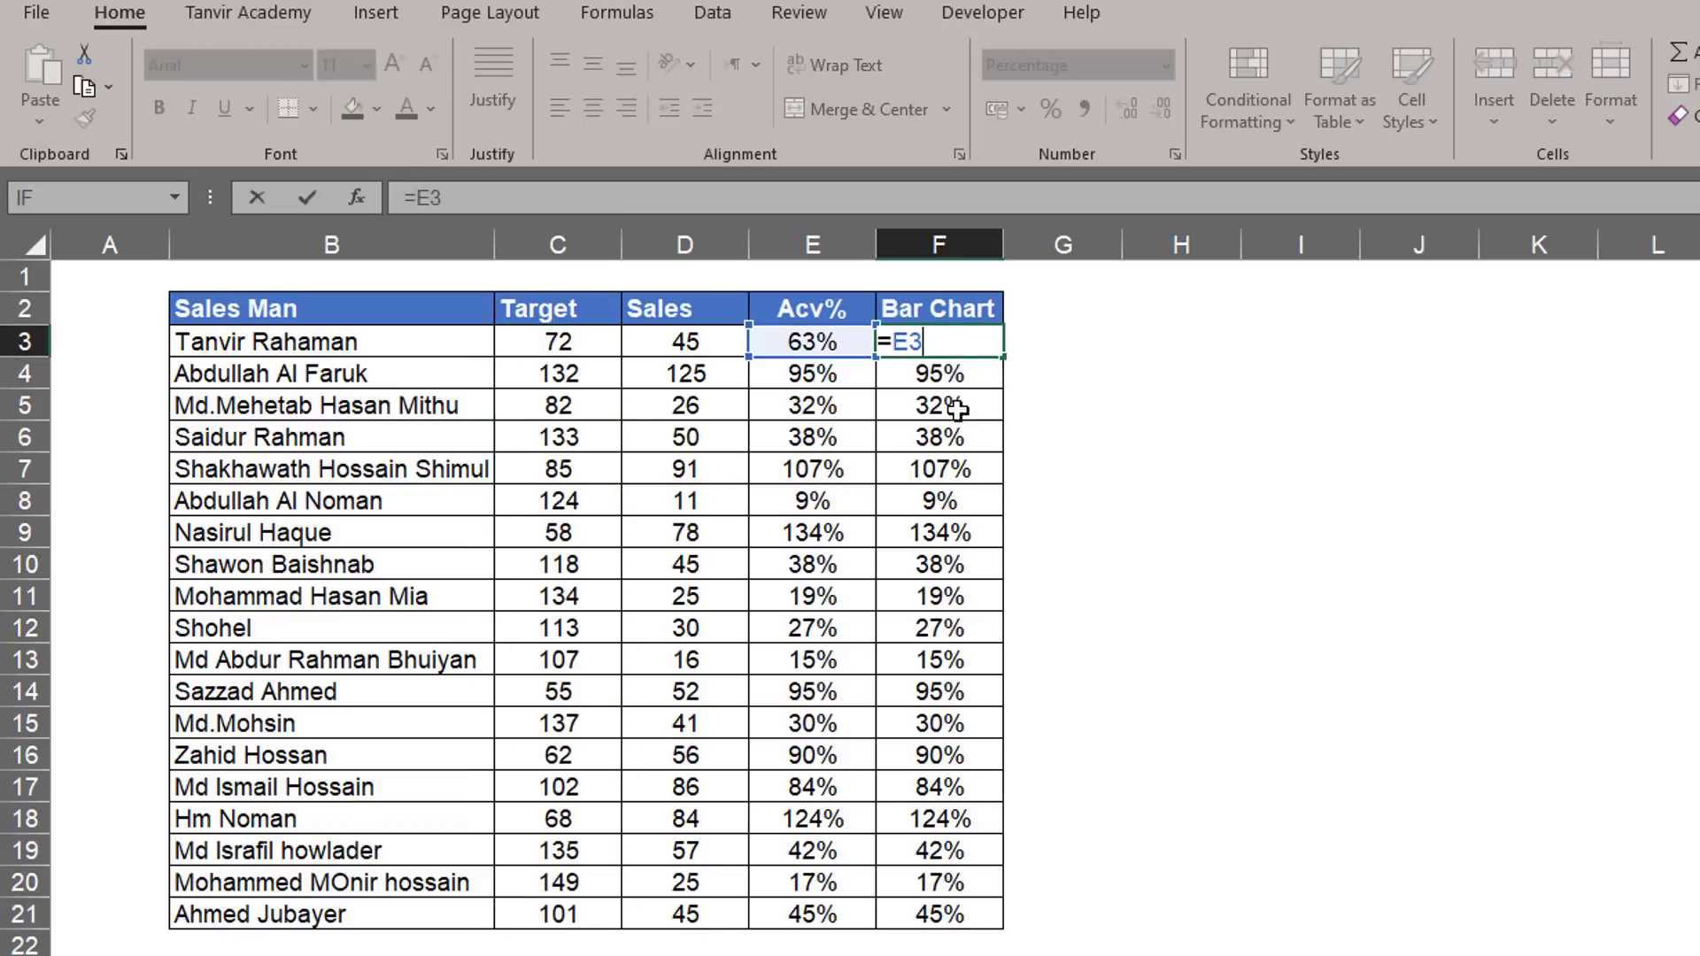
key("Return")
left_click_drag(979, 342, 980, 909)
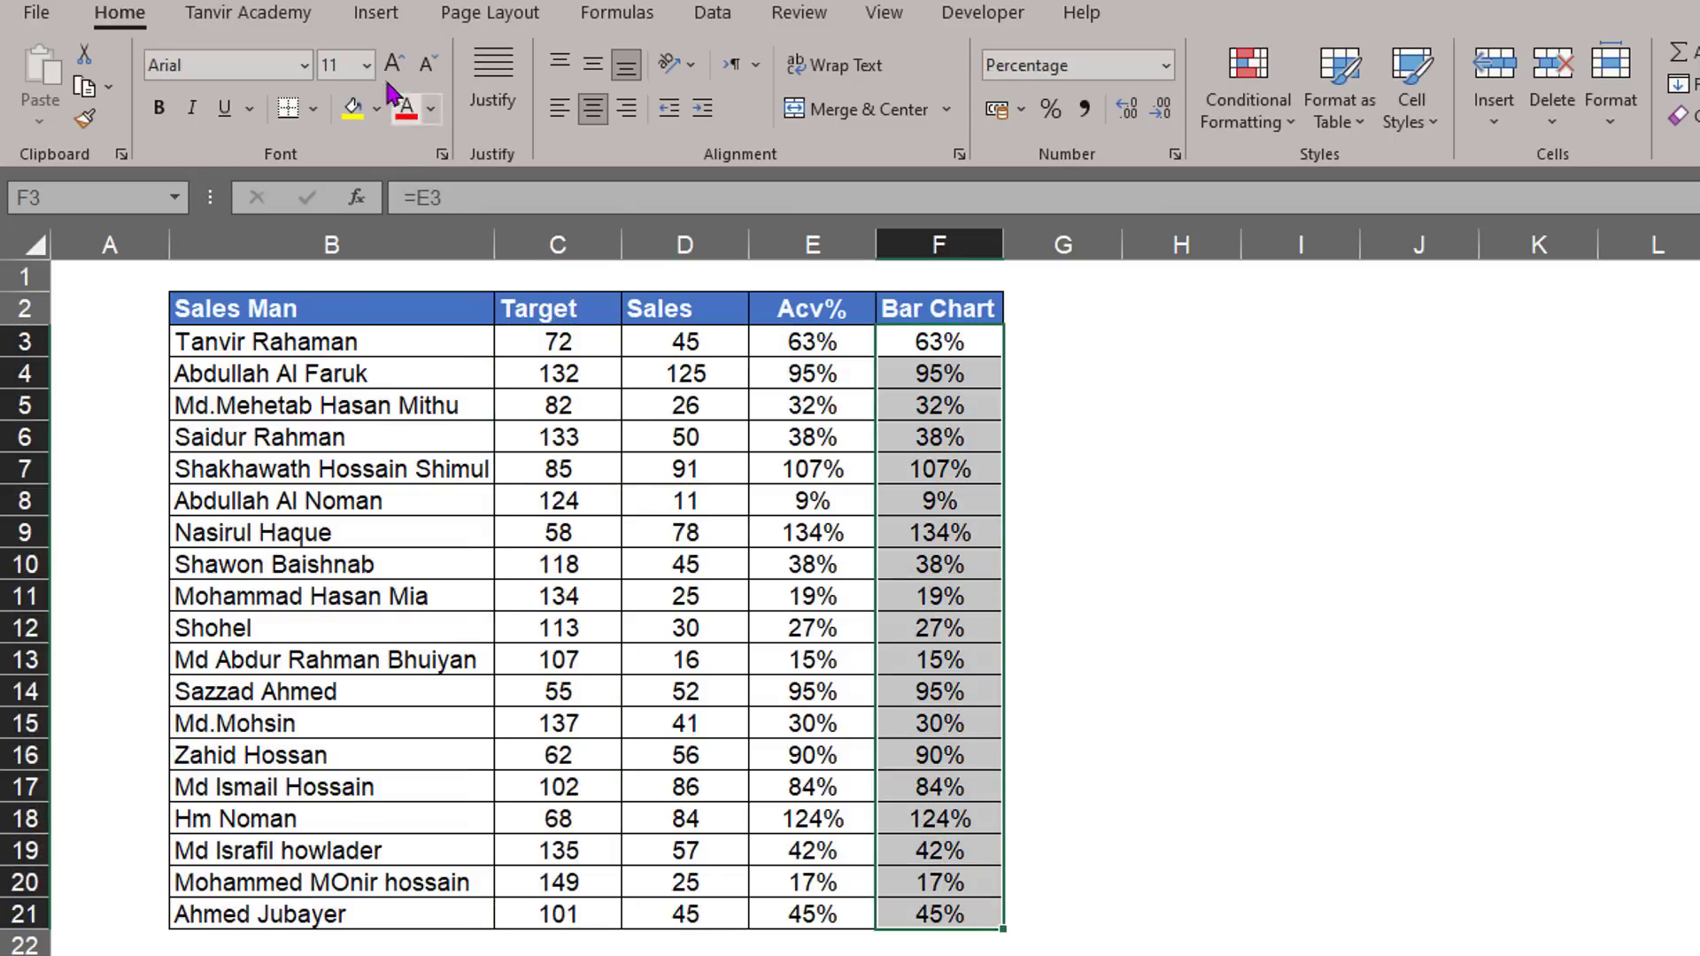
left_click(1267, 129)
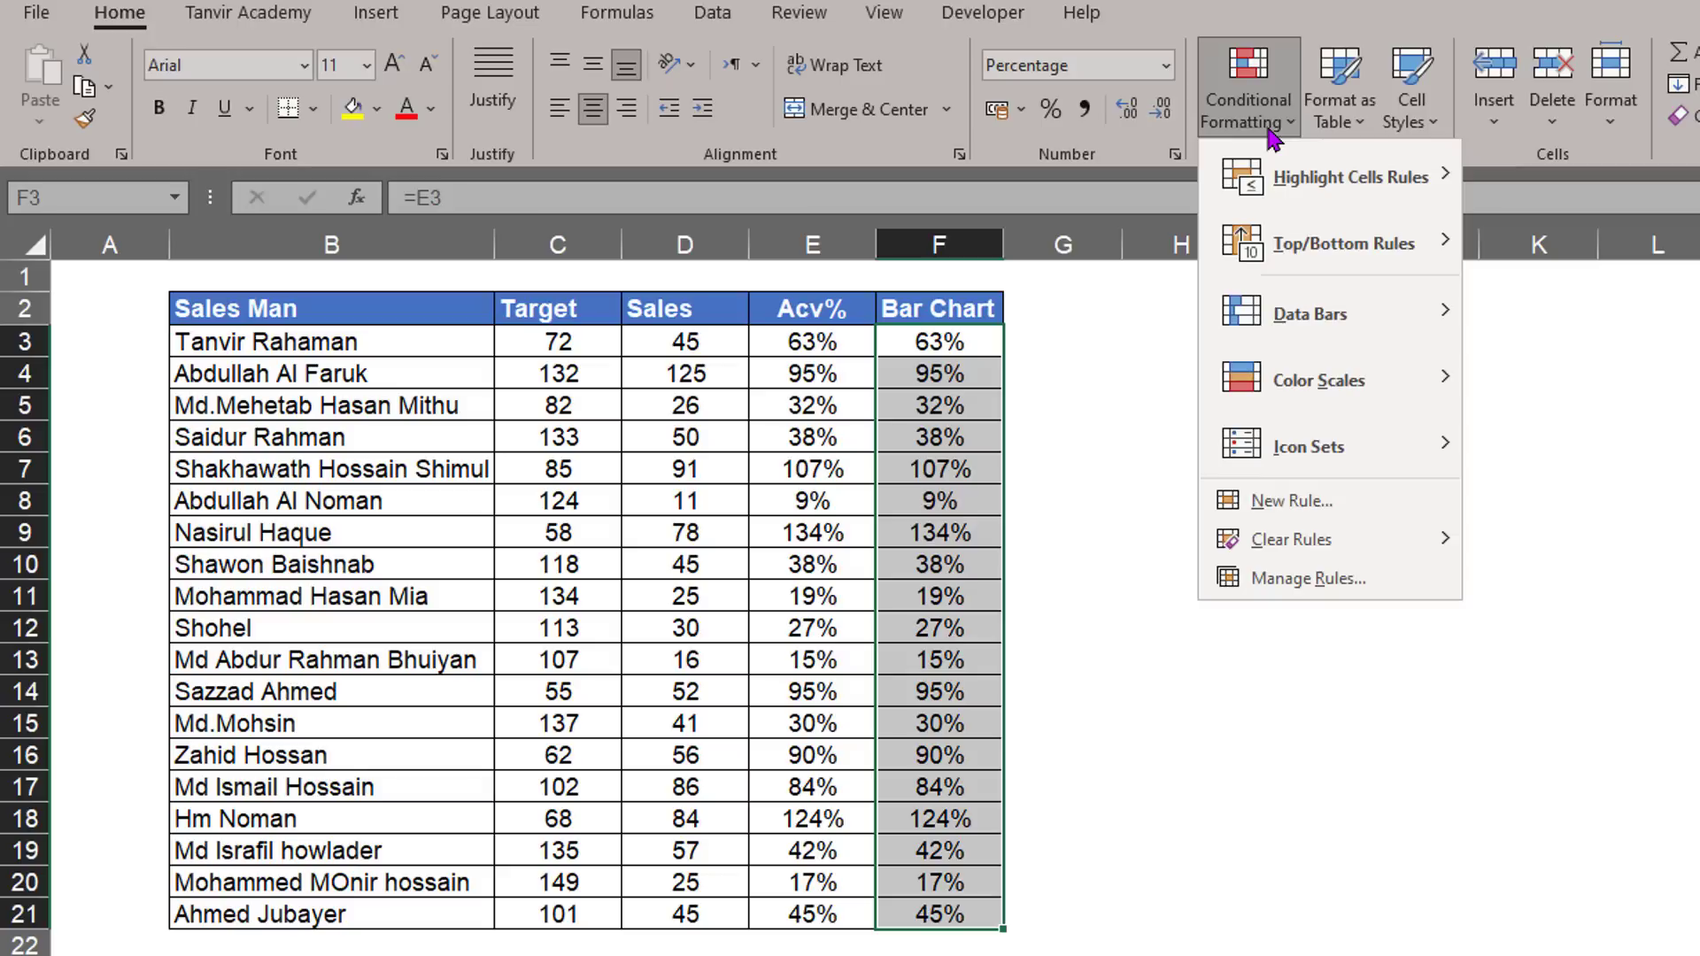
mouse_move(1308, 316)
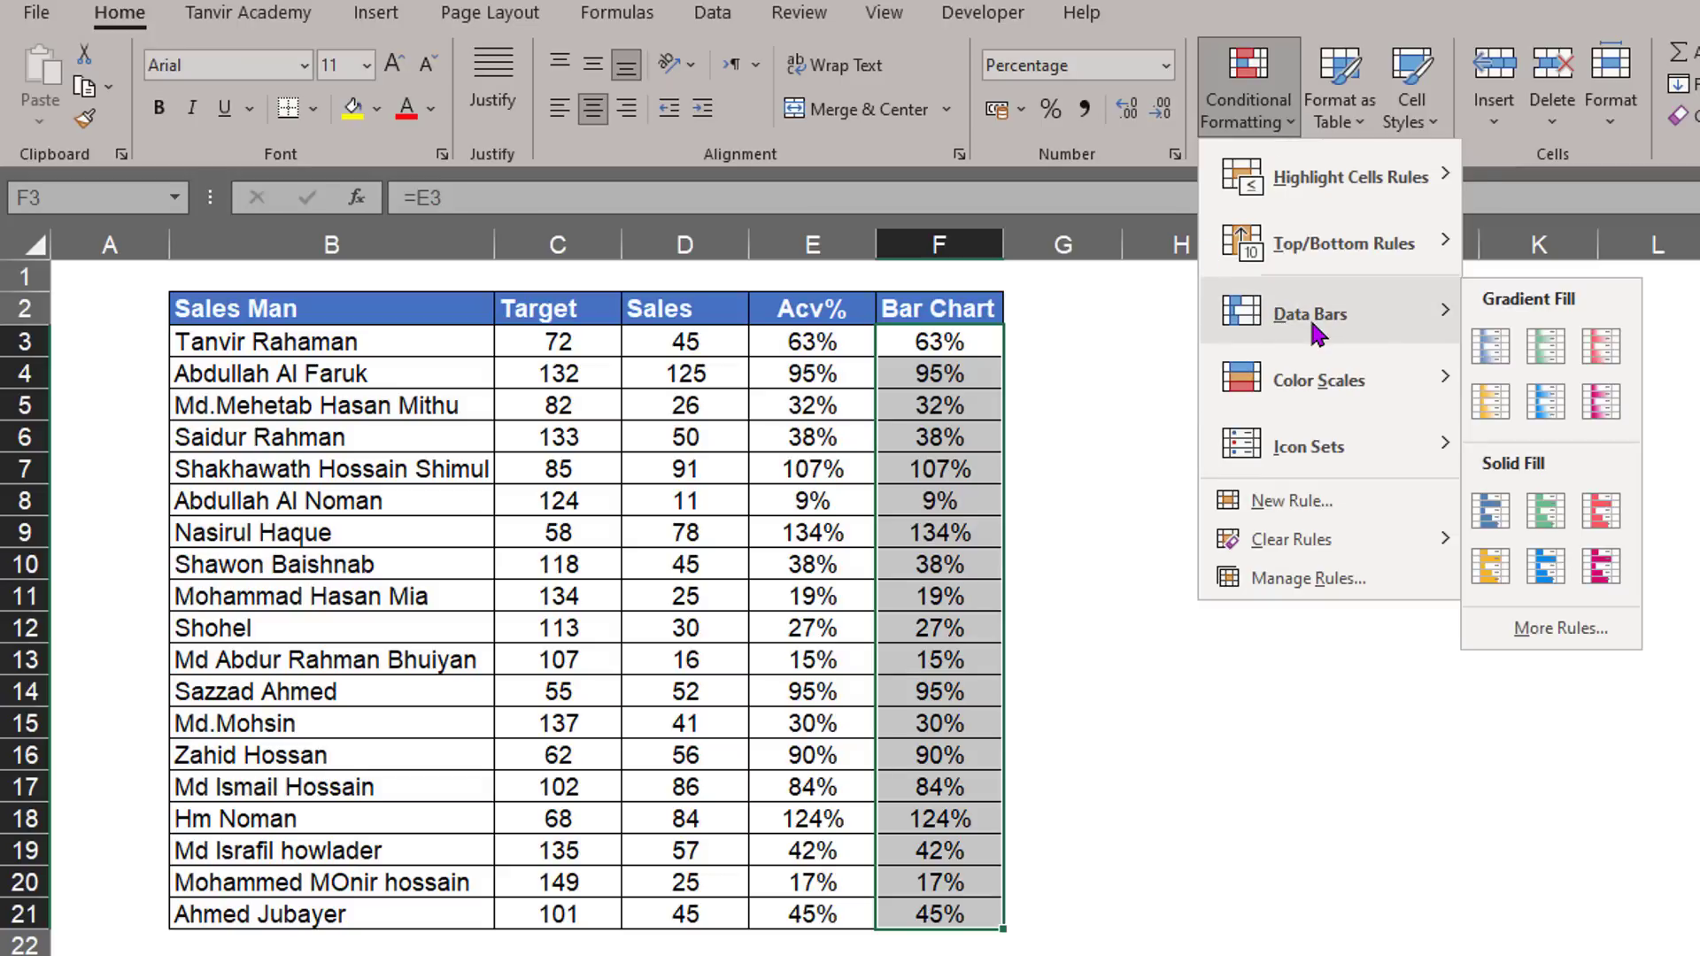
left_click(1551, 416)
left_click(1352, 478)
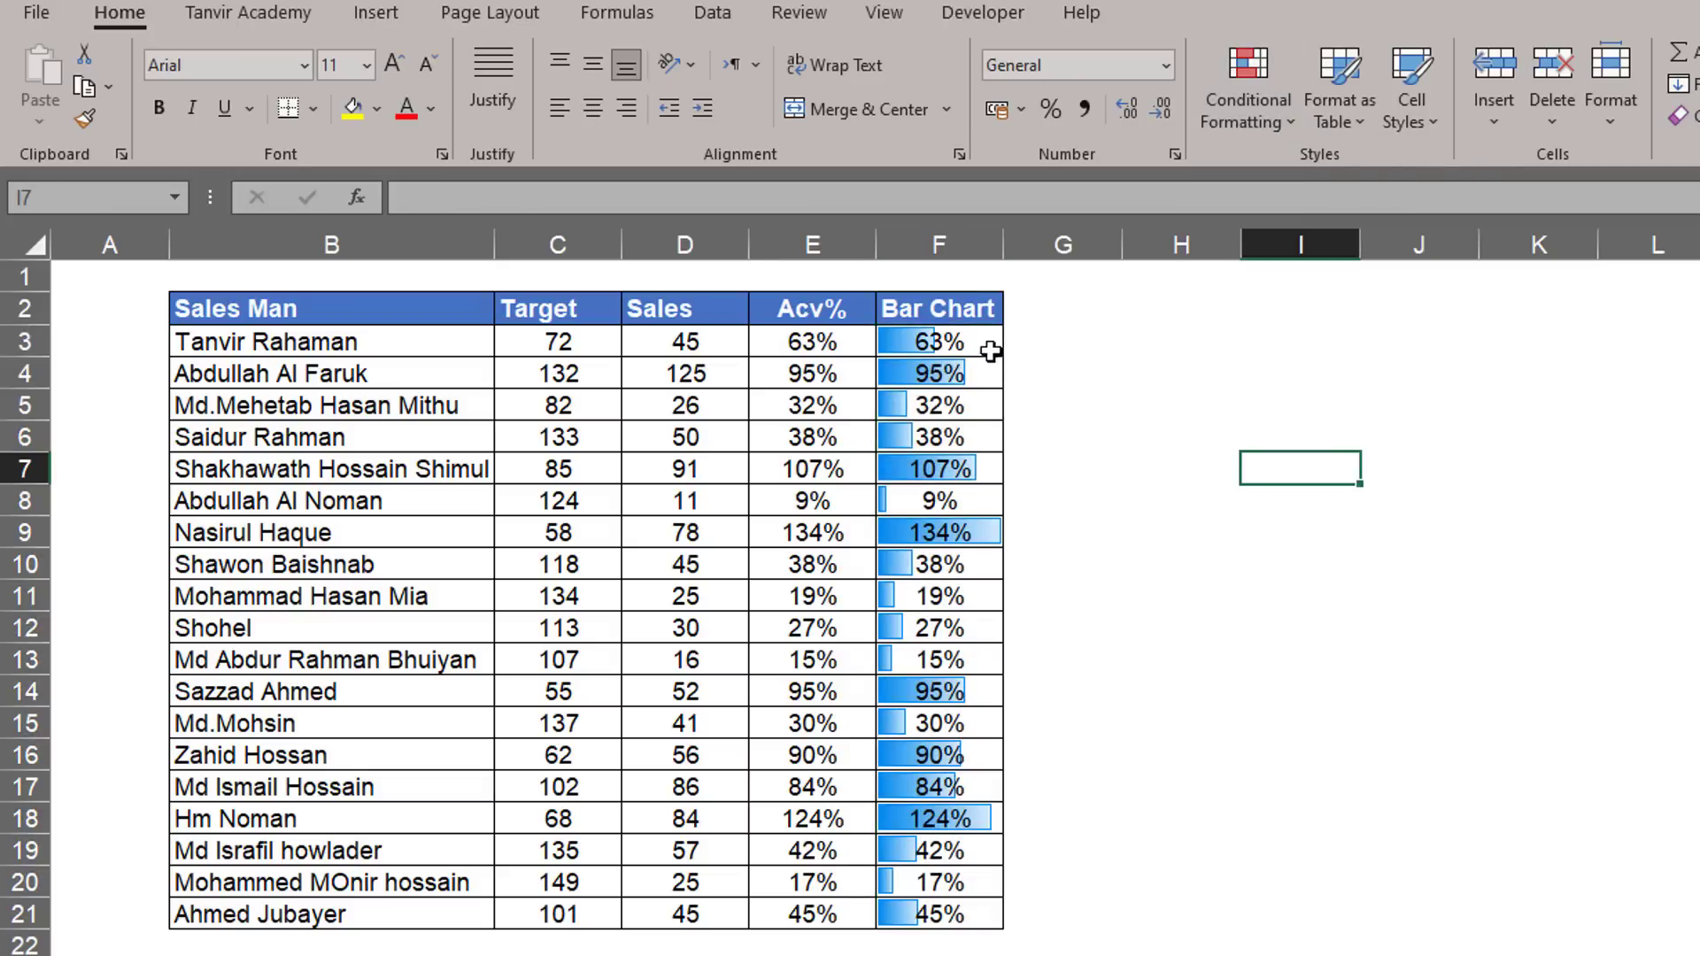
Add a new solid blue Data Bar formatting rule to F3:F21 with Show Bar Only enabled.
left_click_drag(985, 349, 960, 934)
left_click(1174, 660)
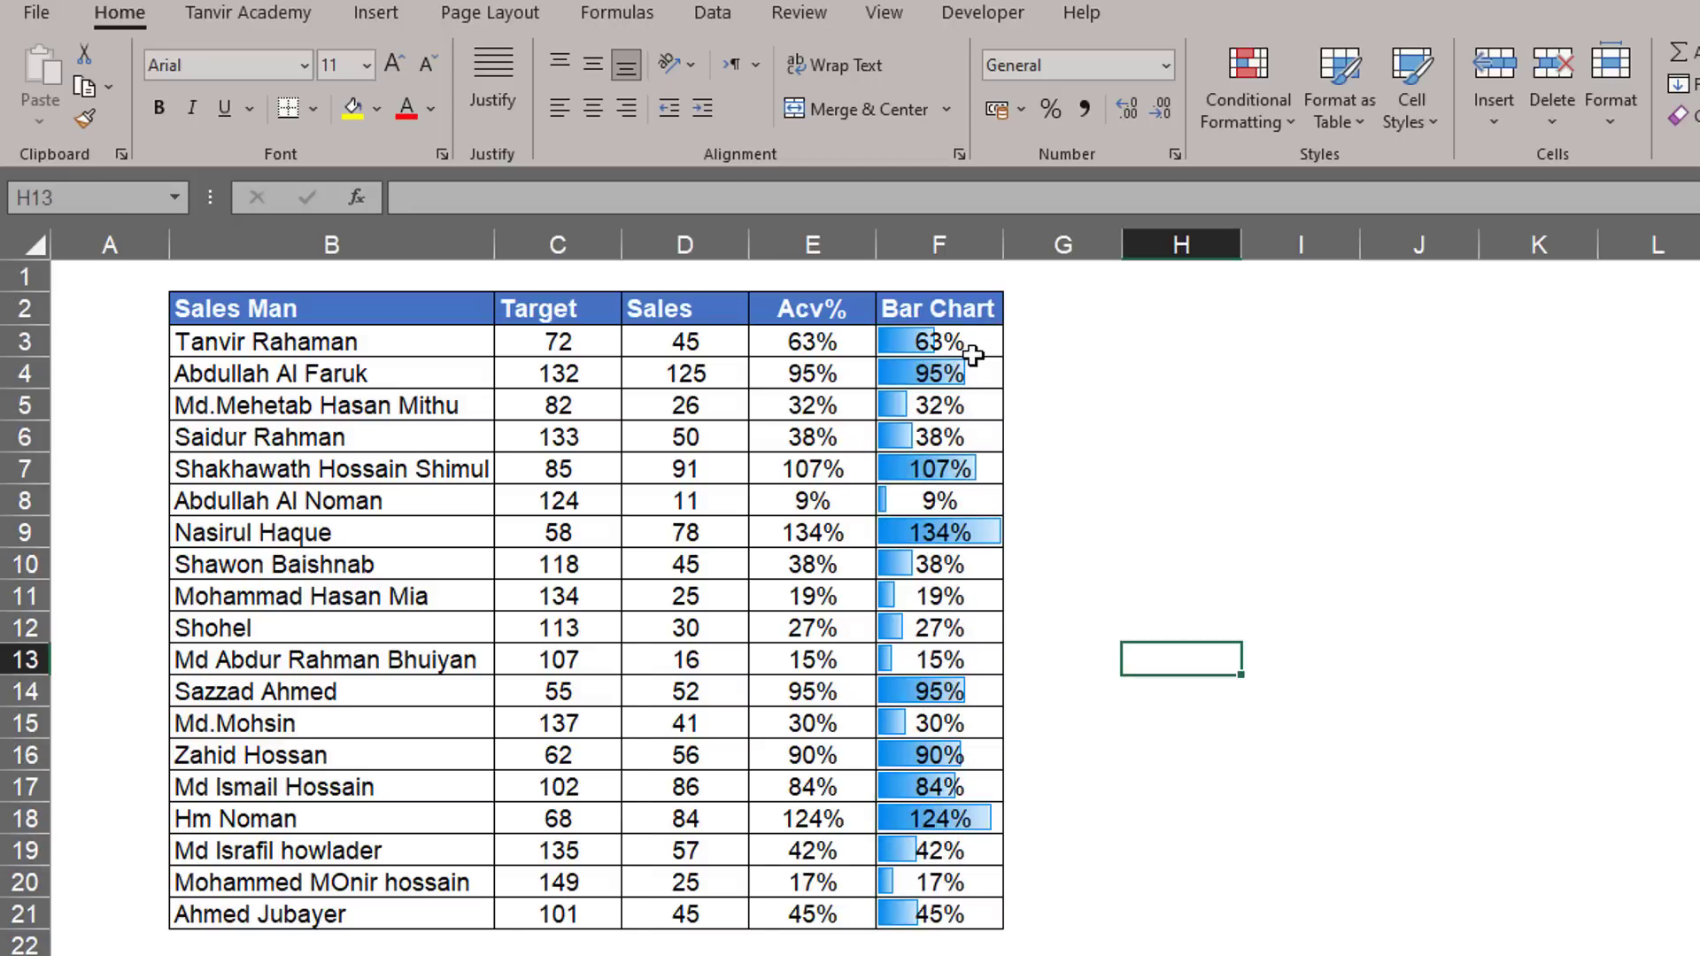
left_click_drag(977, 350, 949, 914)
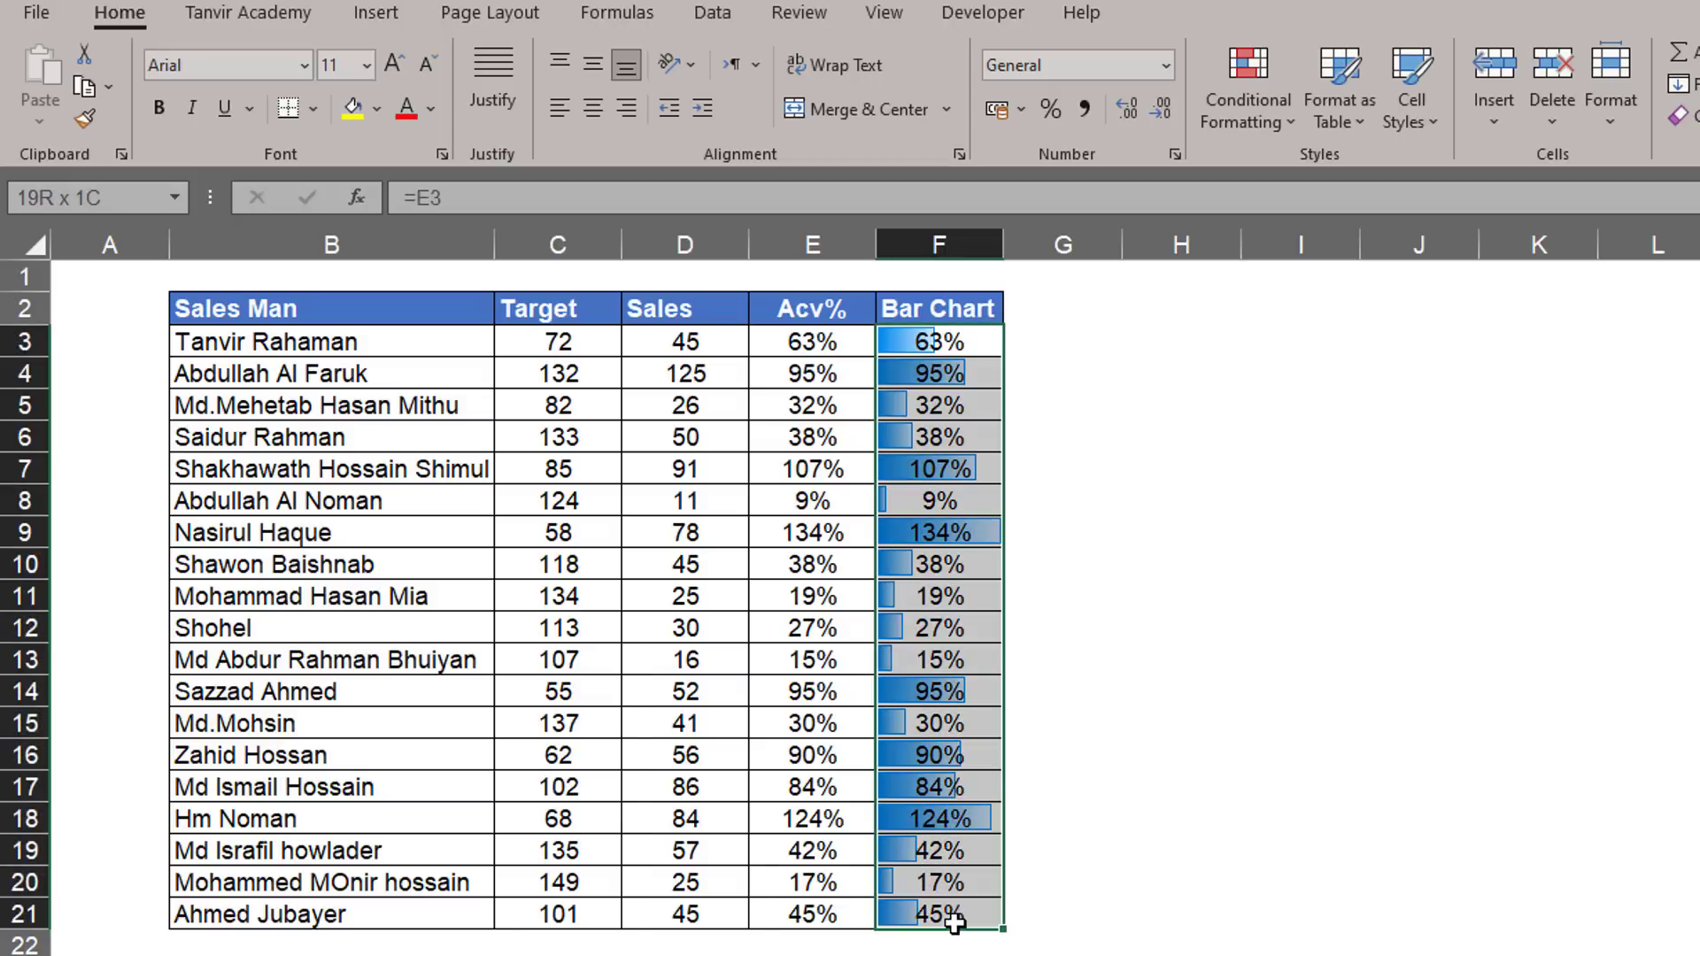
left_click(1244, 110)
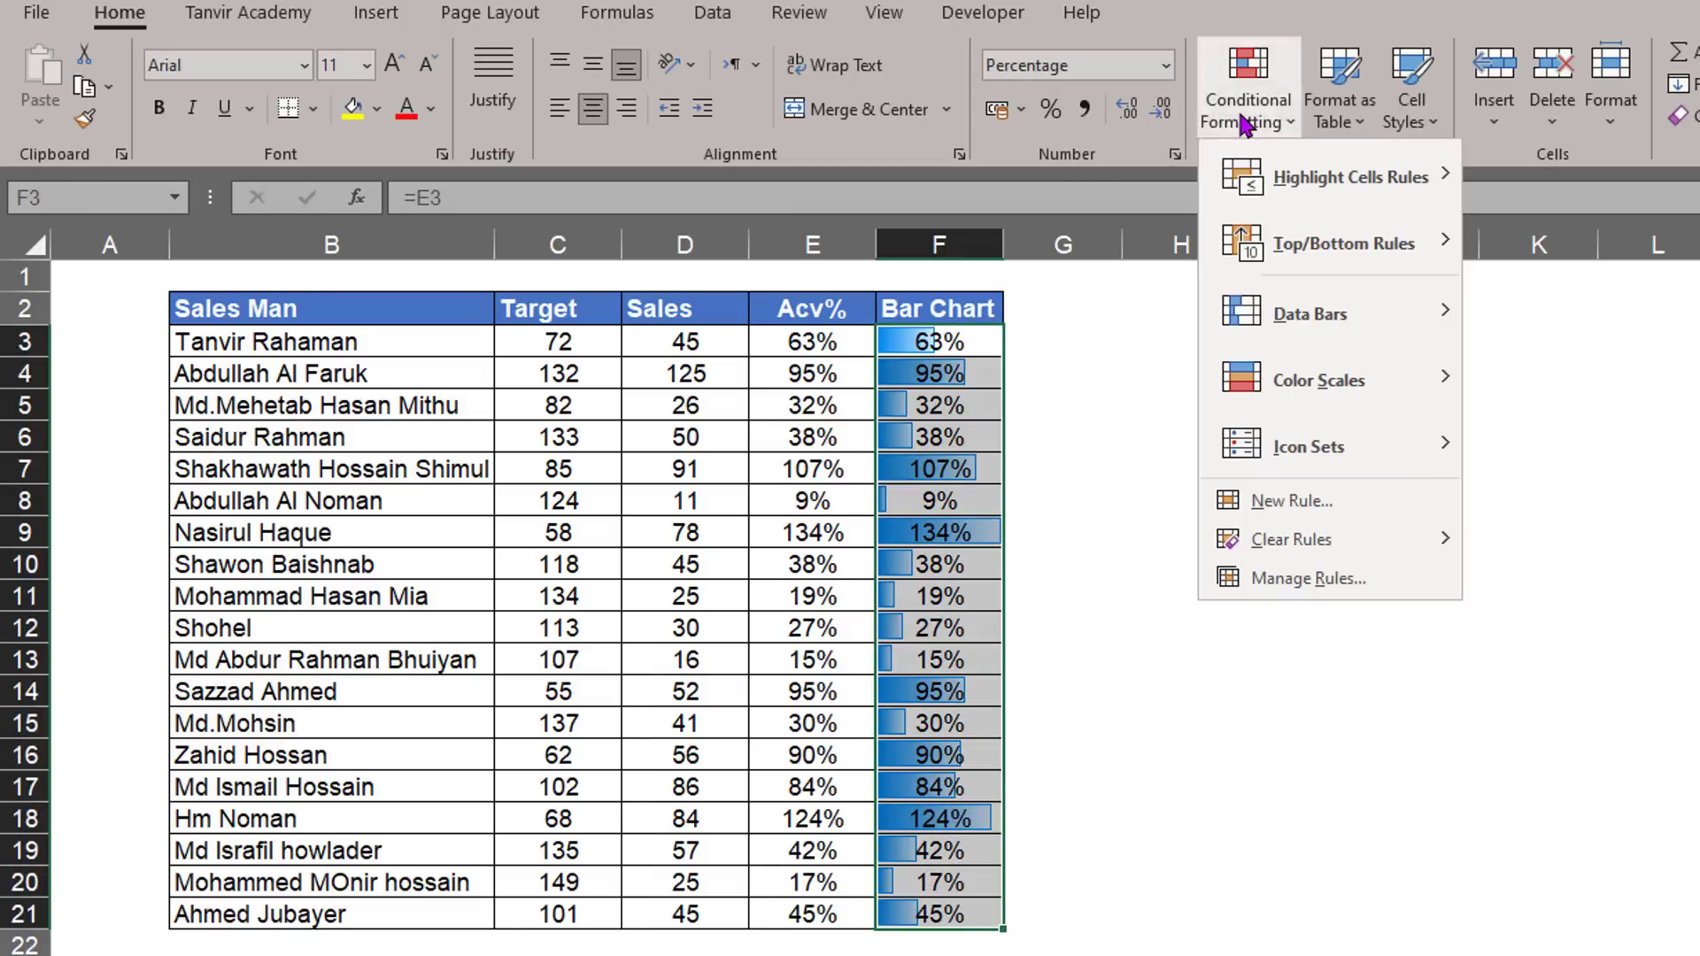
mouse_move(1339, 315)
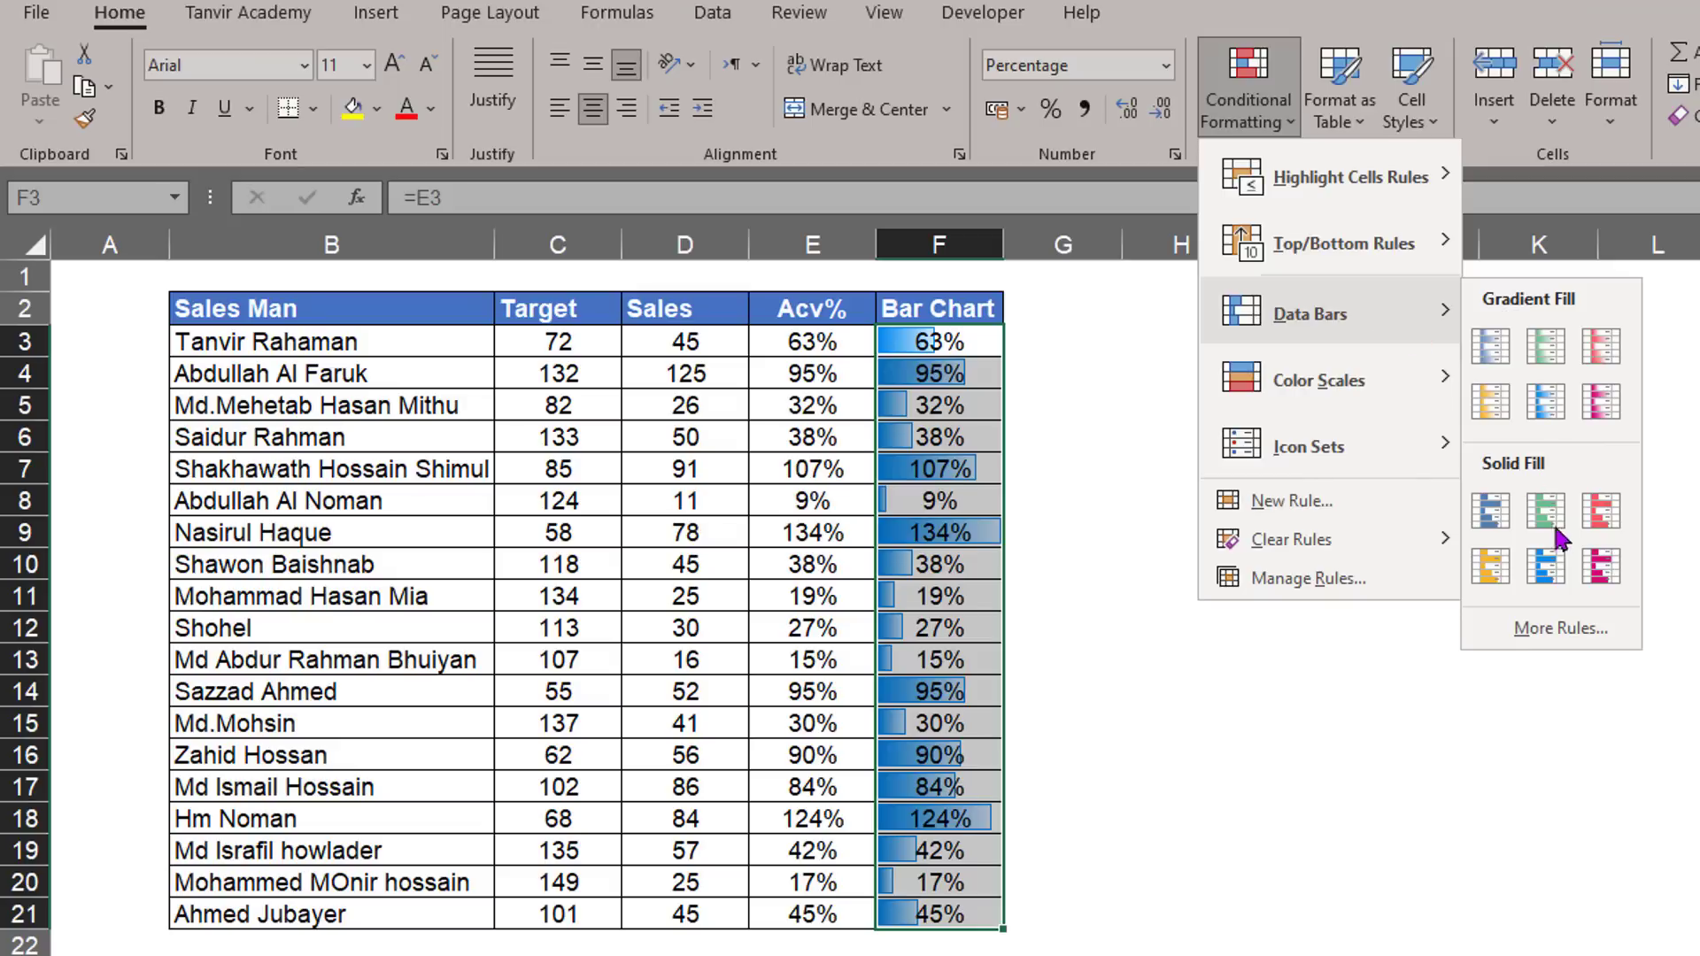
left_click(1558, 620)
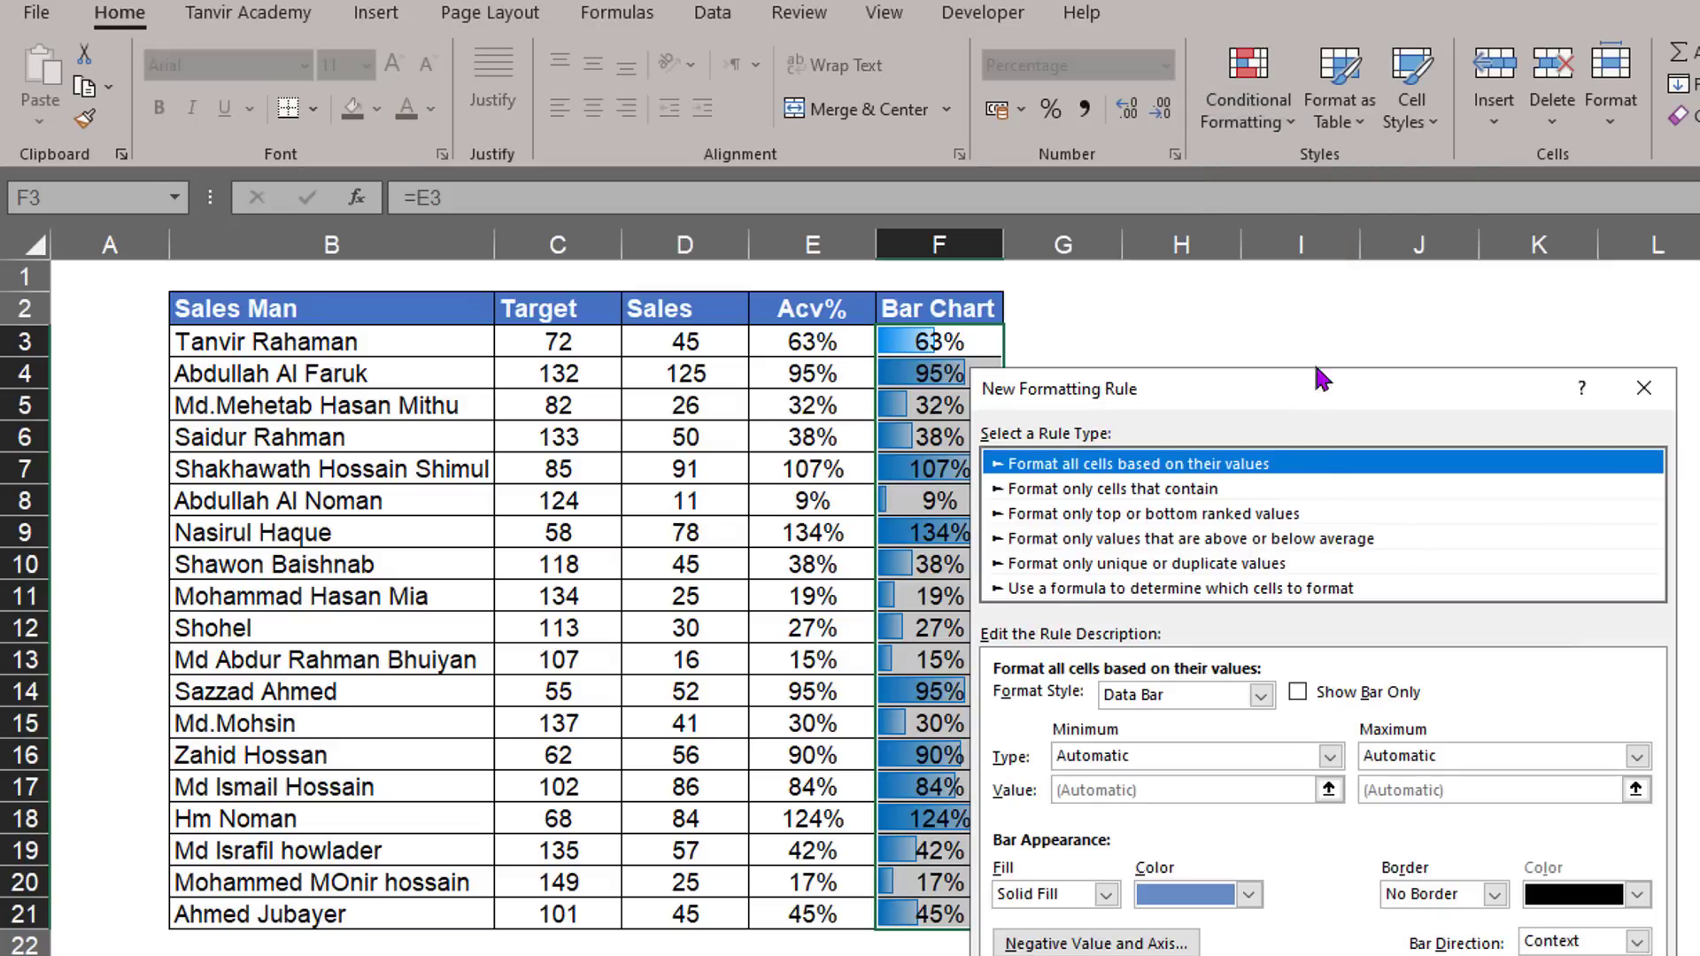
left_click_drag(1317, 371, 1366, 209)
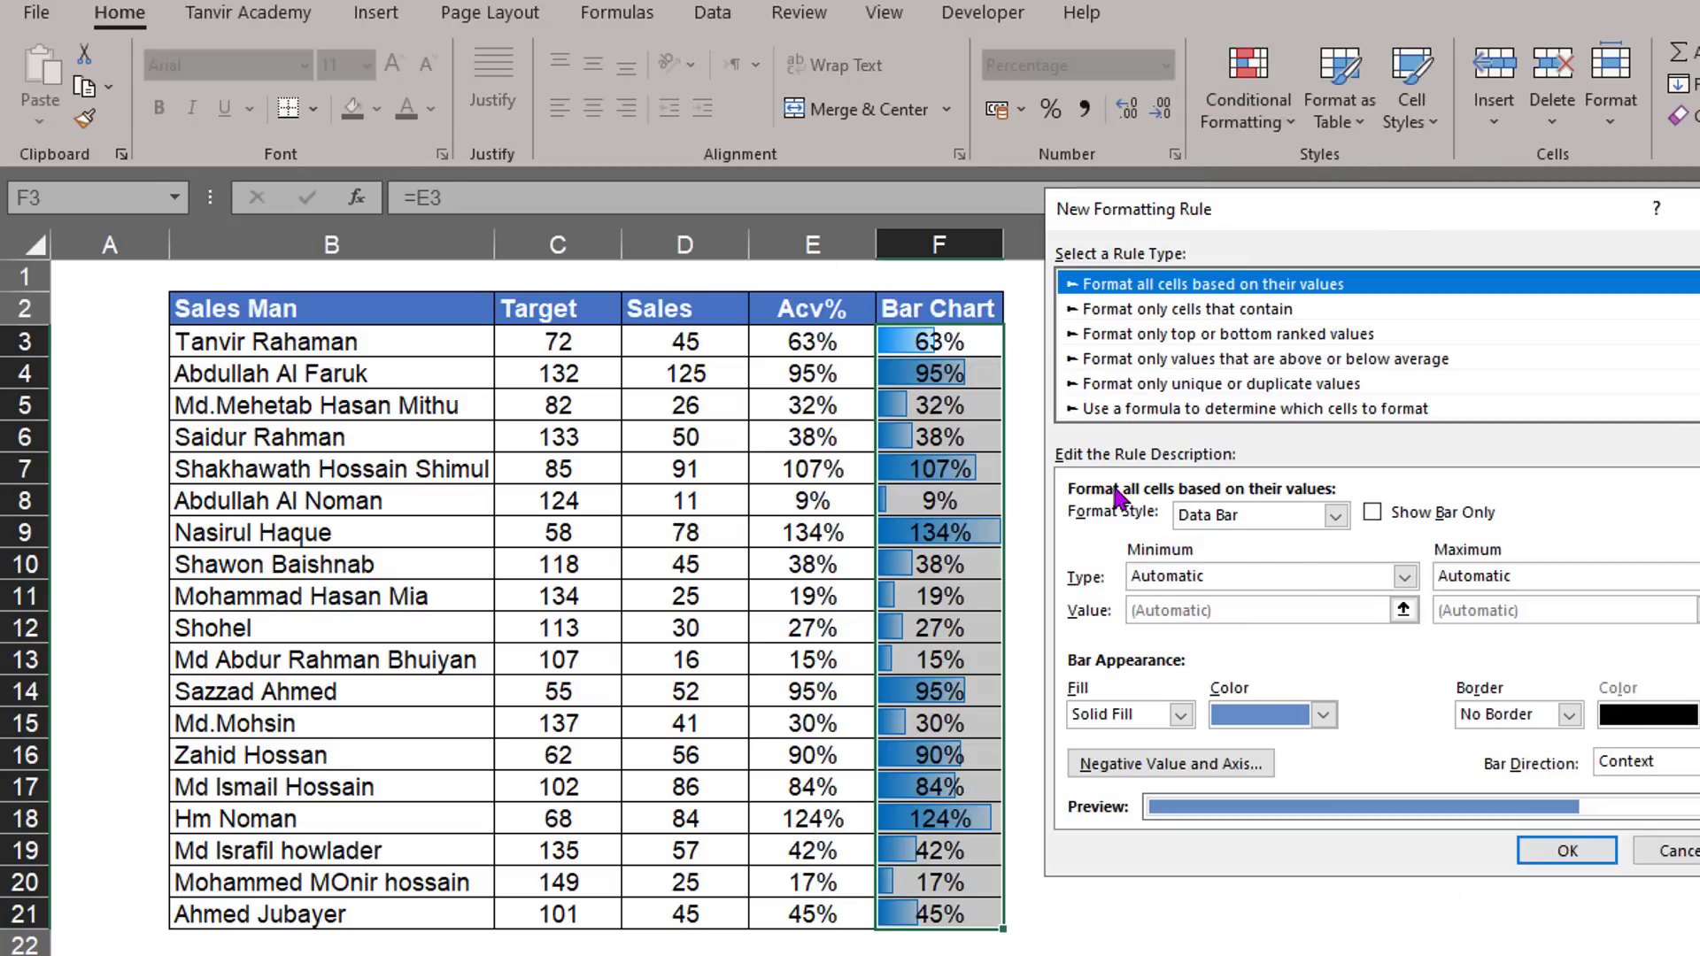
key("ctrl+2")
mouse_move(1332, 477)
left_mouse_down()
mouse_move(1525, 537)
mouse_move(1638, 655)
left_mouse_up()
key("Escape")
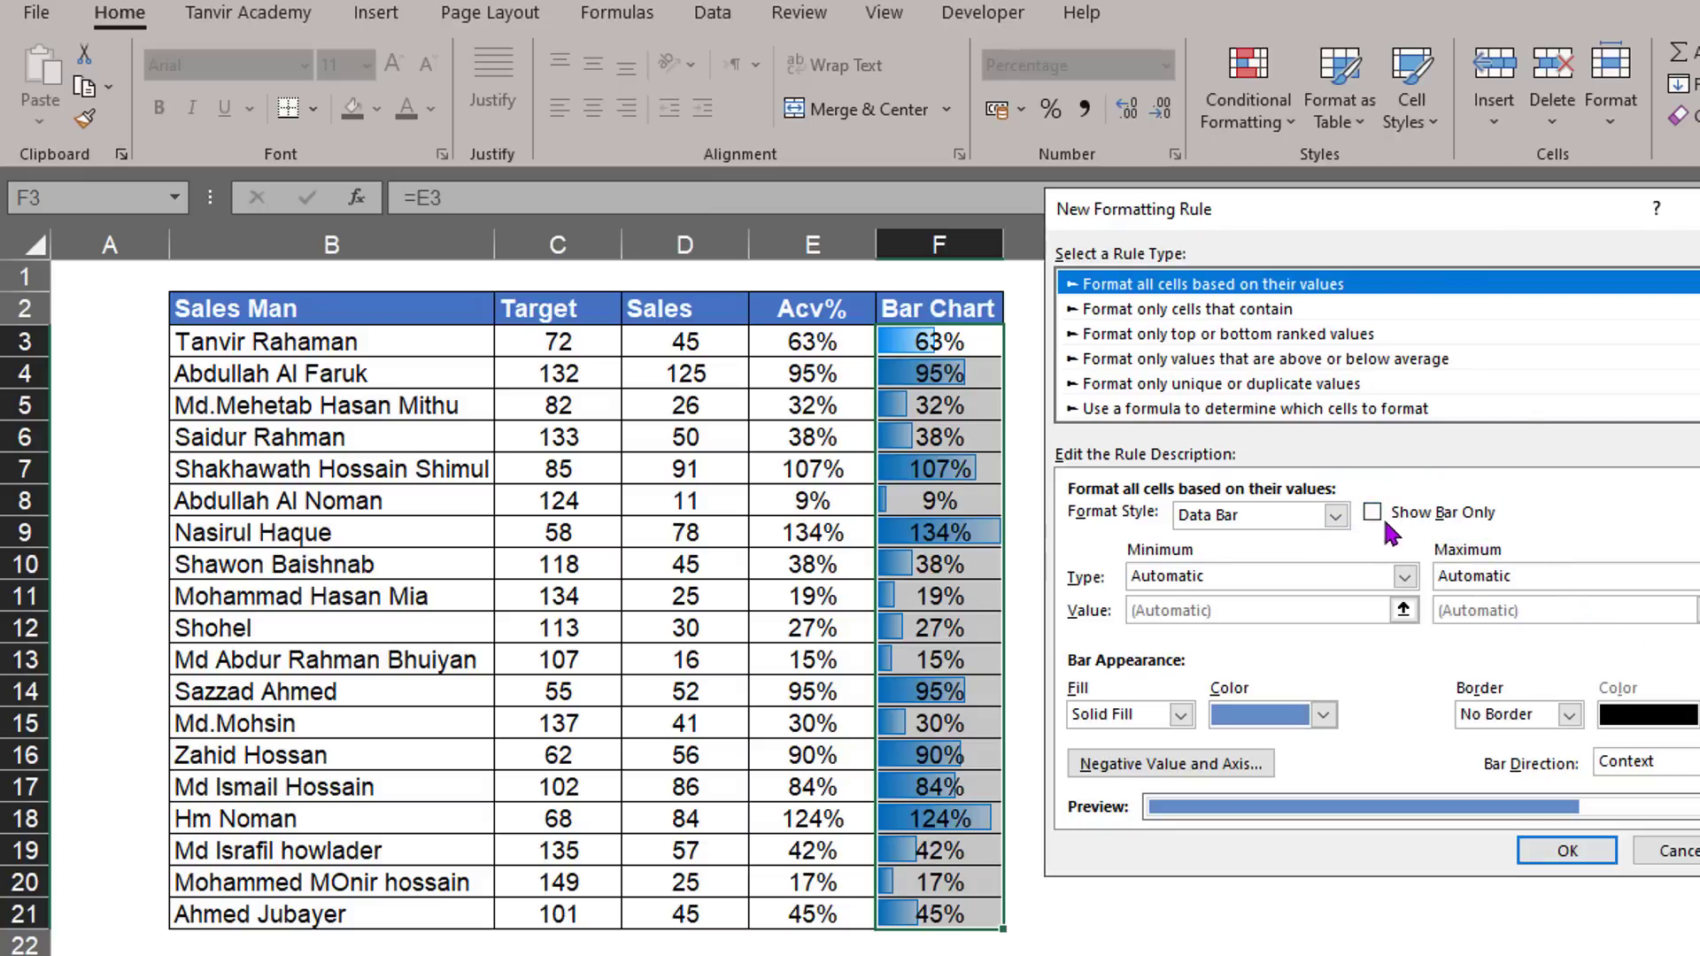
left_click(1372, 514)
left_click(1568, 852)
left_click(1169, 690)
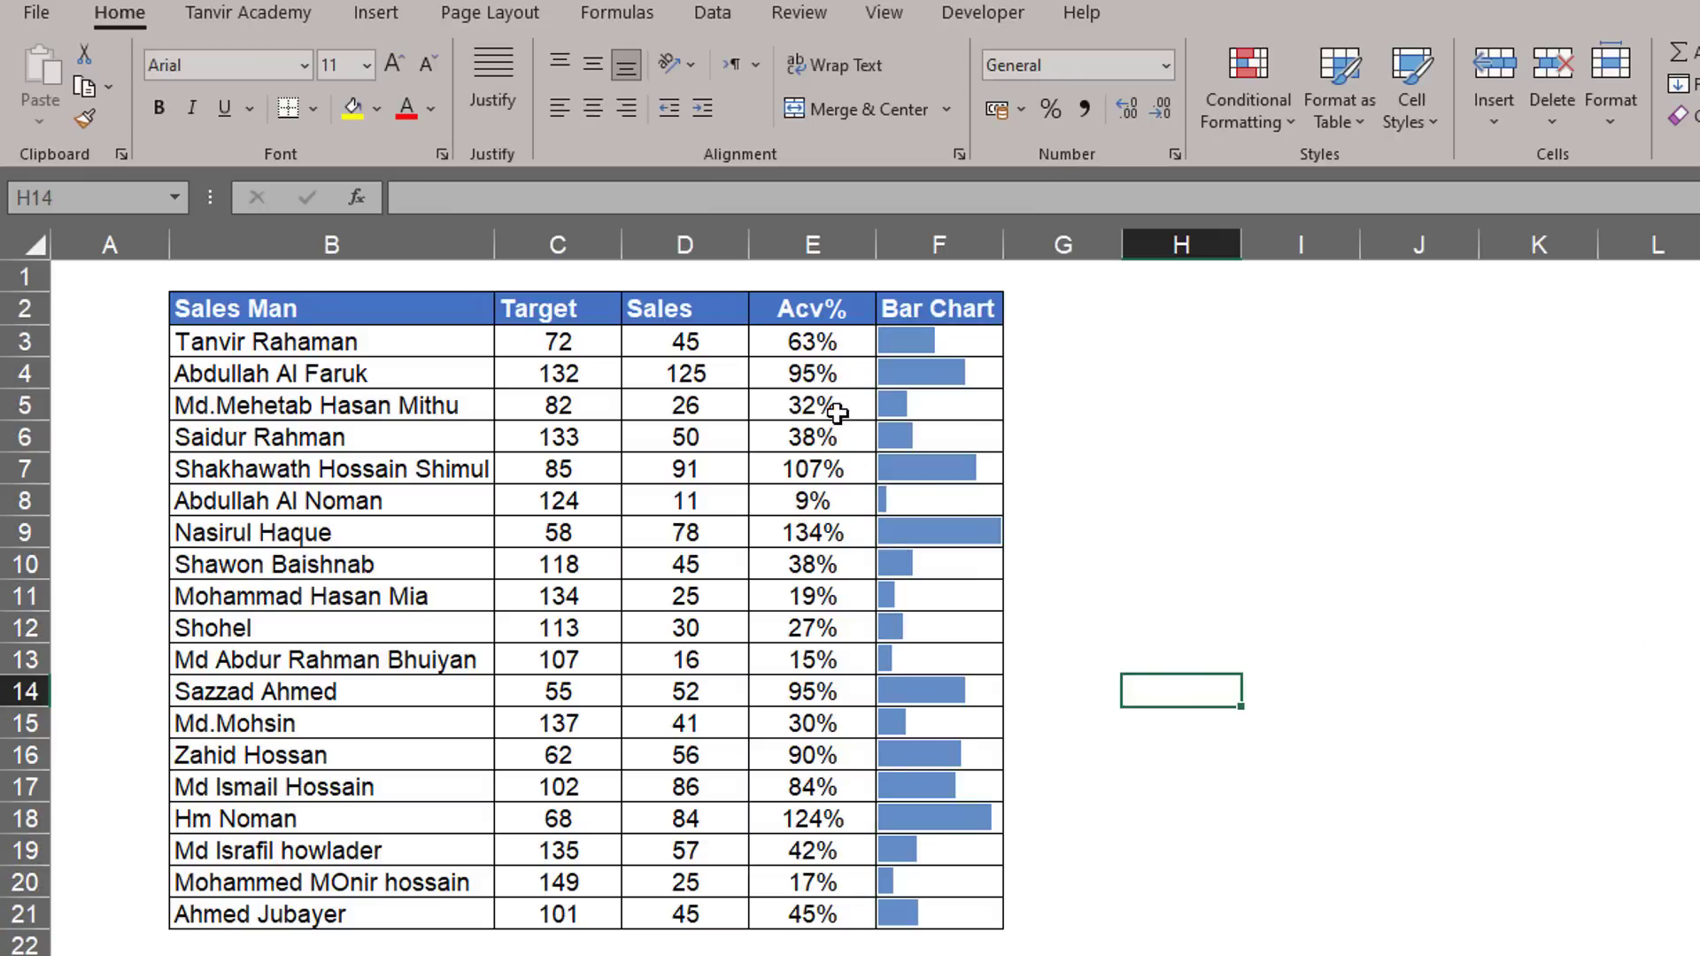
Change the Target values in C3:C6 to 100, 50, 75 and 125.
left_click(812, 347)
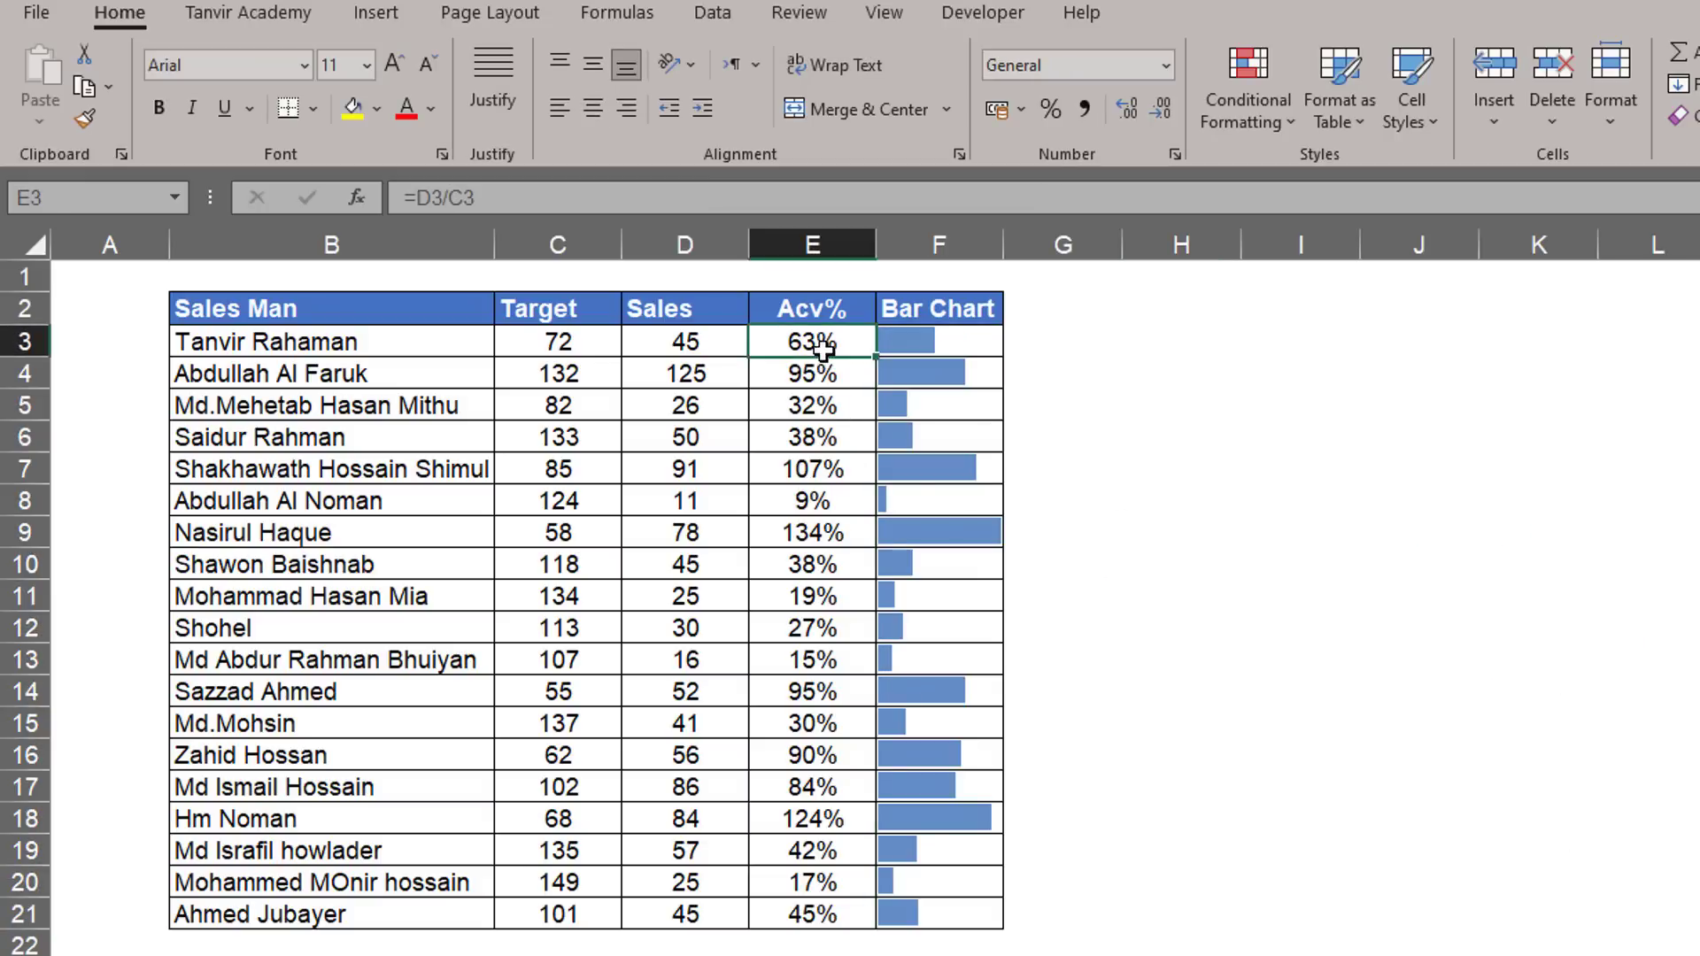
left_click(561, 341)
type("100")
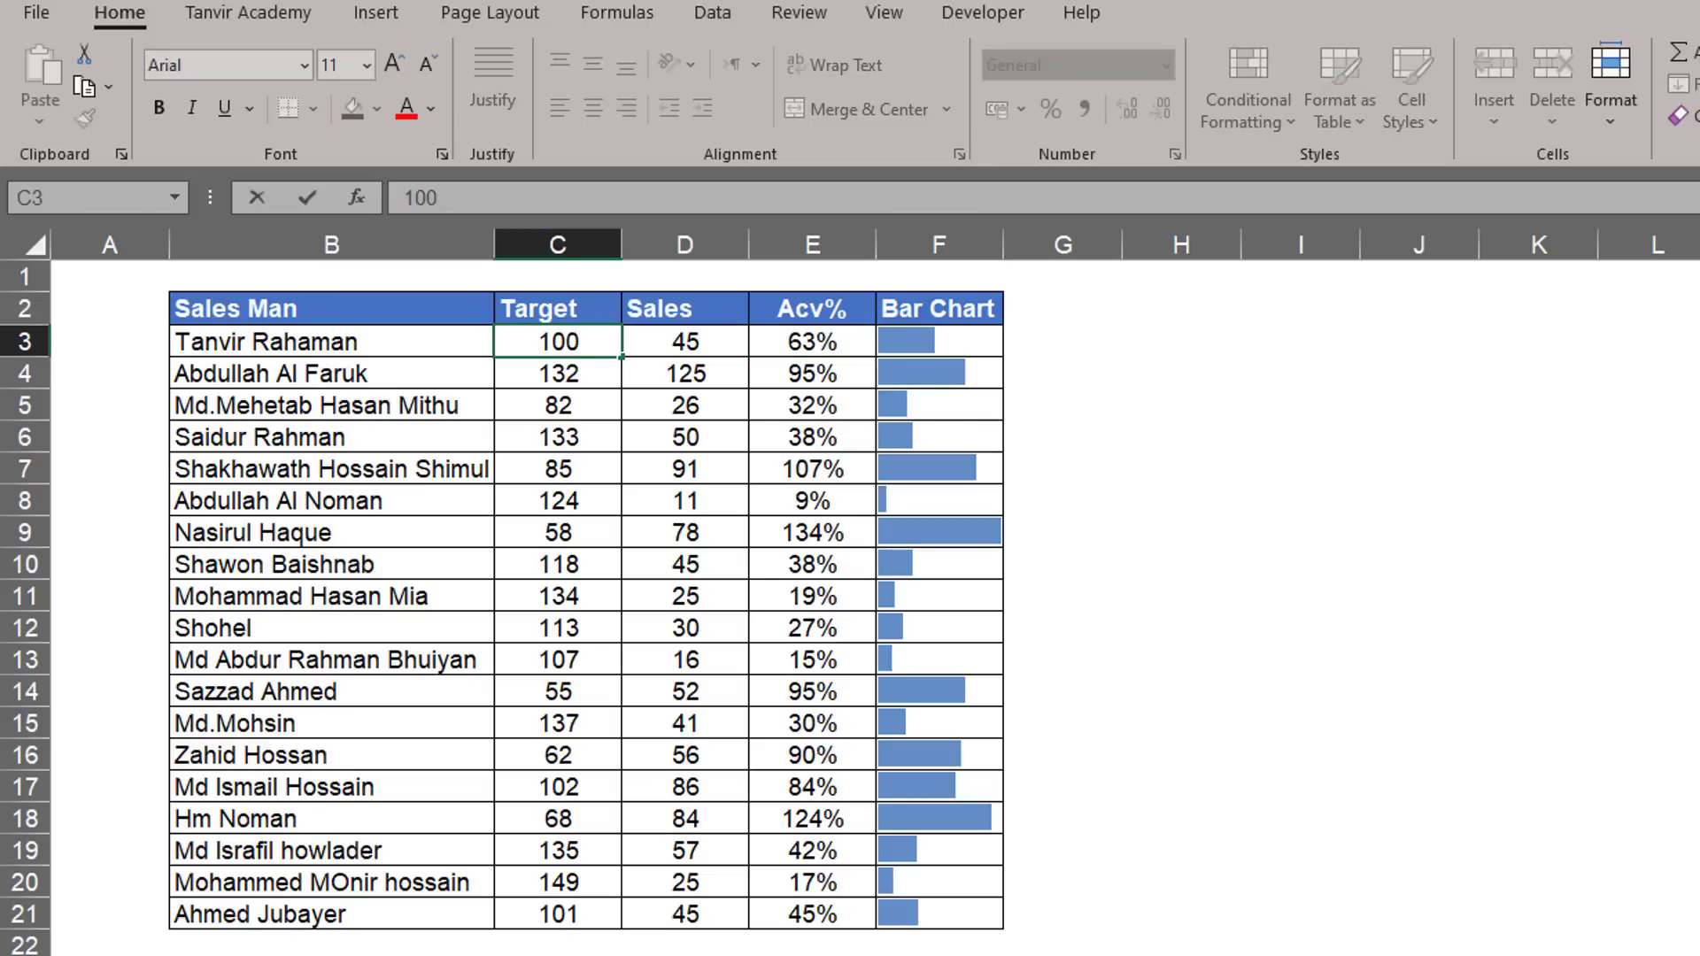
key("Return")
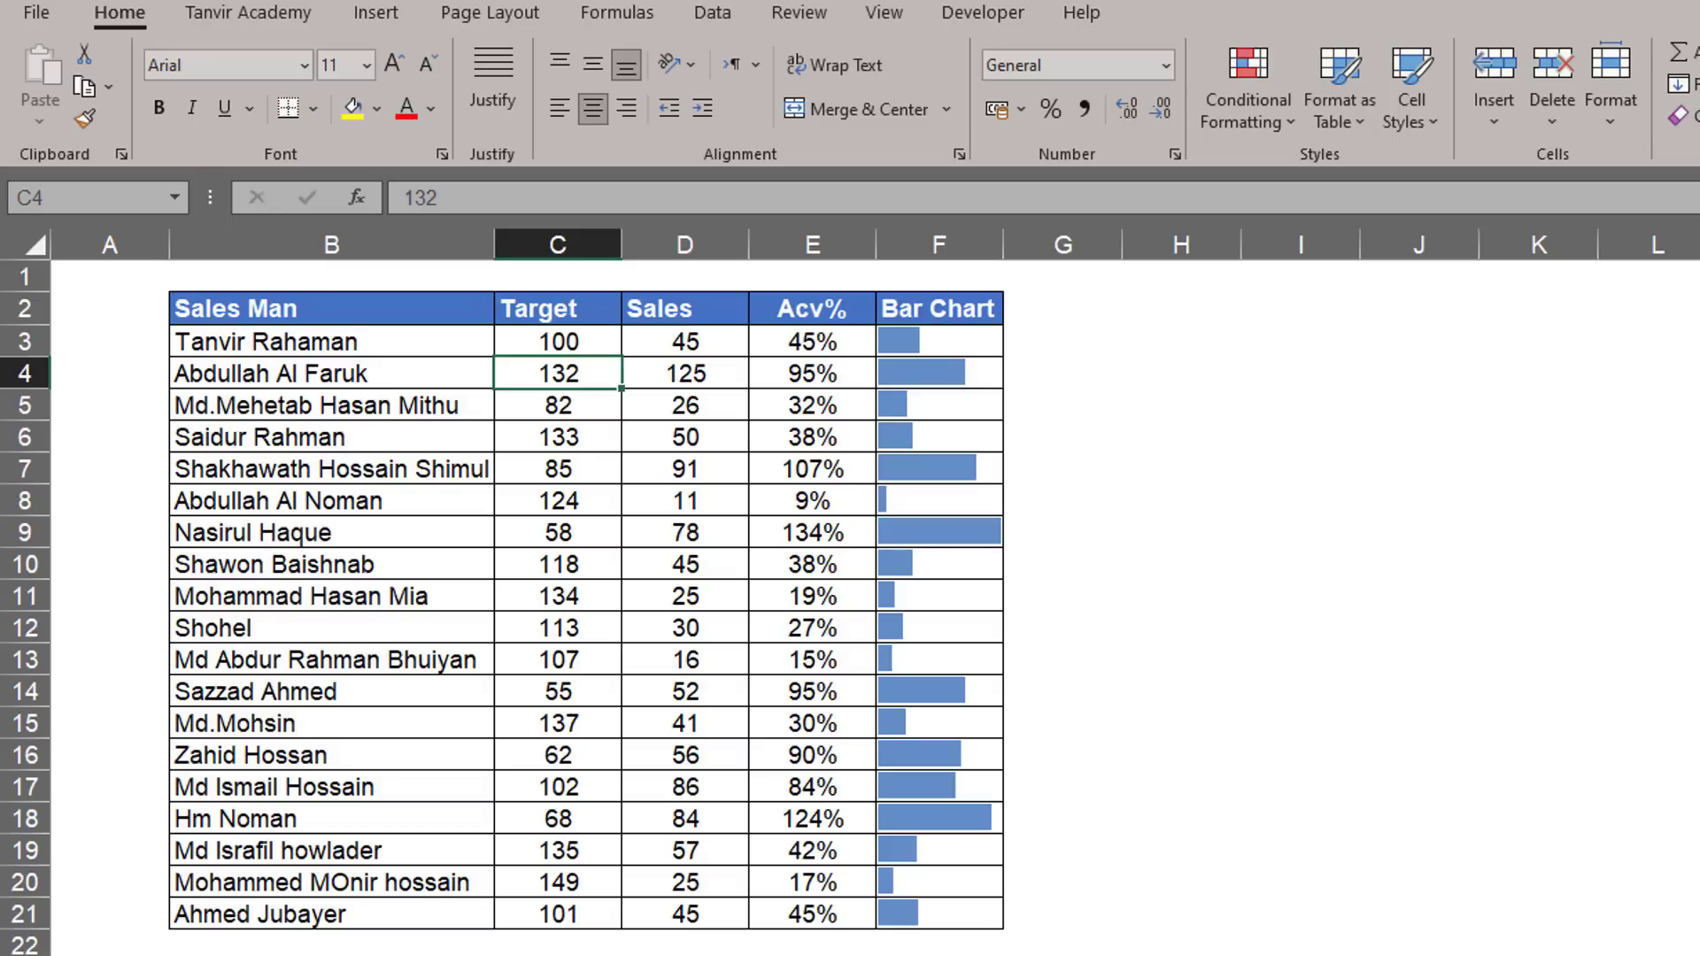
type("50")
key("Return")
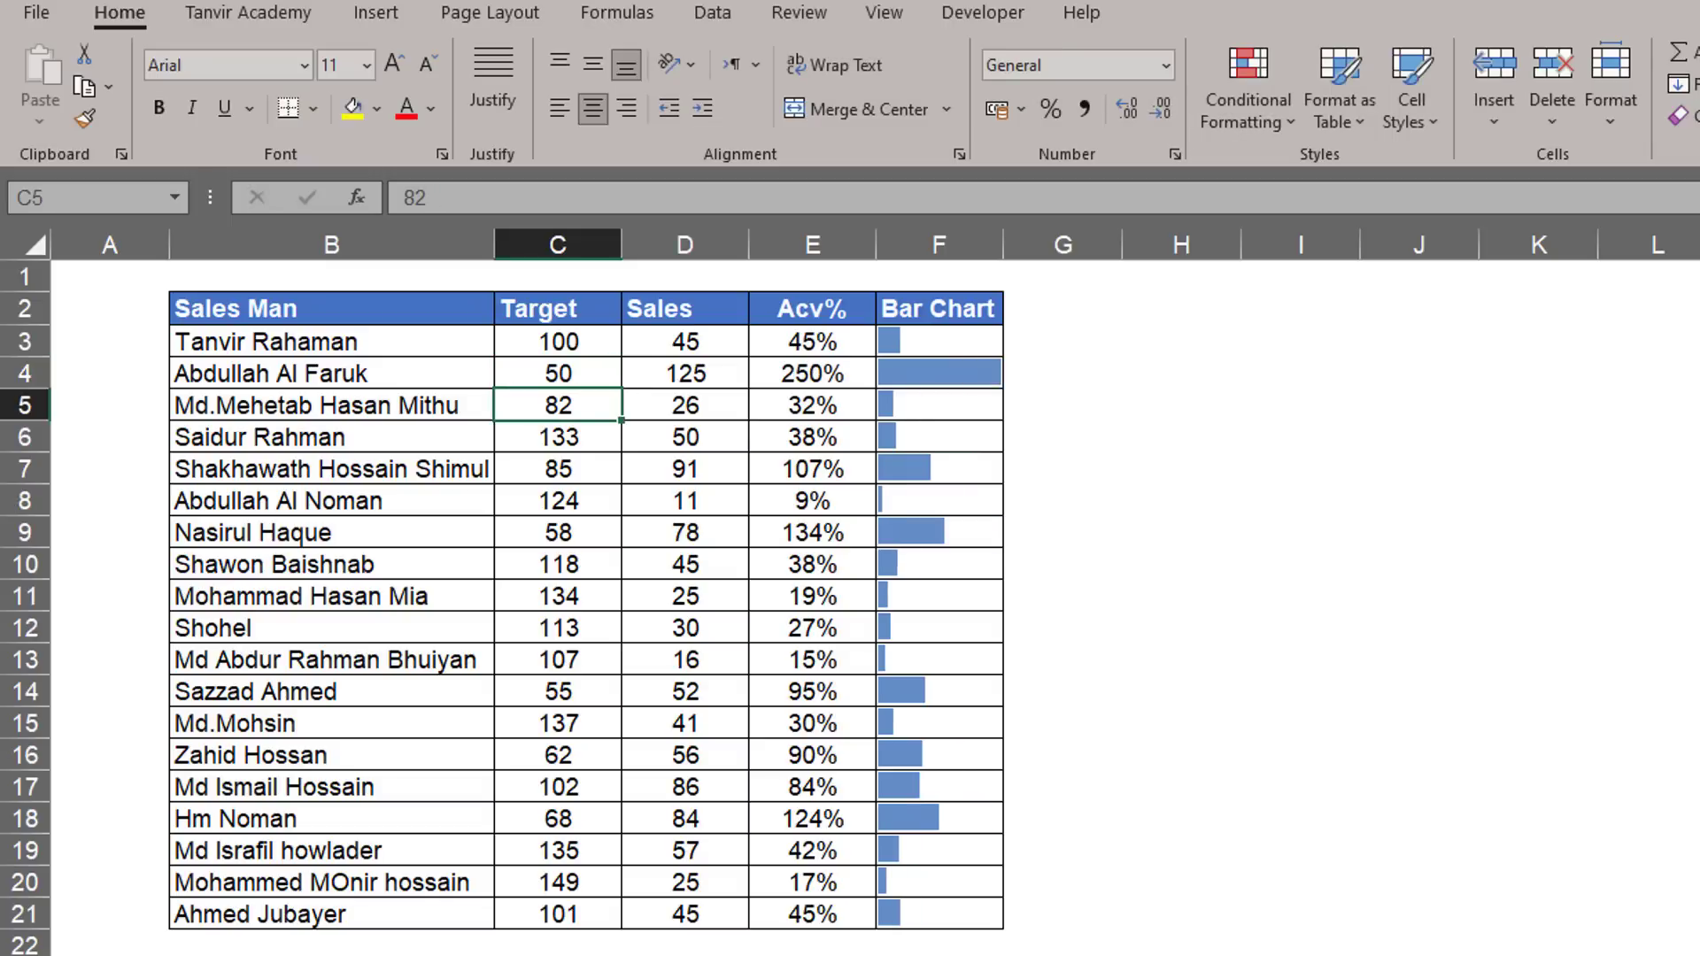
type("75")
key("Return")
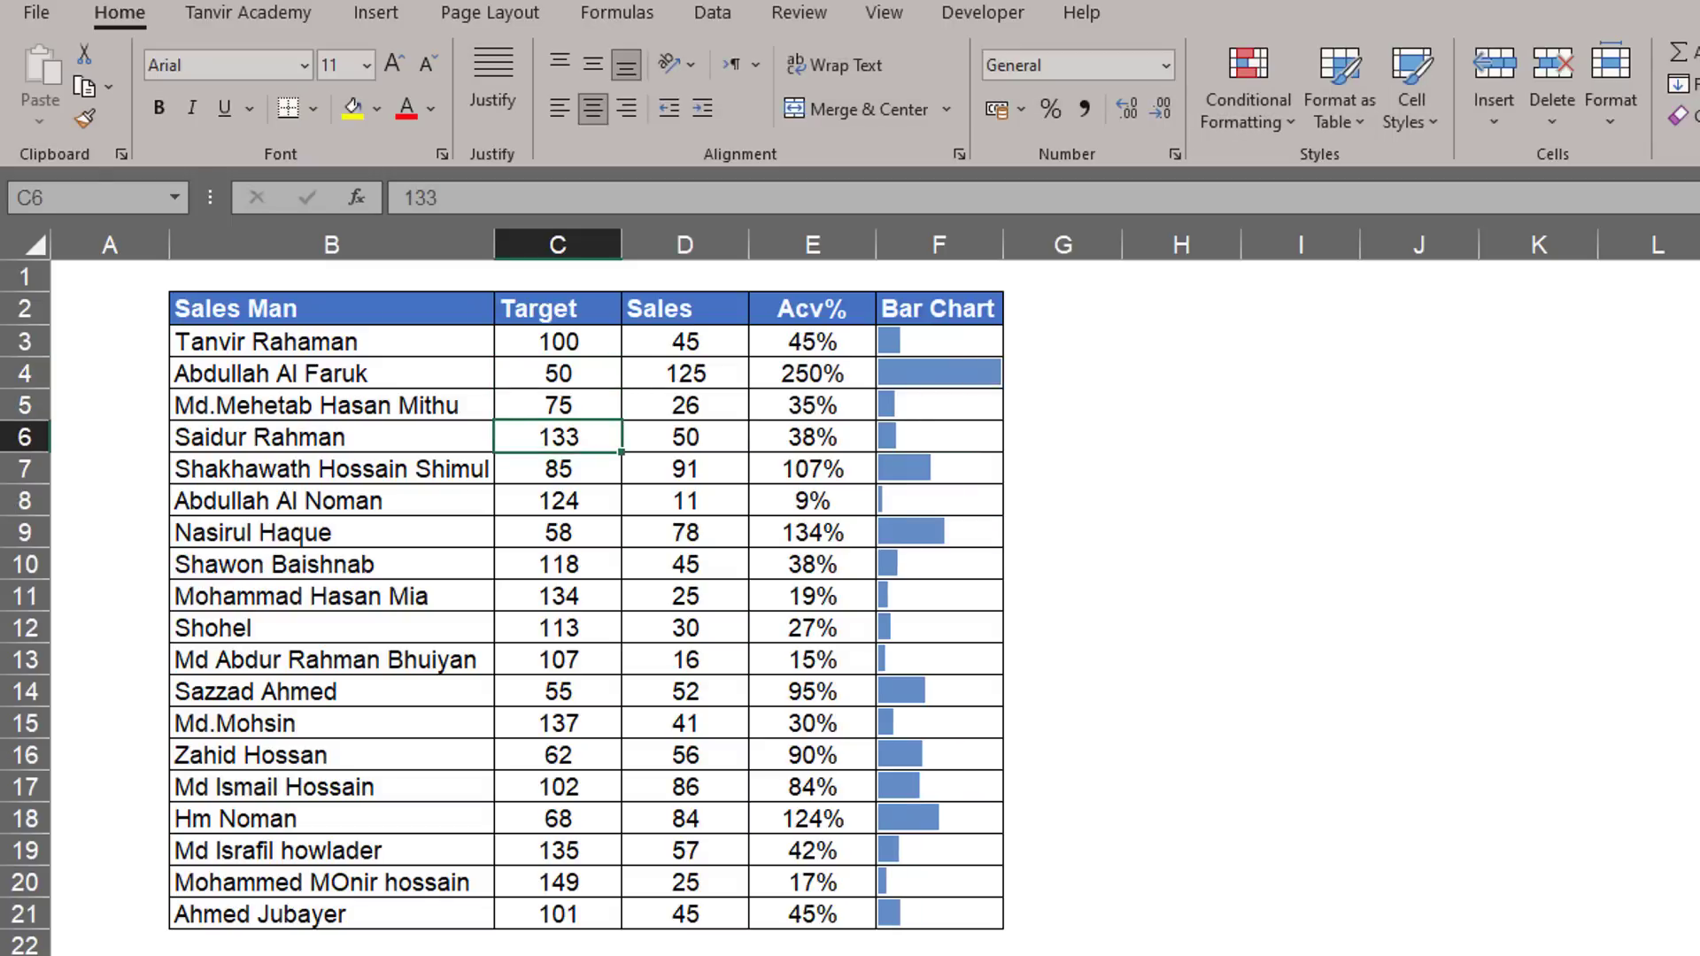
type("125")
key("Return")
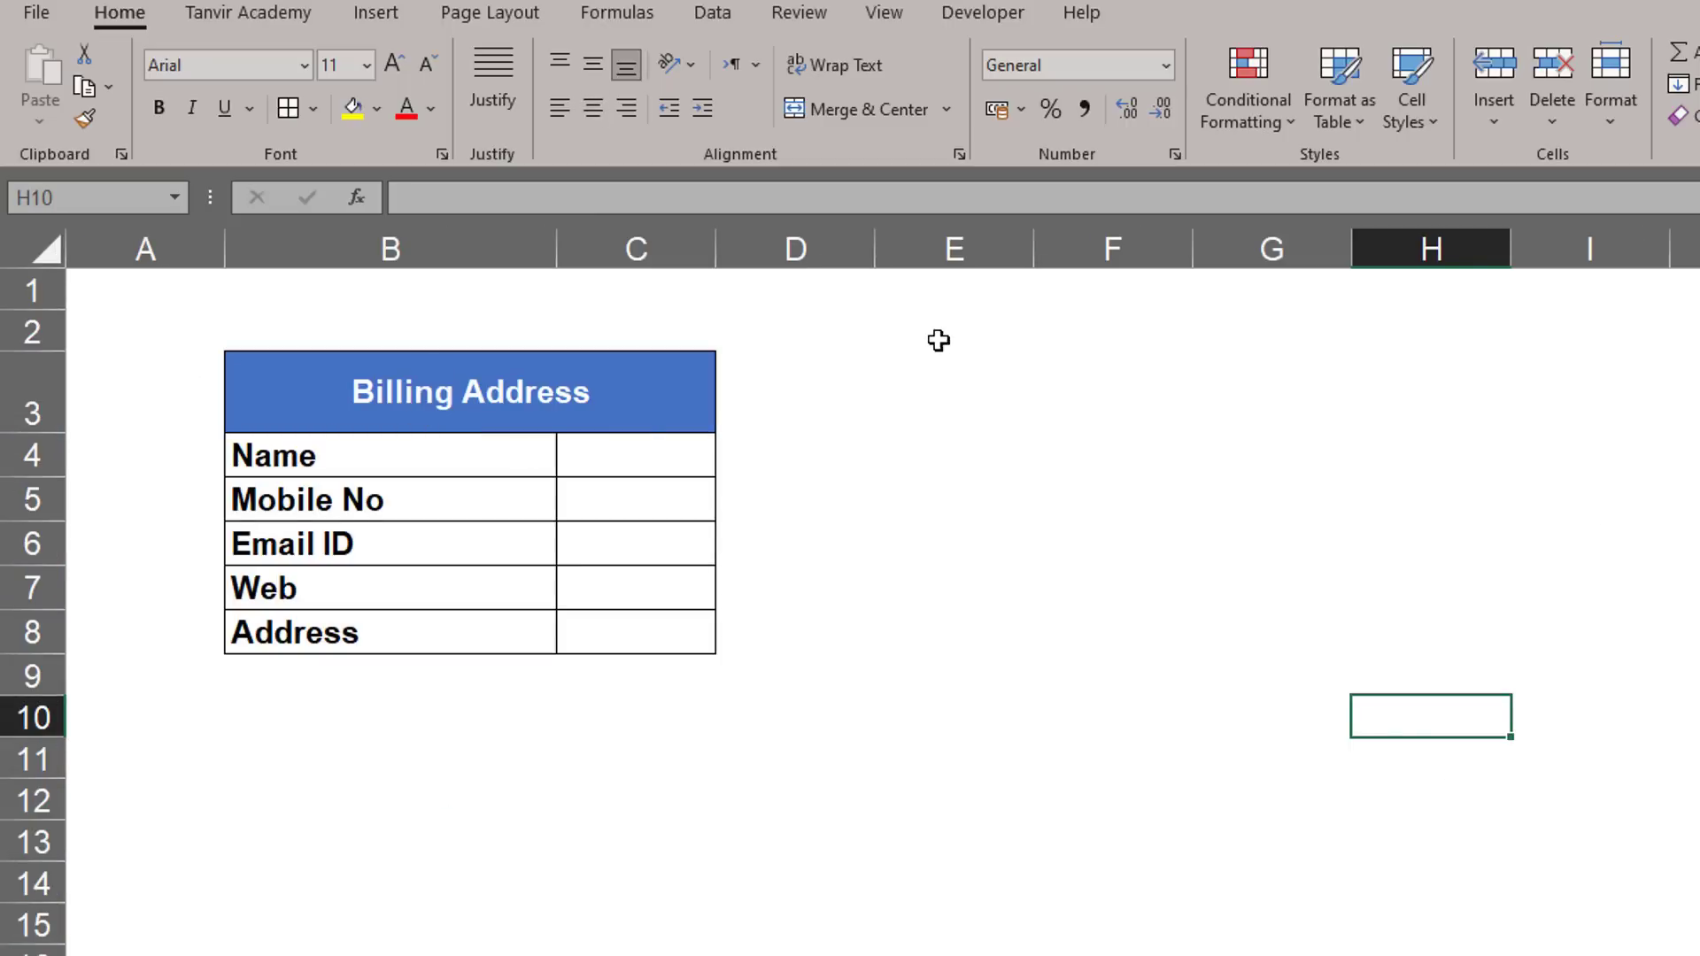
Append a colon to the Name and Mobile No labels in the Billing Address table.
left_click(1003, 588)
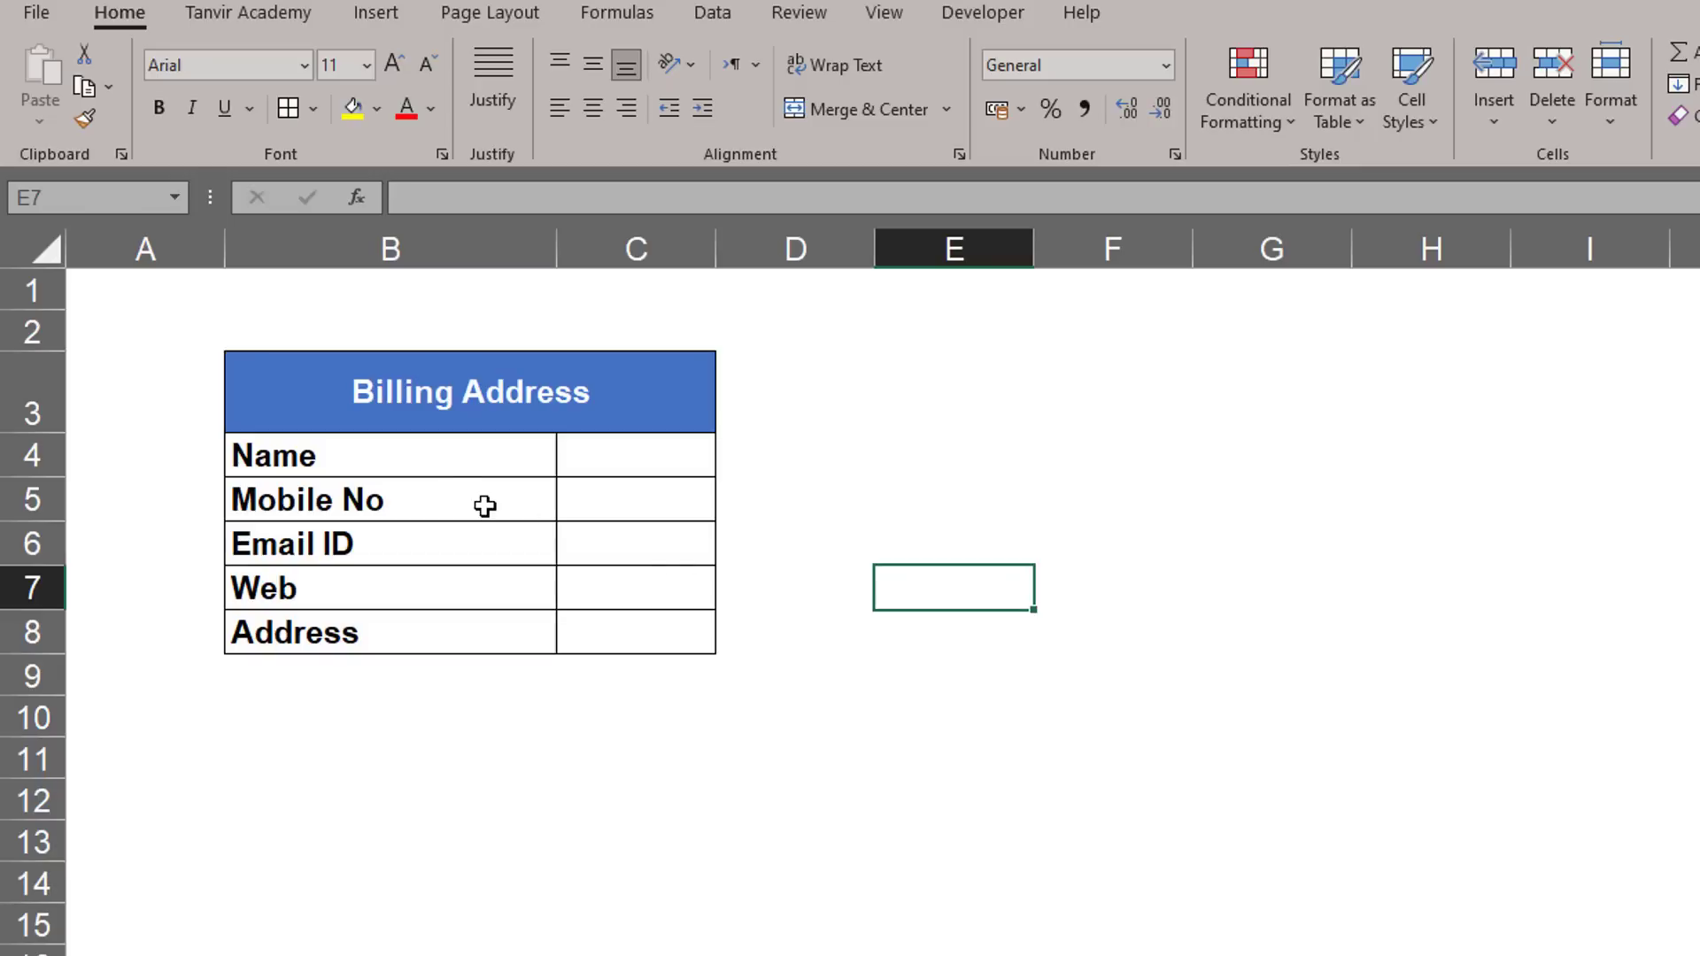
double_click(476, 460)
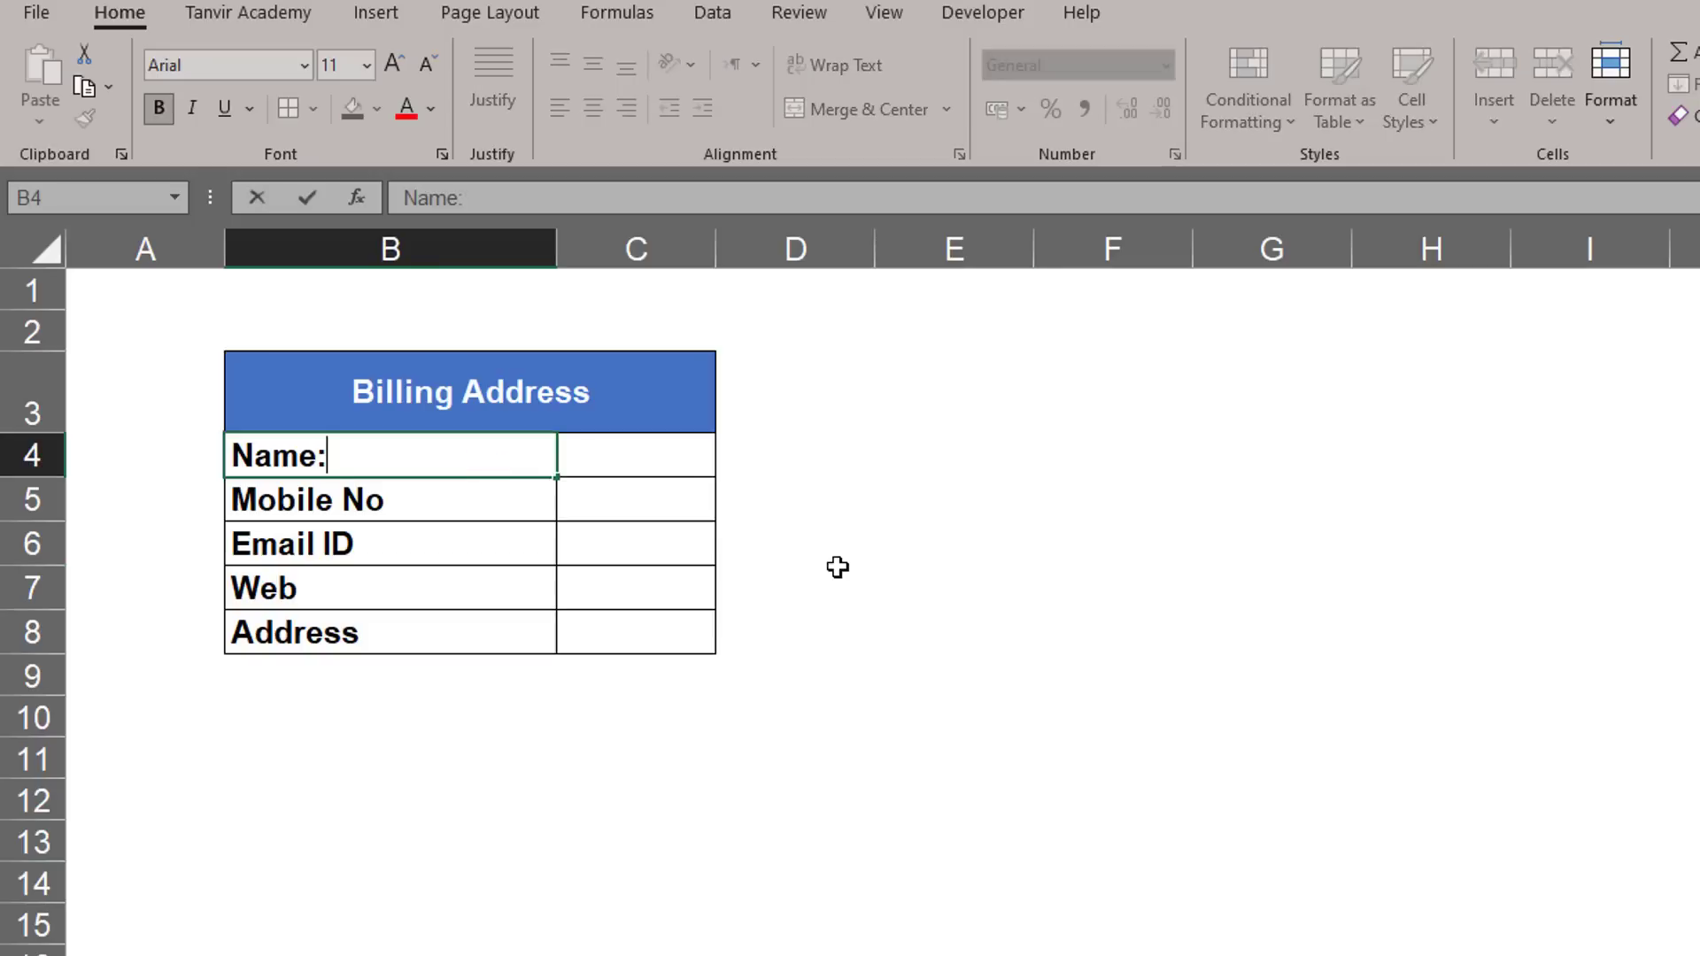
type(":")
double_click(459, 494)
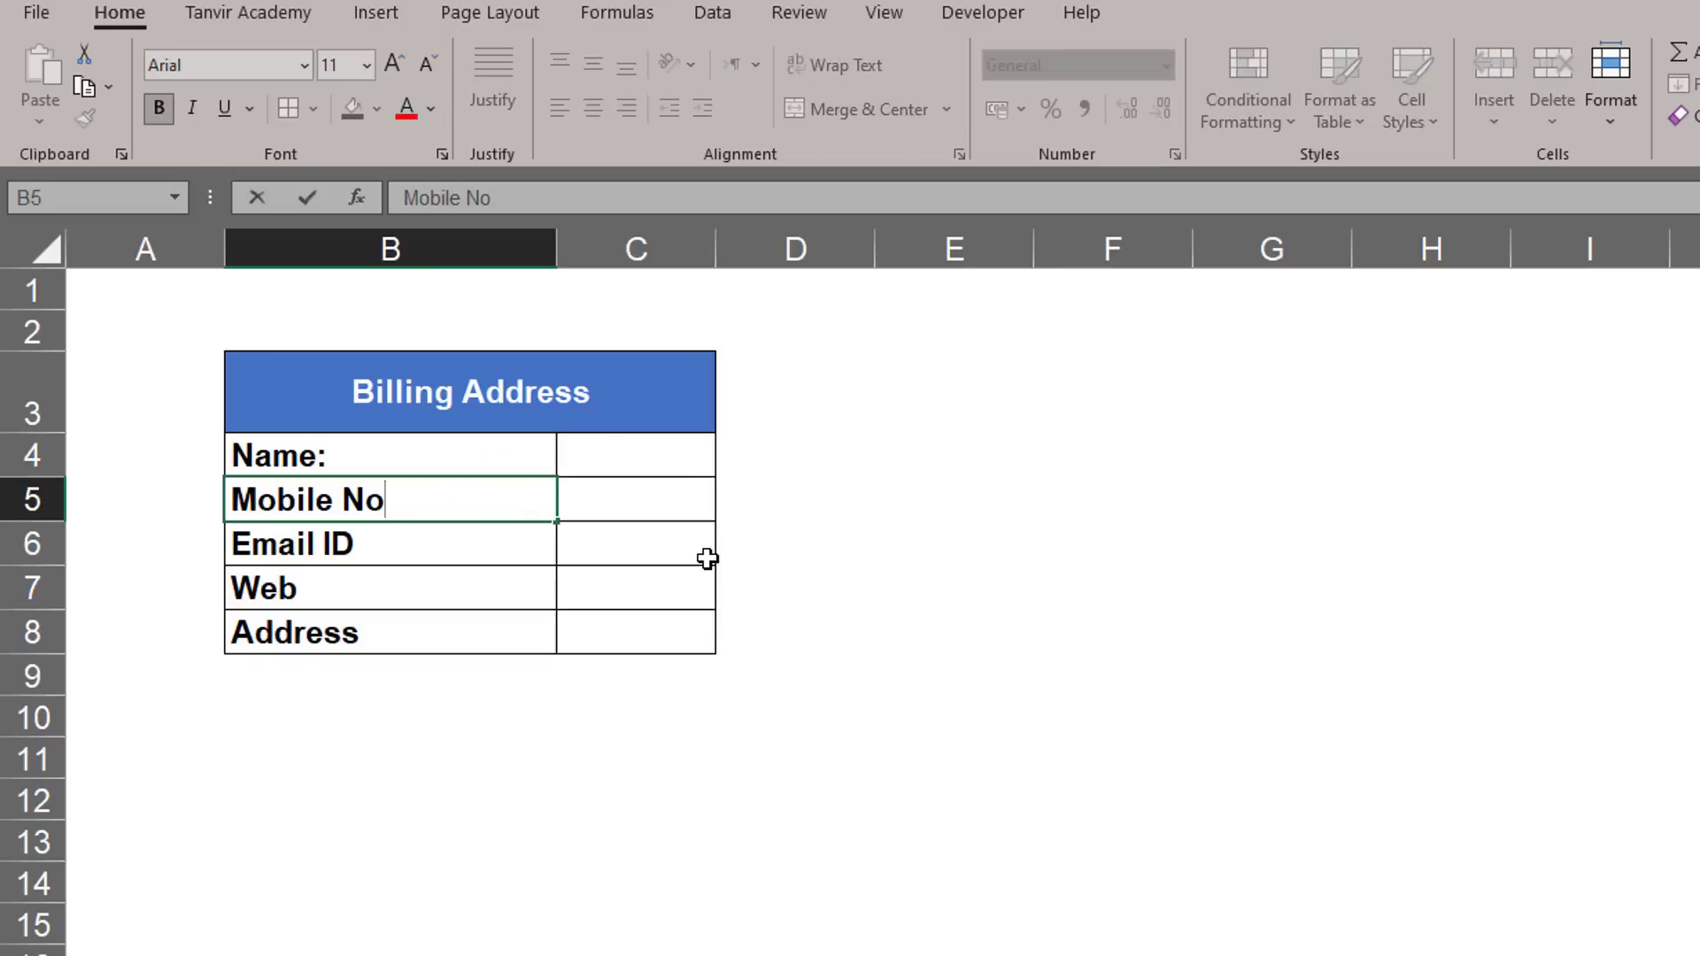
type(":")
key("Return")
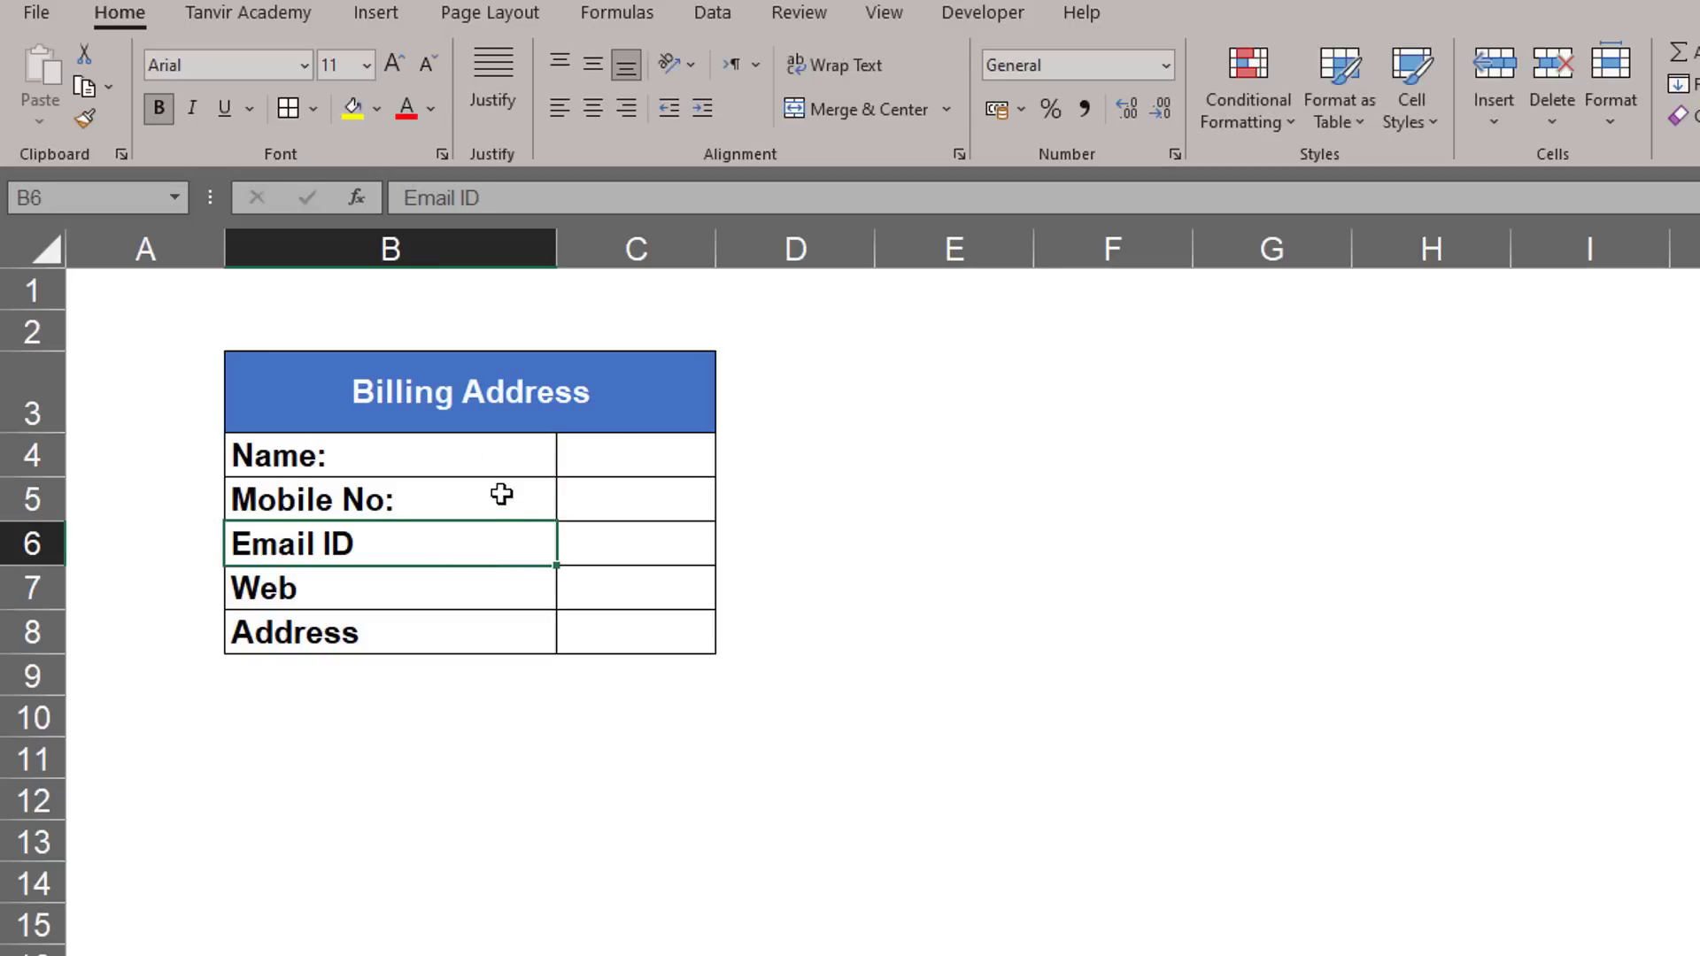
Remove the colons from the Name and Mobile No labels in B4 and B5.
left_click_drag(502, 459, 501, 647)
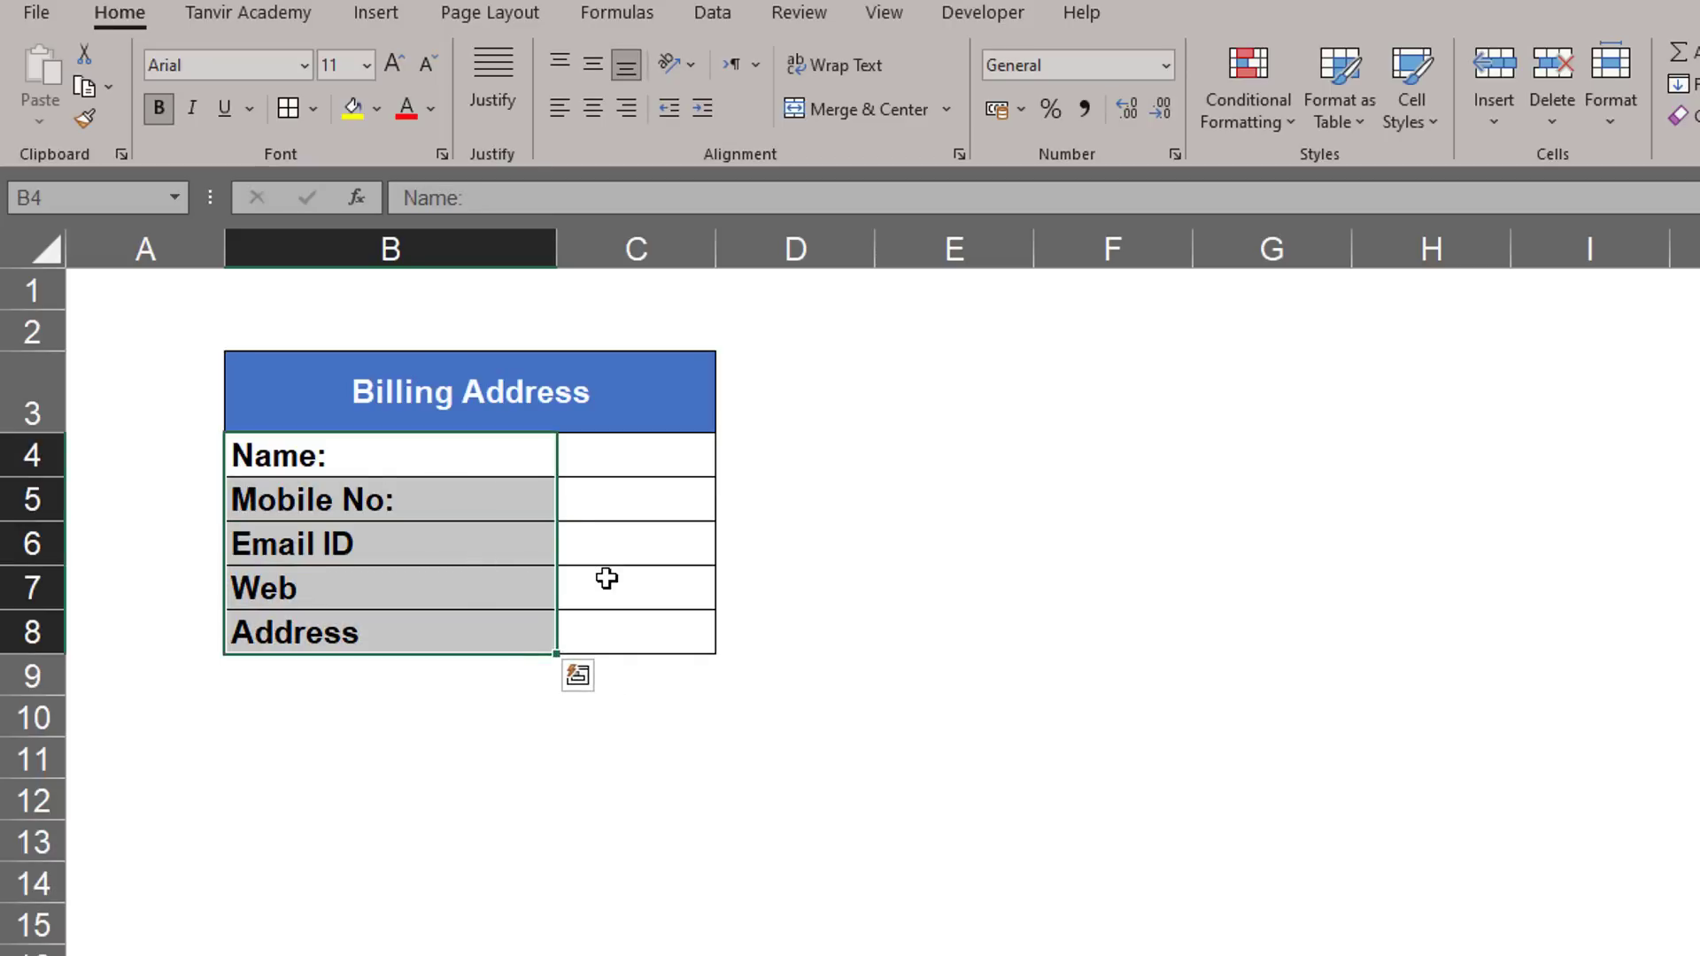
left_click_drag(549, 432, 561, 657)
key("Escape")
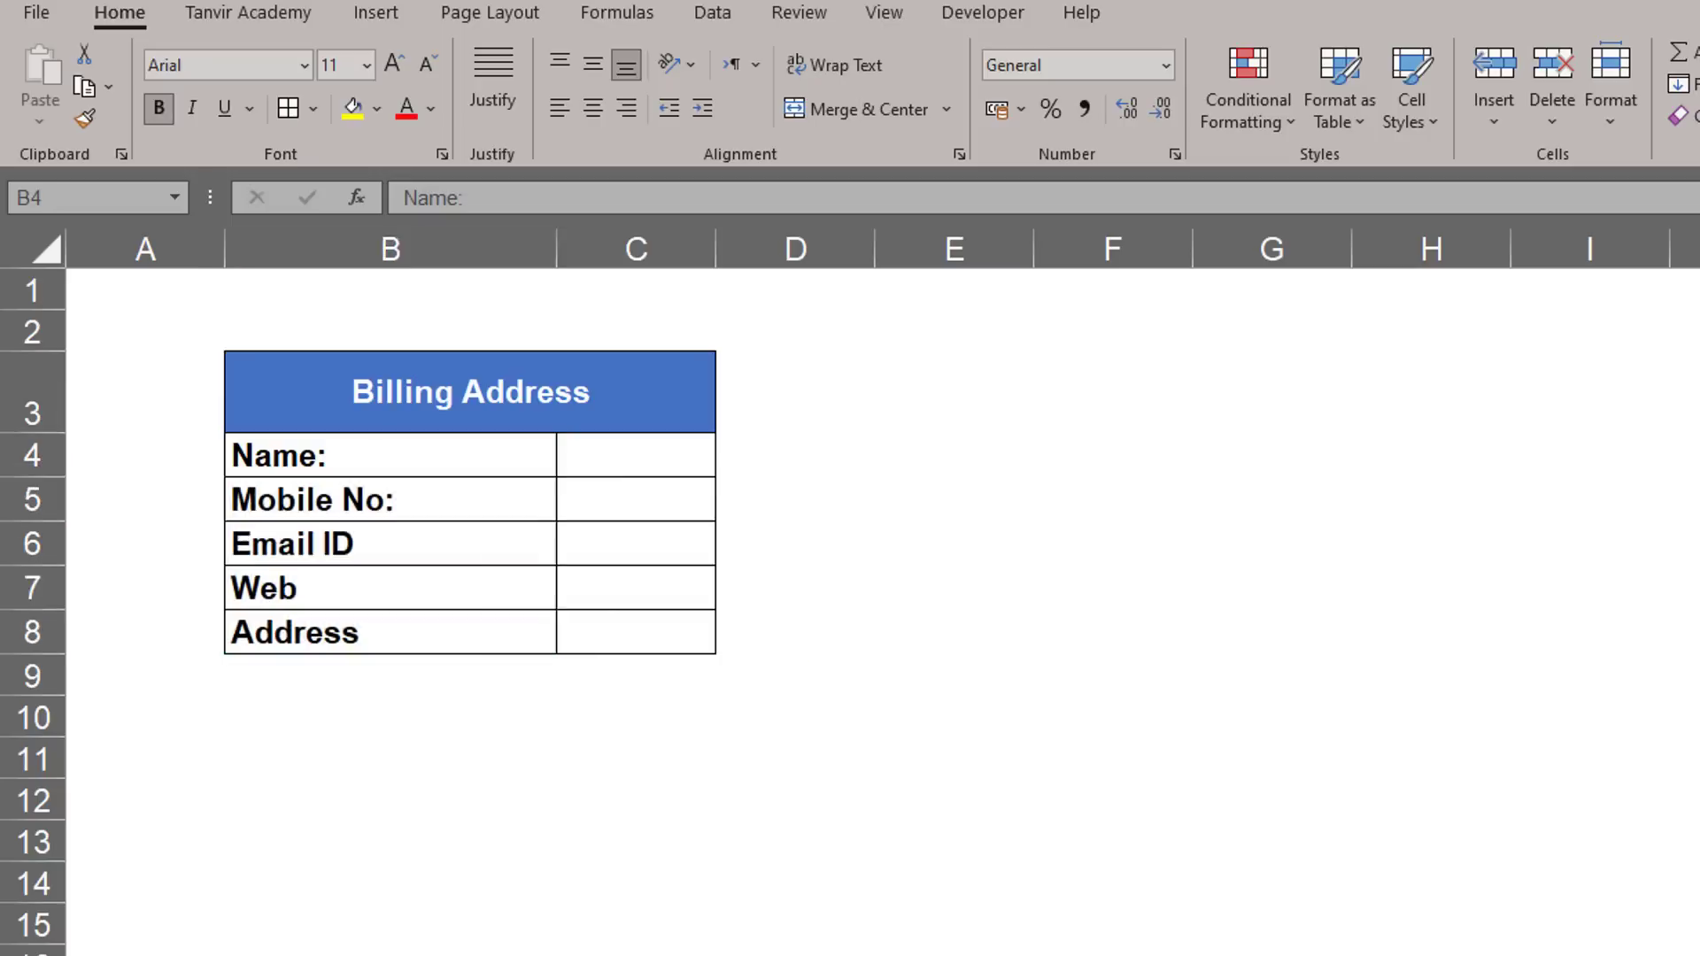
left_click(496, 453)
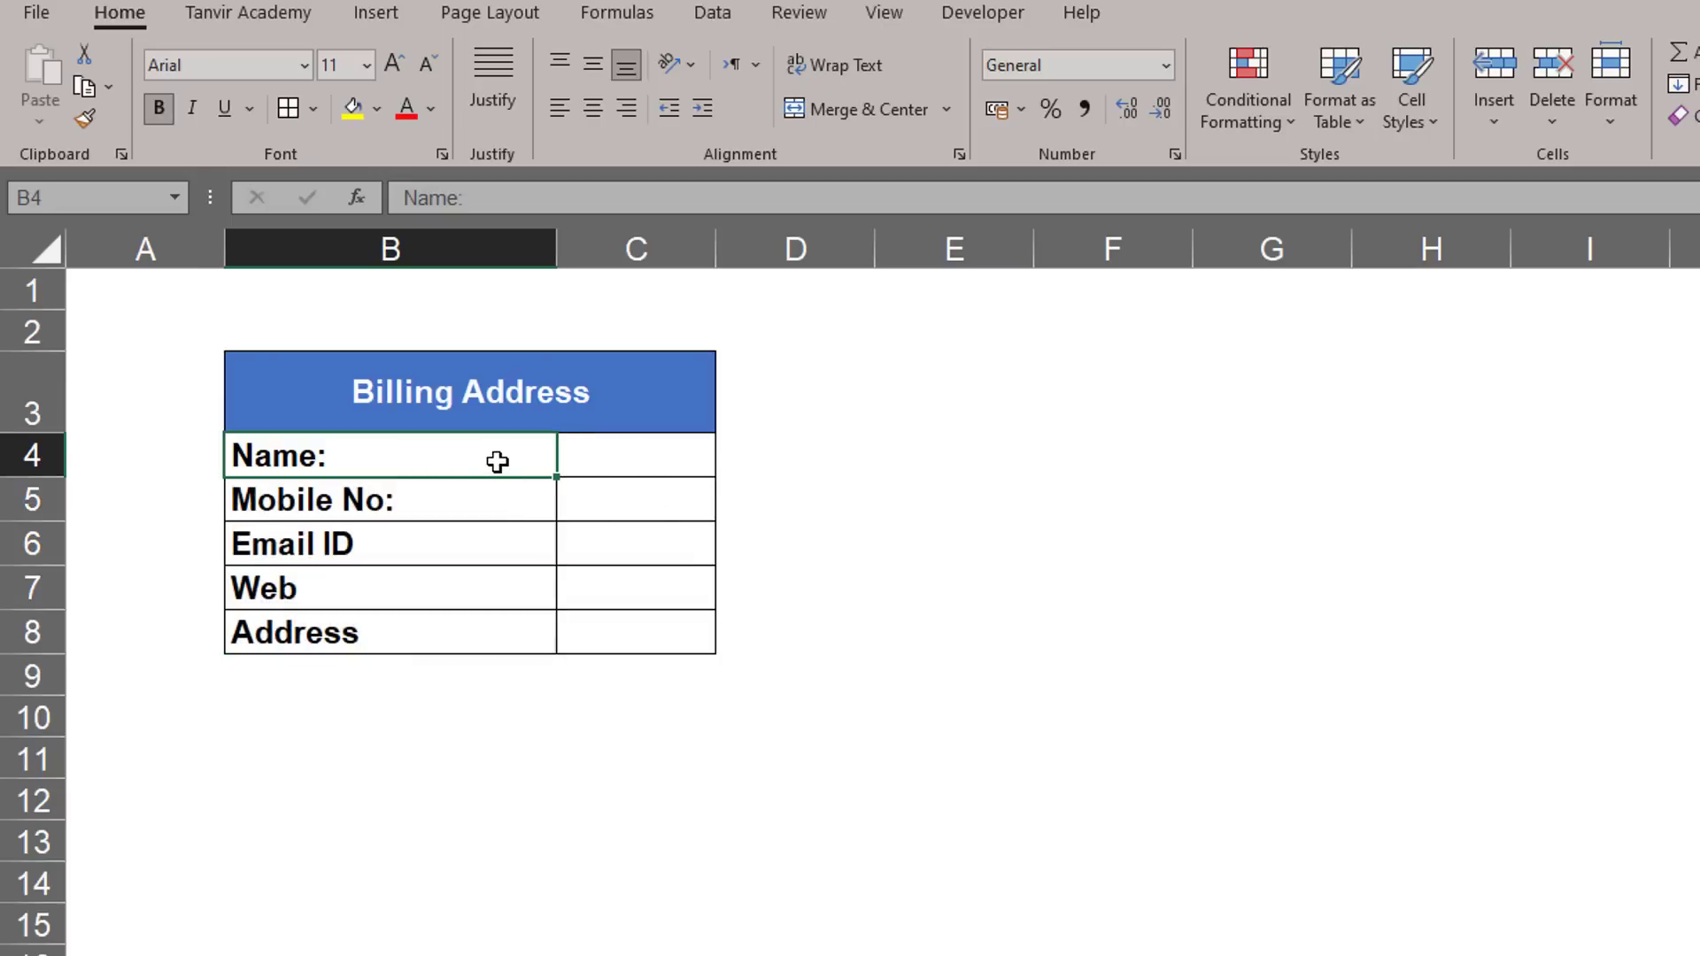
double_click(496, 457)
key("BackSpace")
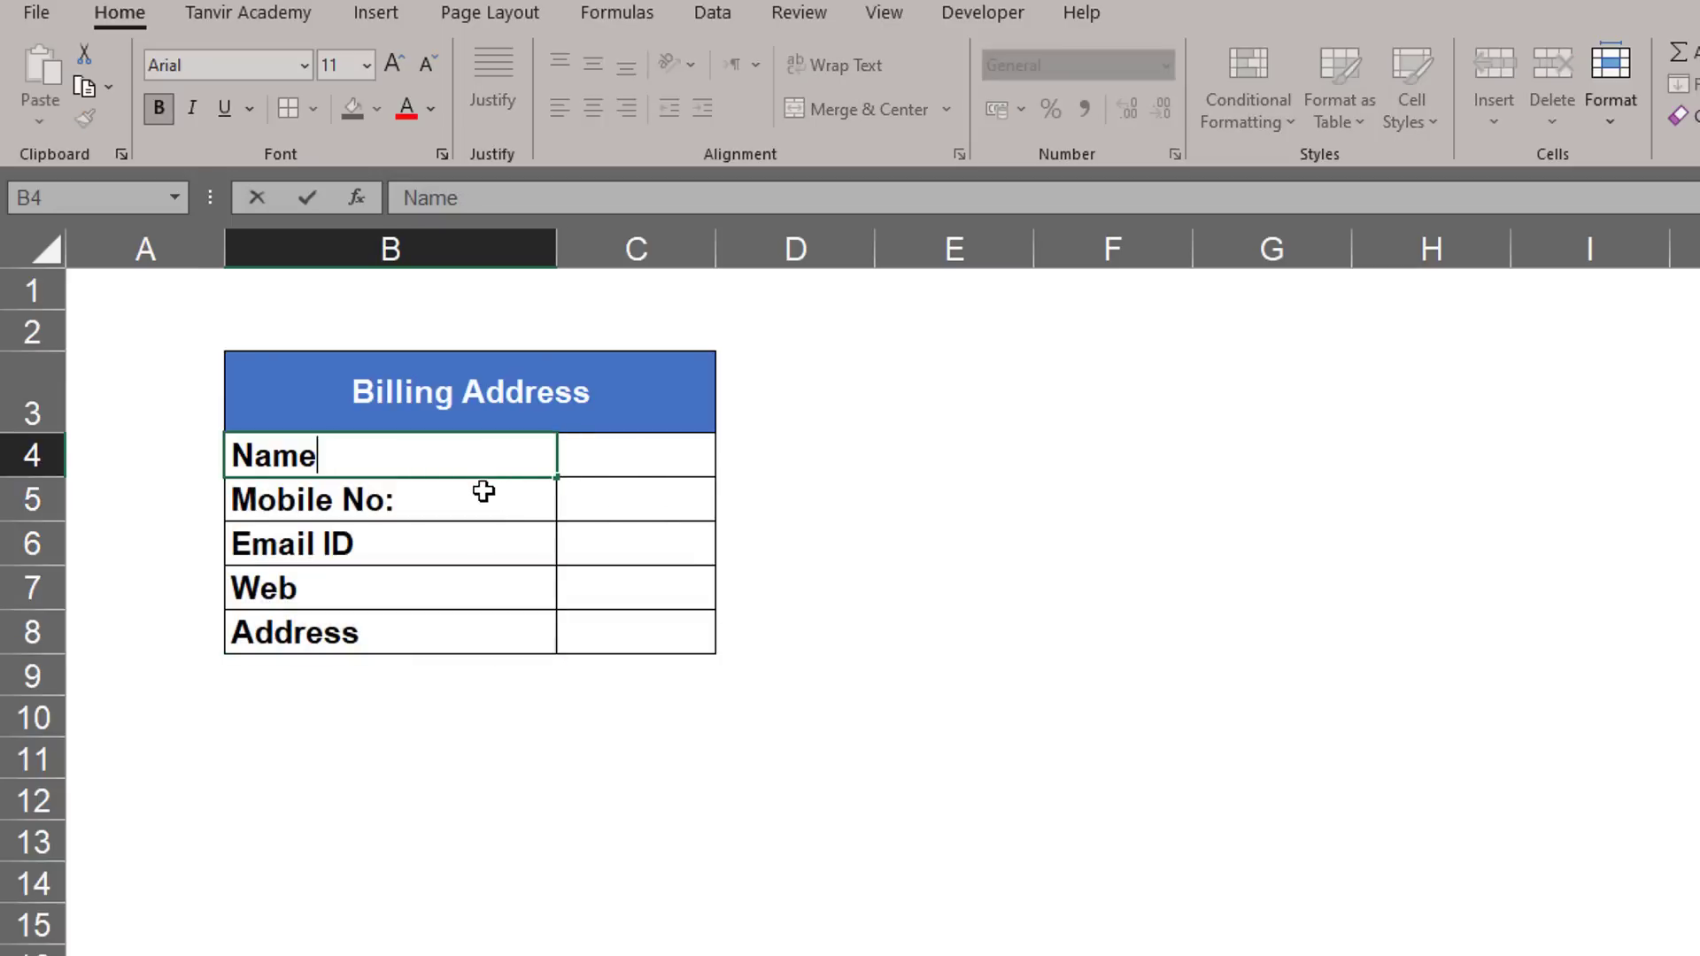
double_click(483, 490)
key("BackSpace")
key("Return")
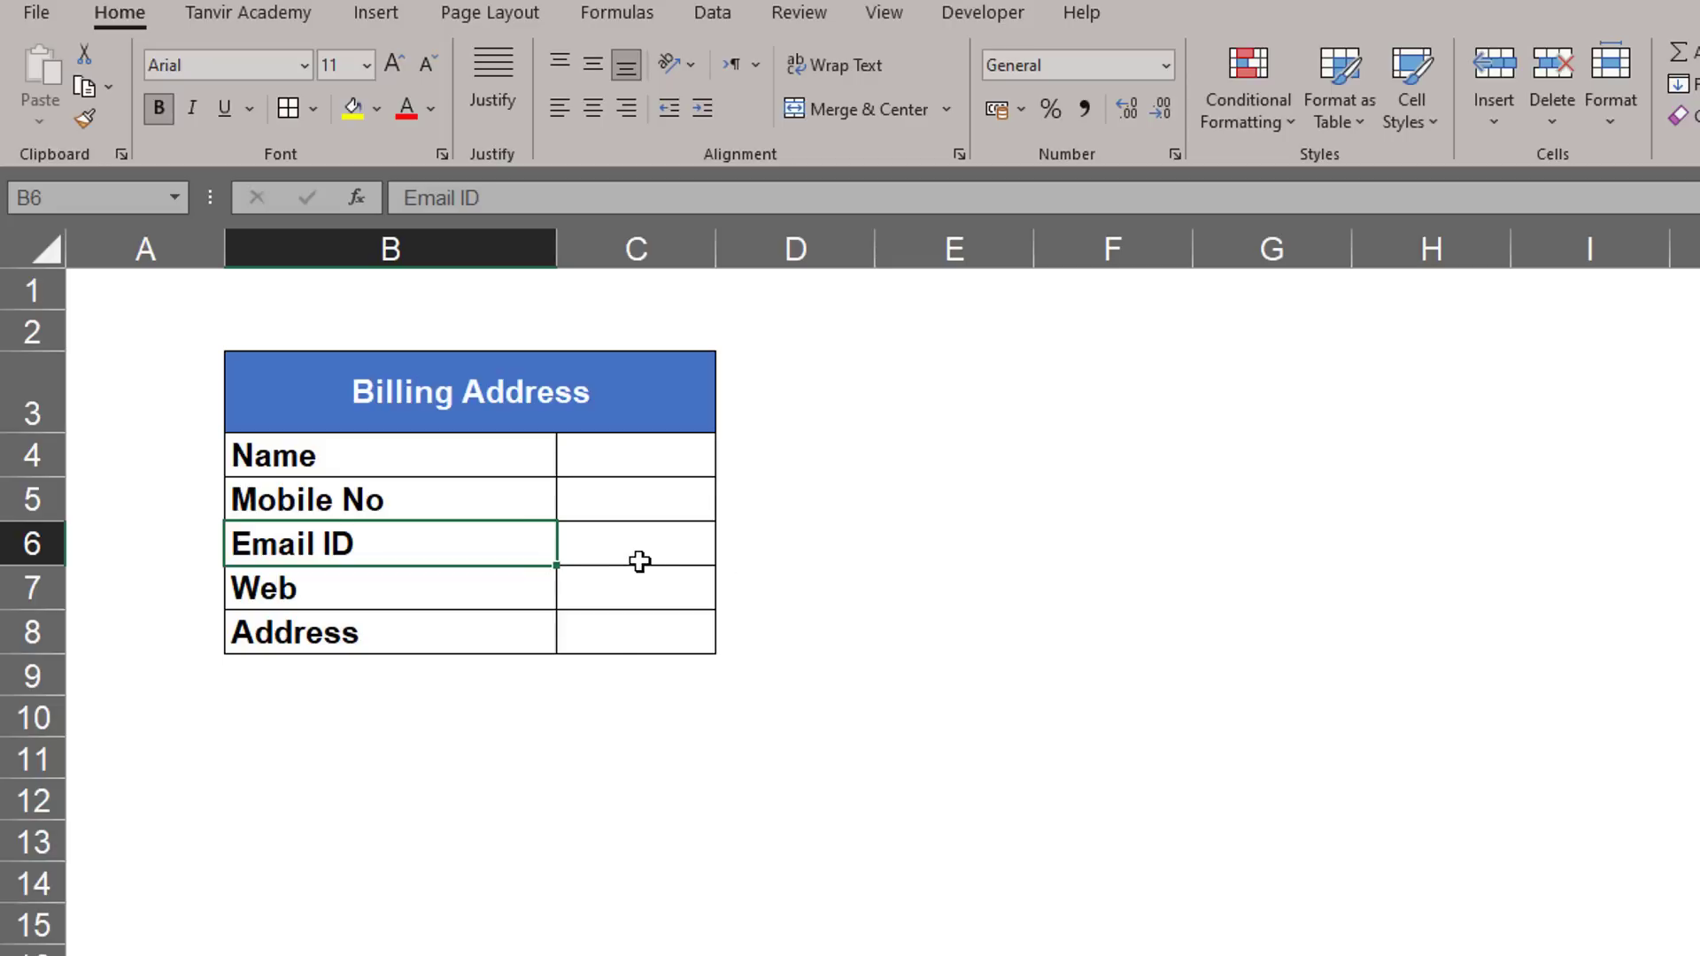
Insert a column before column C and enter a colon in each of its cells C4:C8.
right_click(626, 248)
left_click(719, 477)
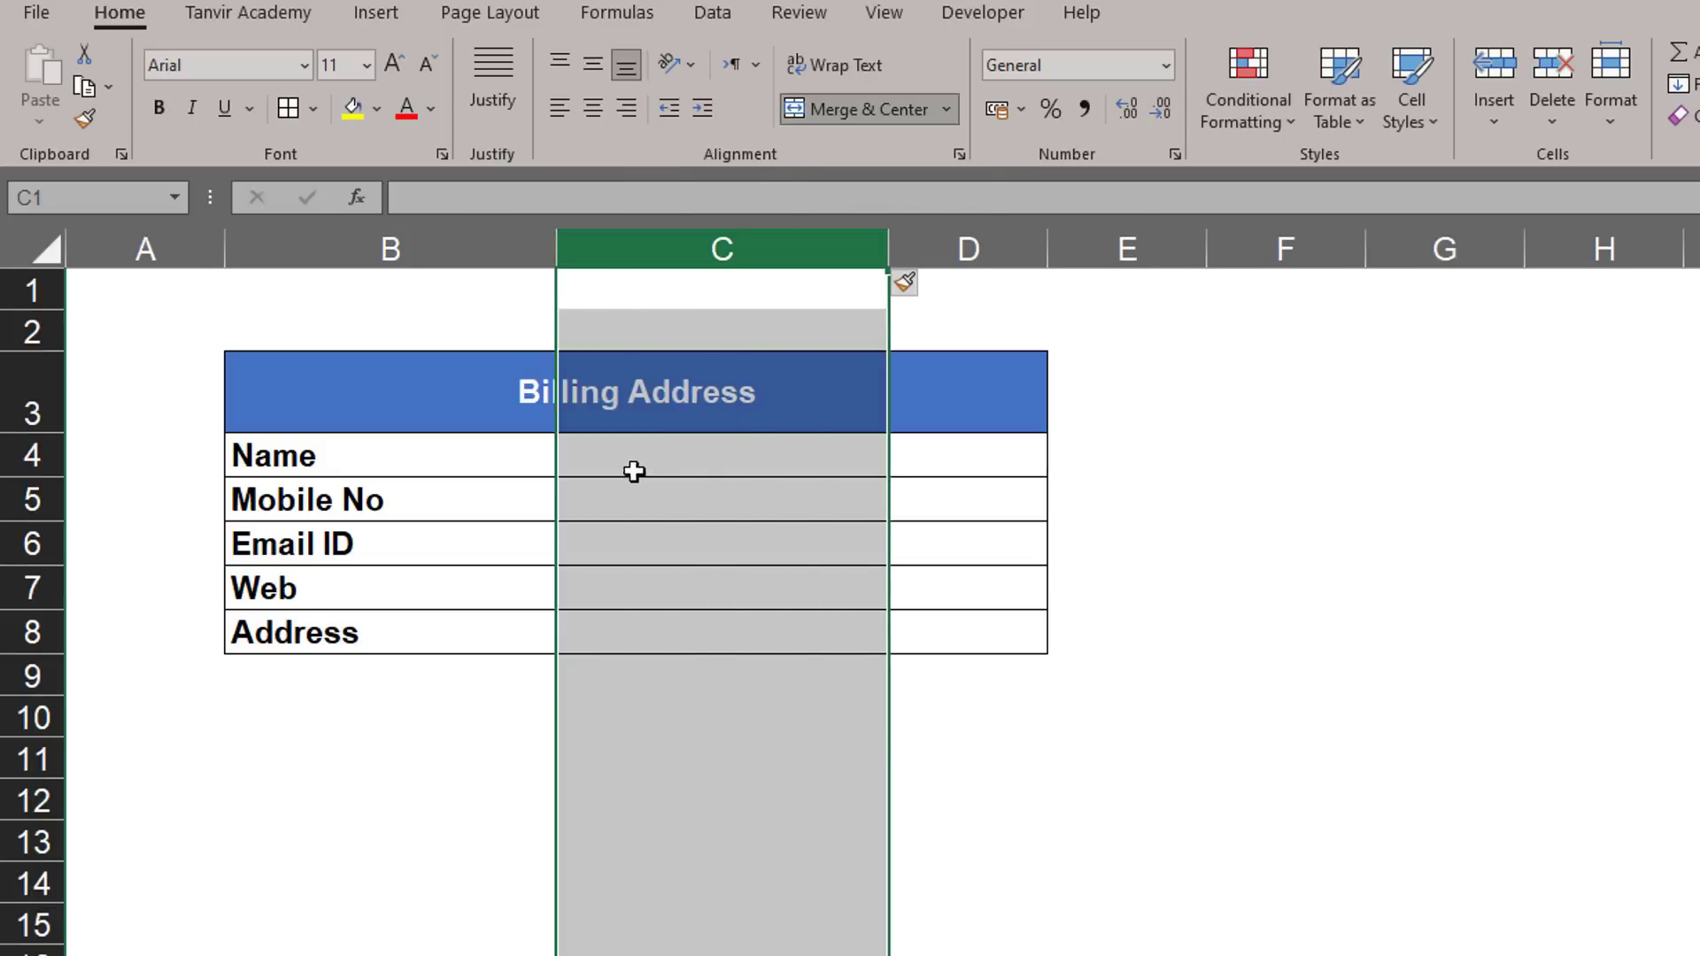
left_click(634, 467)
type(":")
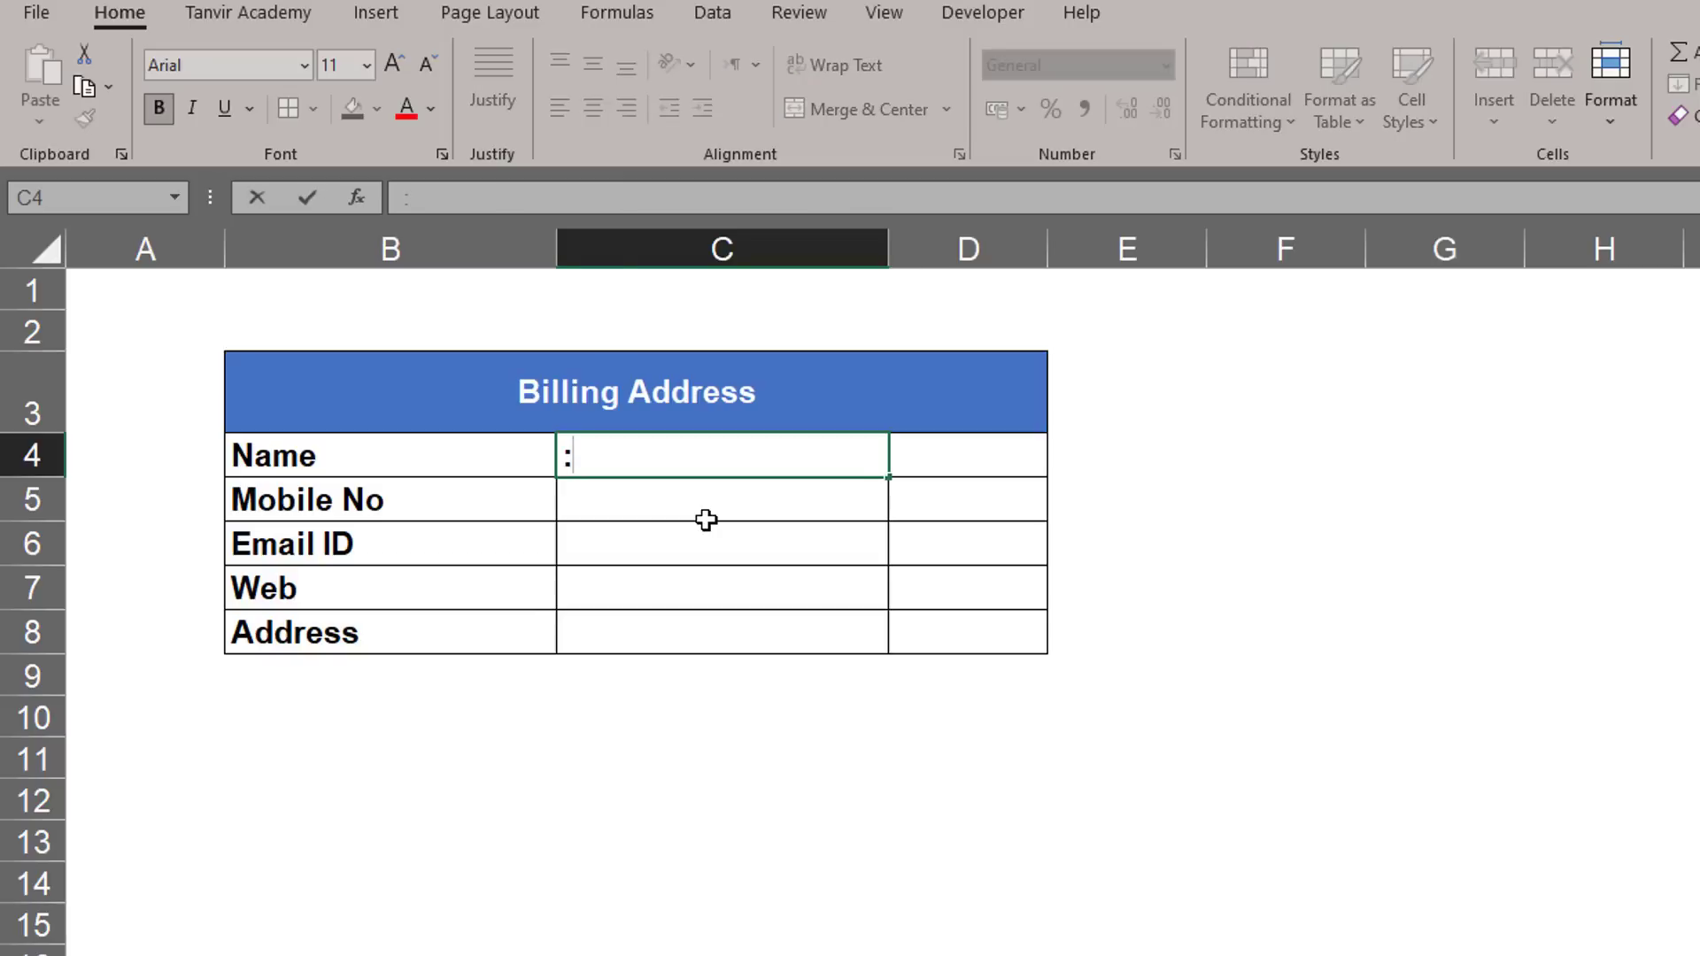
key("ctrl+Return")
key("ctrl+c")
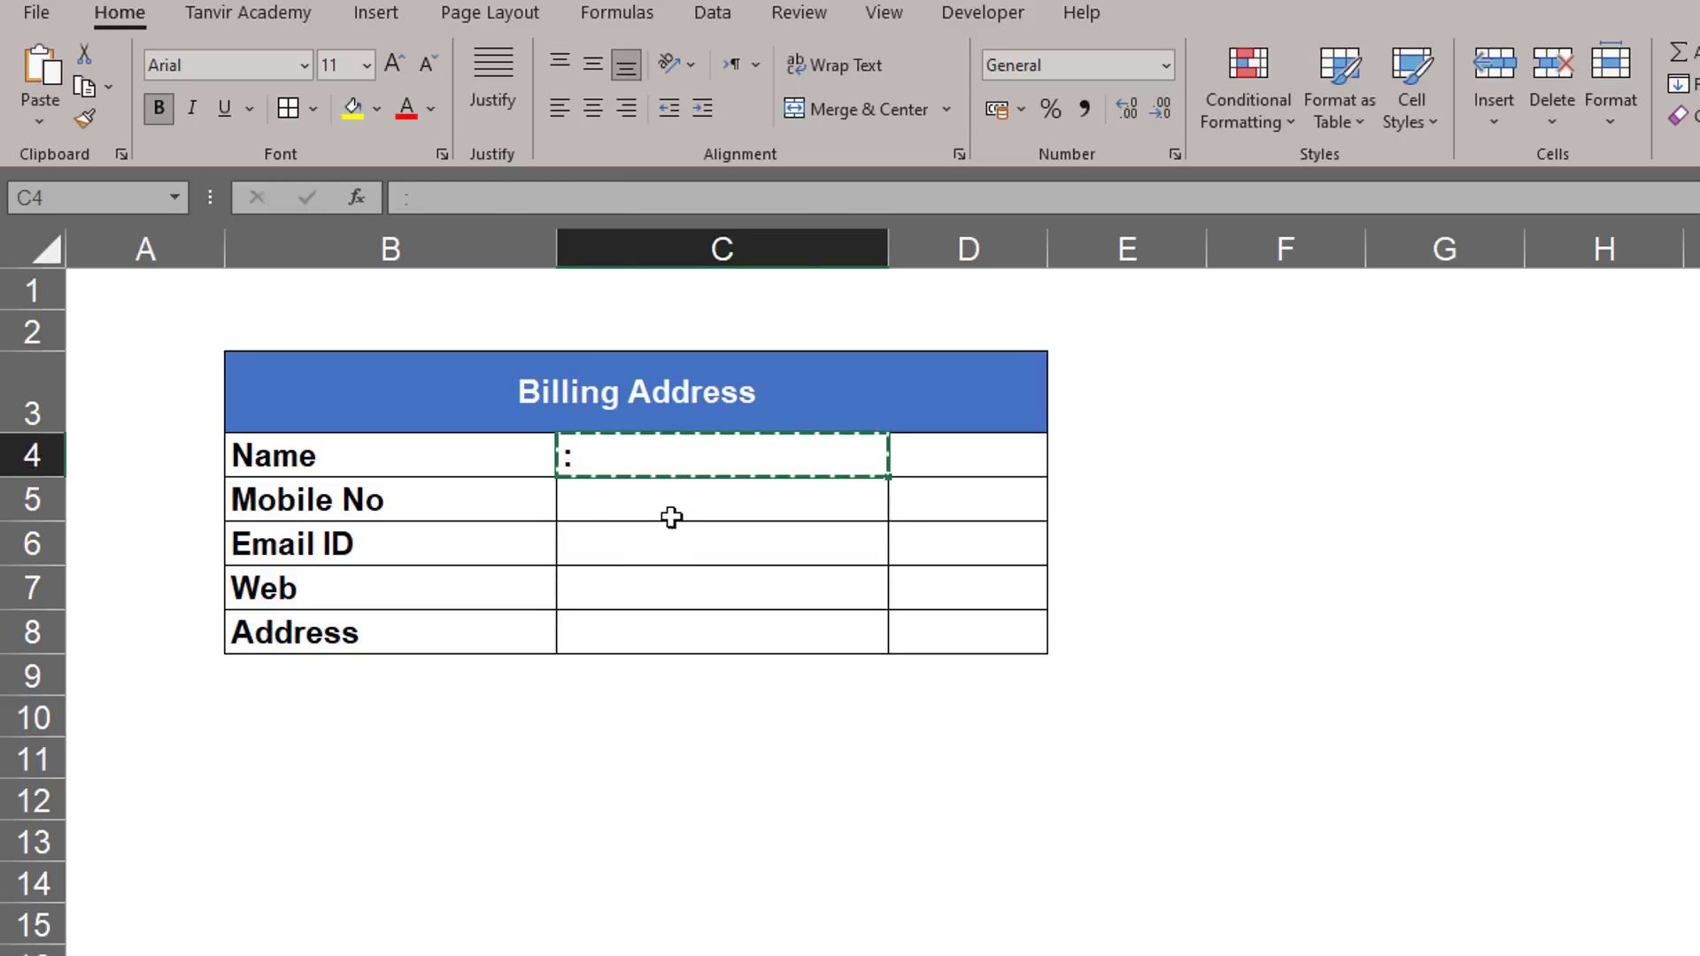
left_click_drag(672, 513, 665, 638)
key("ctrl+v")
left_click(722, 672)
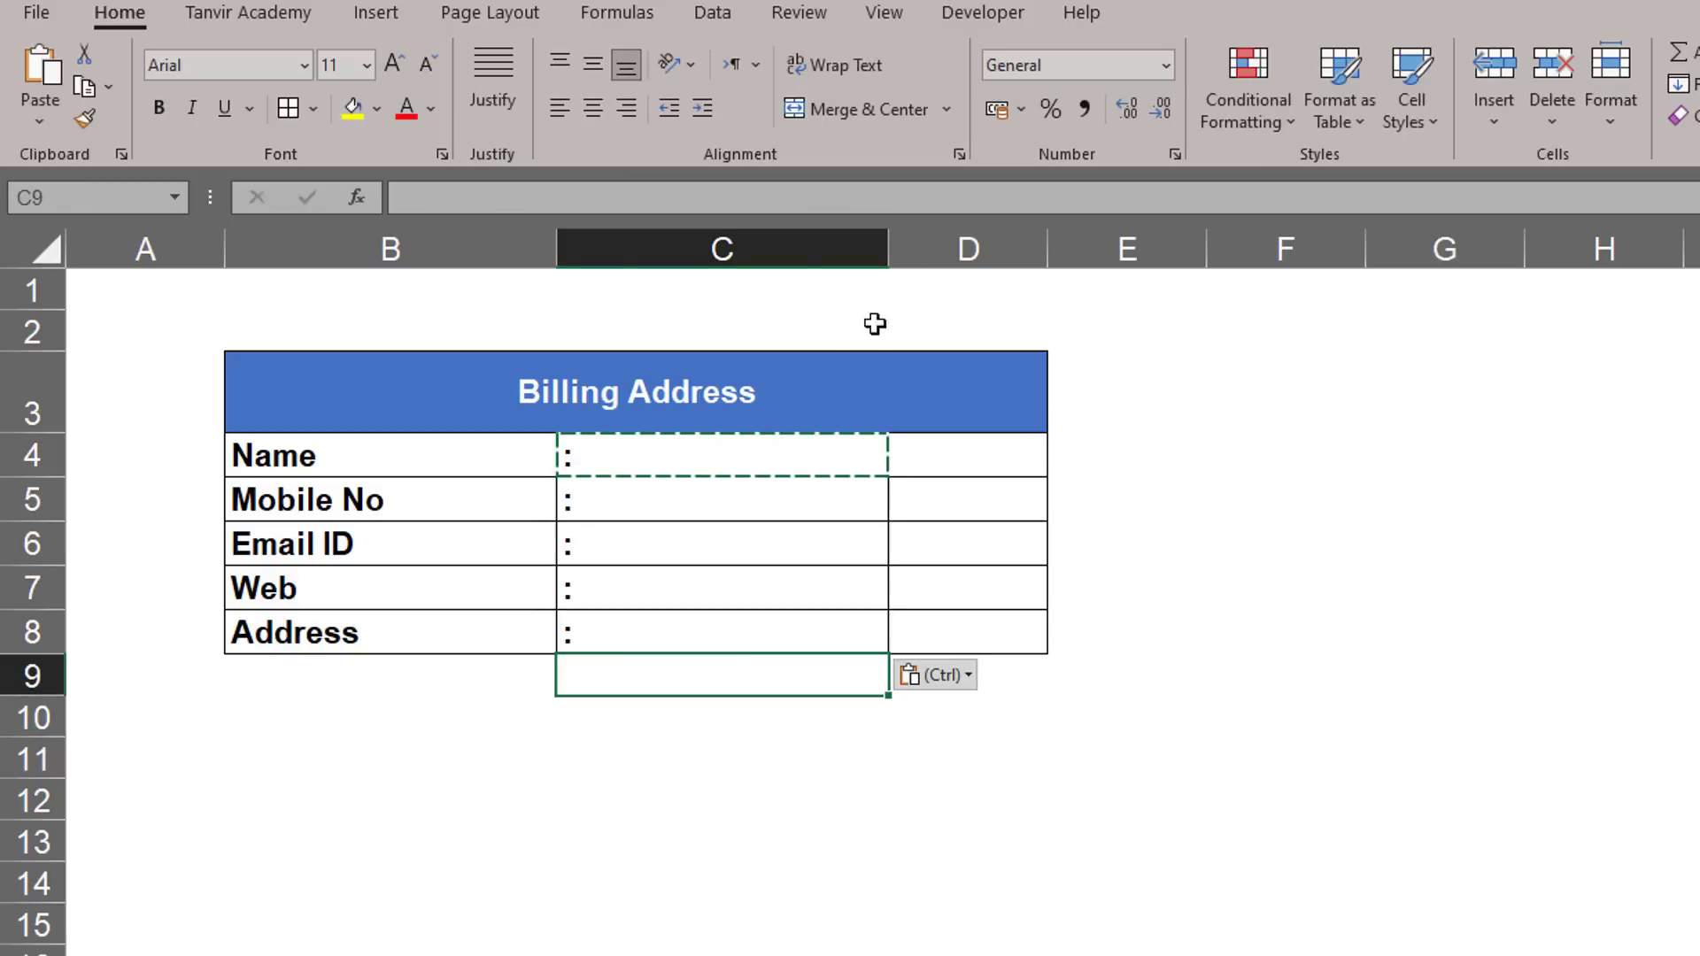
Narrow column C so it is just wide enough for the colons.
left_click(872, 240)
left_click_drag(889, 243, 582, 292)
left_click(678, 542)
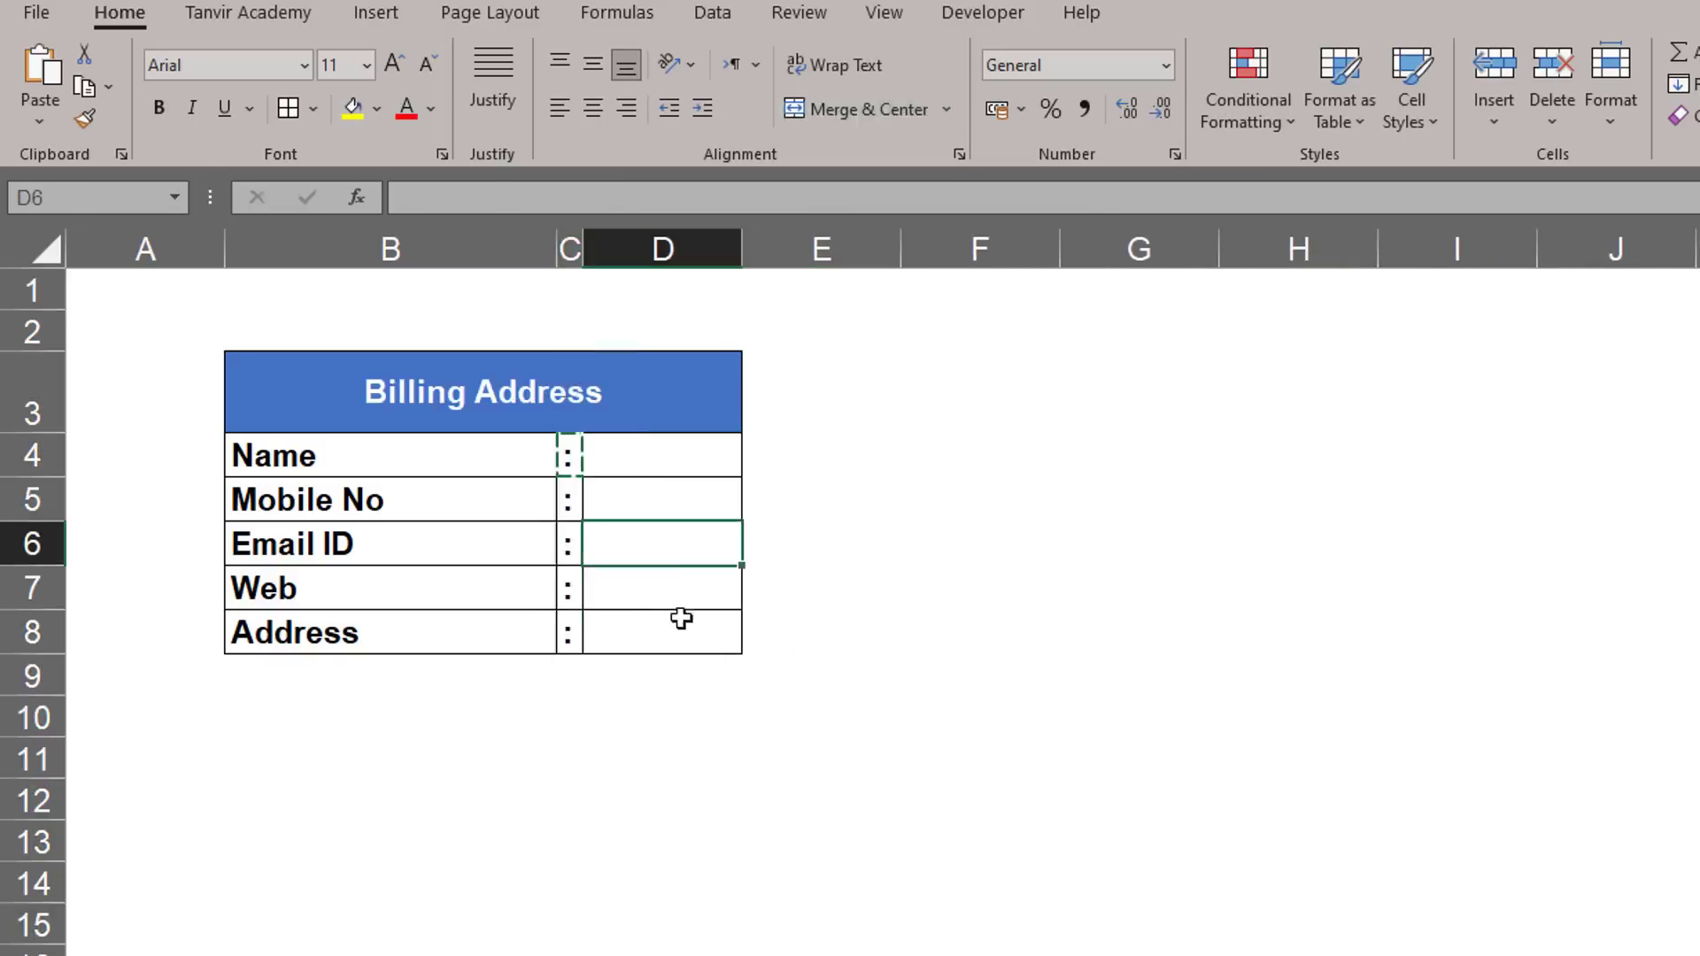
left_click(736, 709)
left_click(741, 873)
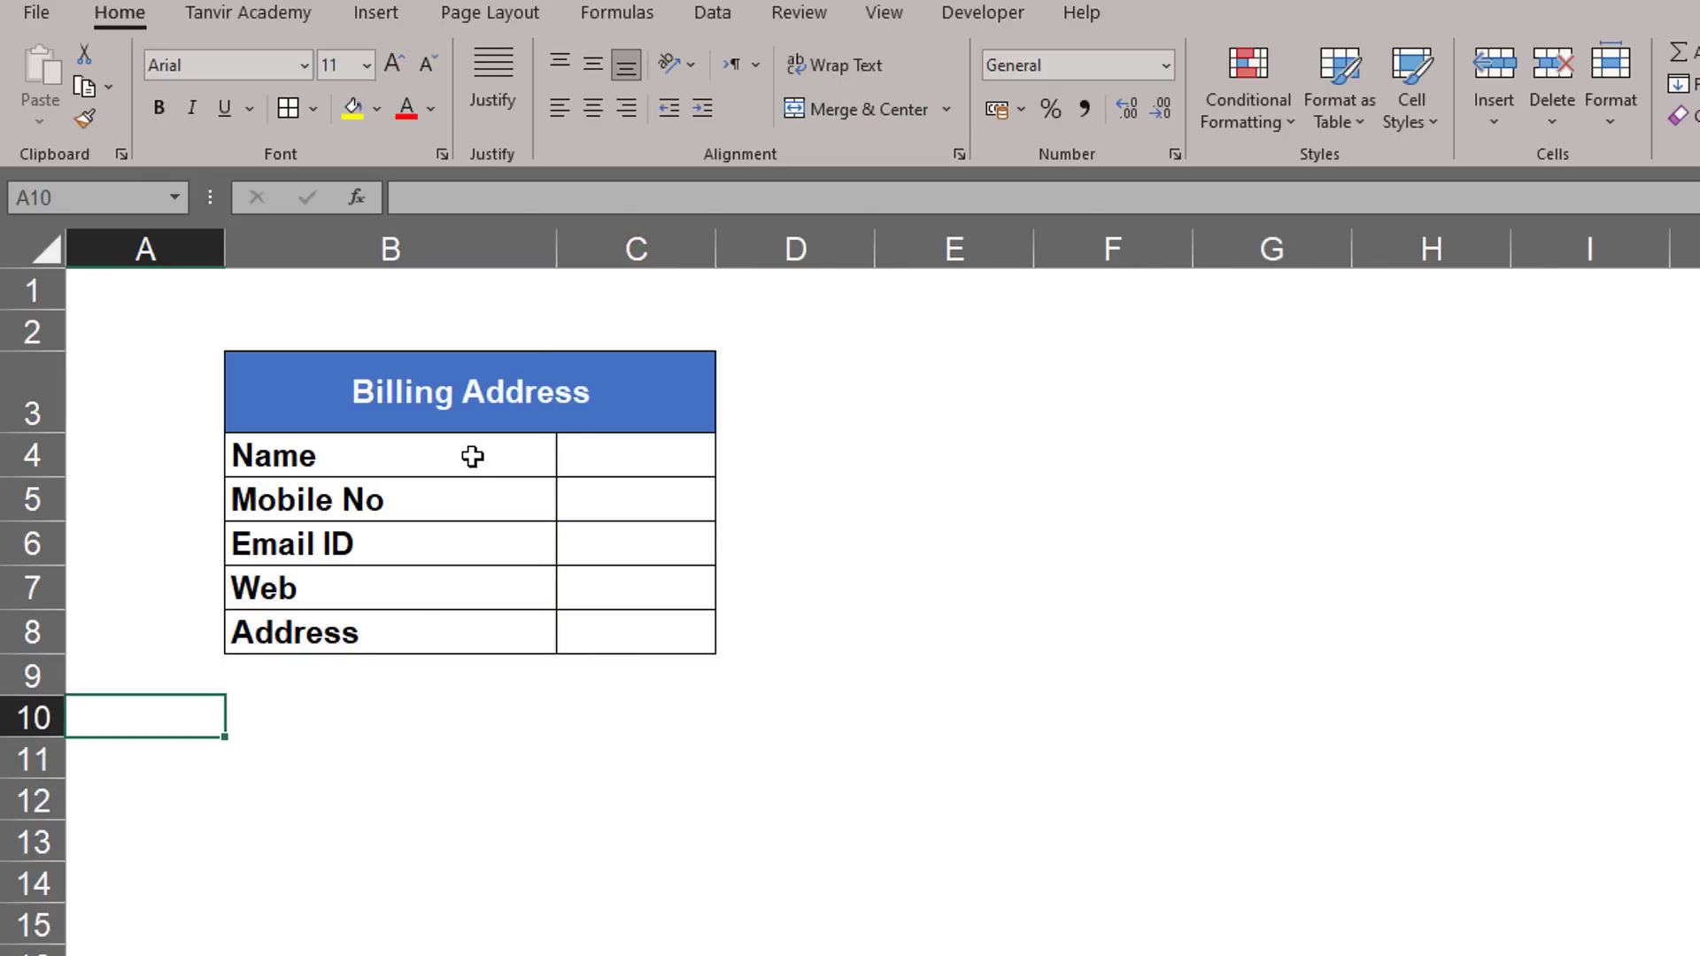
Apply the custom number format @* " :" to the Billing Address labels in B4:B8.
left_click_drag(473, 456, 462, 620)
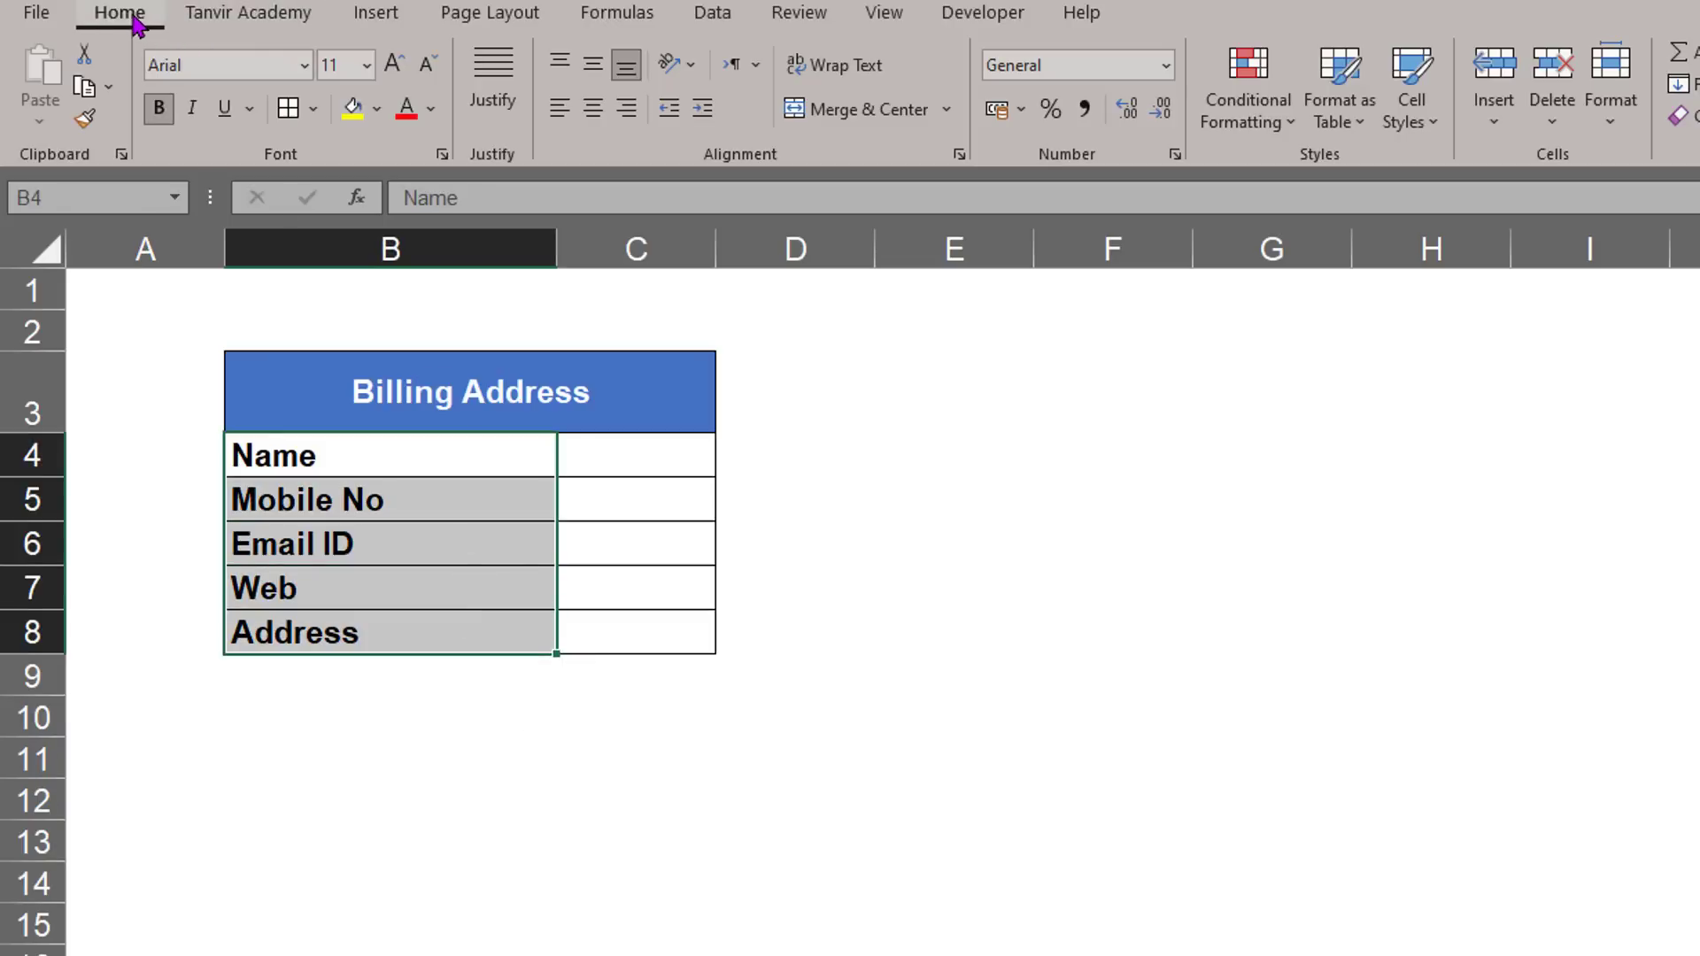
left_click(1175, 155)
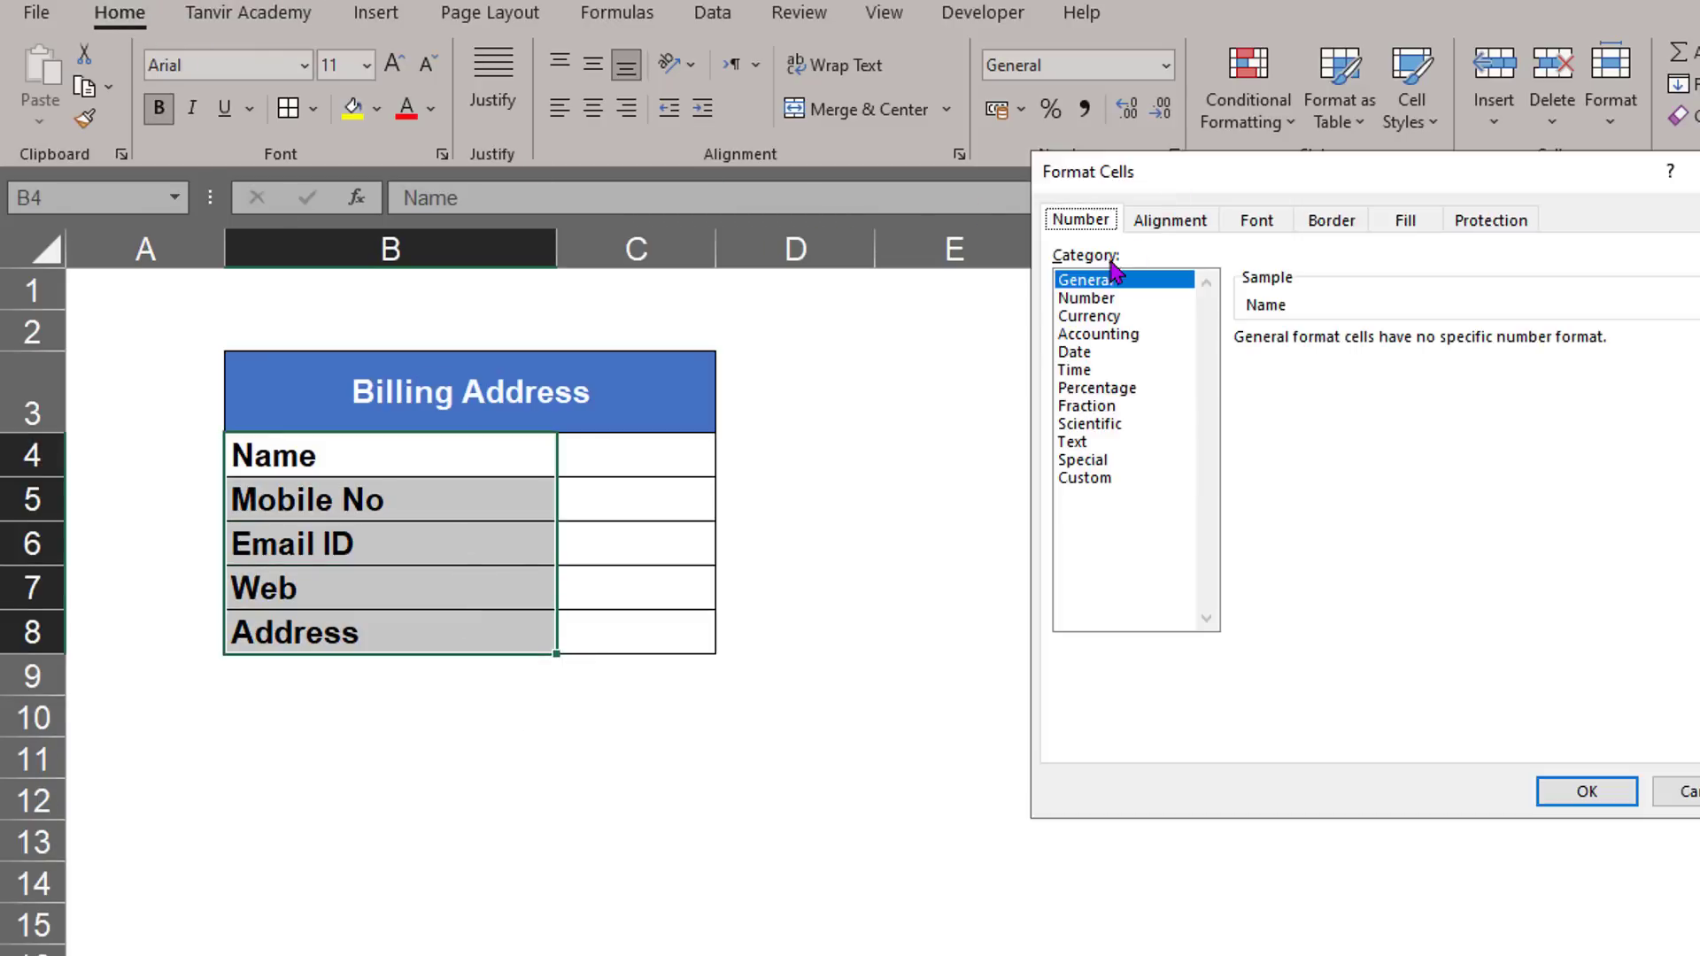
left_click_drag(1174, 174, 913, 285)
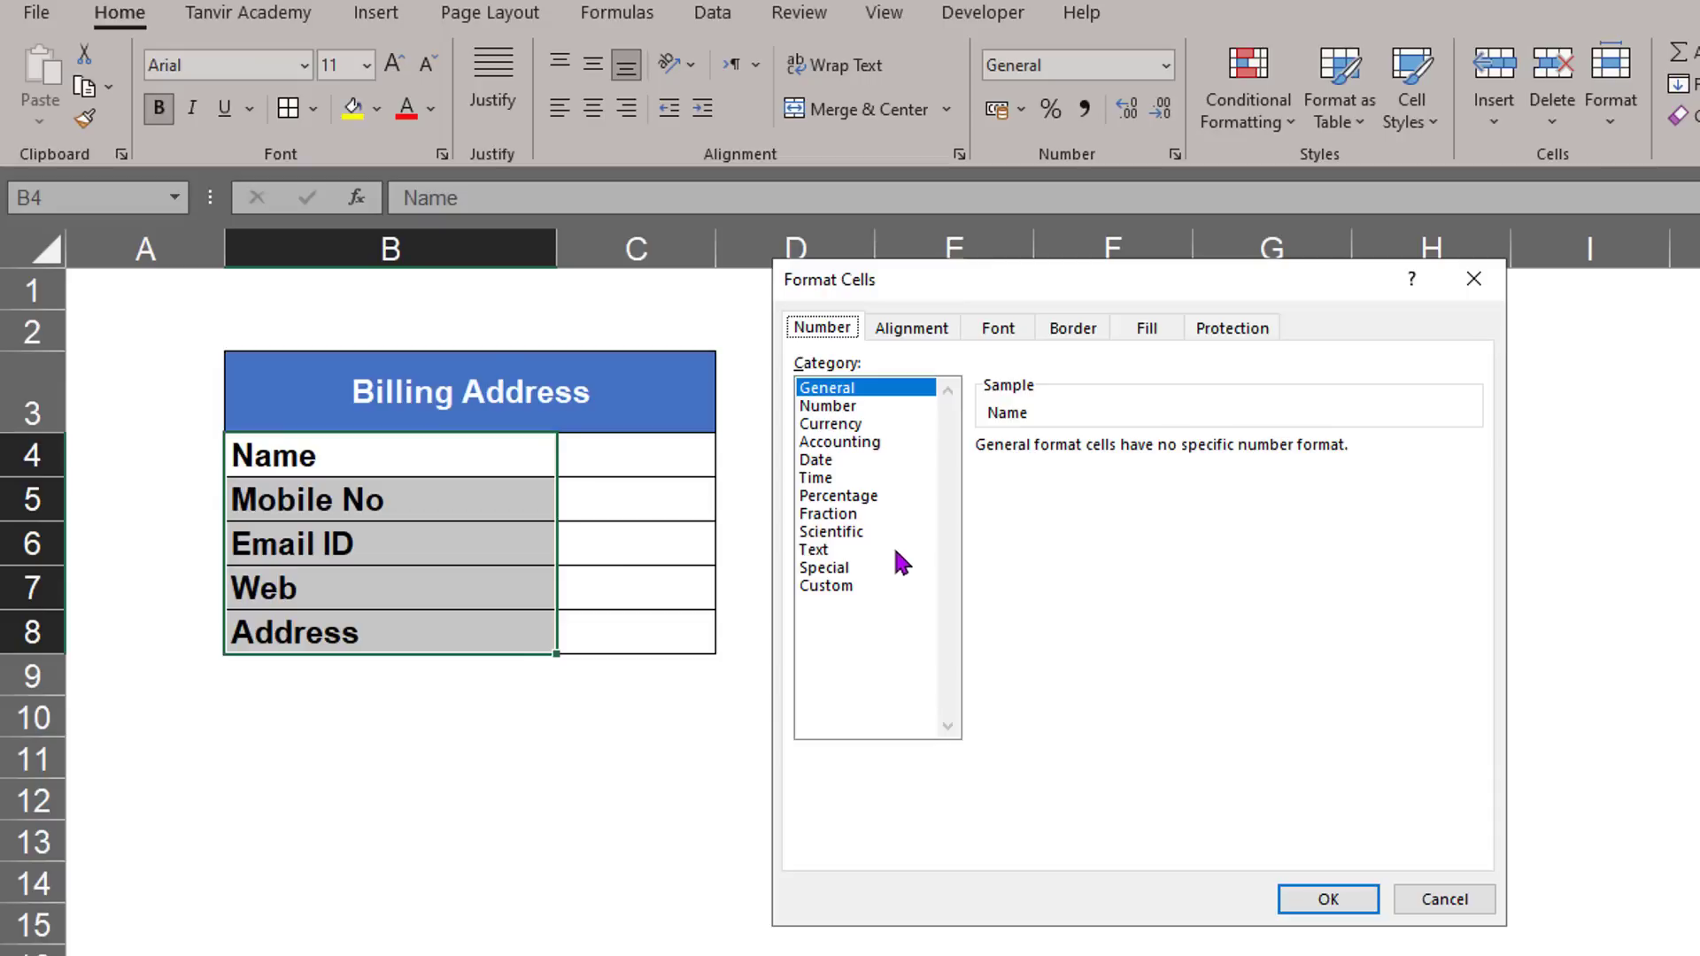
left_click(832, 585)
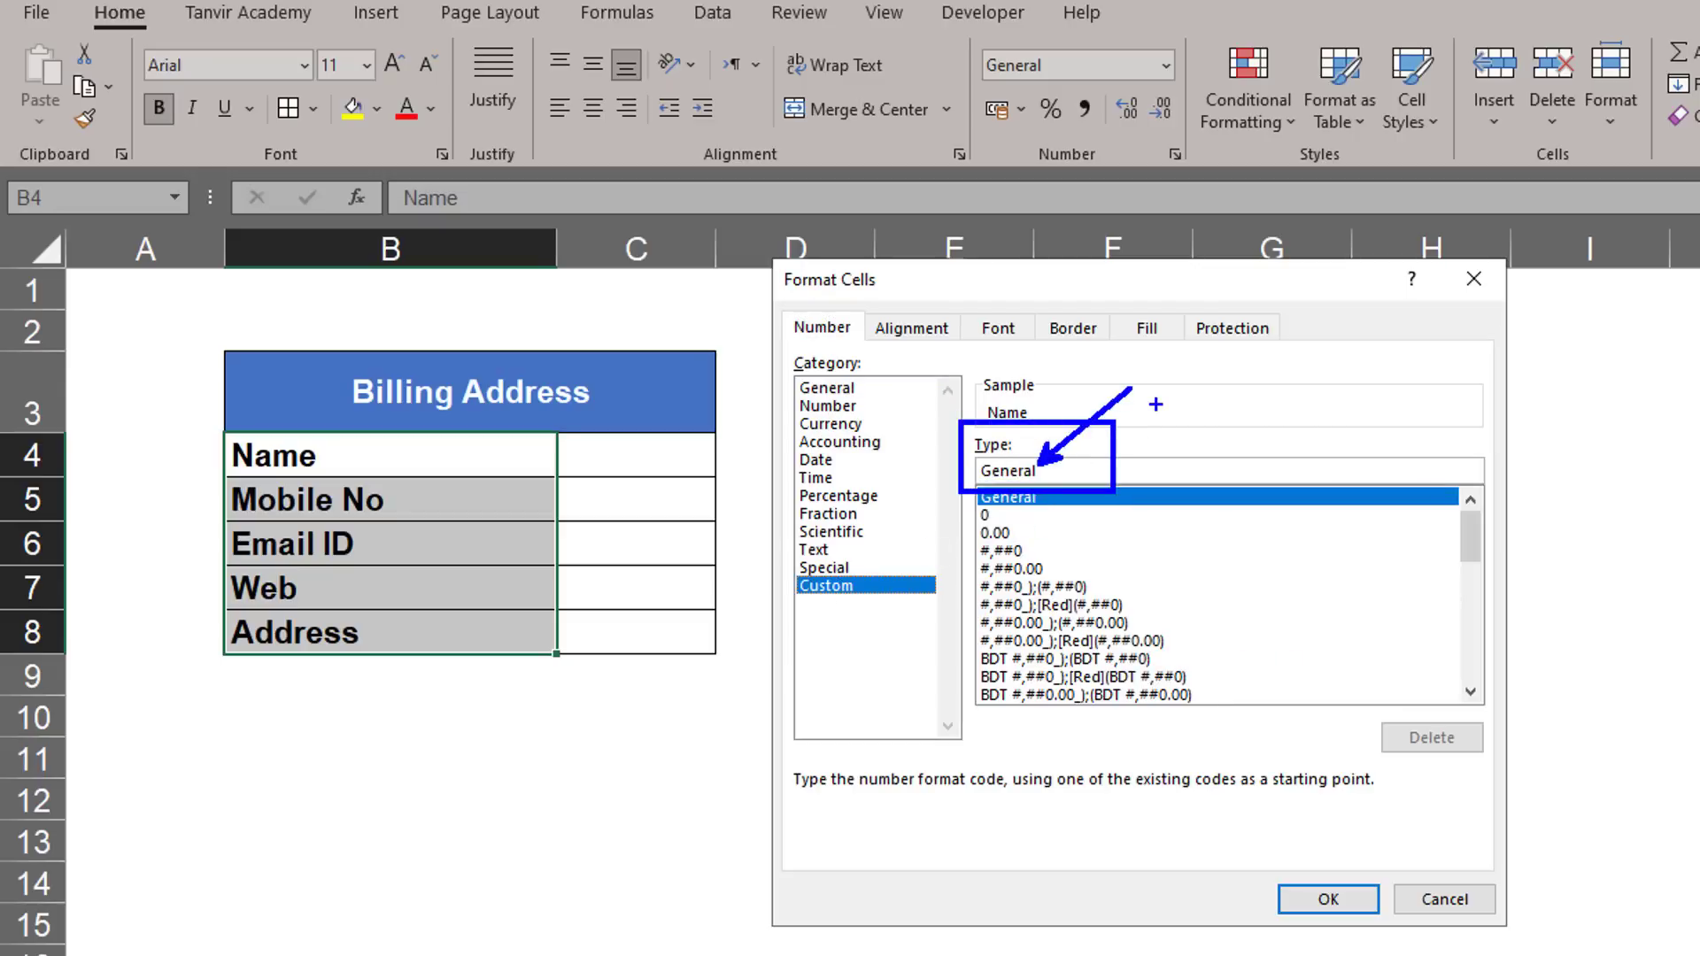
key("Escape")
left_click_drag(1046, 471, 969, 458)
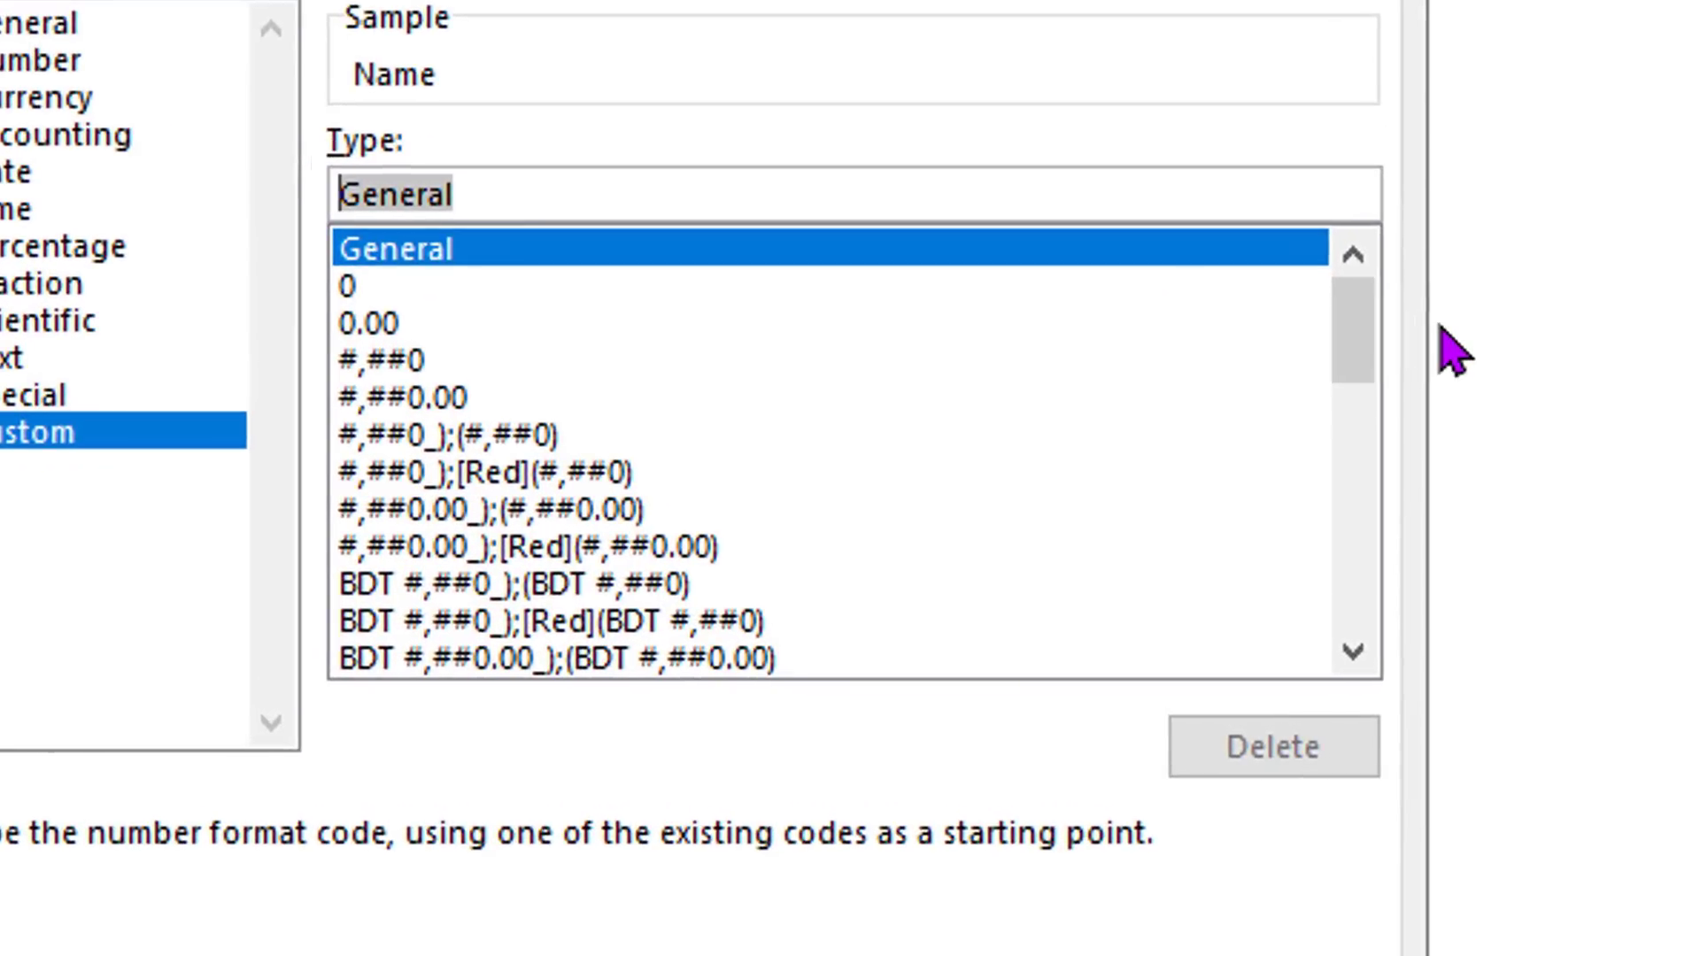
key("BackSpace")
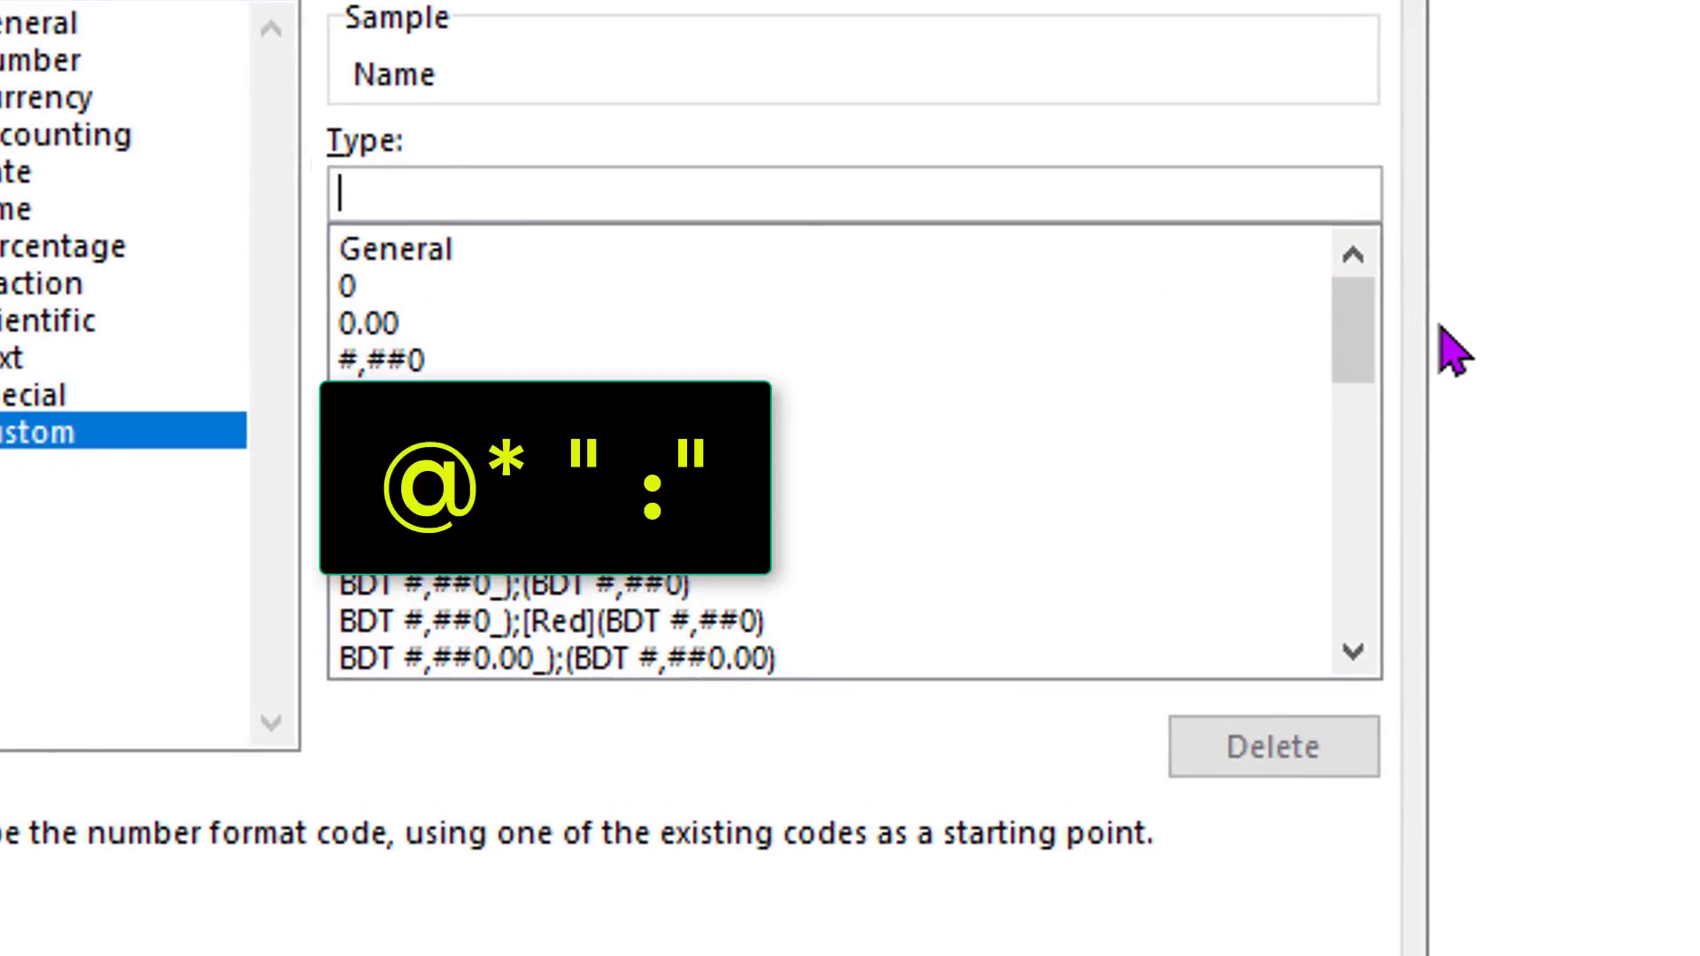
type("@")
type("*")
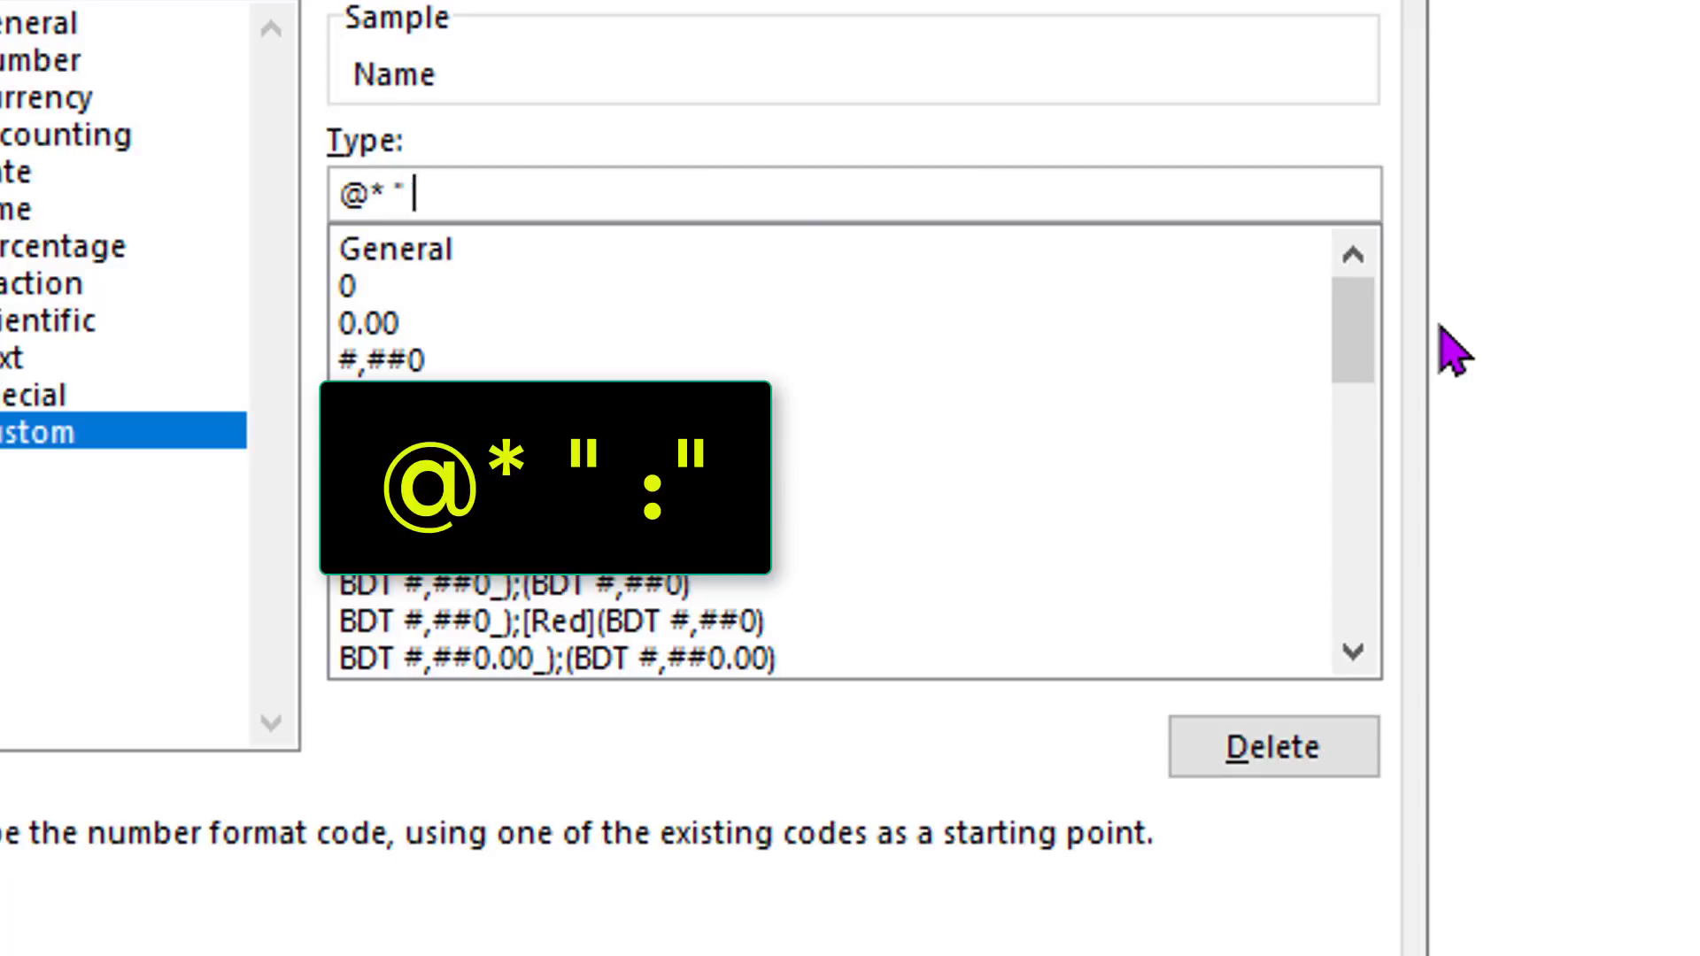
type("\" :\"")
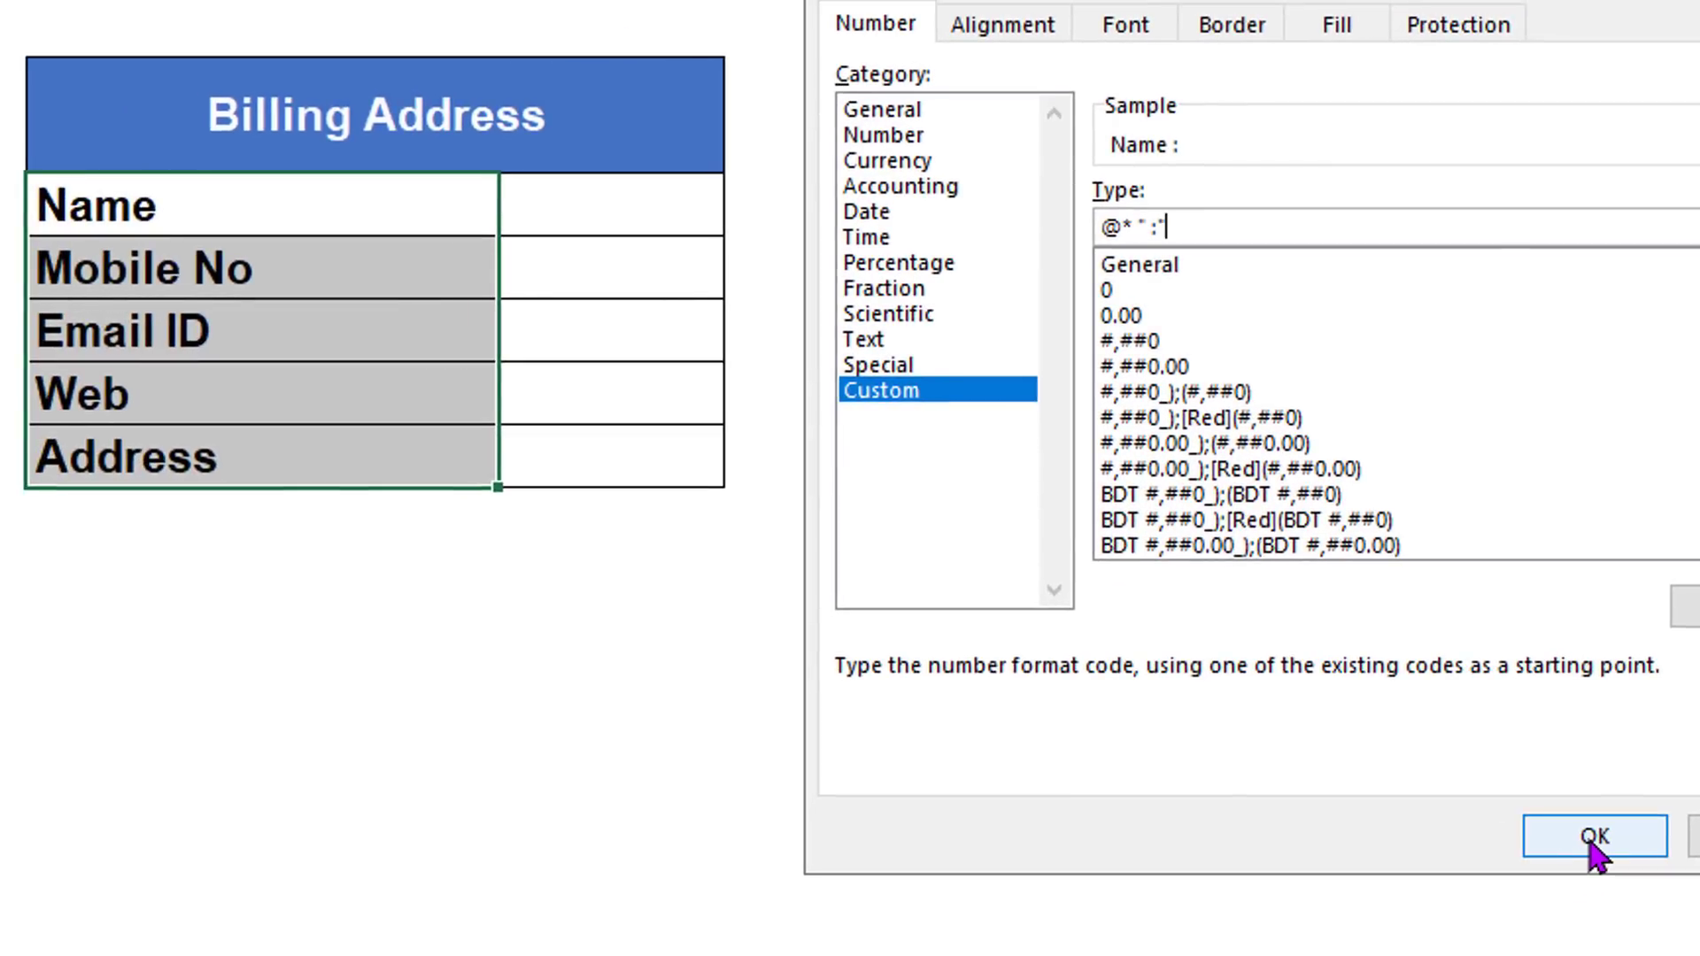
left_click(1594, 837)
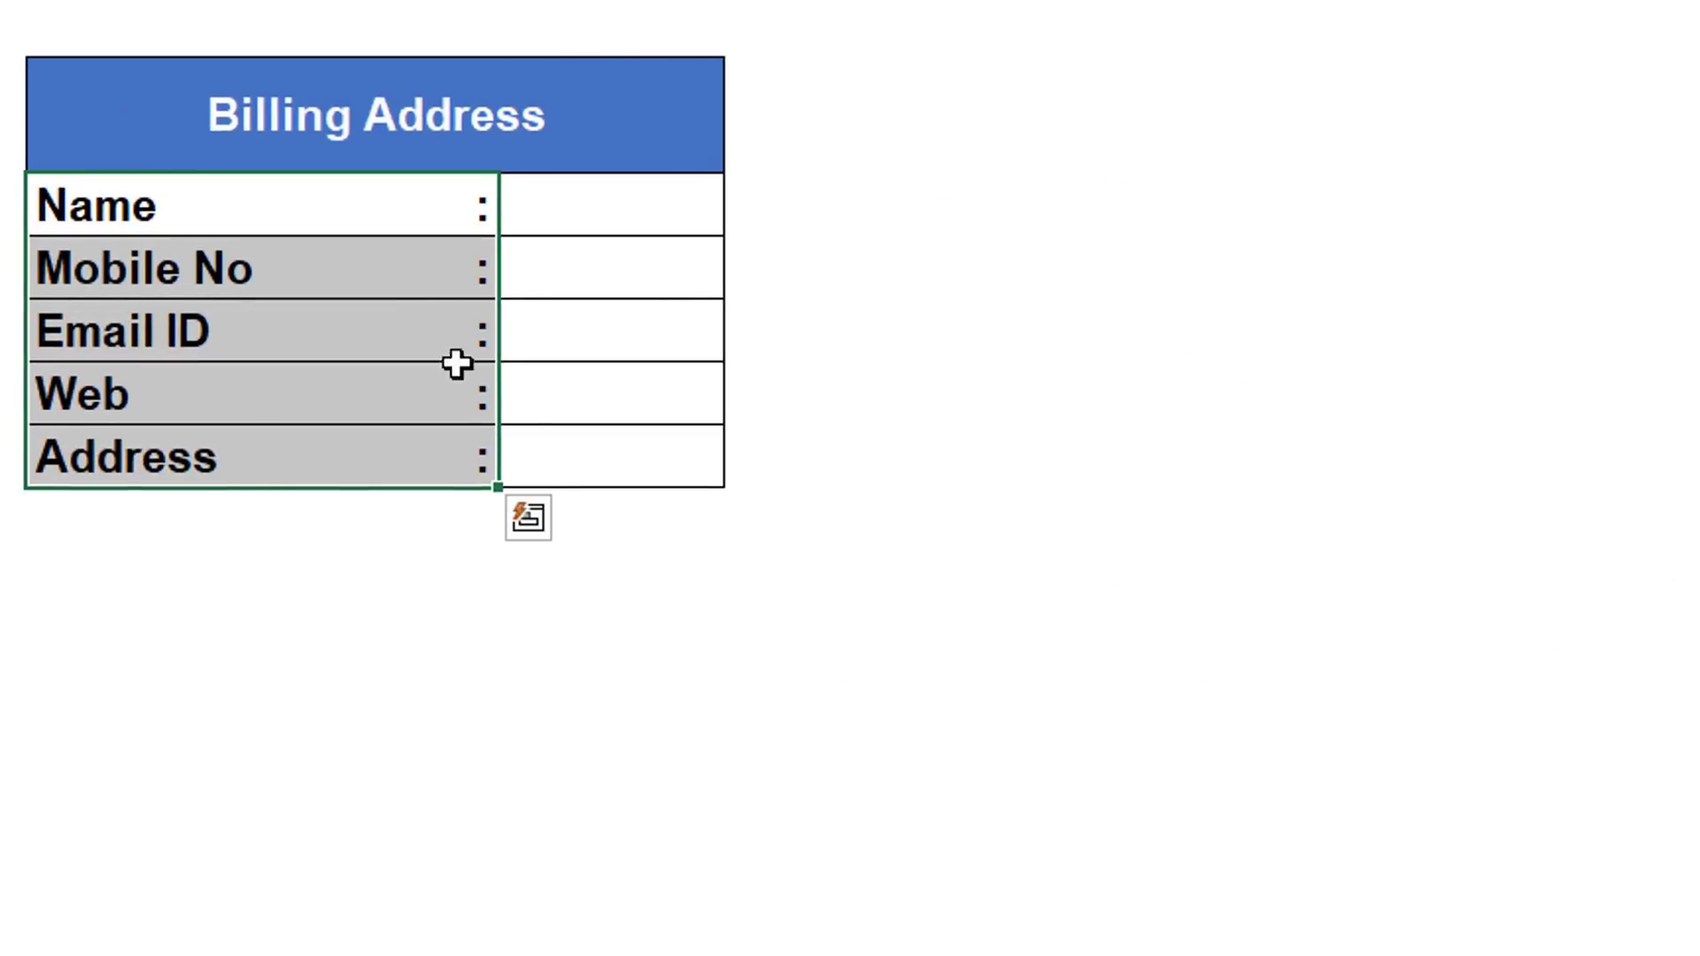
left_click(460, 319)
left_click(445, 218)
left_click_drag(446, 218, 436, 453)
left_click(391, 531)
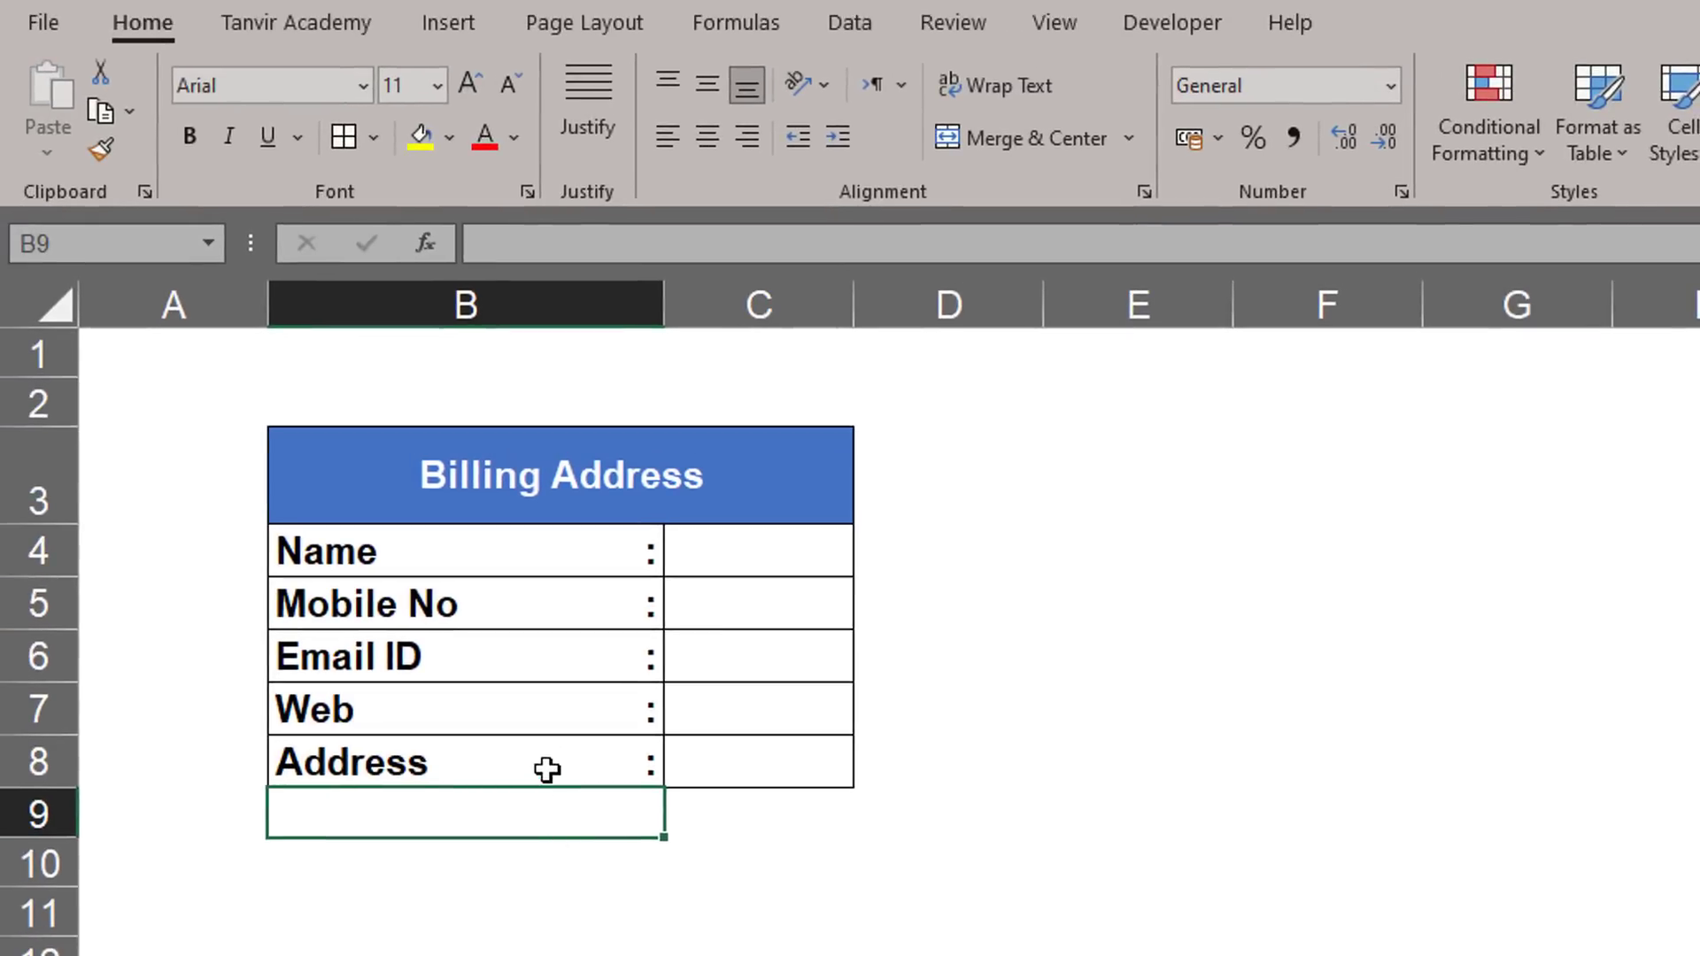
Copy the Address label's formatting in B8 onto the blank cells of column B from B9 downward.
left_click(548, 762)
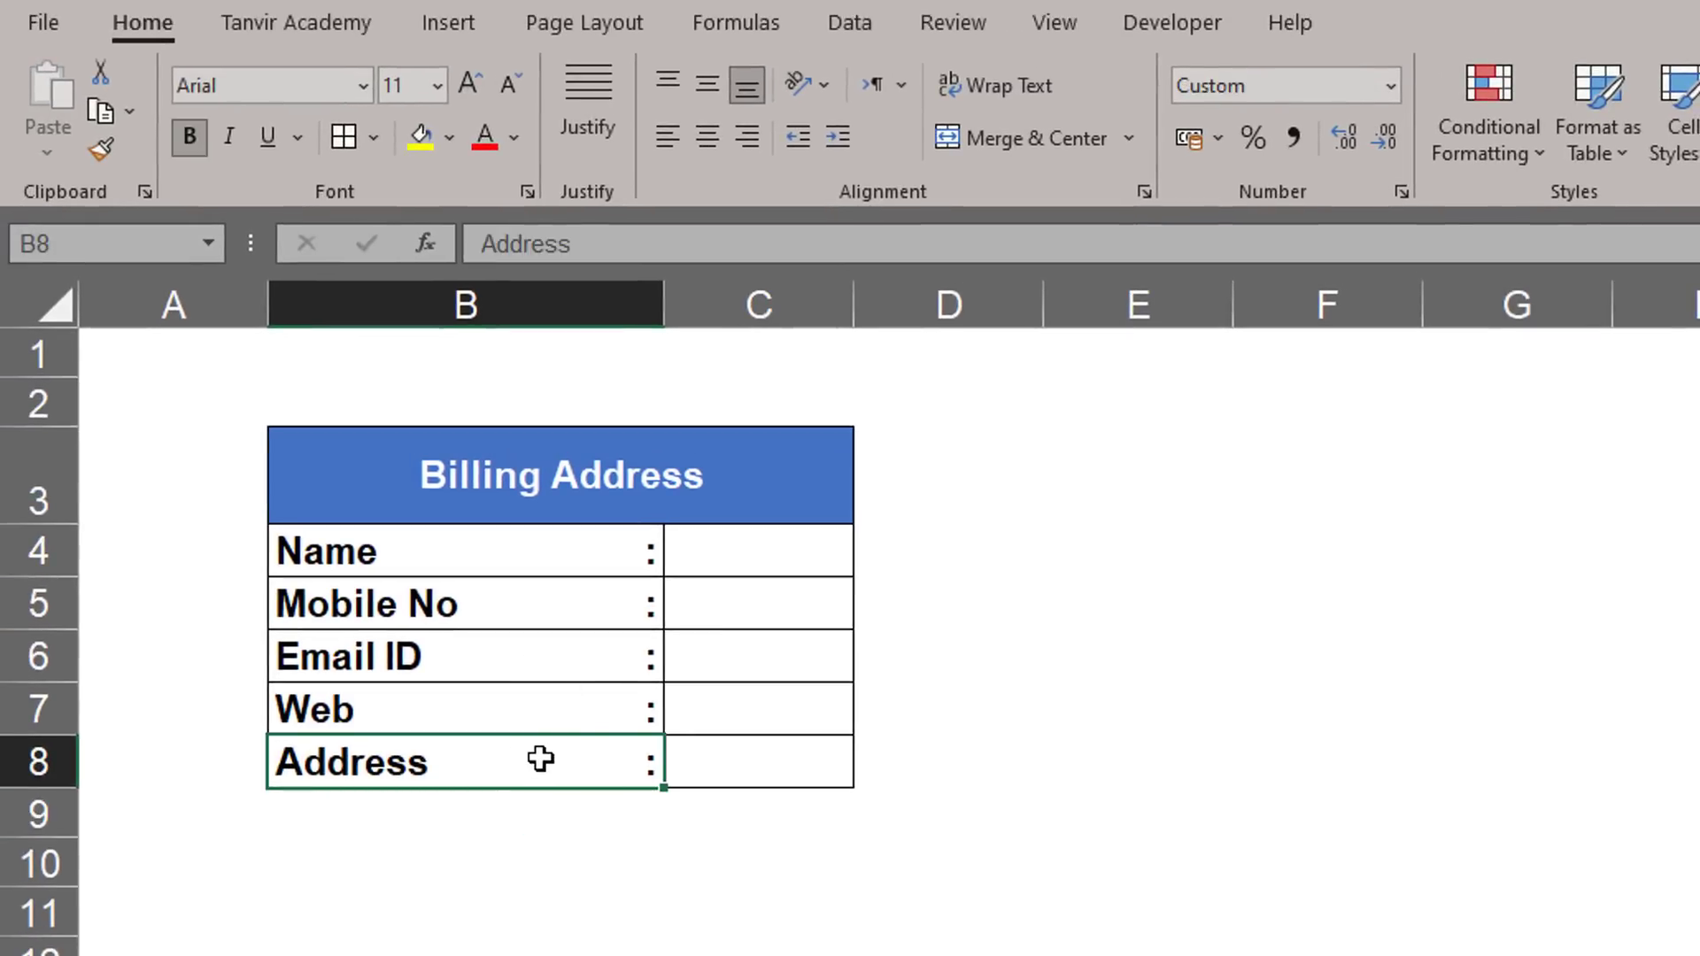
left_click(101, 150)
left_click_drag(589, 810, 590, 955)
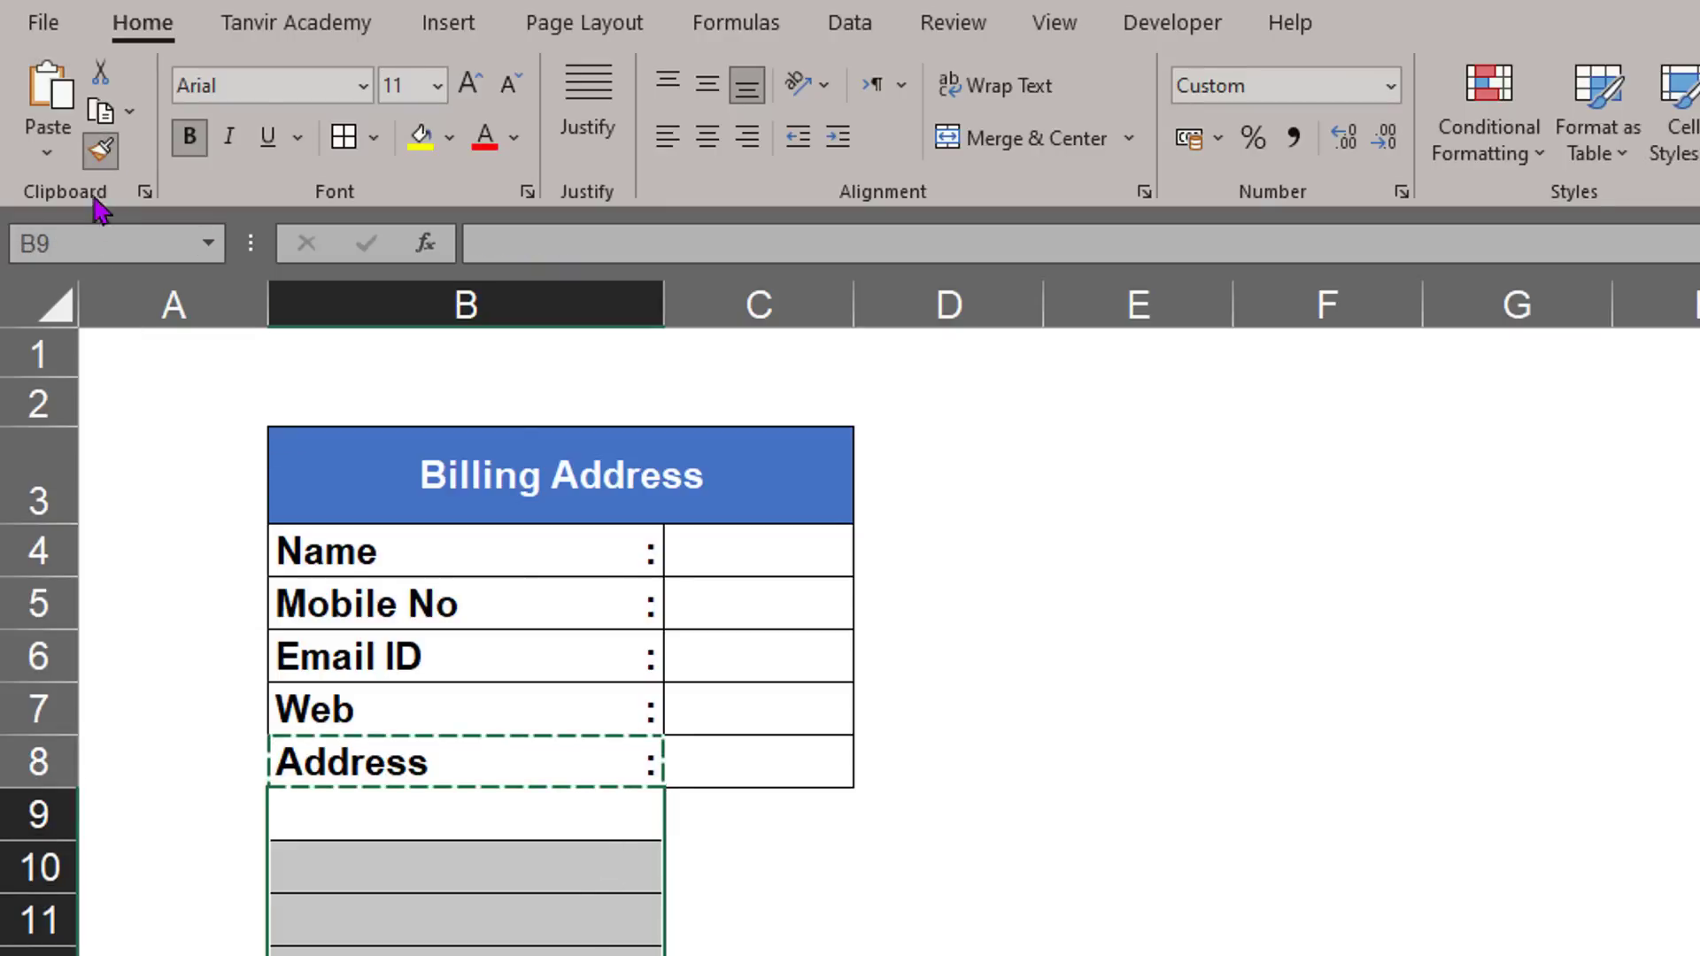
left_click(101, 153)
Enter the label Designation in B9 below Address.
left_click(561, 808)
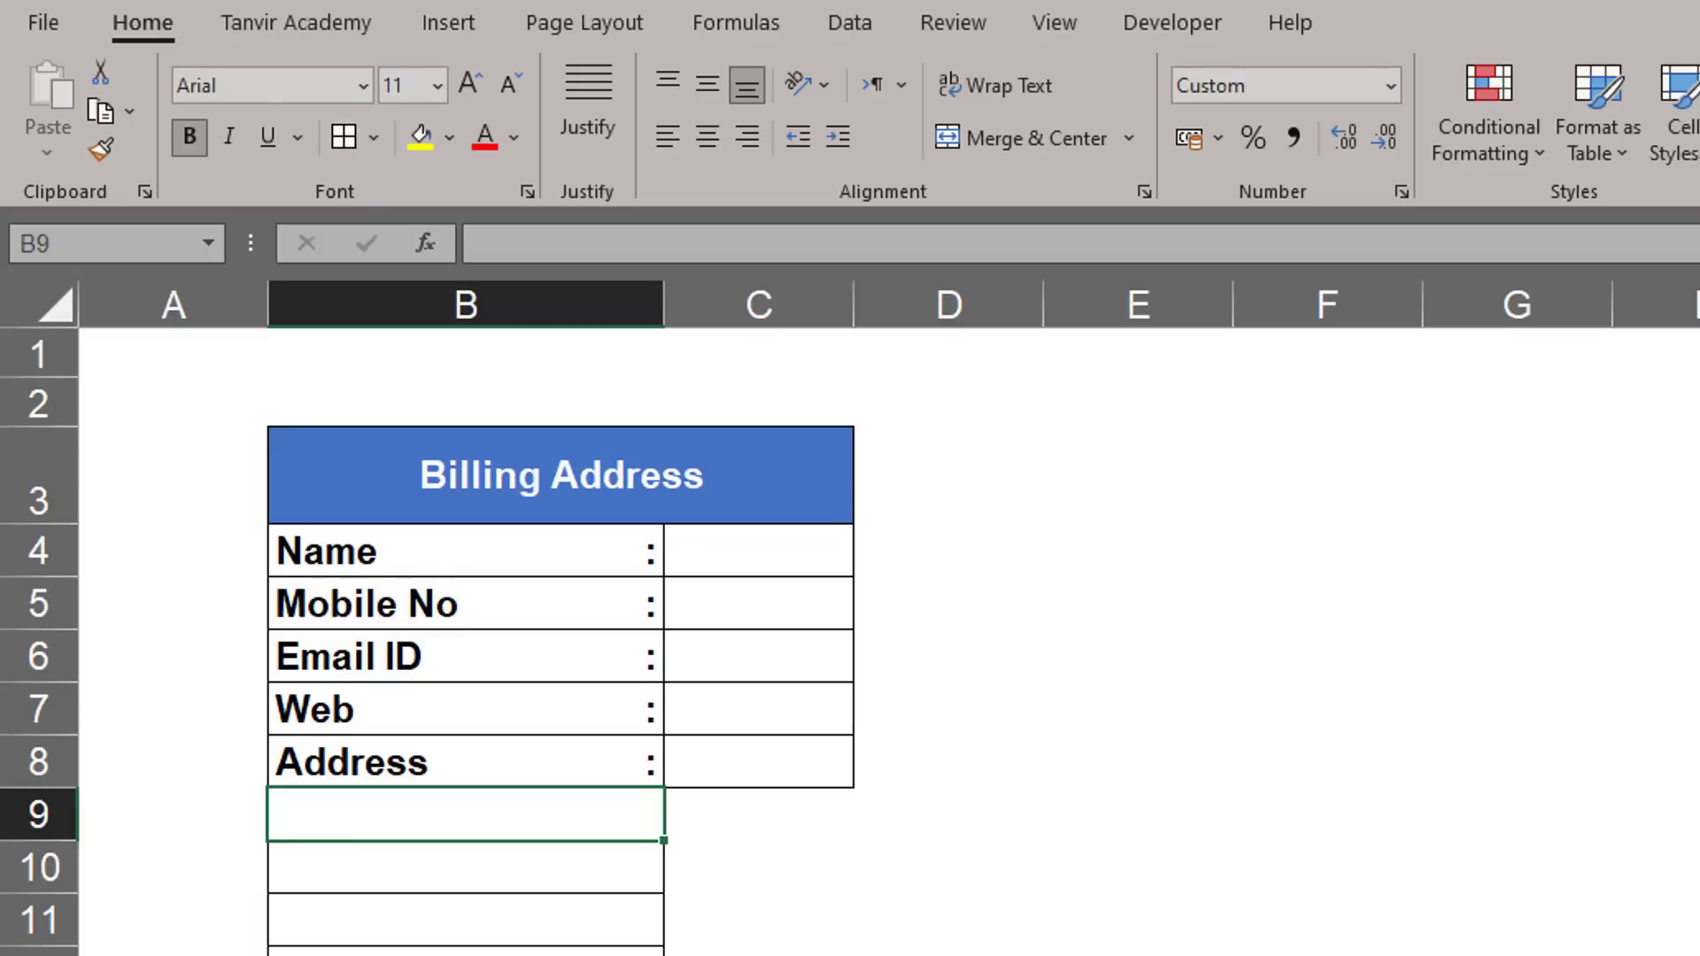
type("De")
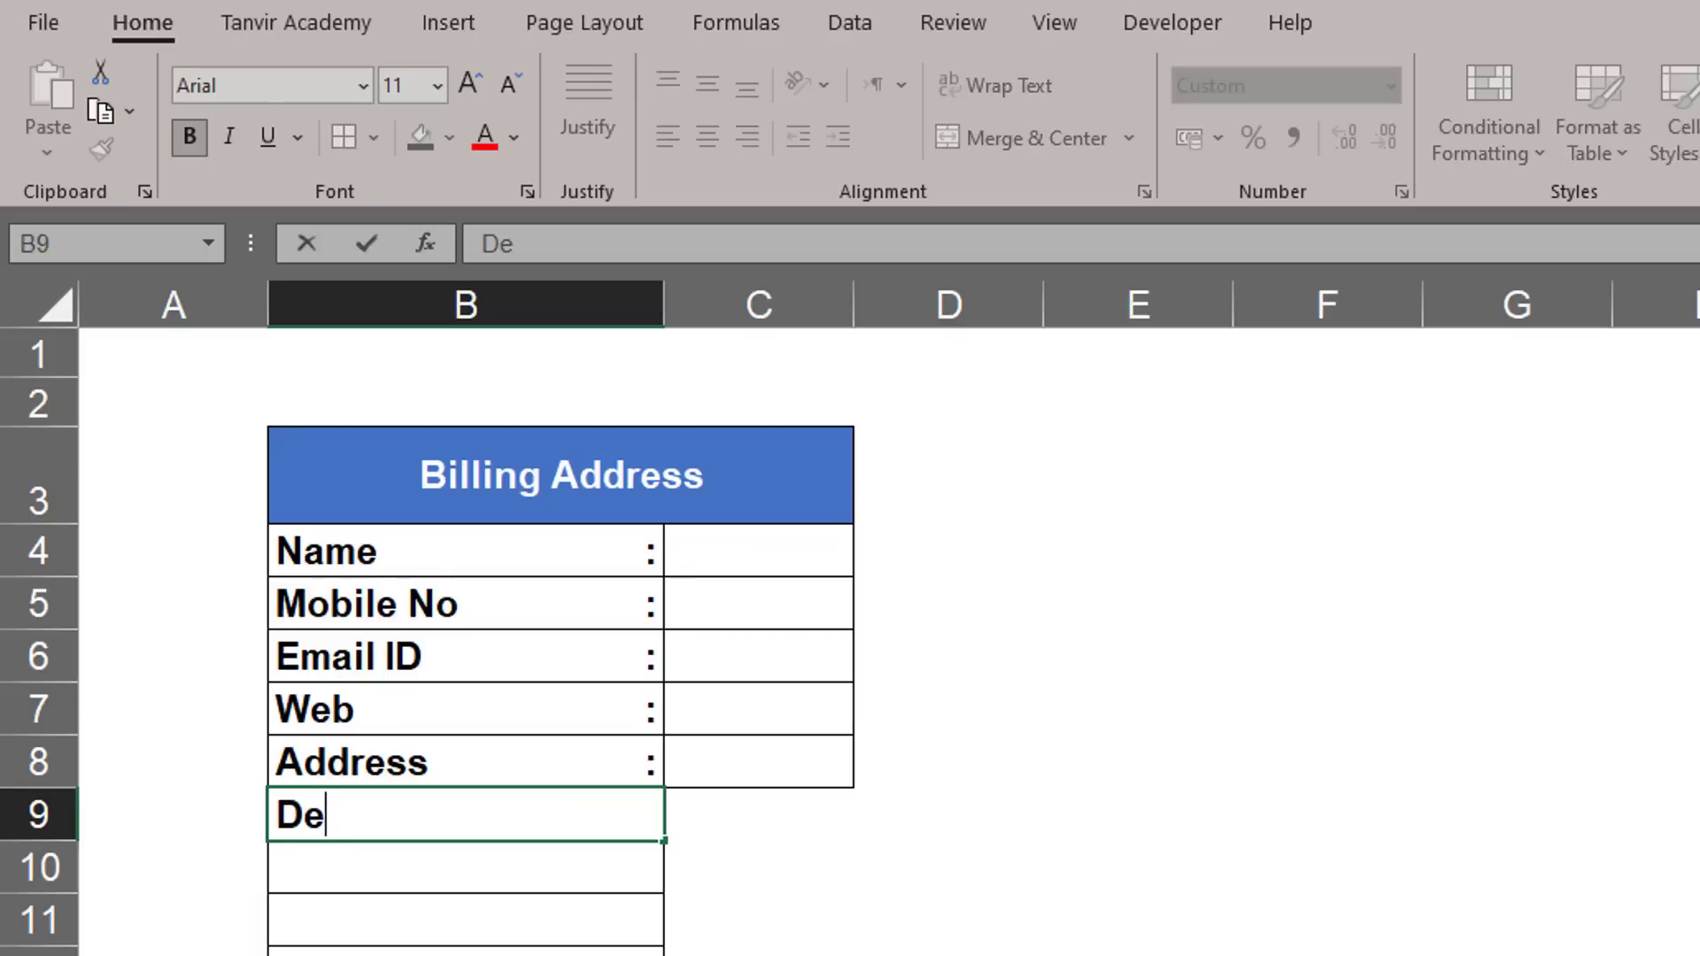
type("signation")
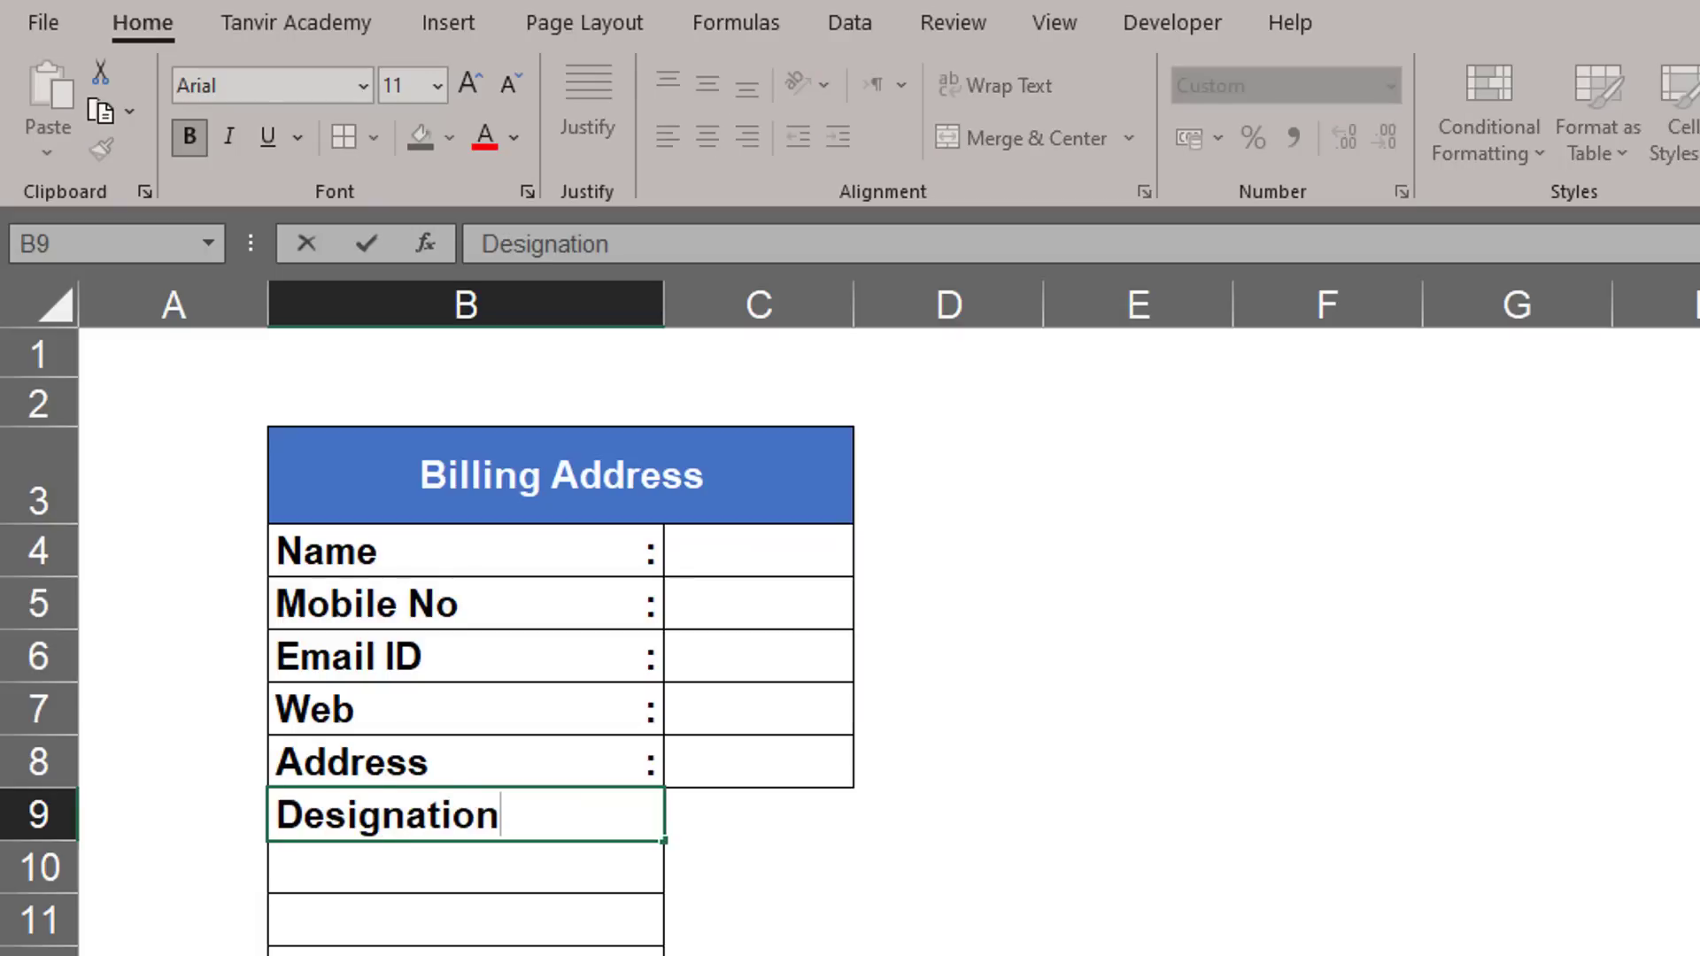
key("Return")
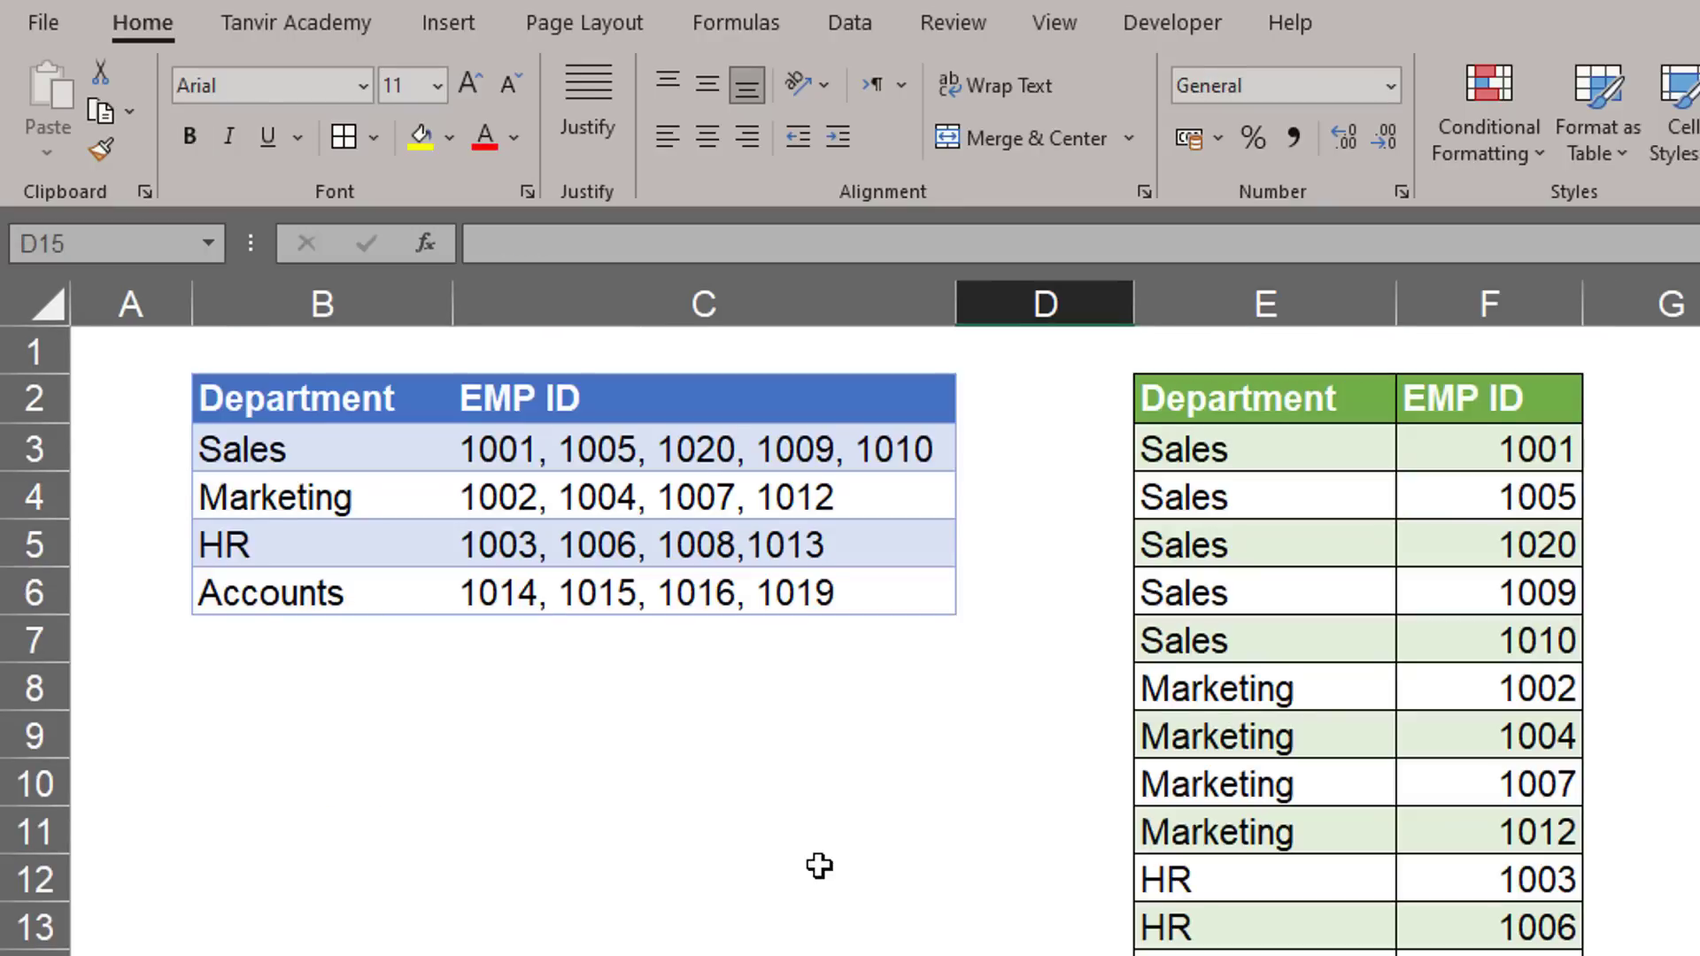
Examine how the table in B2:C6 lists each department with its comma-separated employee IDs in a single cell.
left_click_drag(370, 400, 815, 593)
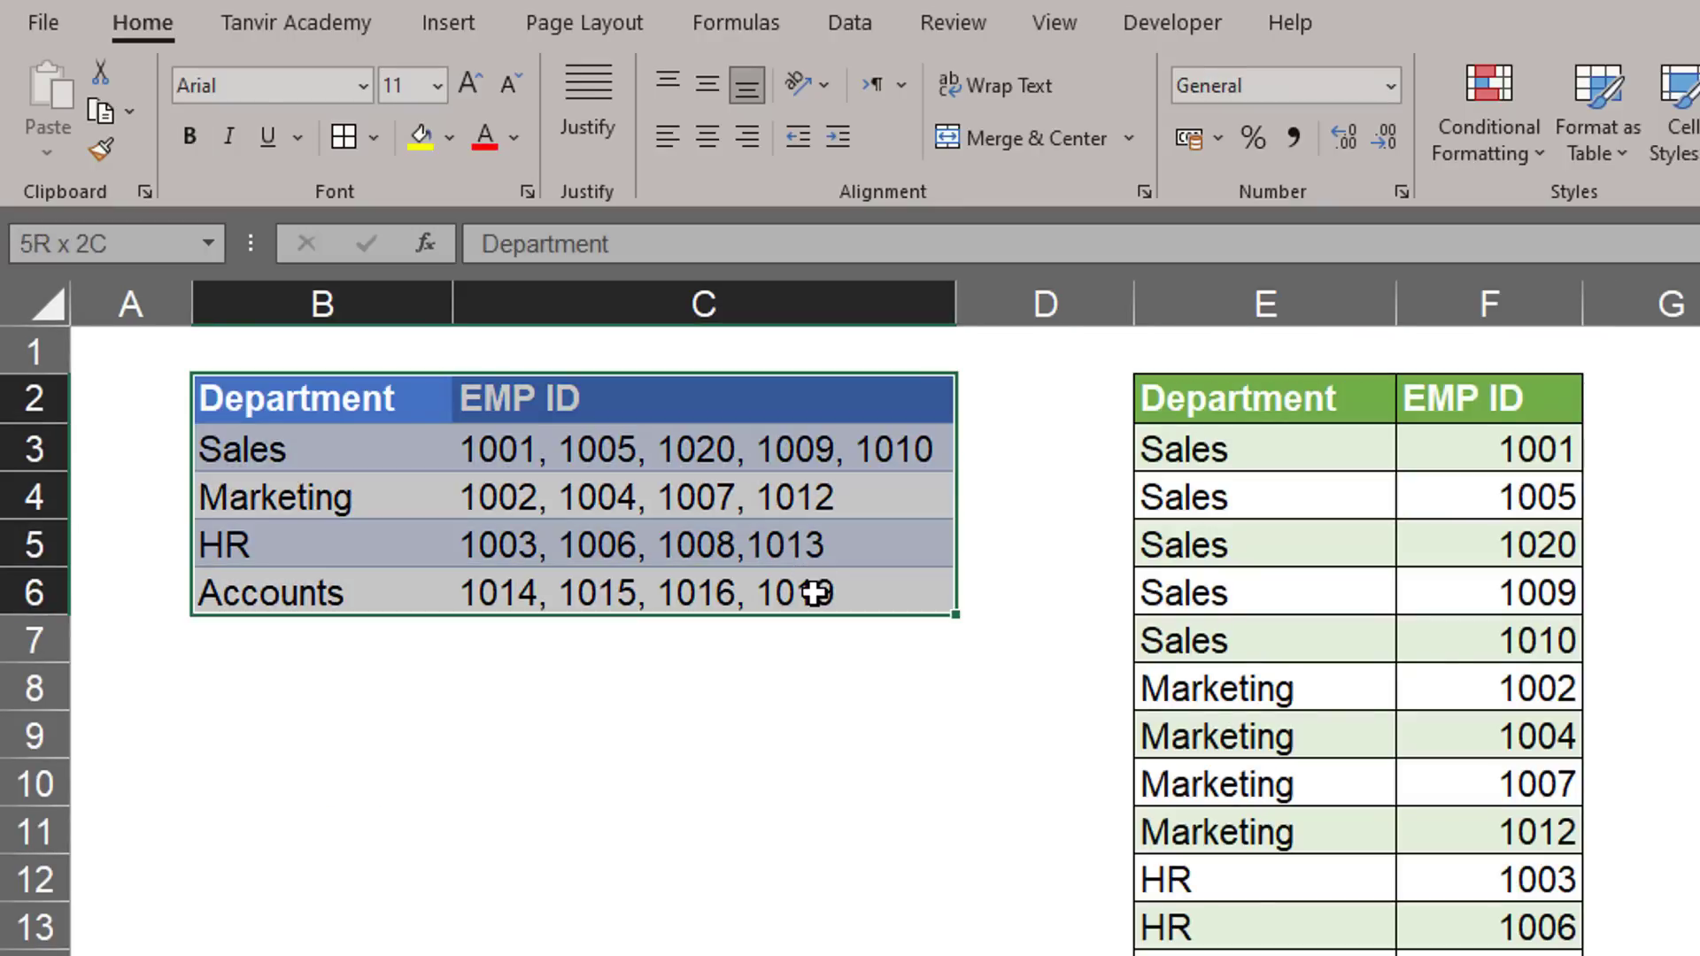
left_click(722, 779)
left_click(384, 465)
left_click(378, 500)
left_click(352, 545)
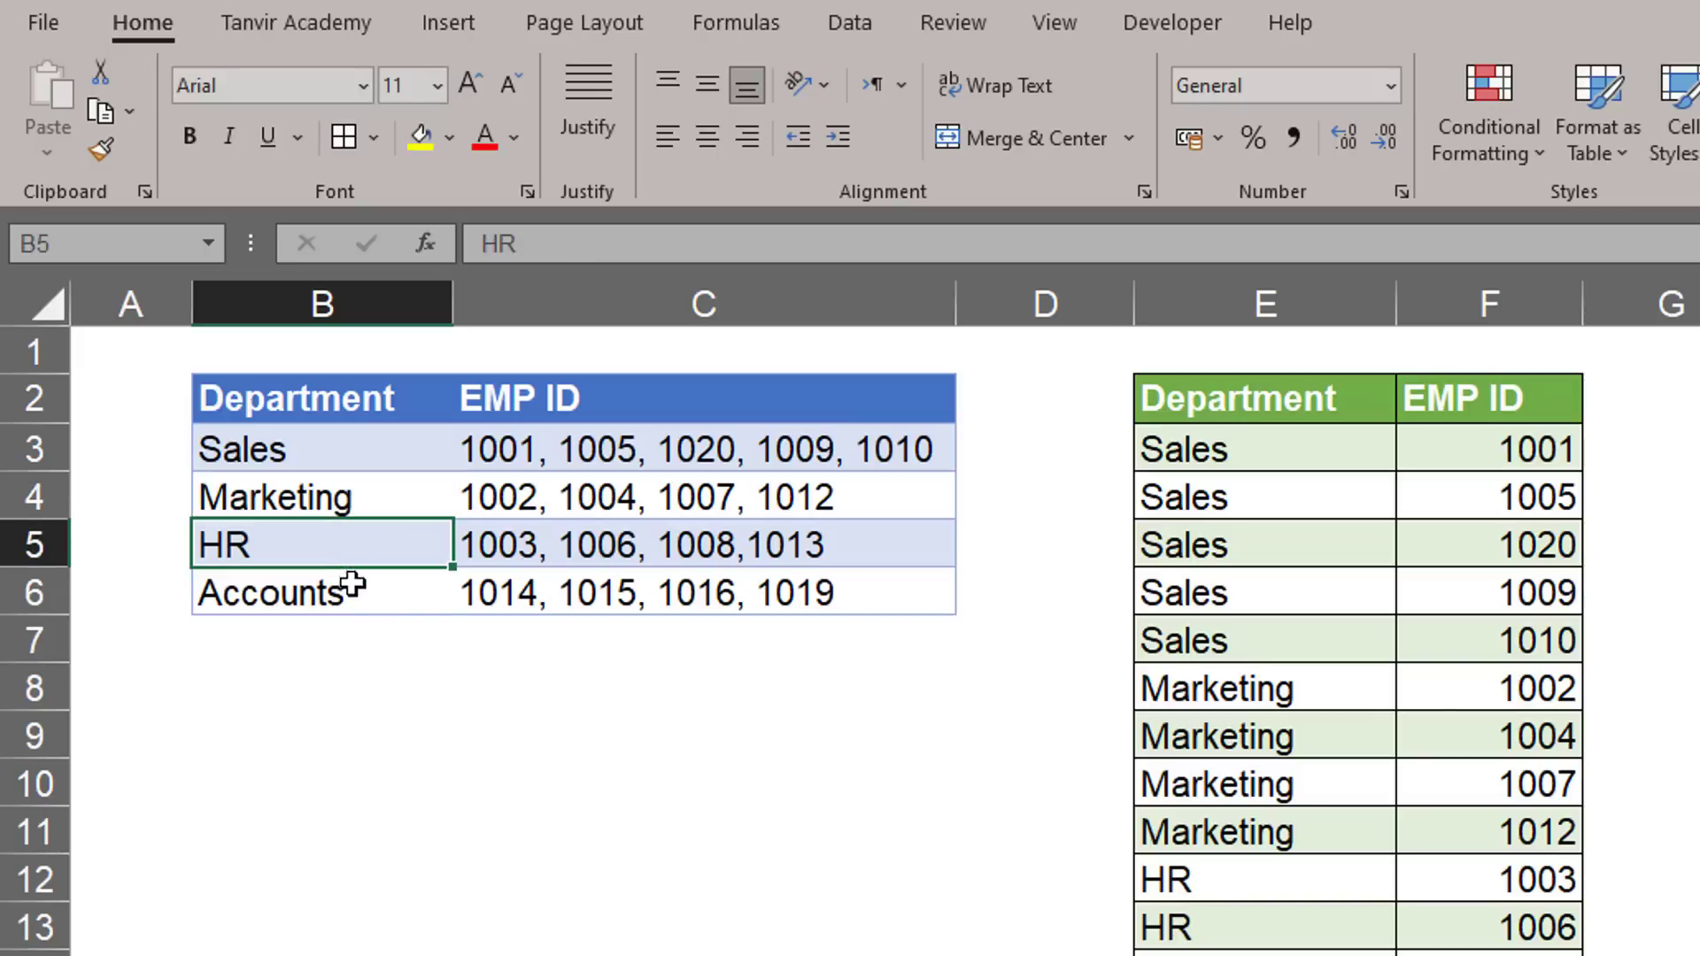
left_click(353, 585)
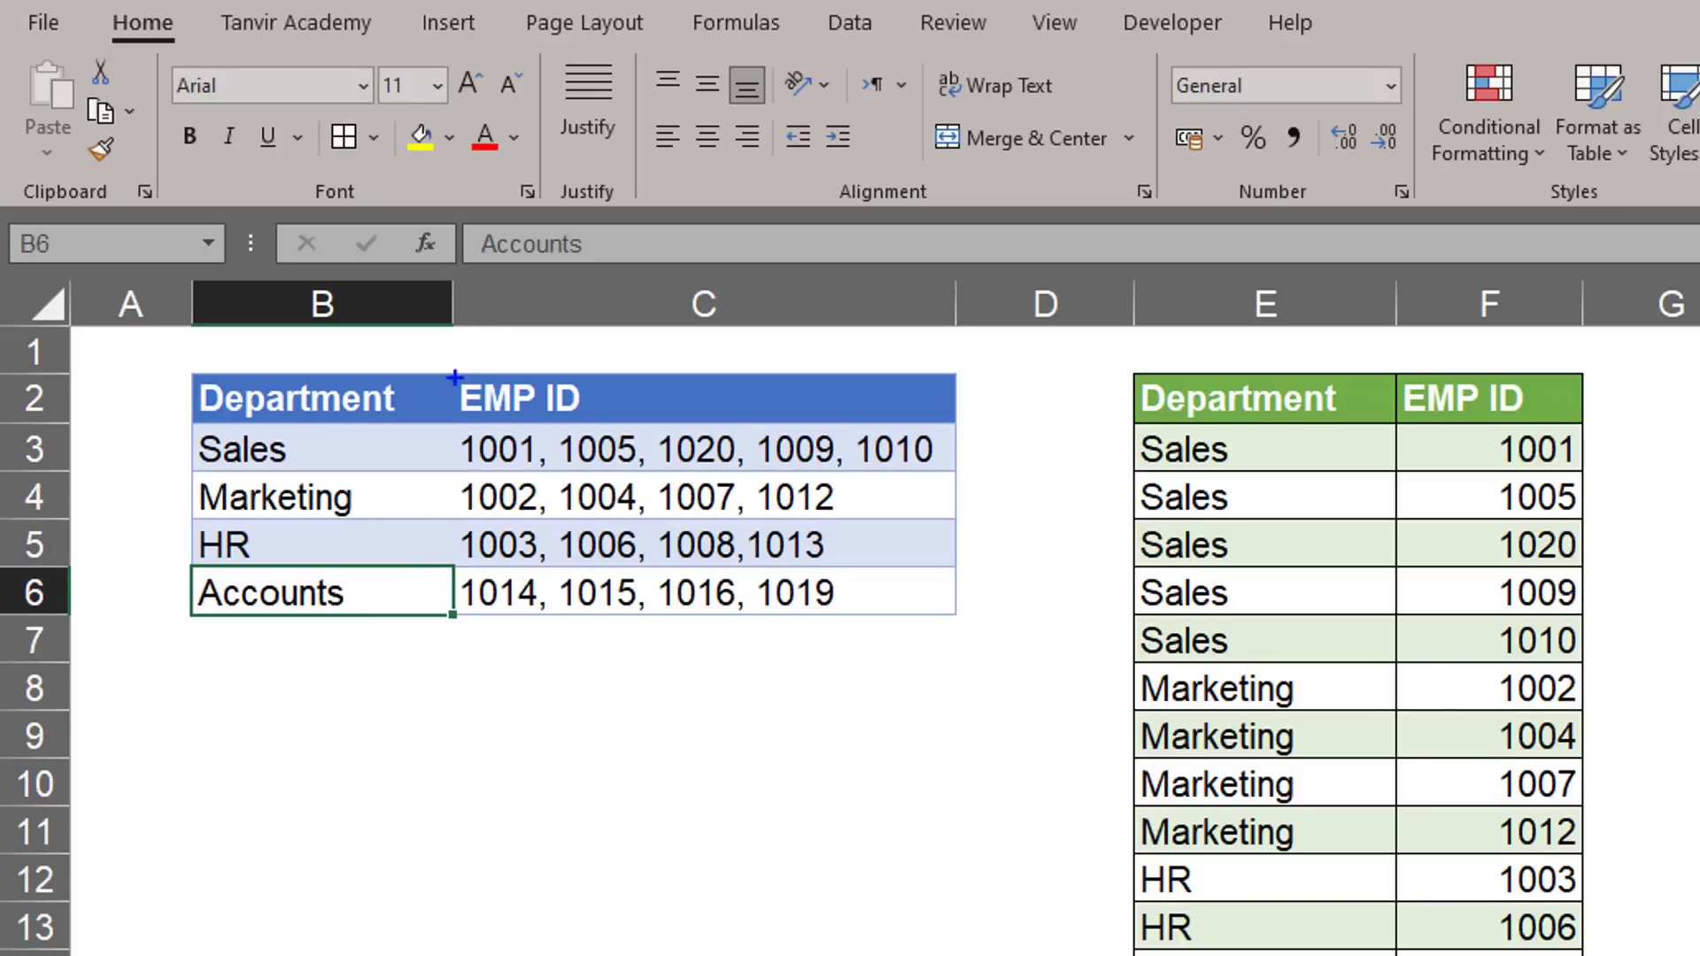
mouse_move(460, 428)
left_mouse_down()
mouse_move(702, 473)
mouse_move(935, 476)
mouse_move(1018, 604)
left_mouse_up()
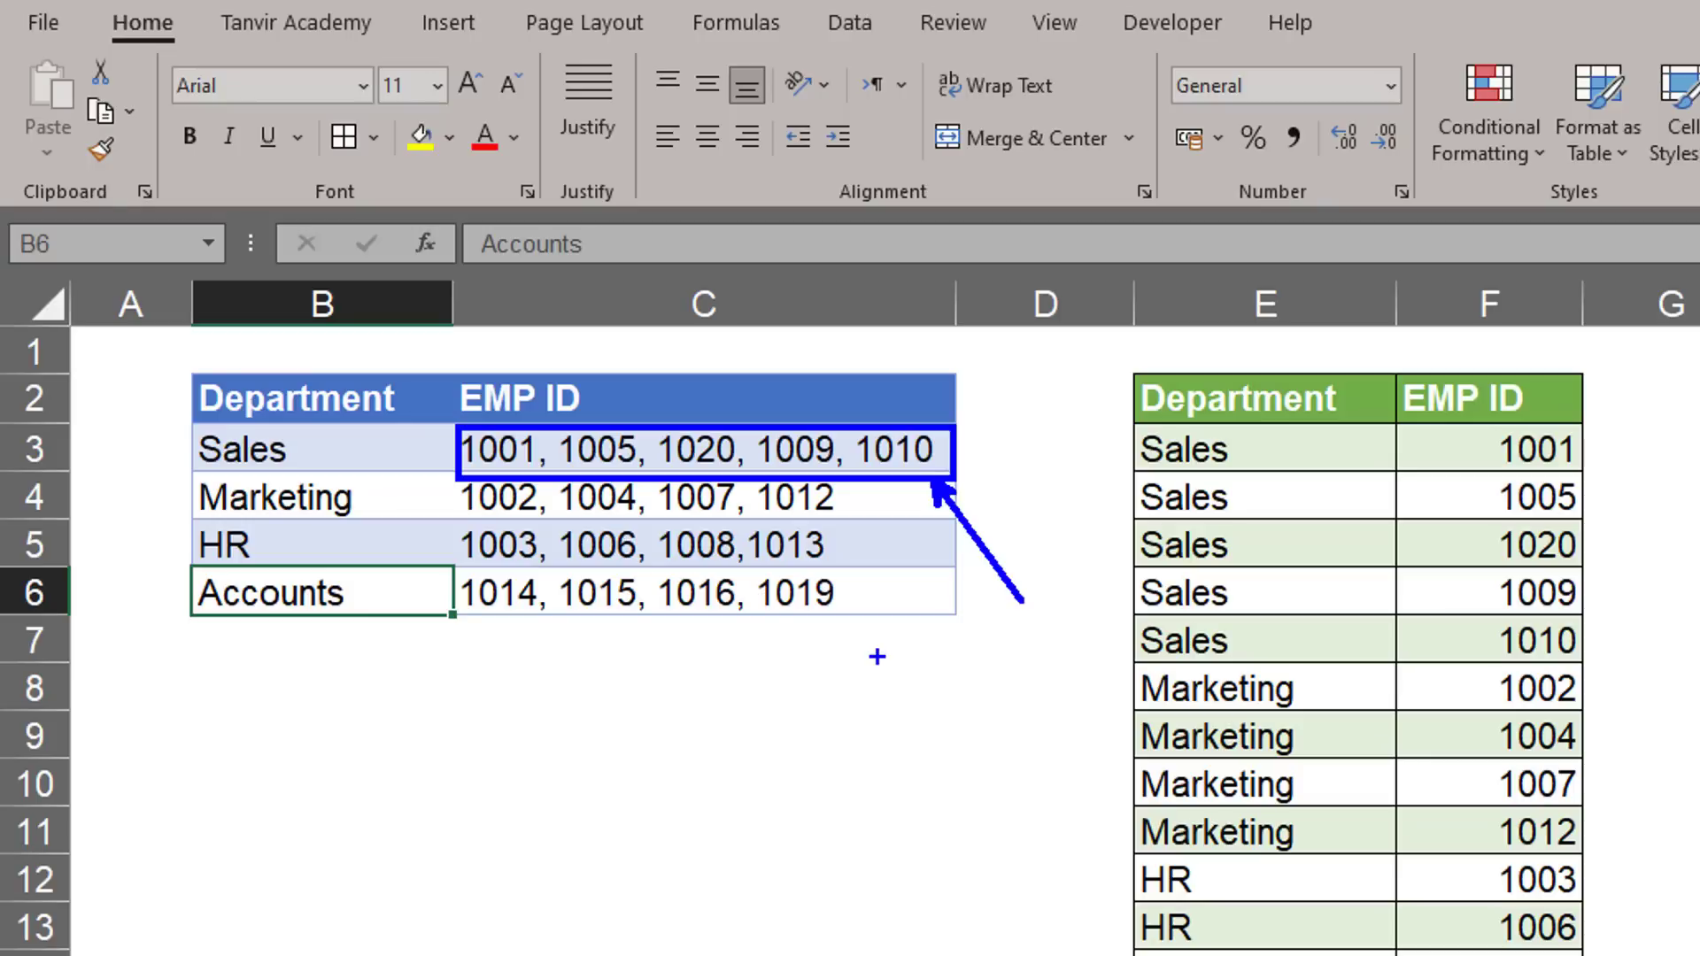
key("Escape")
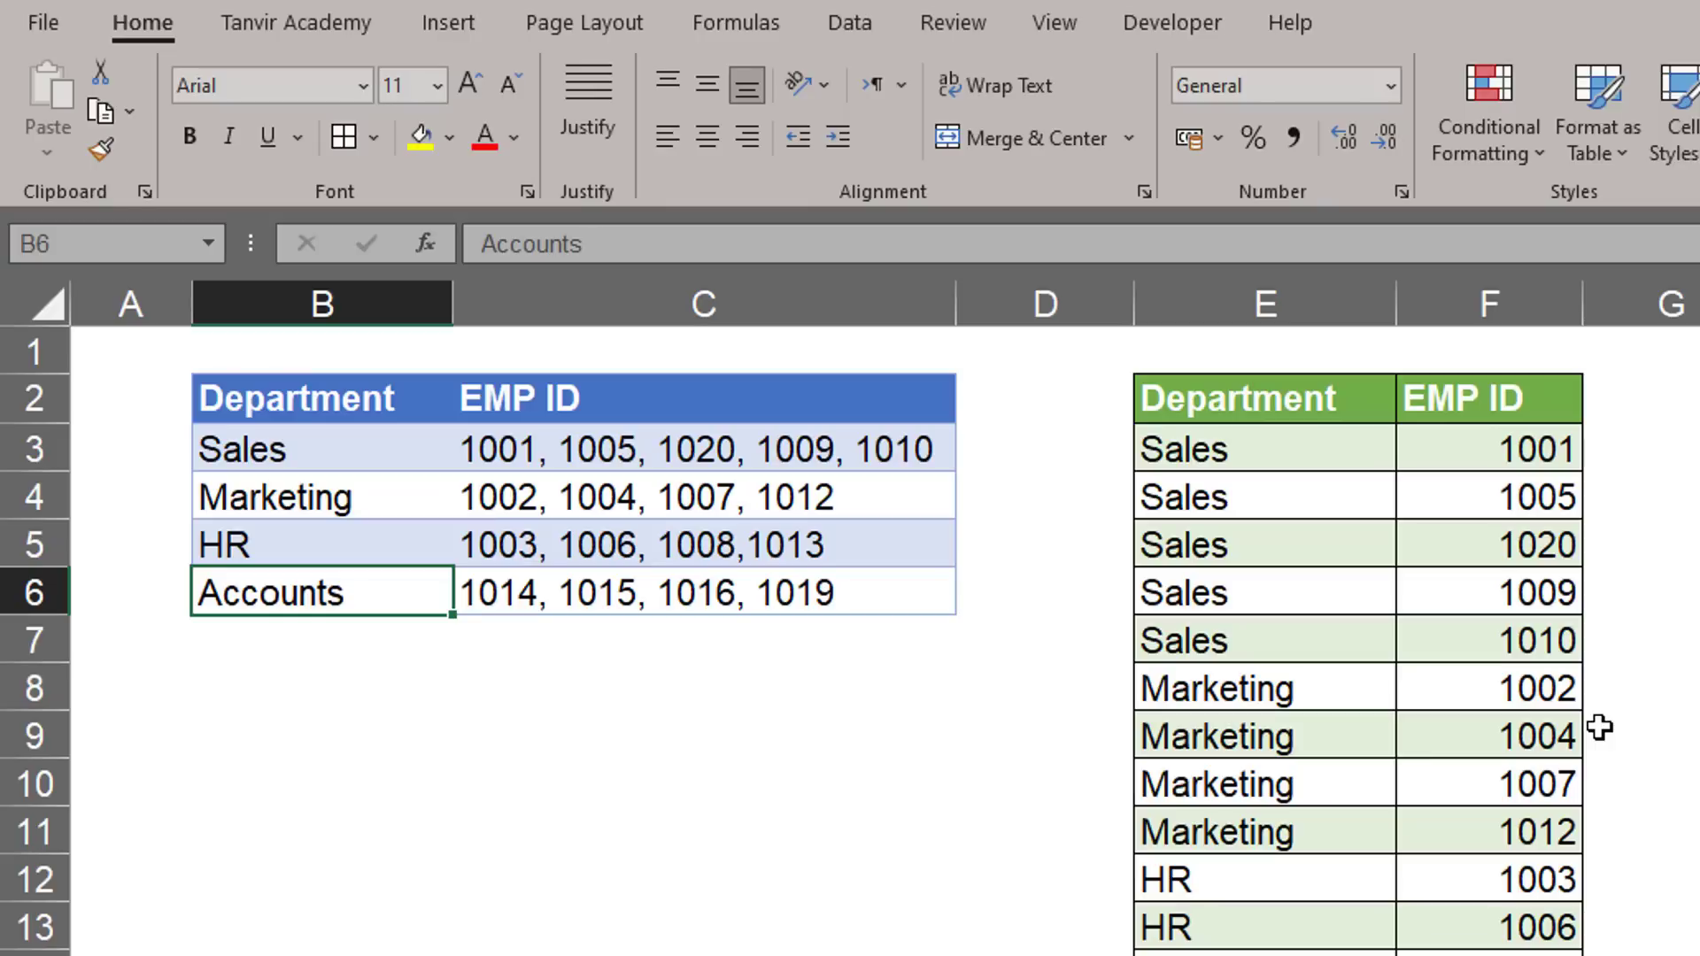
Compare the comma-separated IDs in C3:C6 with the one-ID-per-row department list in E2:F19.
key("ctrl+2")
mouse_move(1114, 423)
left_mouse_down()
mouse_move(1234, 571)
mouse_move(1251, 665)
left_mouse_up()
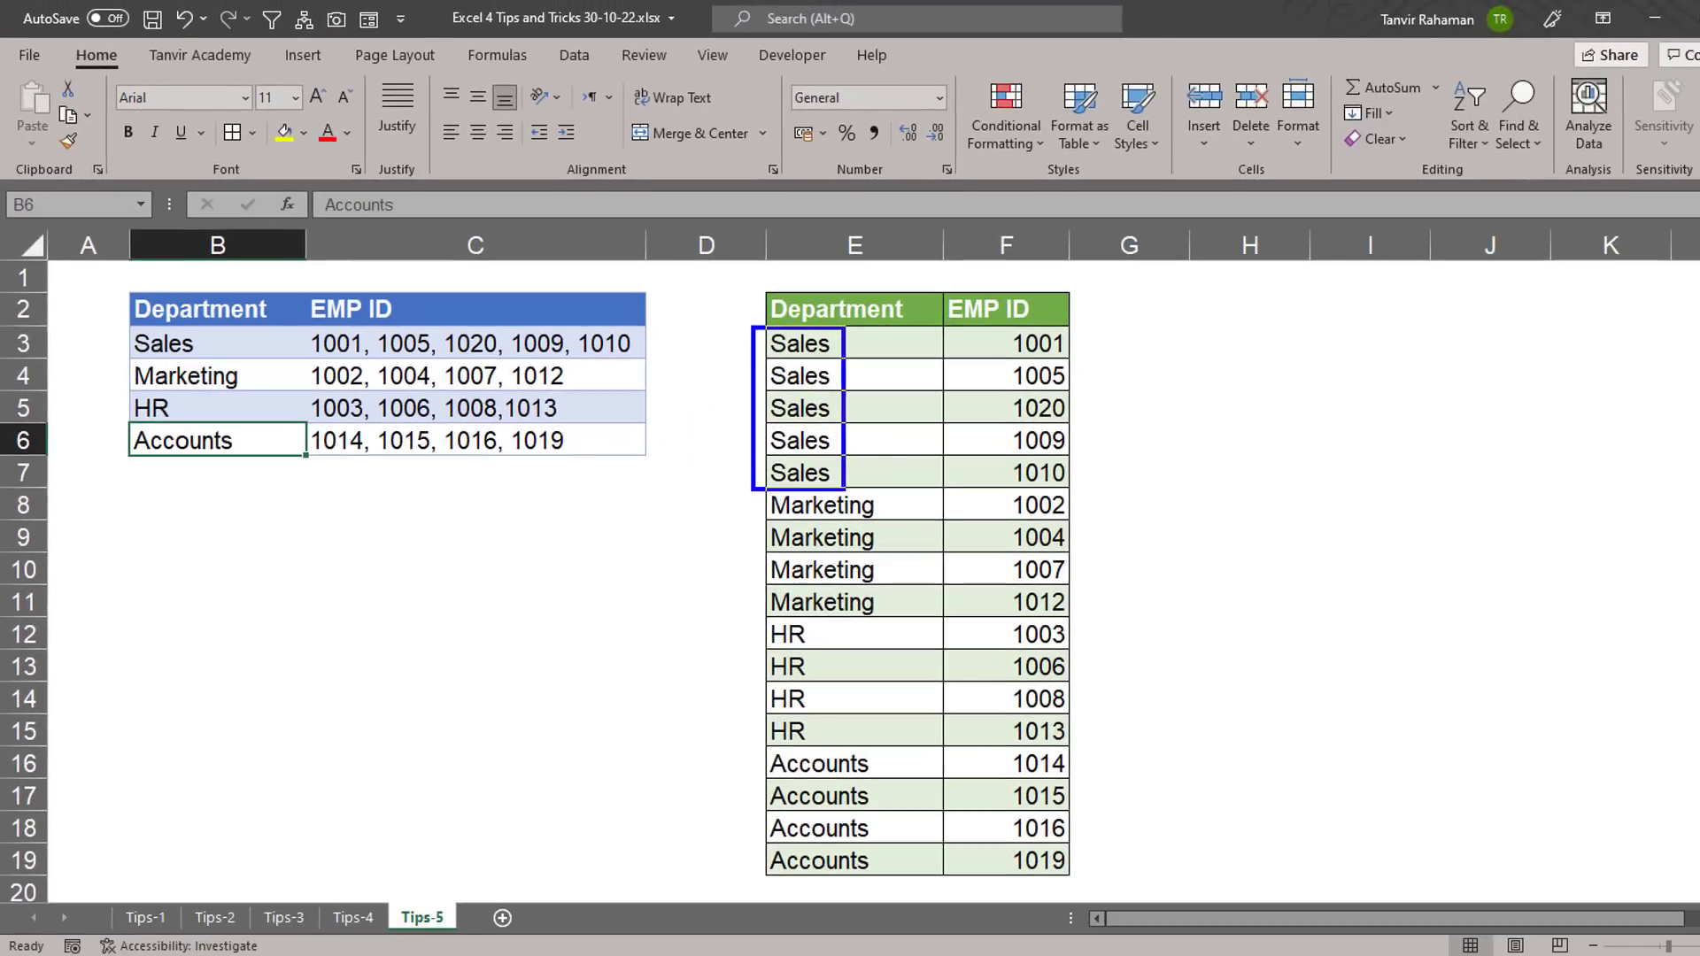
mouse_move(977, 326)
left_mouse_down()
mouse_move(1010, 340)
mouse_move(1086, 500)
left_mouse_up()
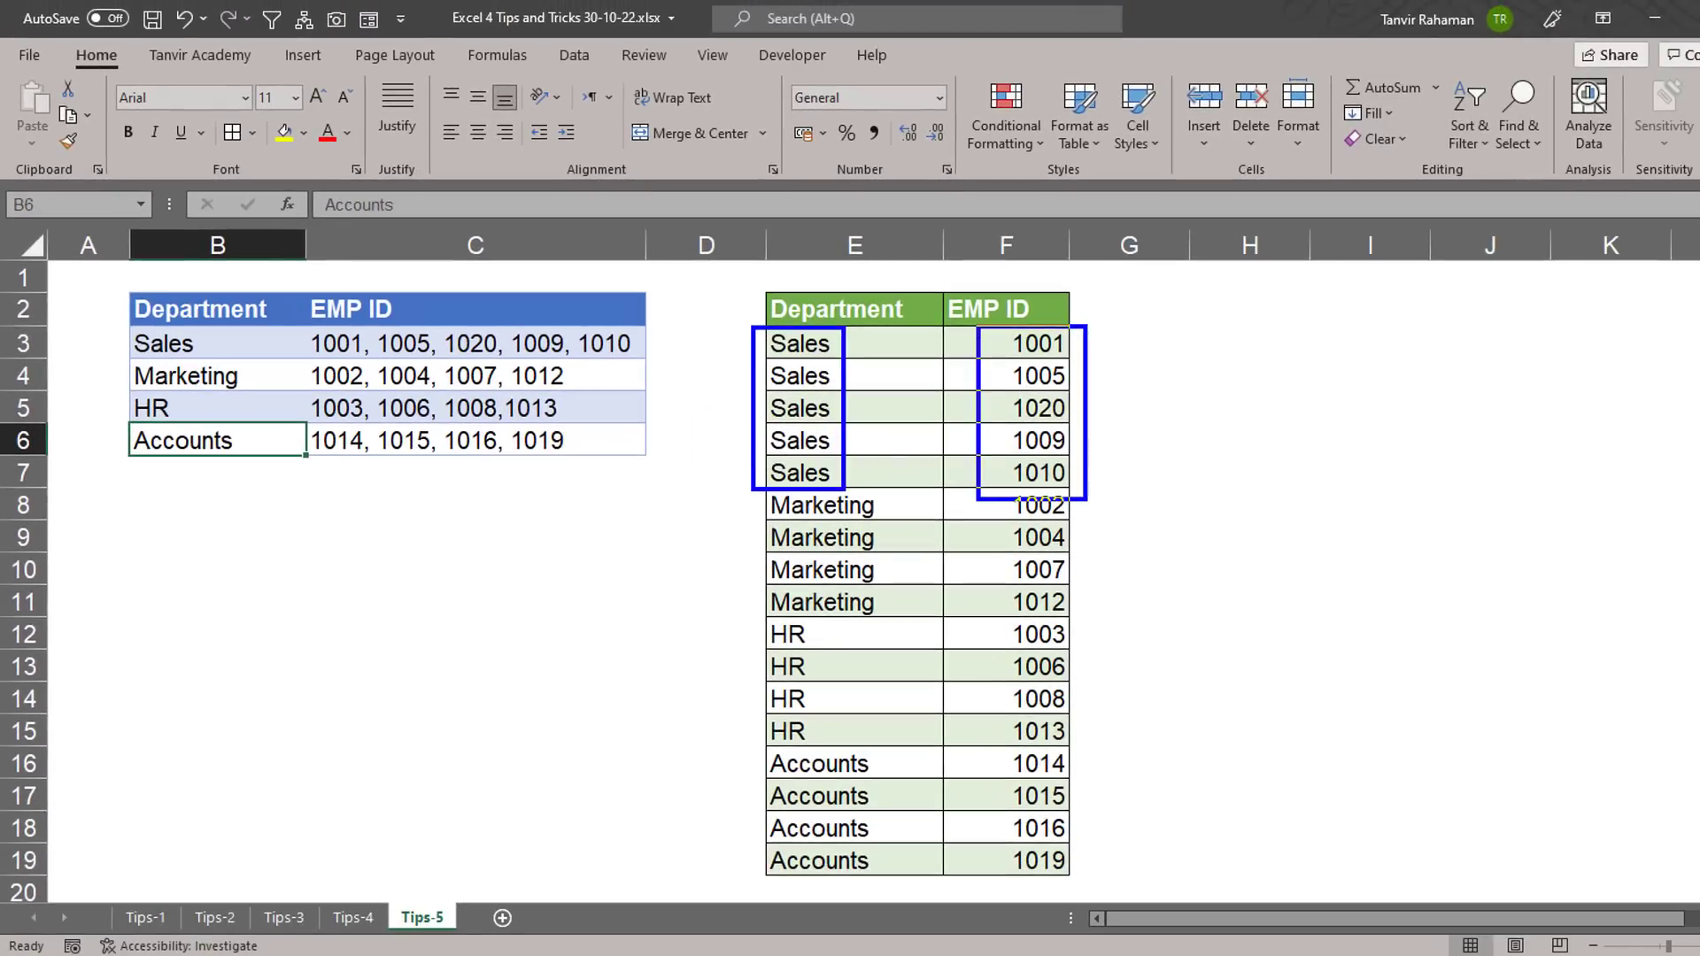
left_click_drag(850, 284, 875, 172)
left_click_drag(1026, 277, 1027, 117)
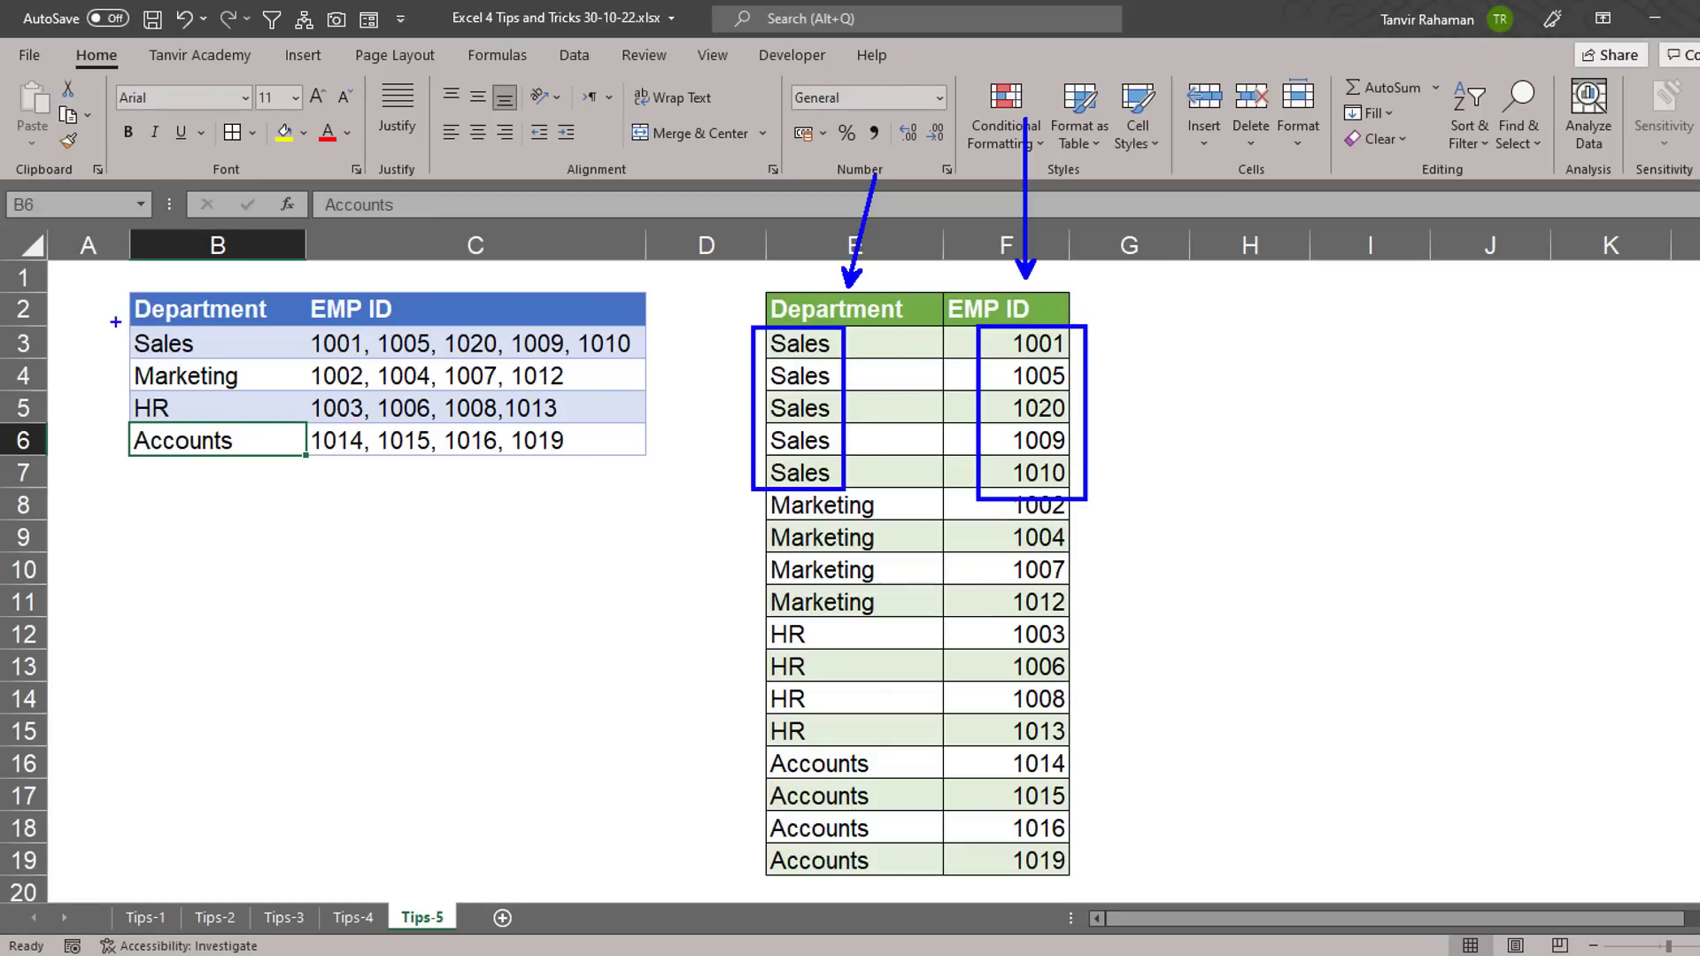
left_click(705, 504)
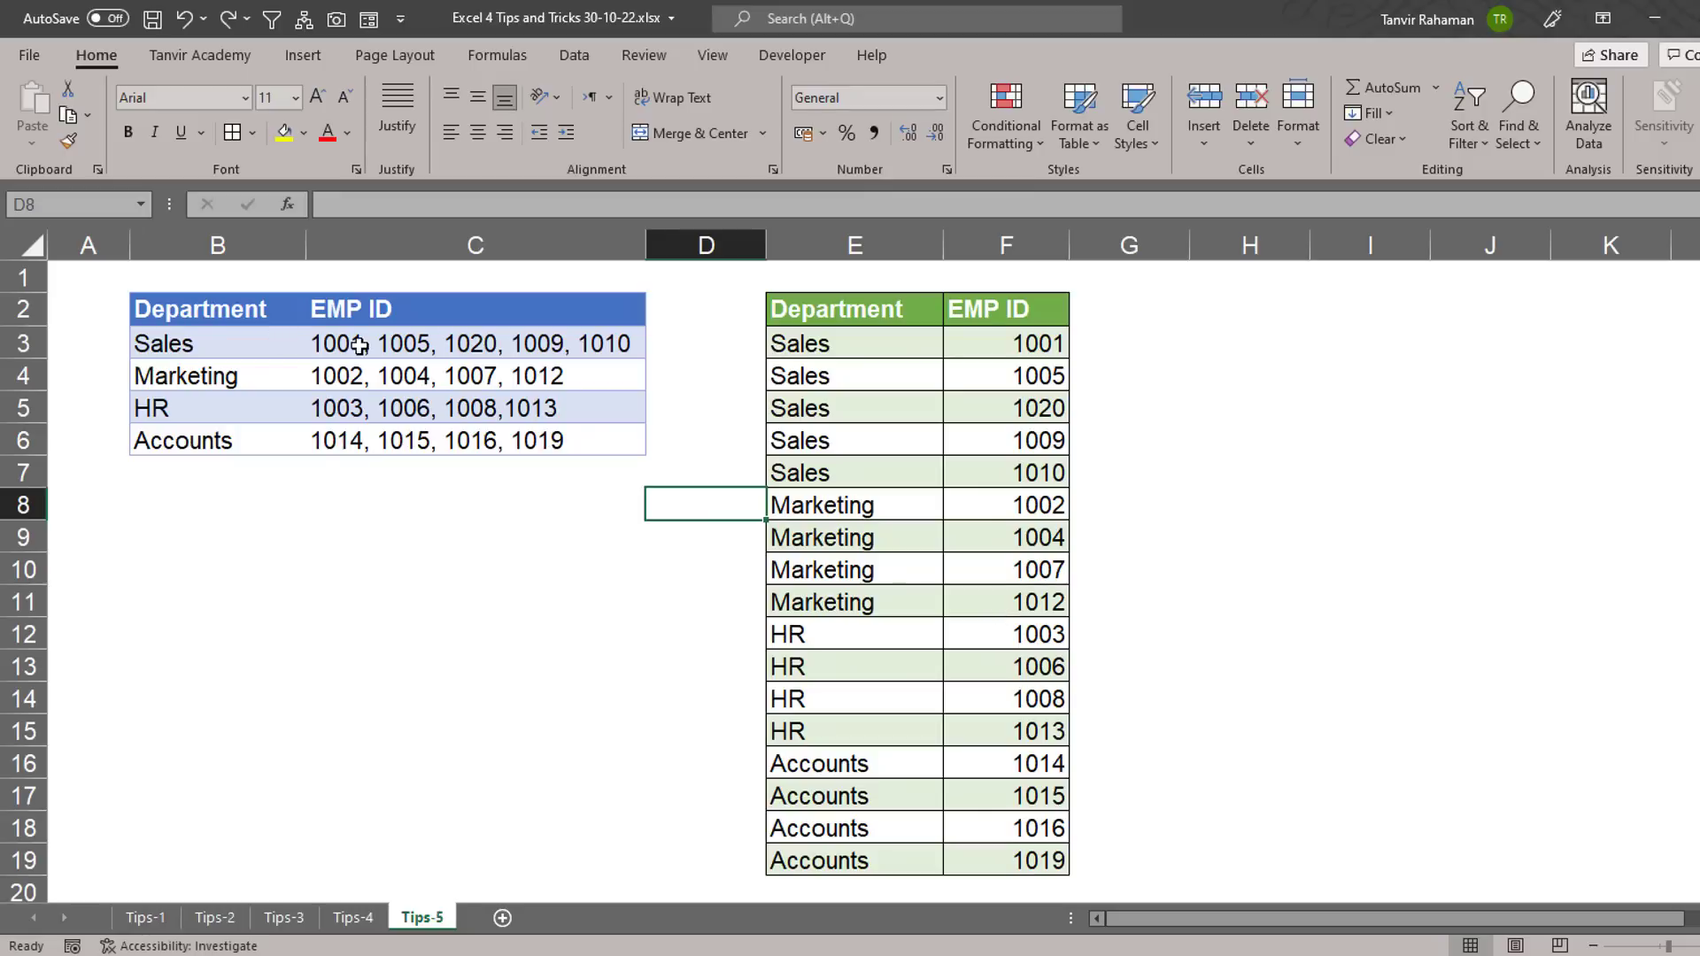
left_click_drag(359, 346, 581, 441)
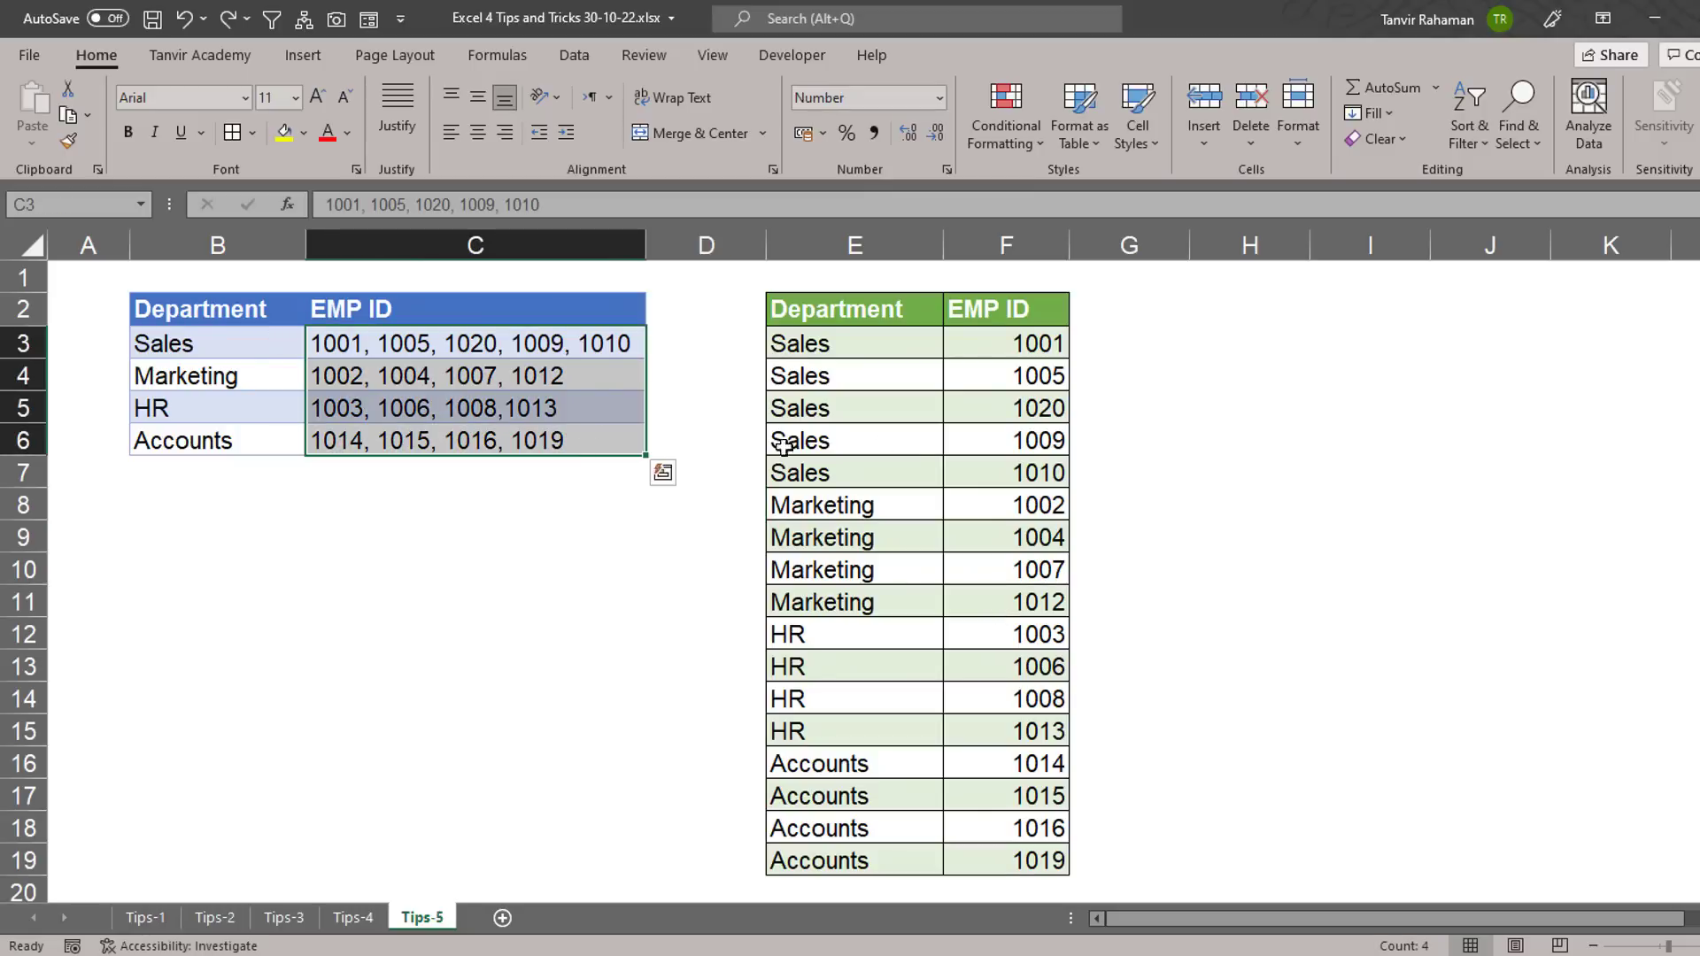
key("ctrl+2")
left_click_drag(840, 397, 1043, 649)
left_click_drag(1018, 600, 1196, 768)
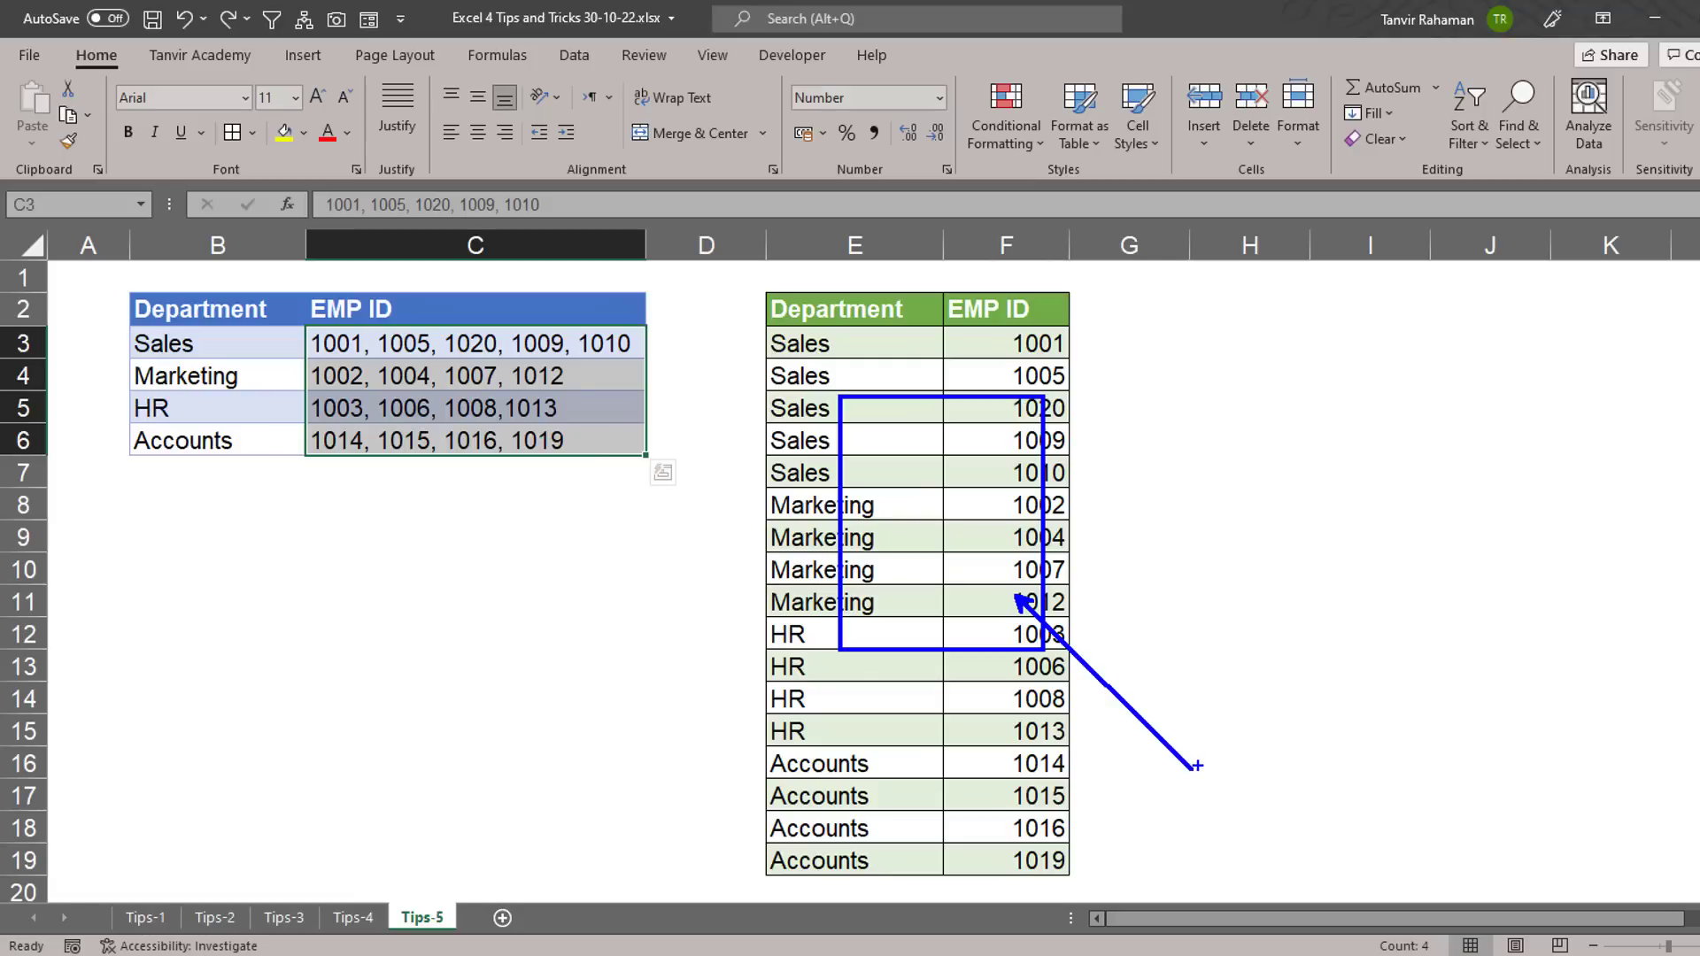
key("Escape")
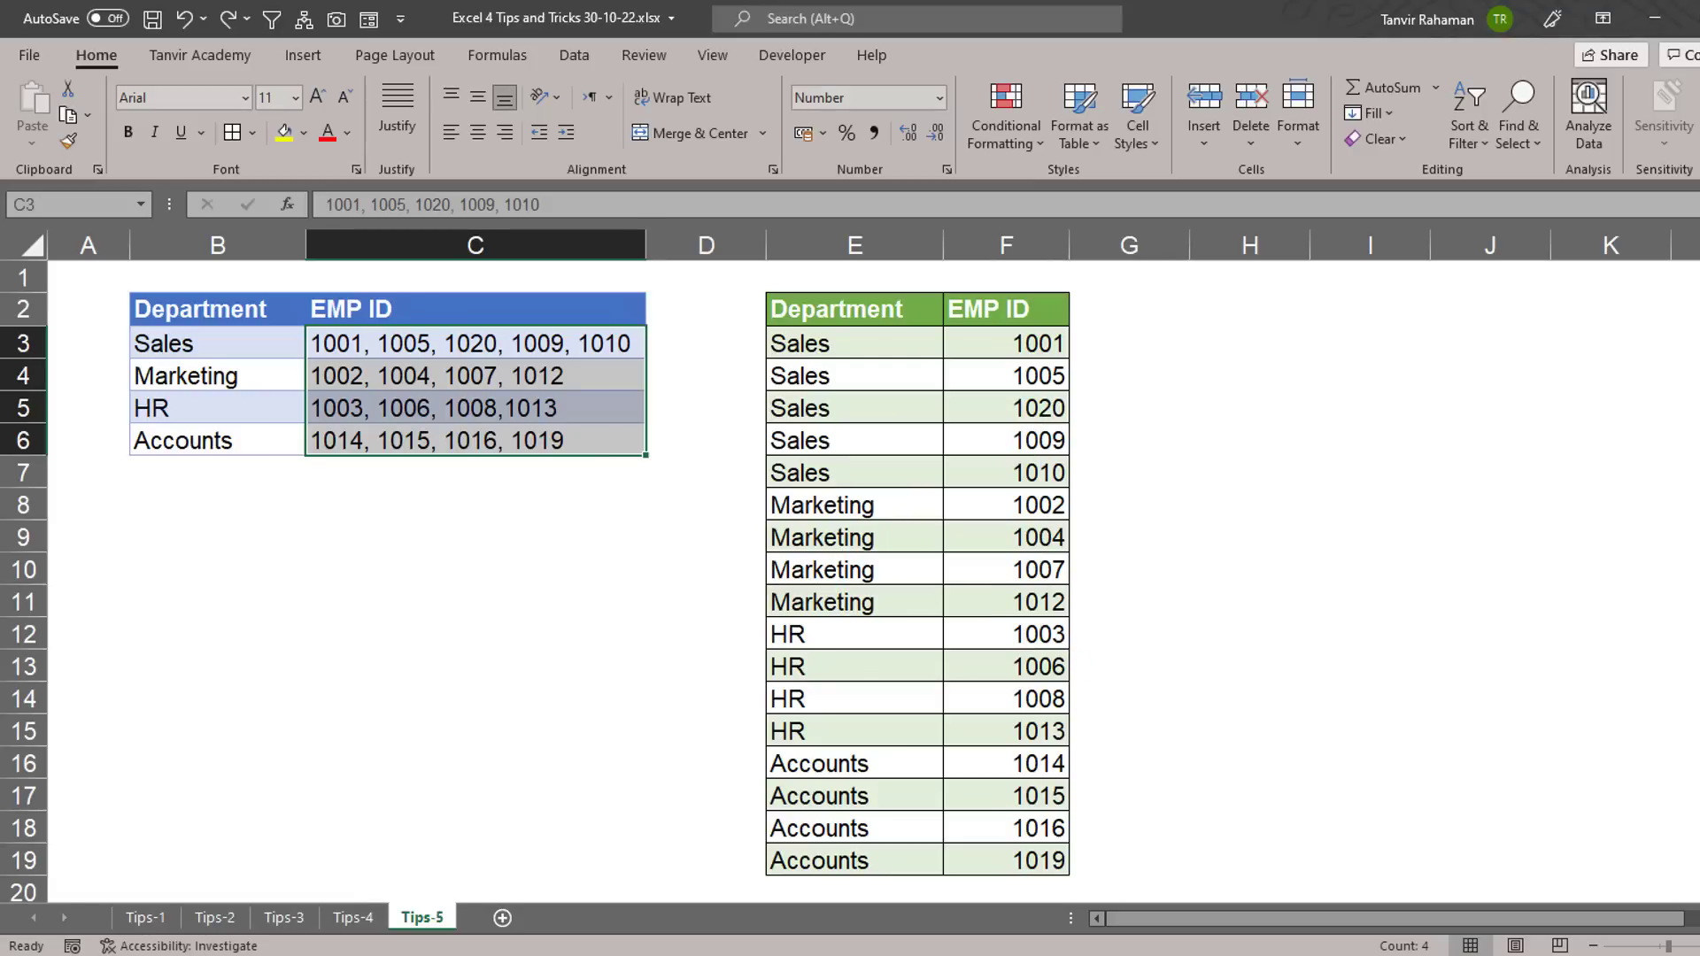
Delete columns E and F containing the green Department and EMP ID list.
left_click_drag(921, 245, 1008, 245)
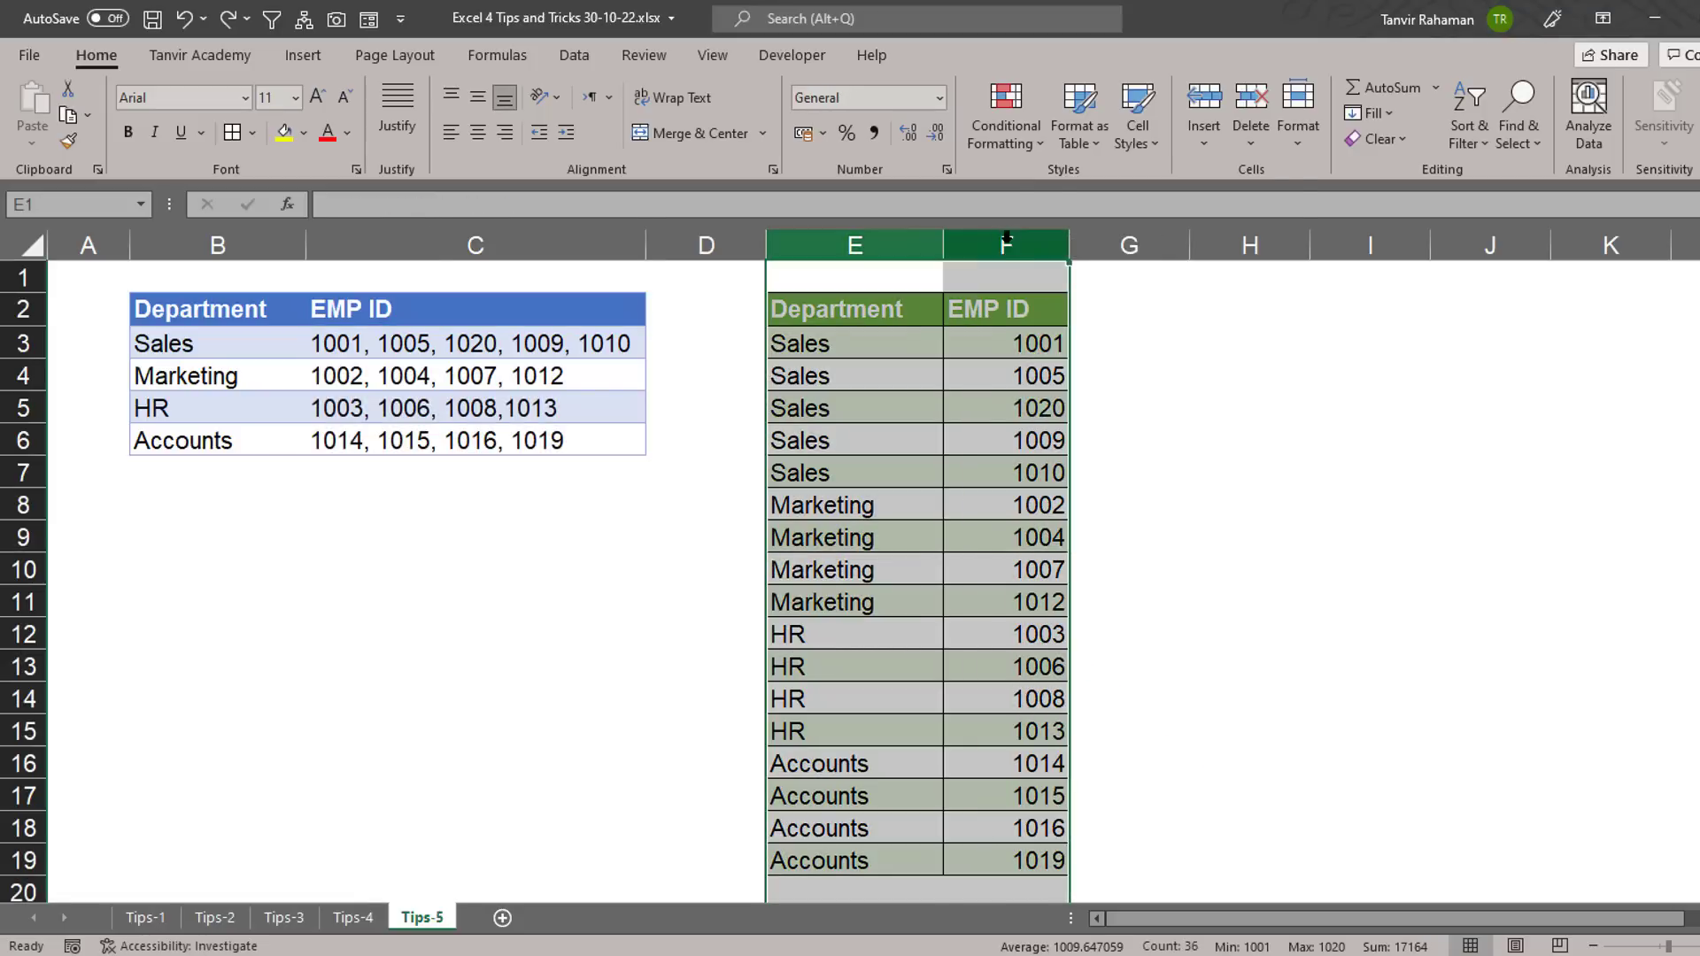
right_click(1007, 244)
left_click(1105, 460)
left_click(933, 475)
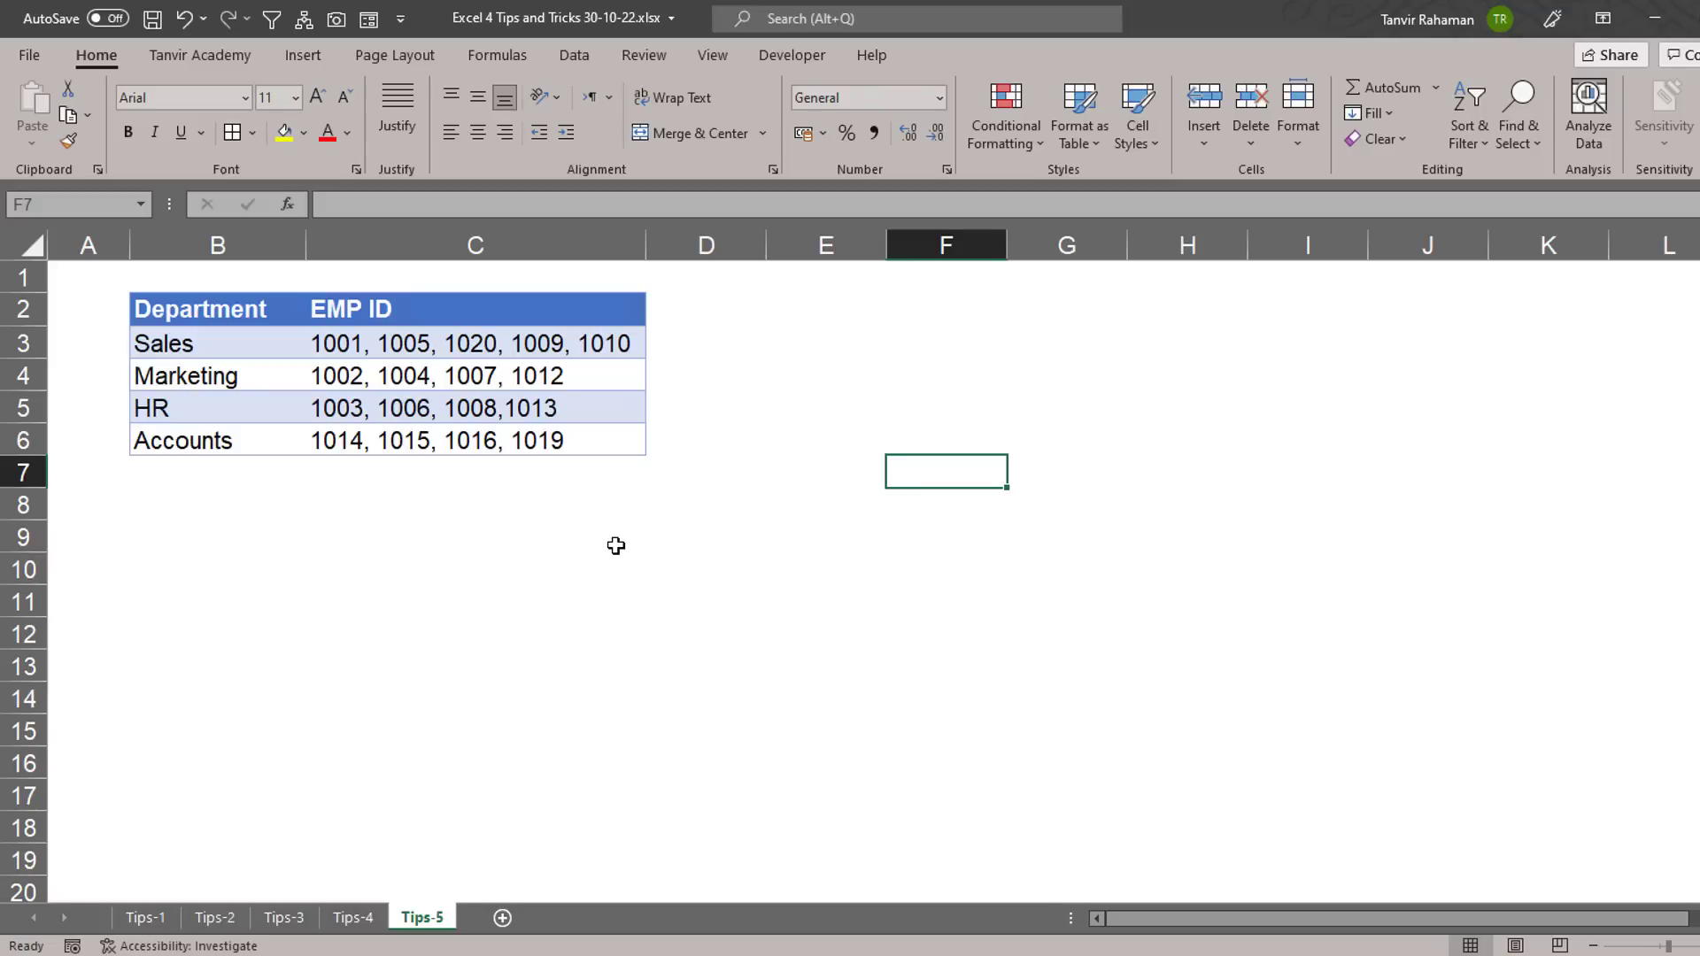
Convert B2:C6 into an Excel table with headers and start a From Table/Range query on it.
left_click_drag(250, 316, 546, 443)
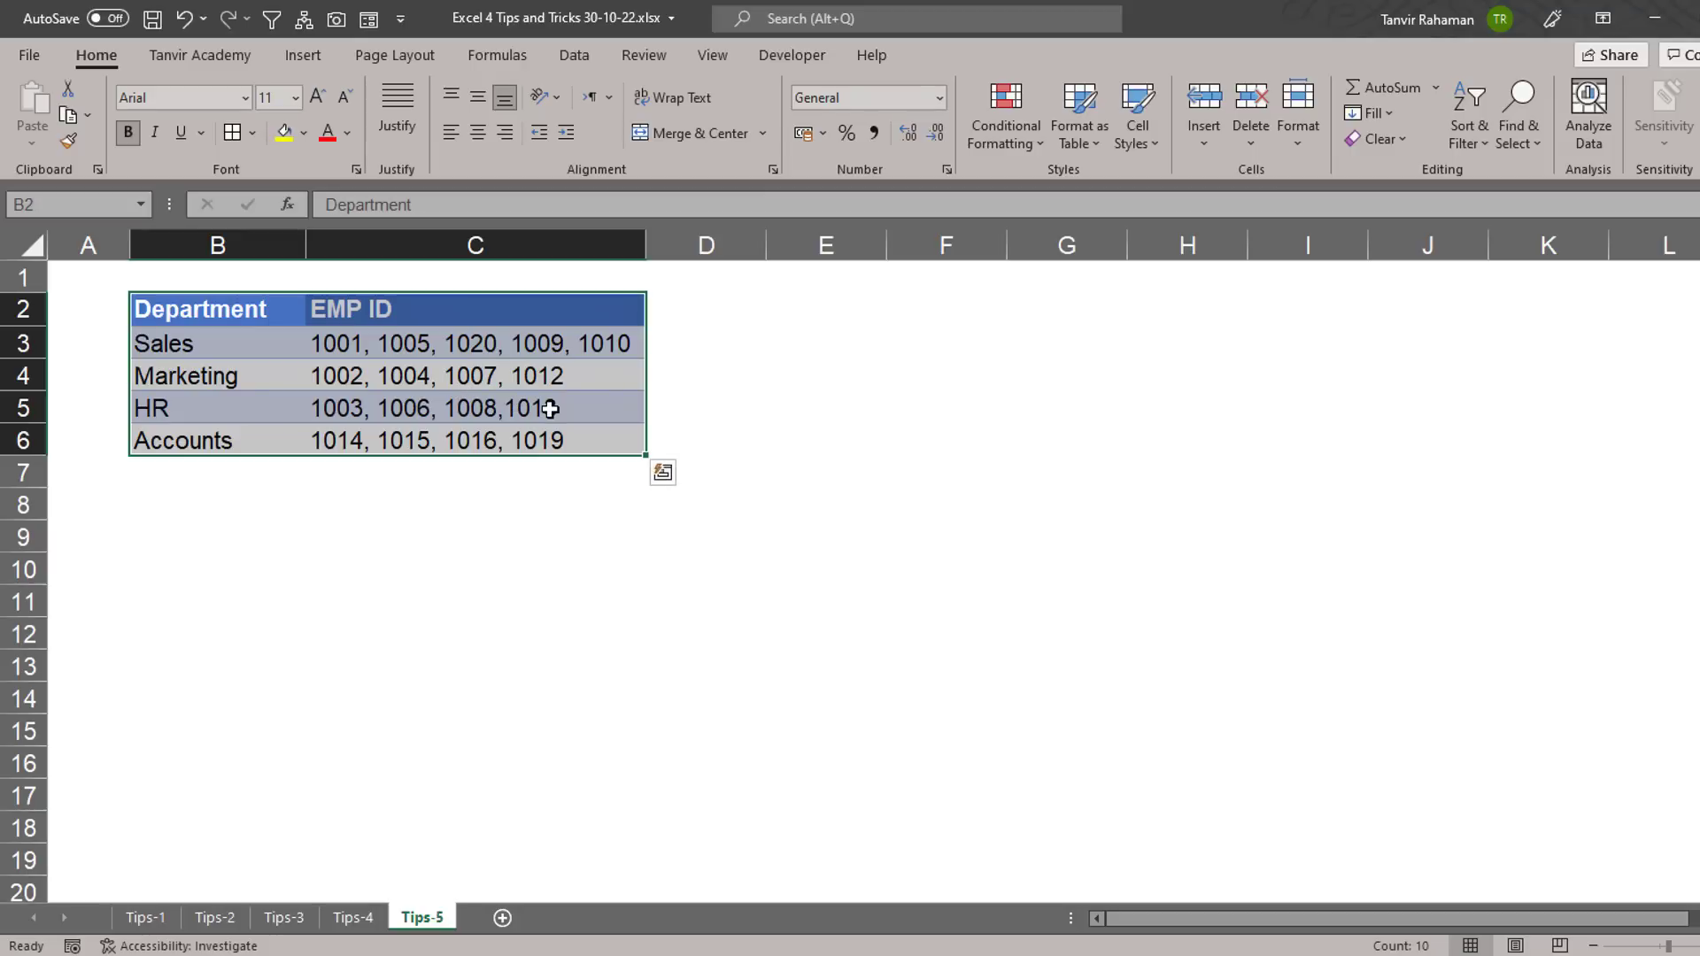
key("ctrl+t")
left_click_drag(825, 503, 748, 353)
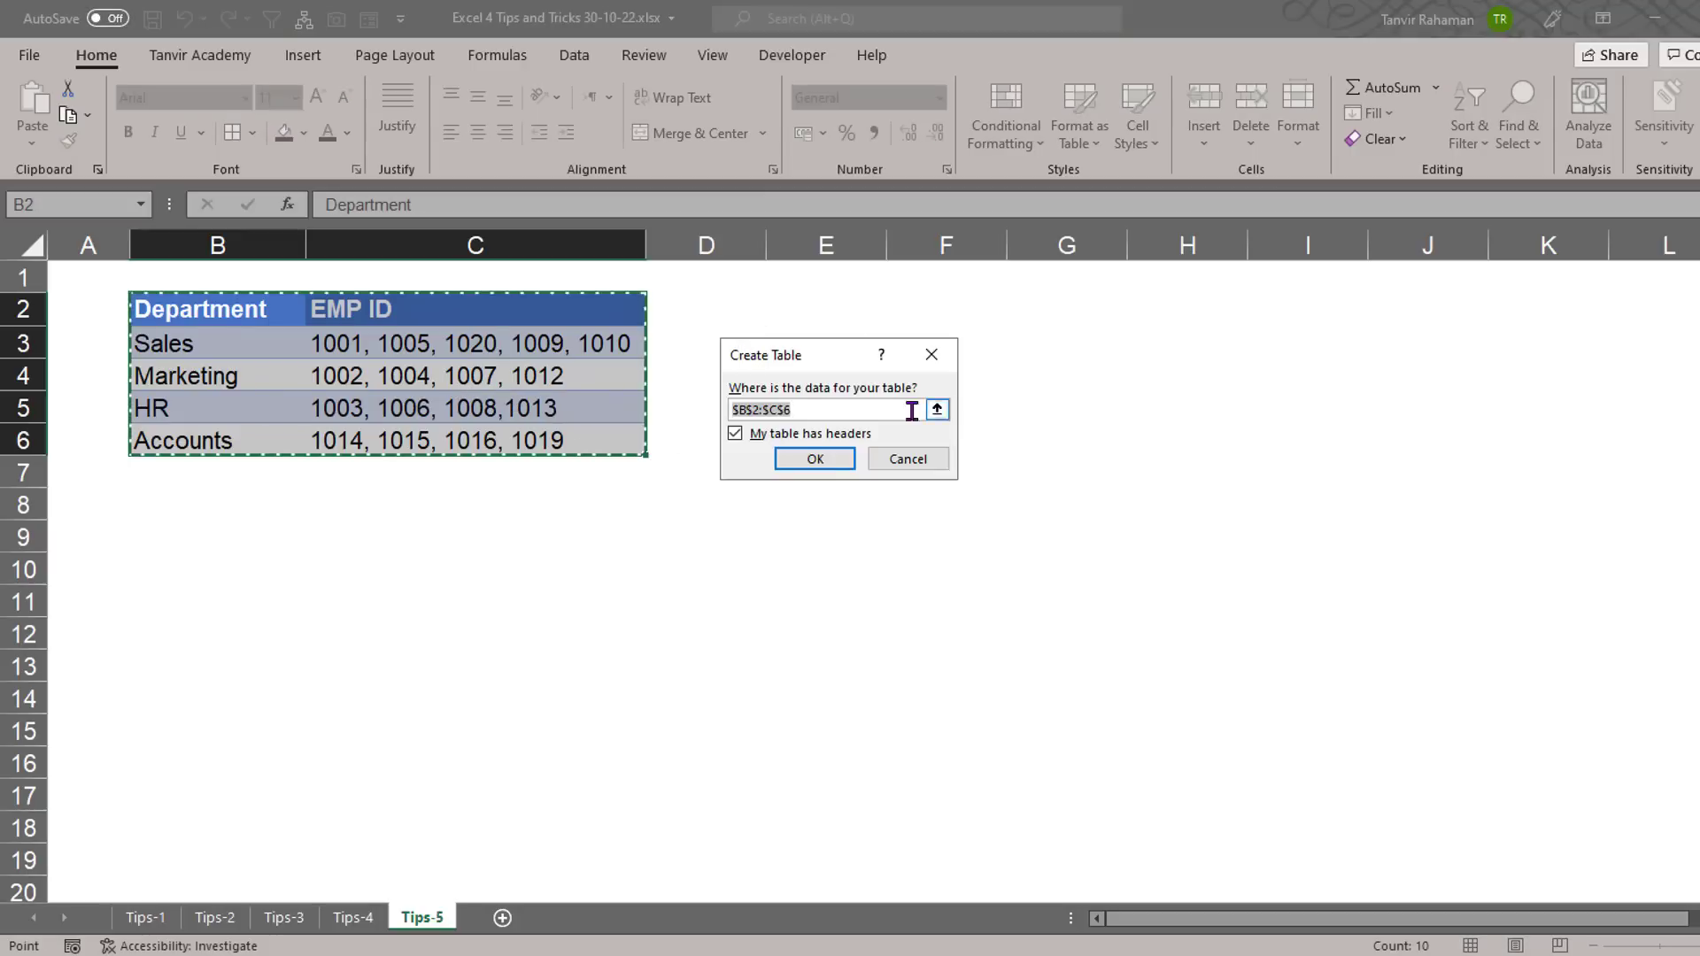
left_click(816, 460)
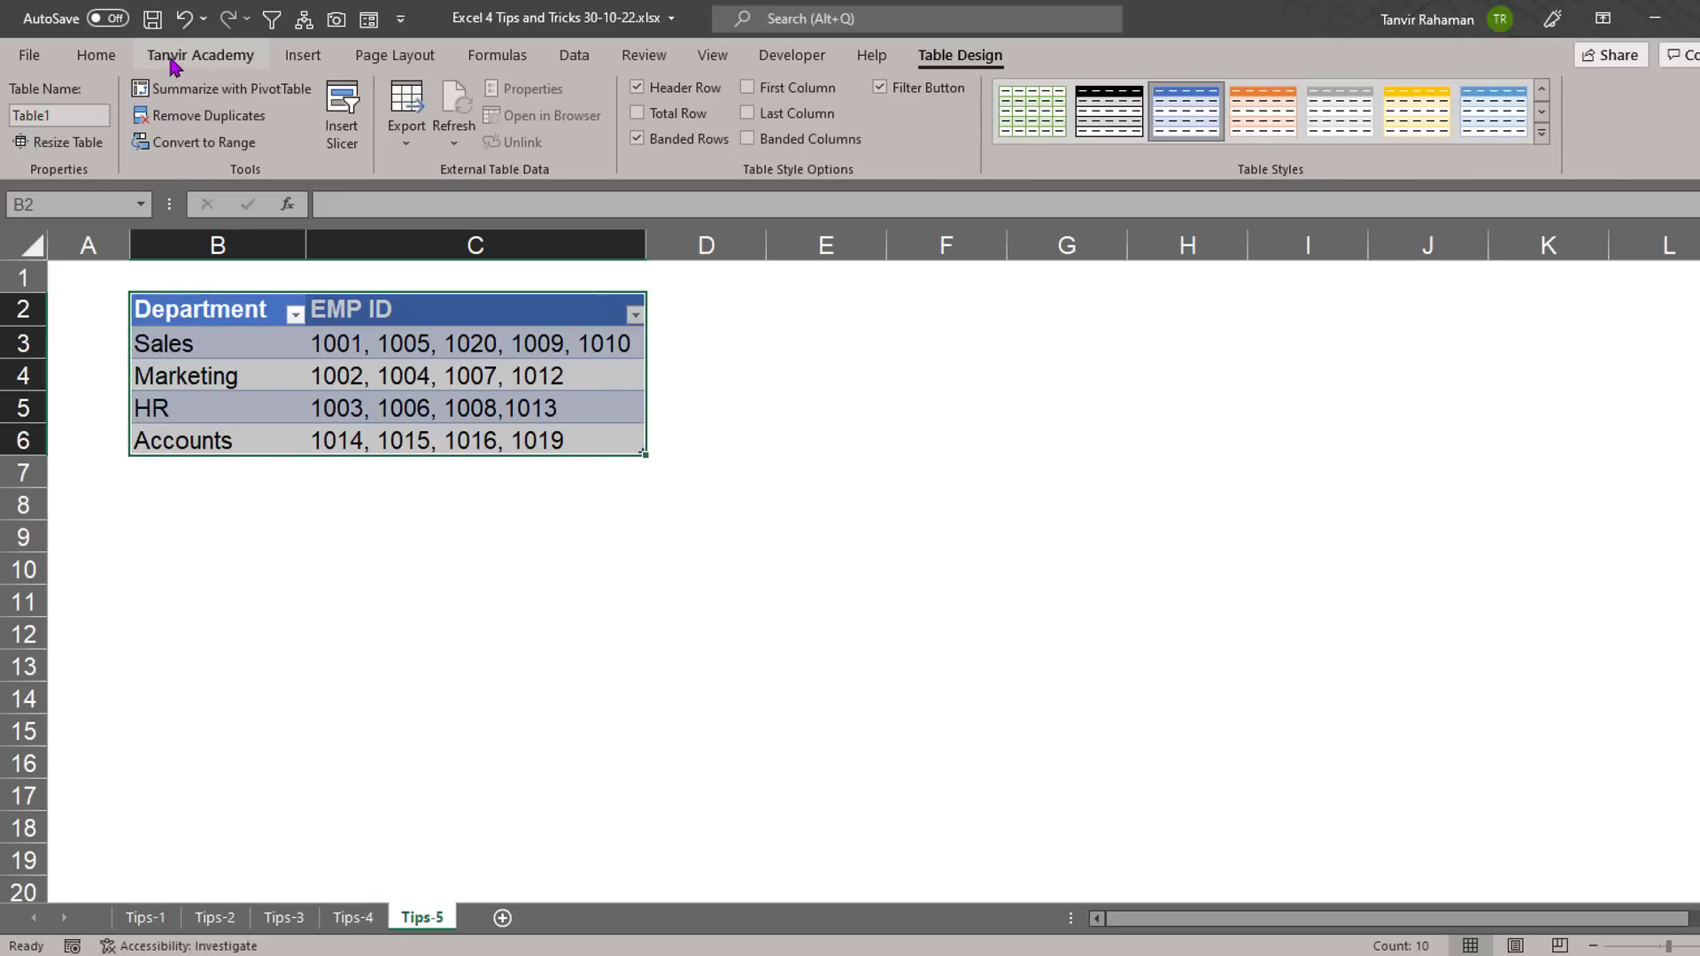
left_click(571, 55)
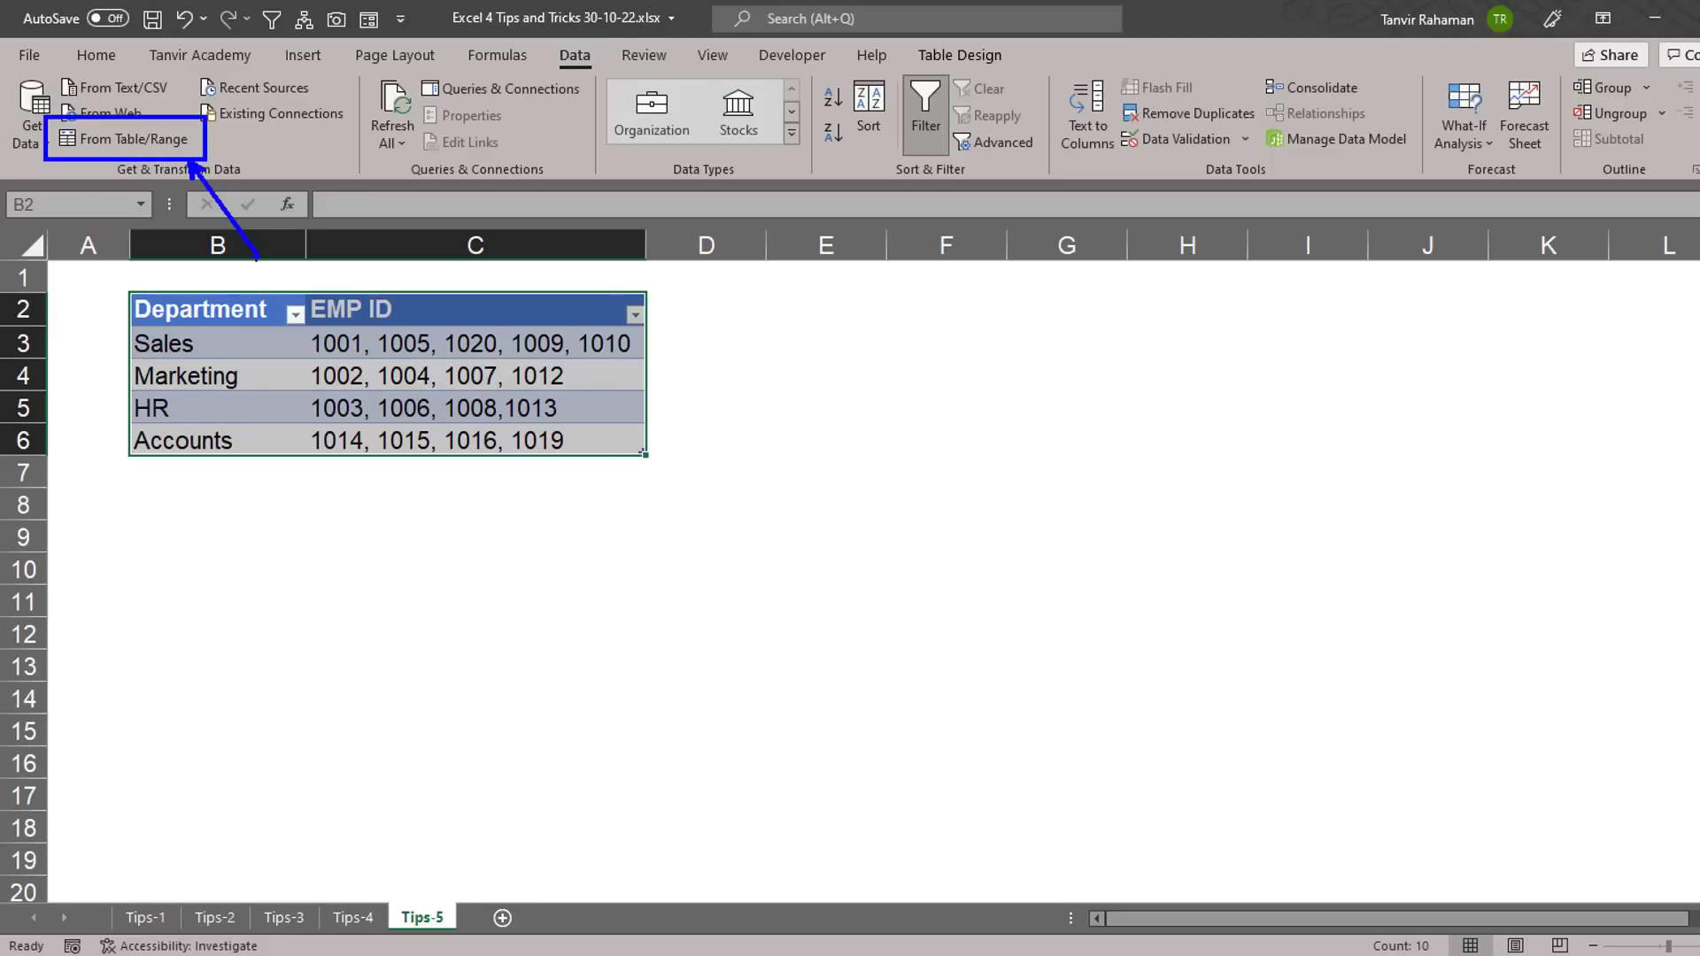
left_click(108, 139)
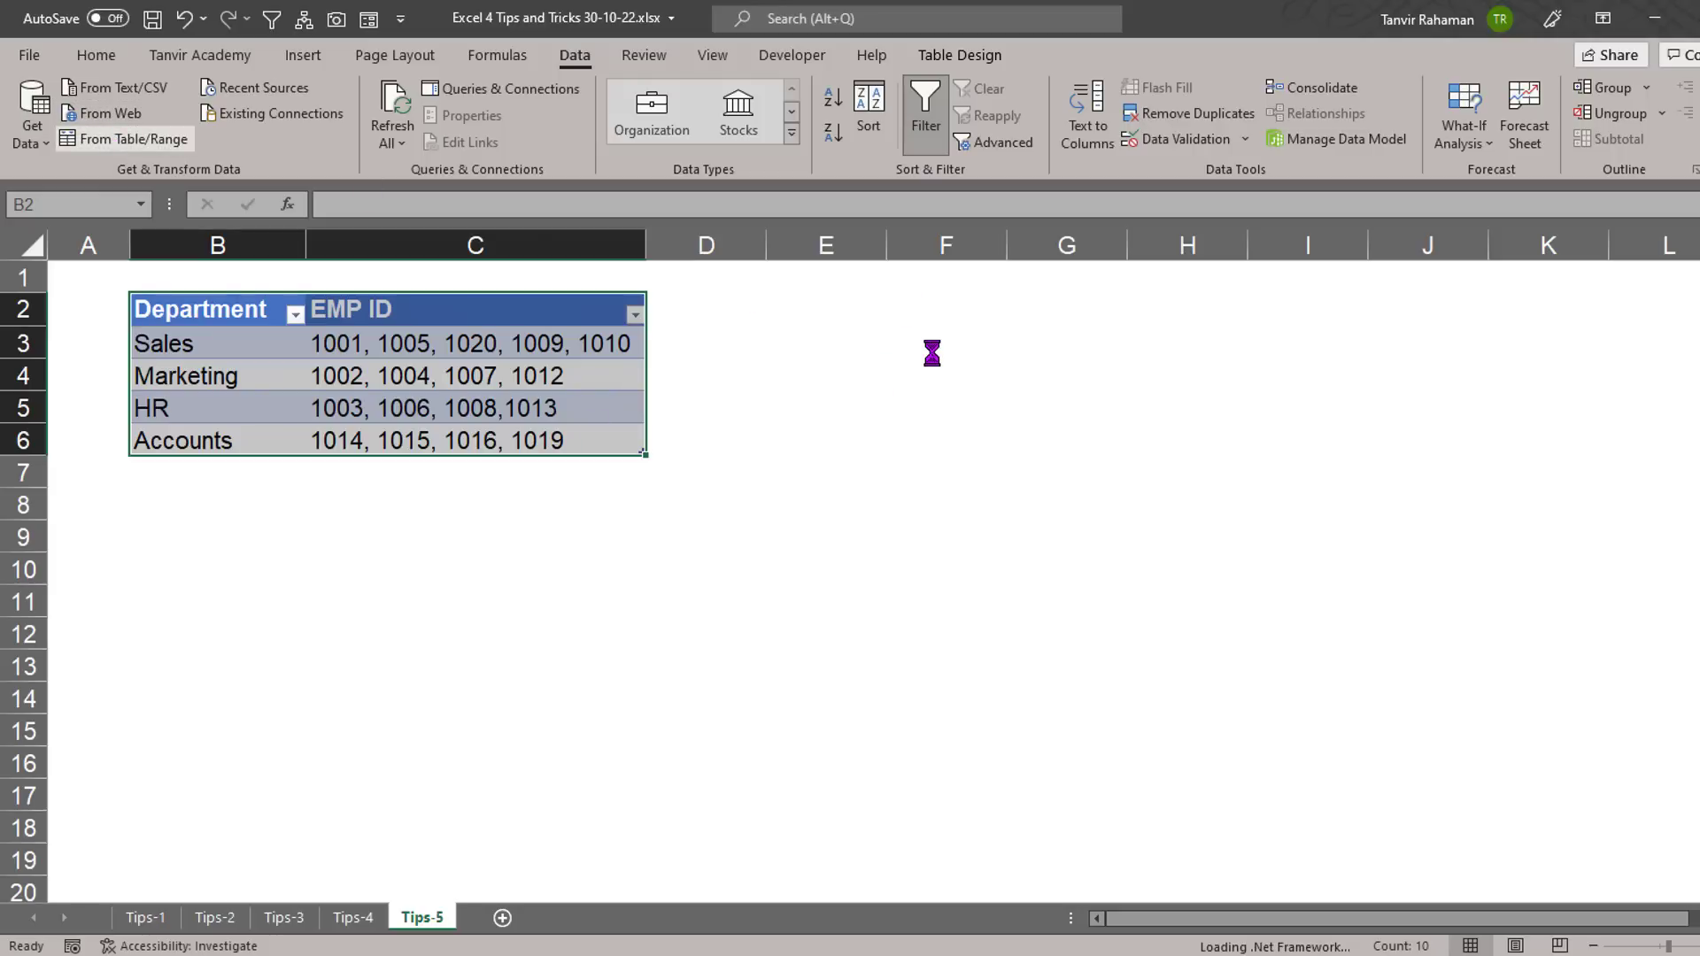
Remove the Changed Type step from the applied steps of the Table1 query.
left_click(946, 571)
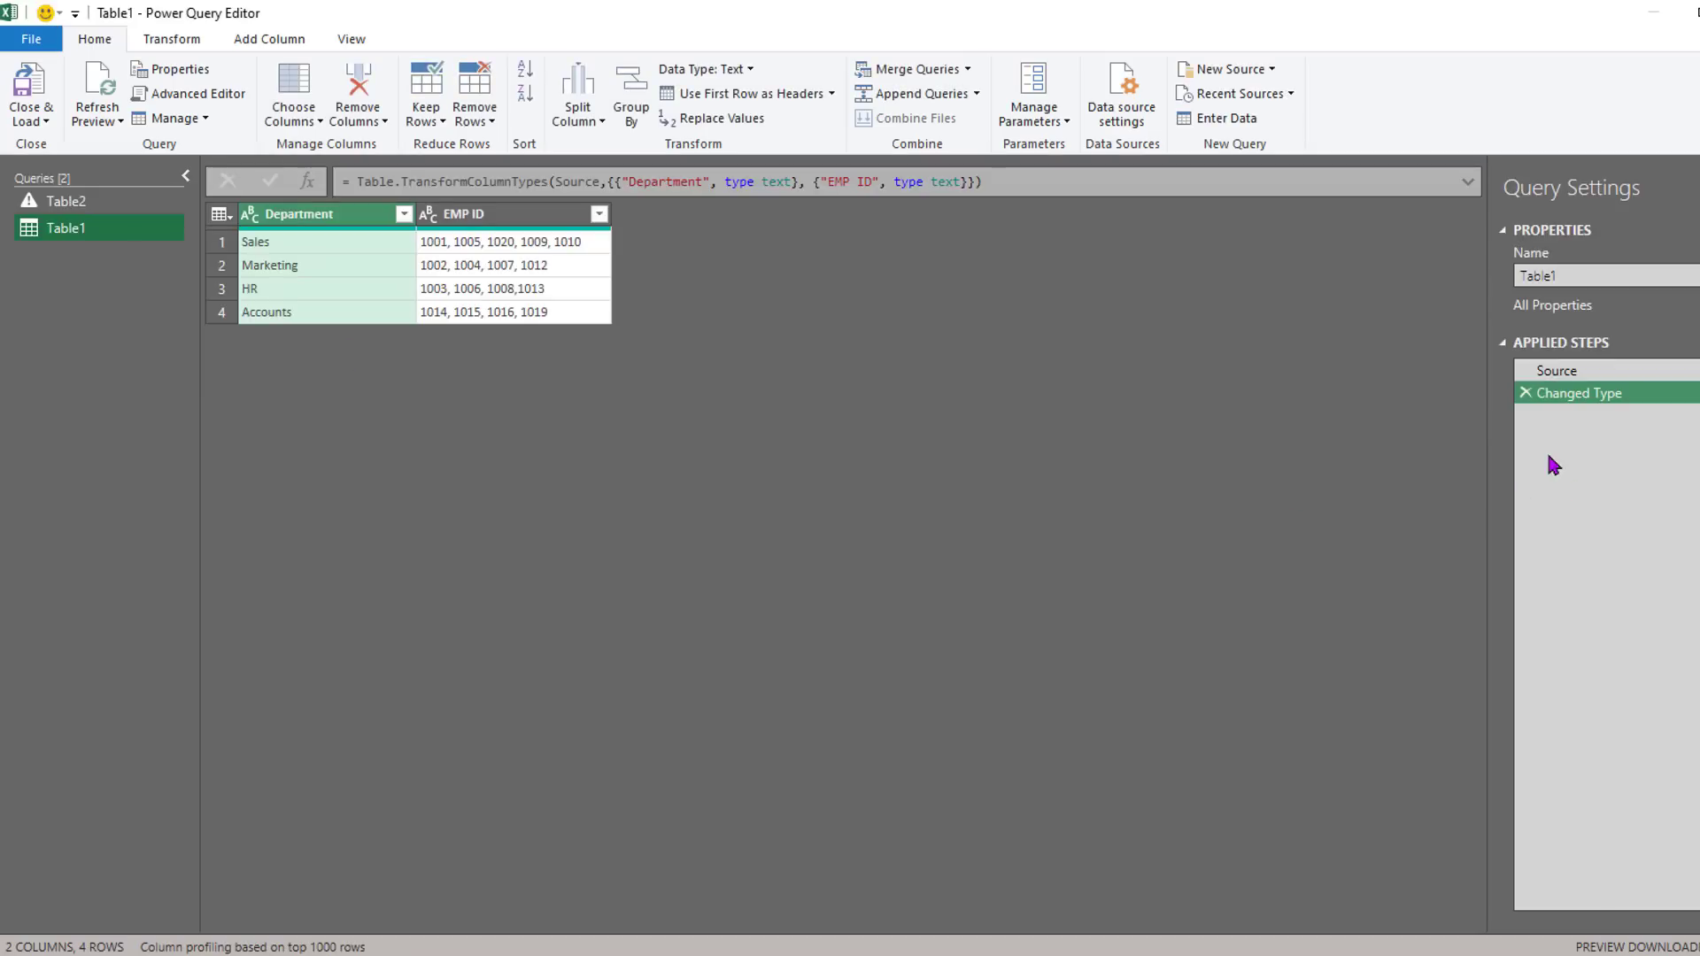
left_click_drag(1477, 319, 1692, 427)
left_click_drag(1559, 418, 1605, 511)
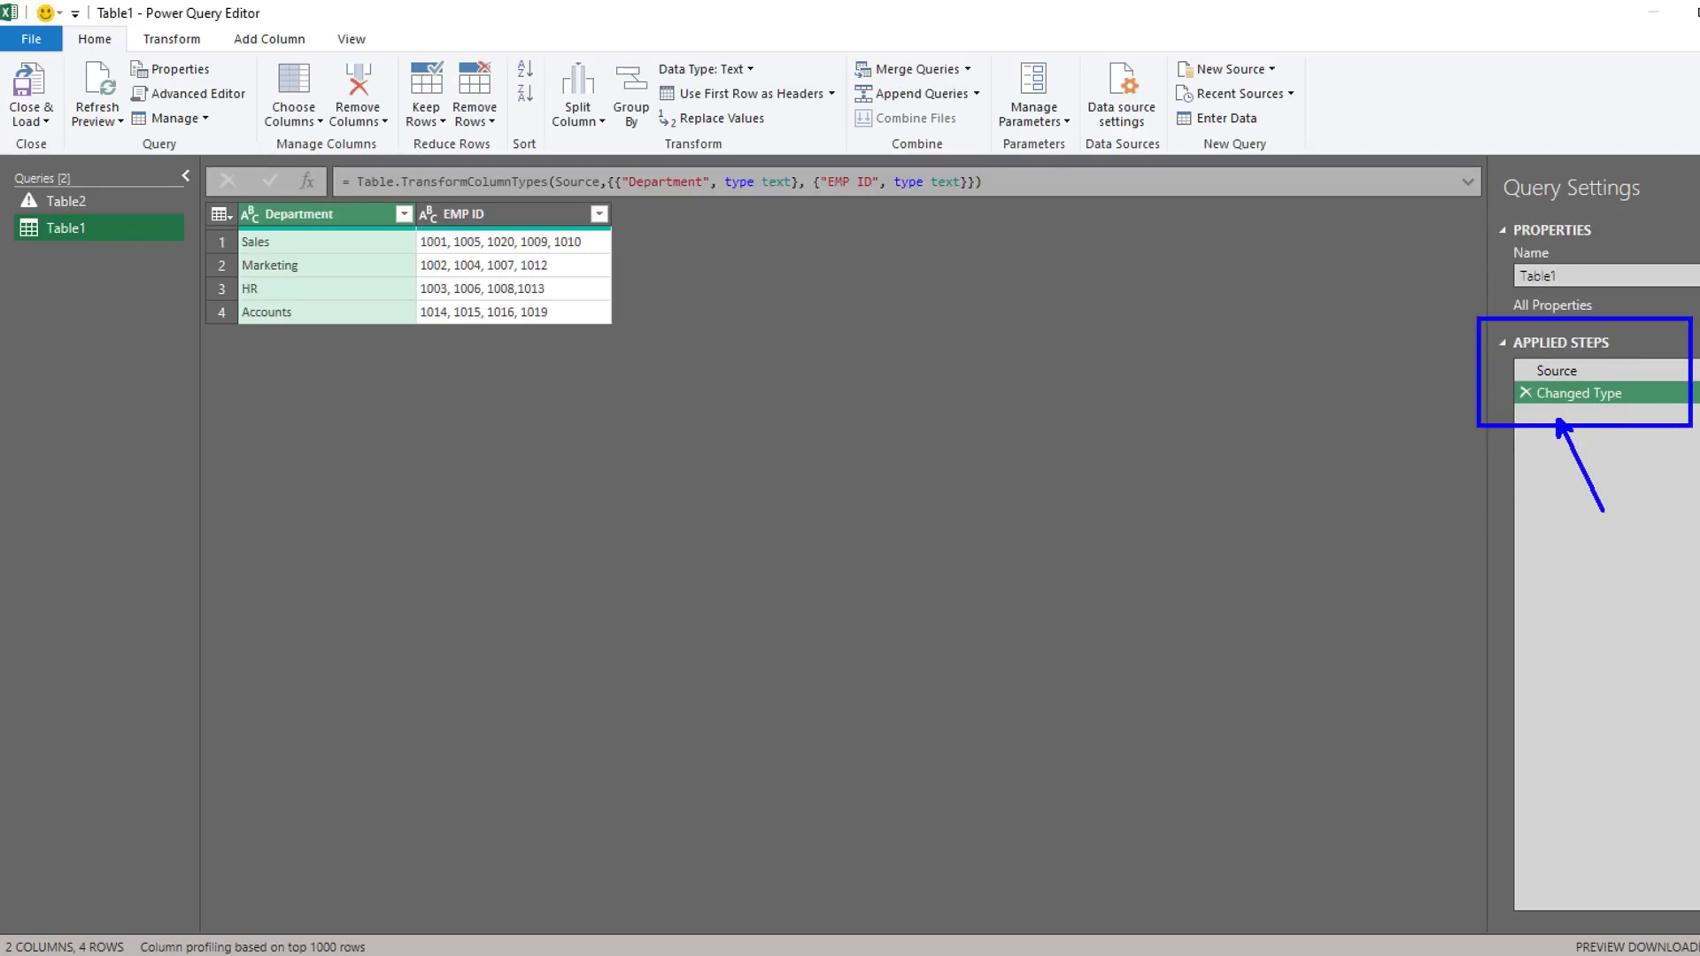
key("Escape")
left_click(1525, 392)
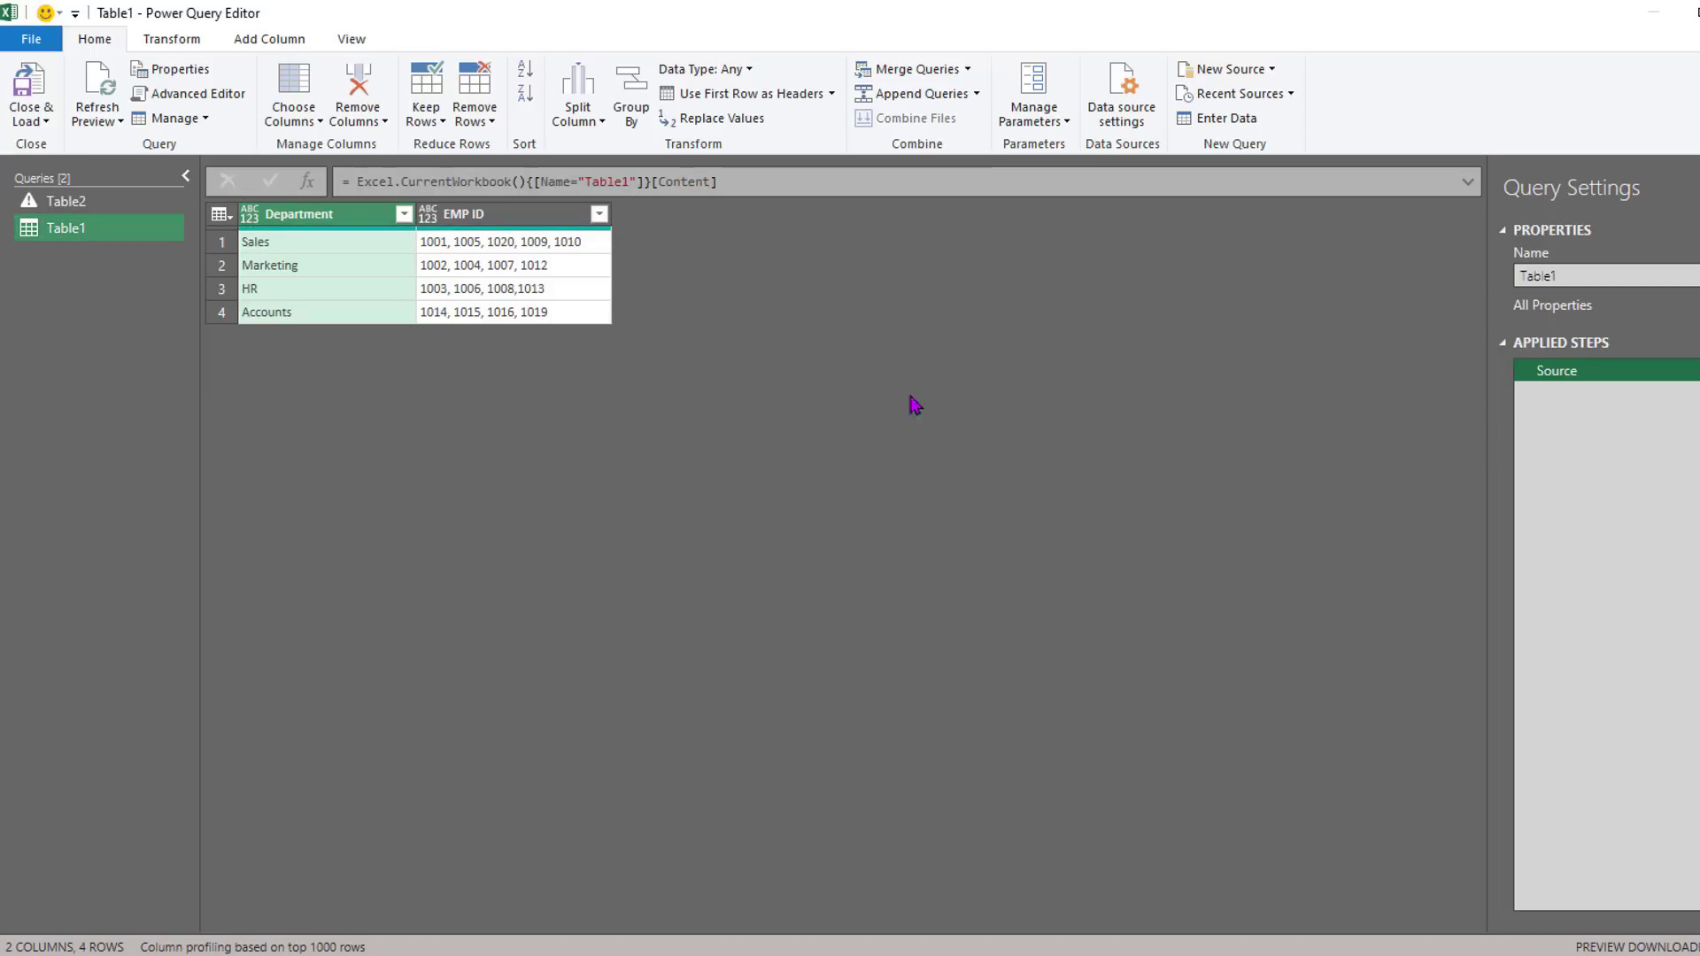
Split the EMP ID column by the Comma delimiter at each occurrence, with the result split into rows.
left_click(173, 40)
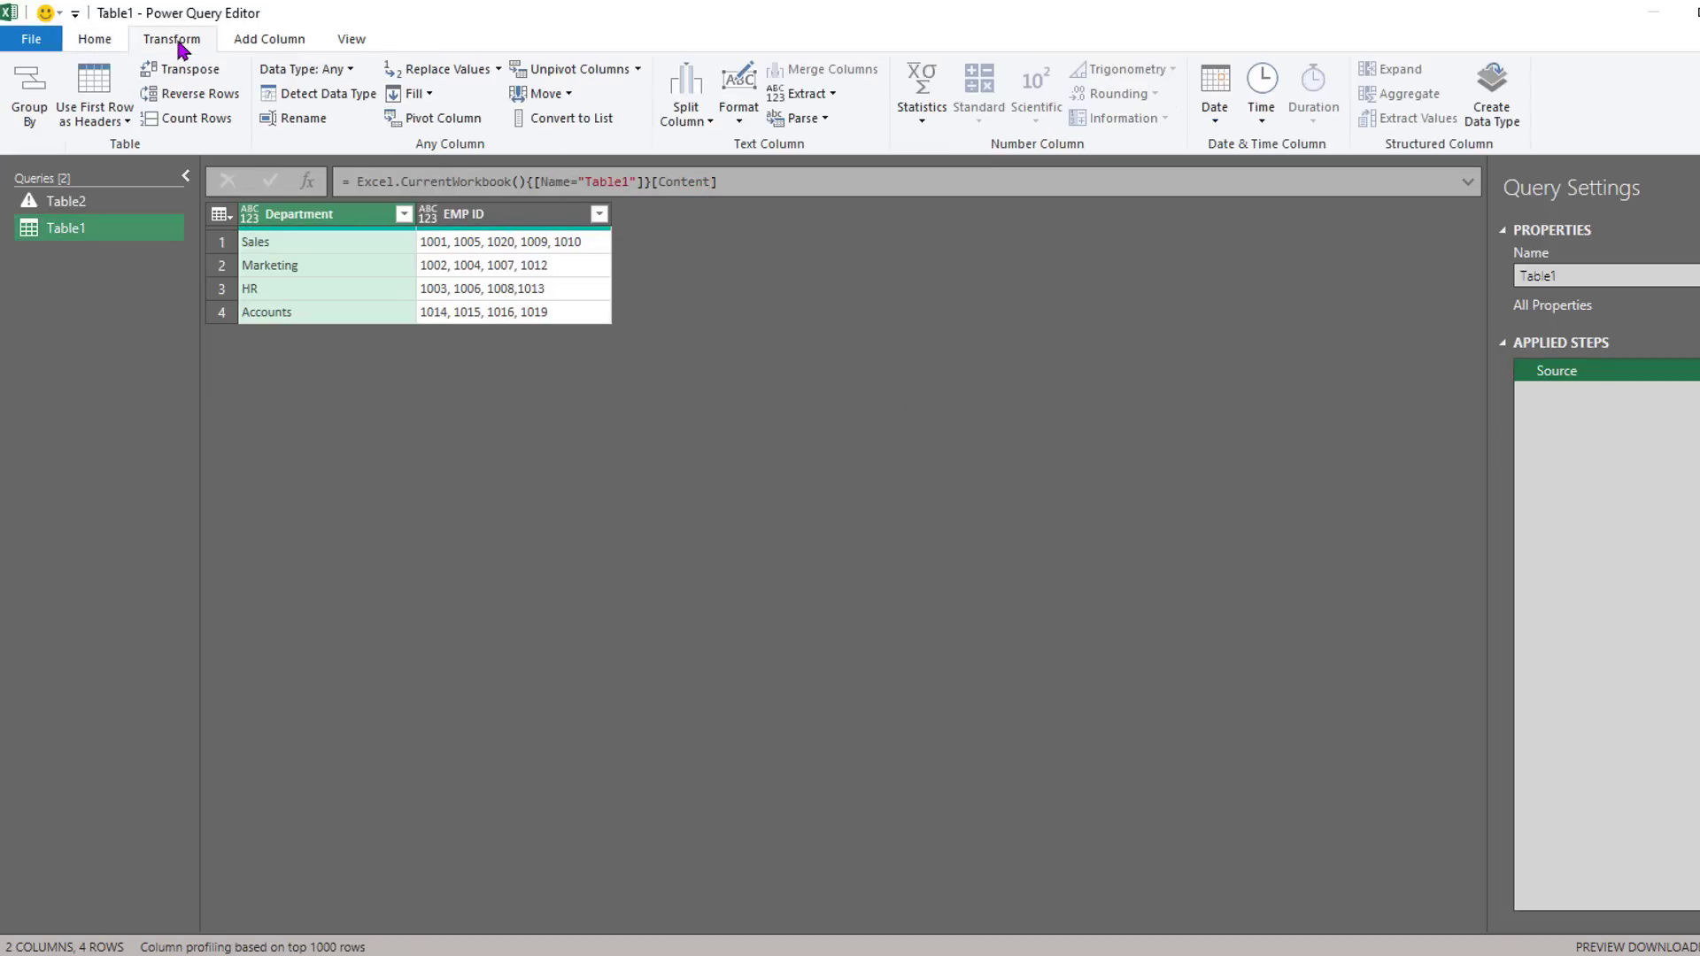
left_click(512, 214)
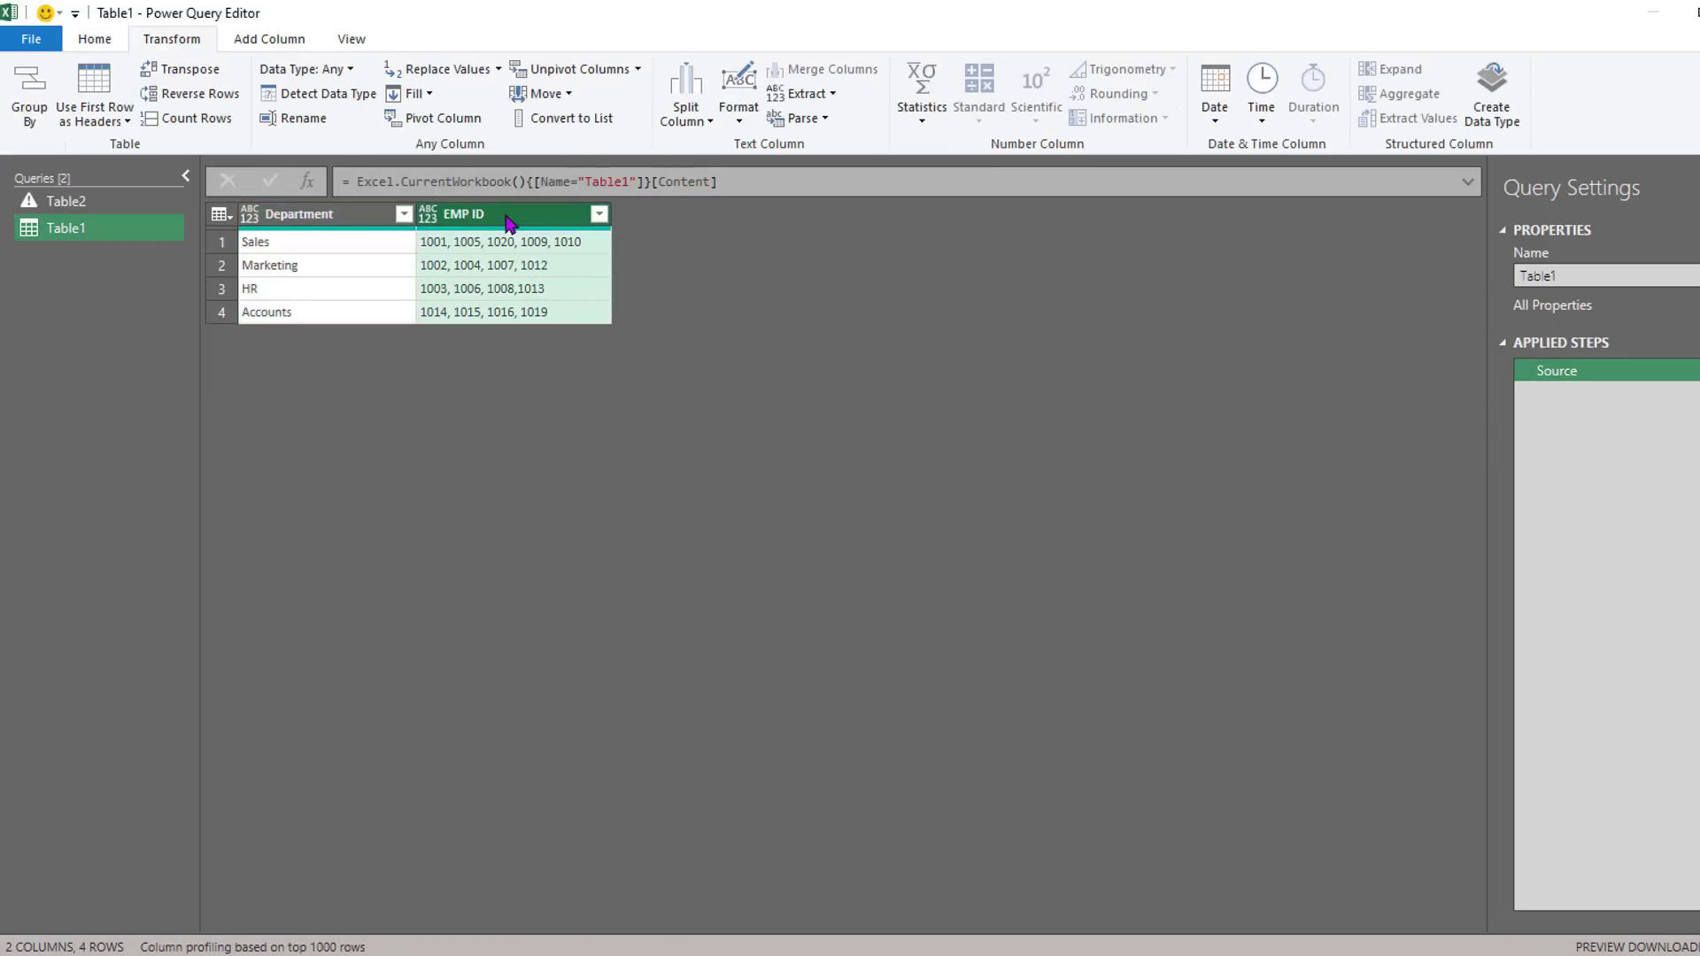
mouse_move(408, 197)
left_mouse_down()
mouse_move(608, 313)
mouse_move(694, 440)
left_mouse_up()
key("Escape")
left_click(689, 114)
left_click(740, 145)
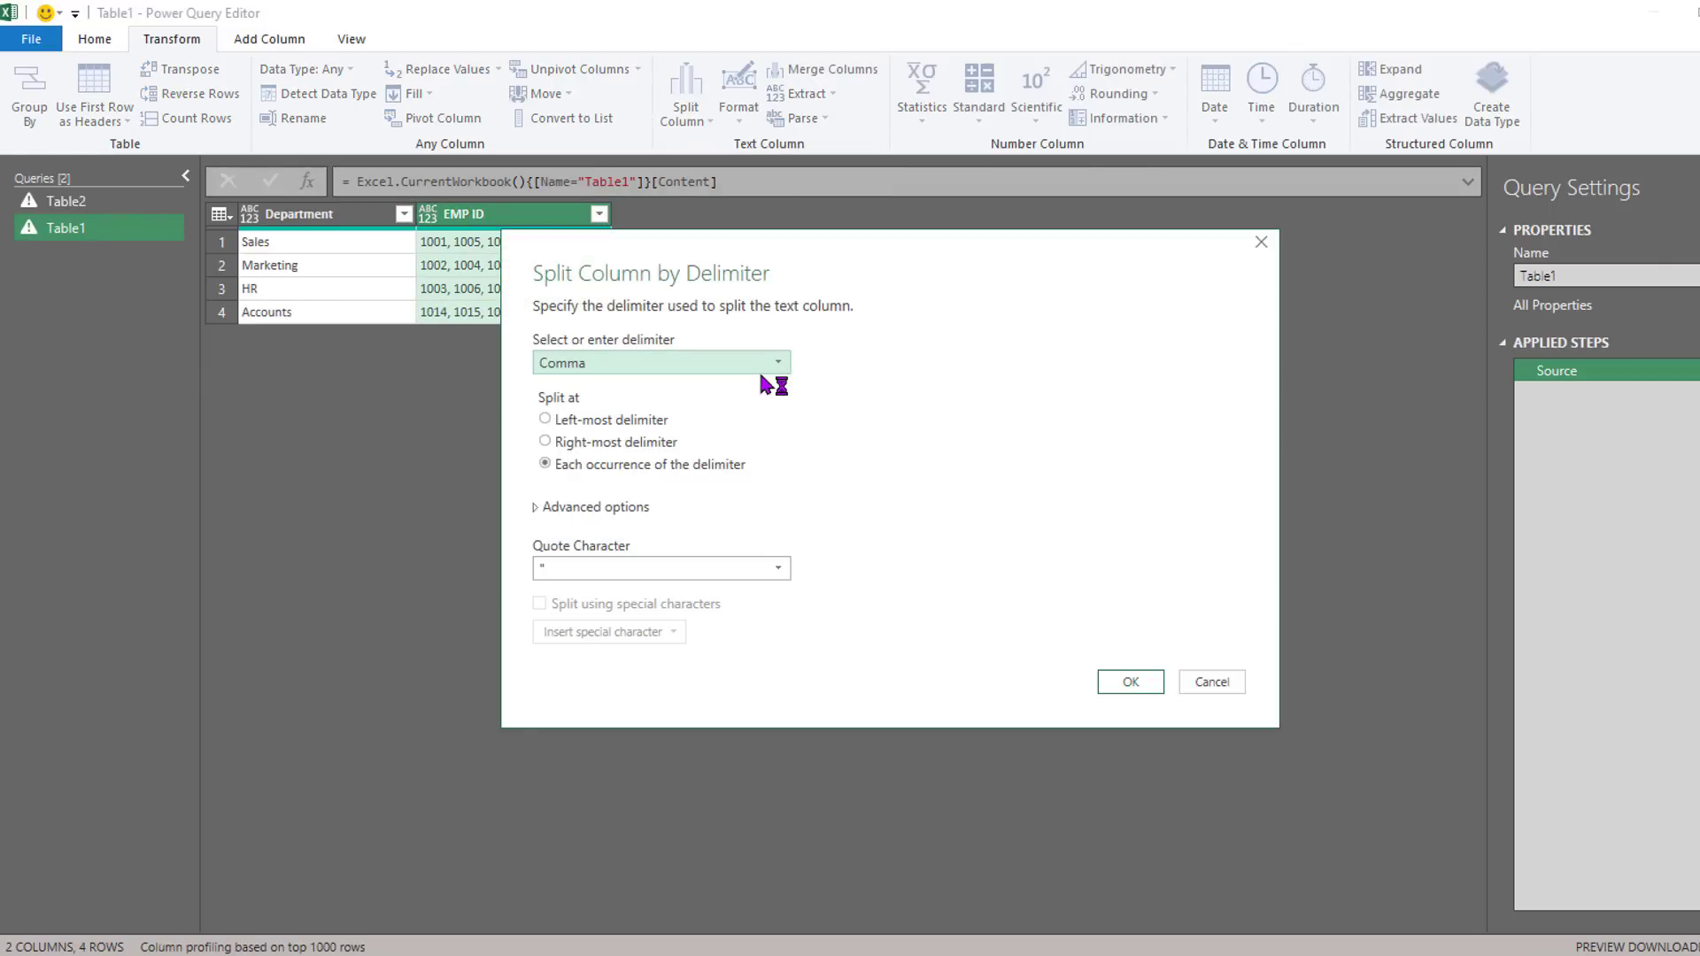
left_click(702, 365)
left_click_drag(513, 255, 574, 255)
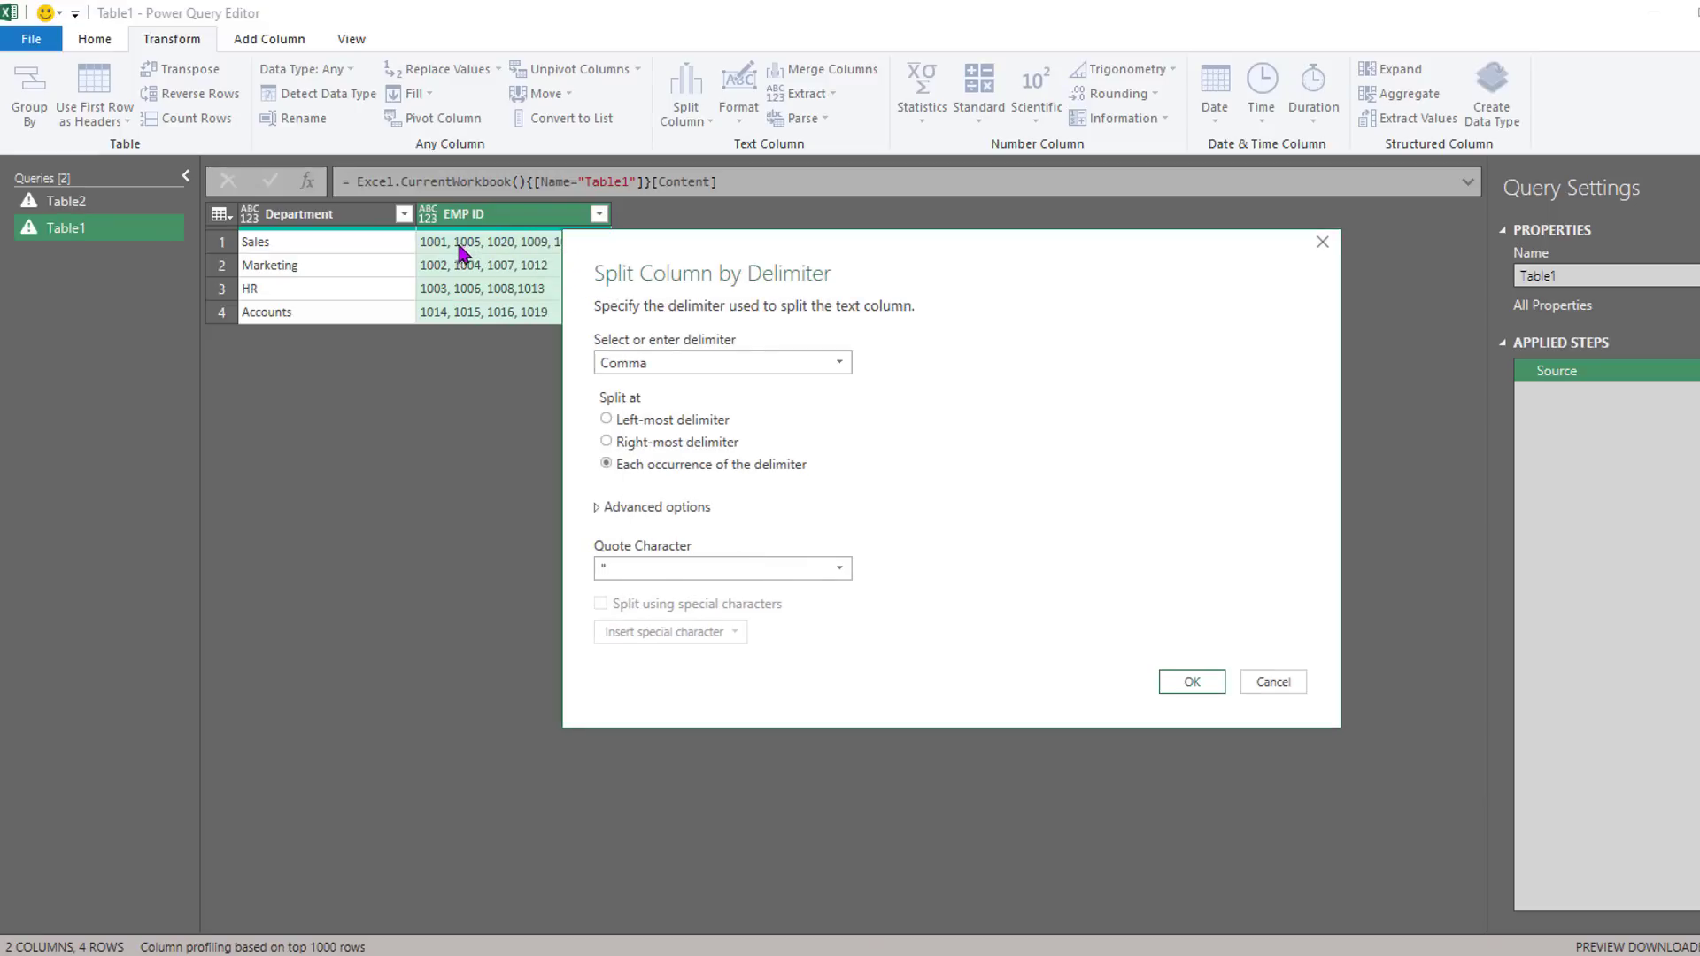
left_click(653, 363)
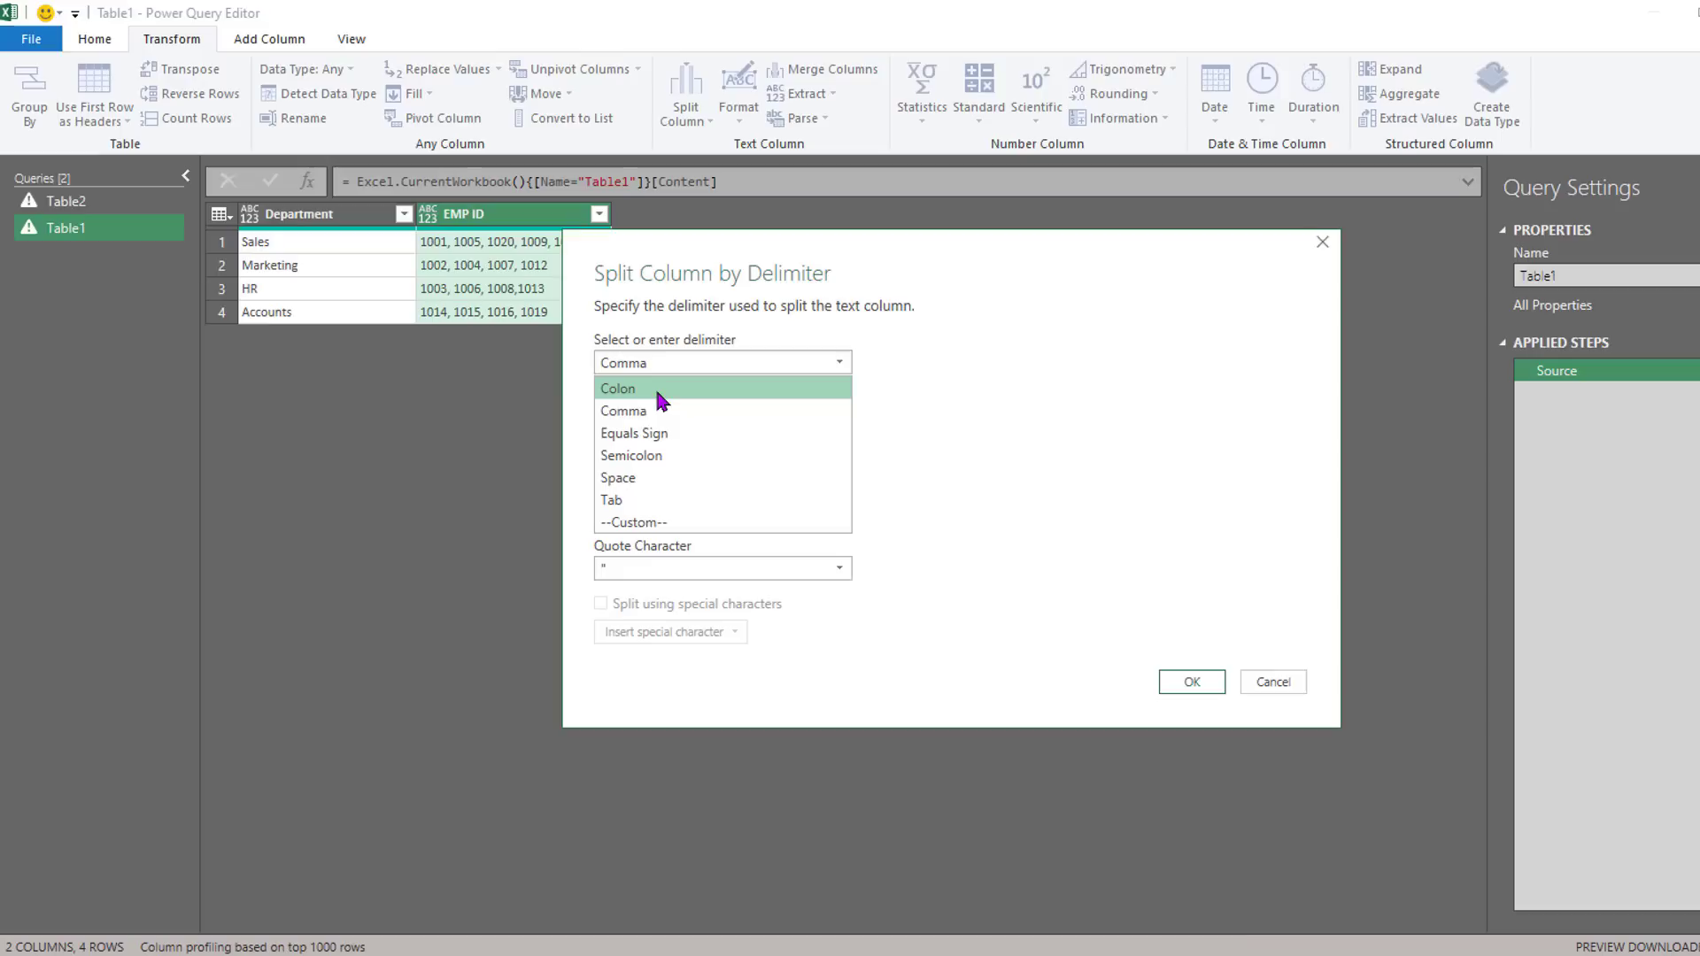
left_click(648, 412)
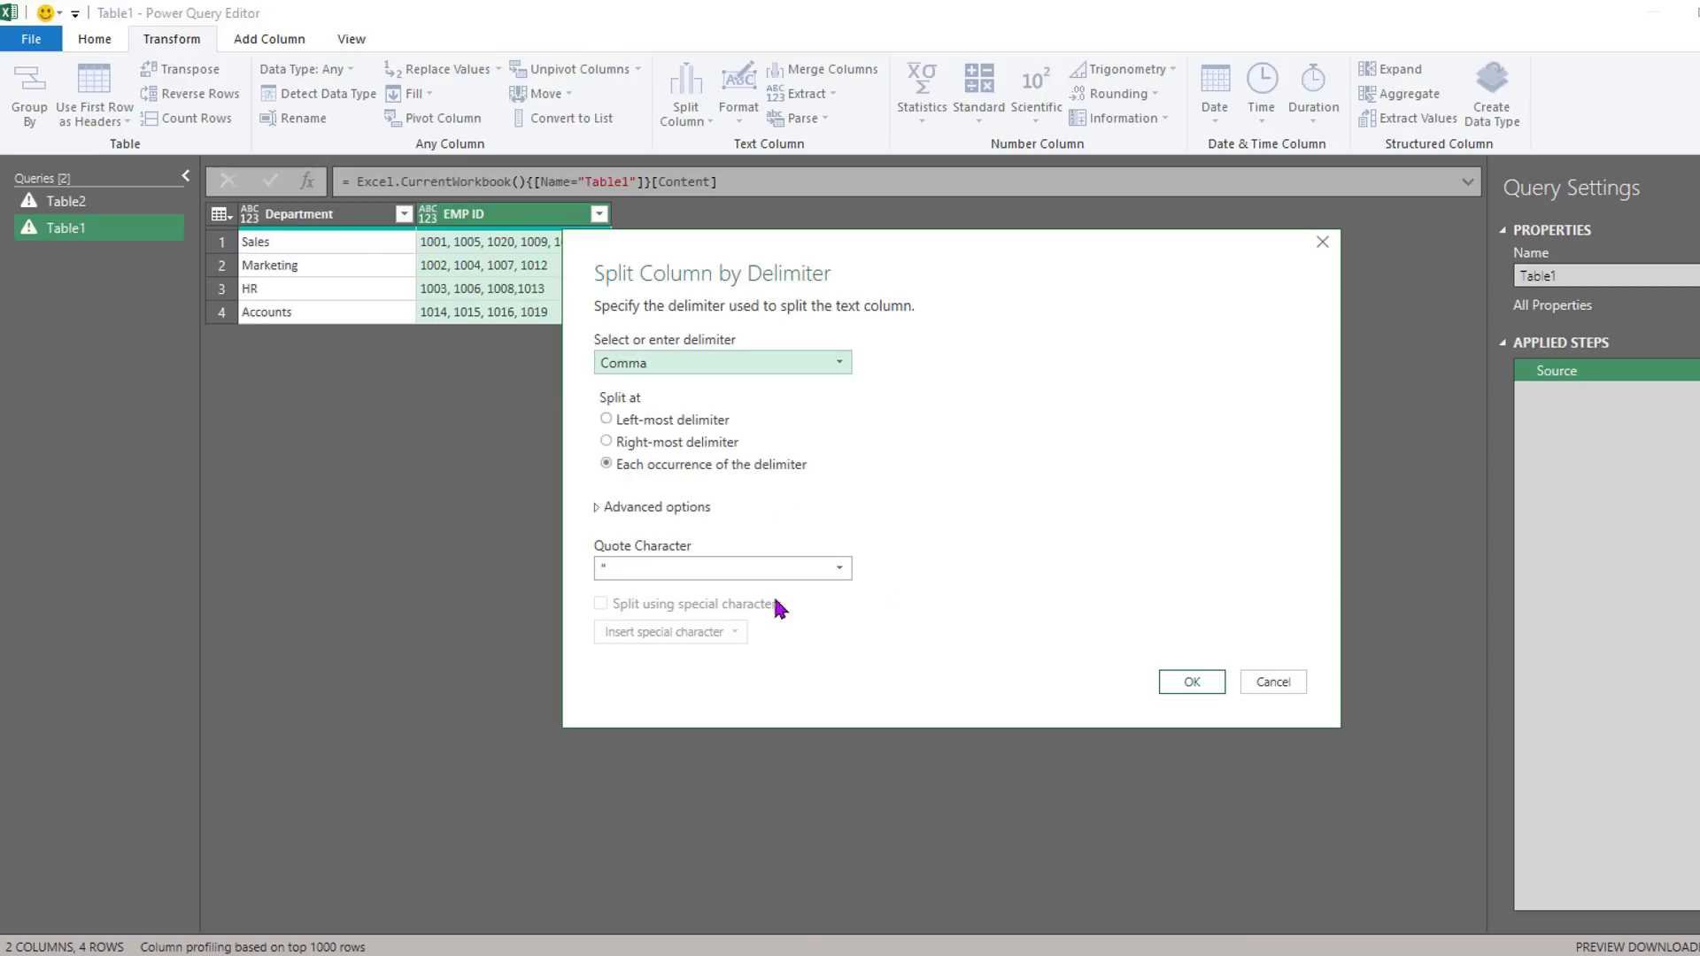
left_click(595, 511)
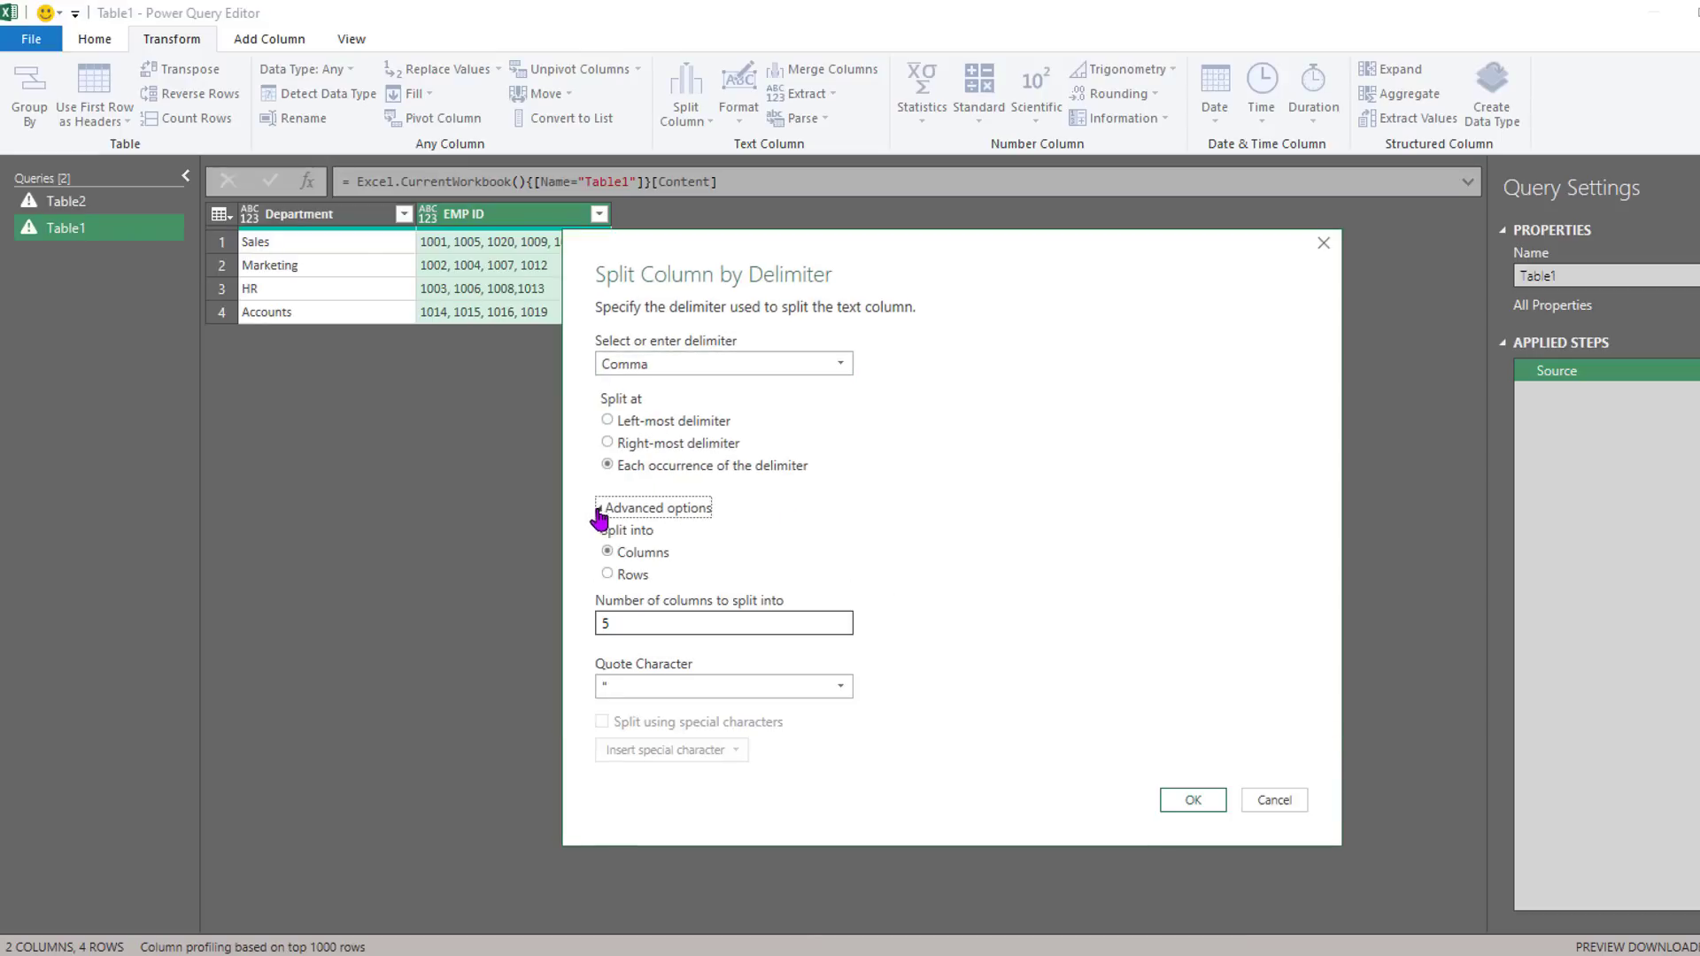
left_click(629, 578)
left_click(1191, 752)
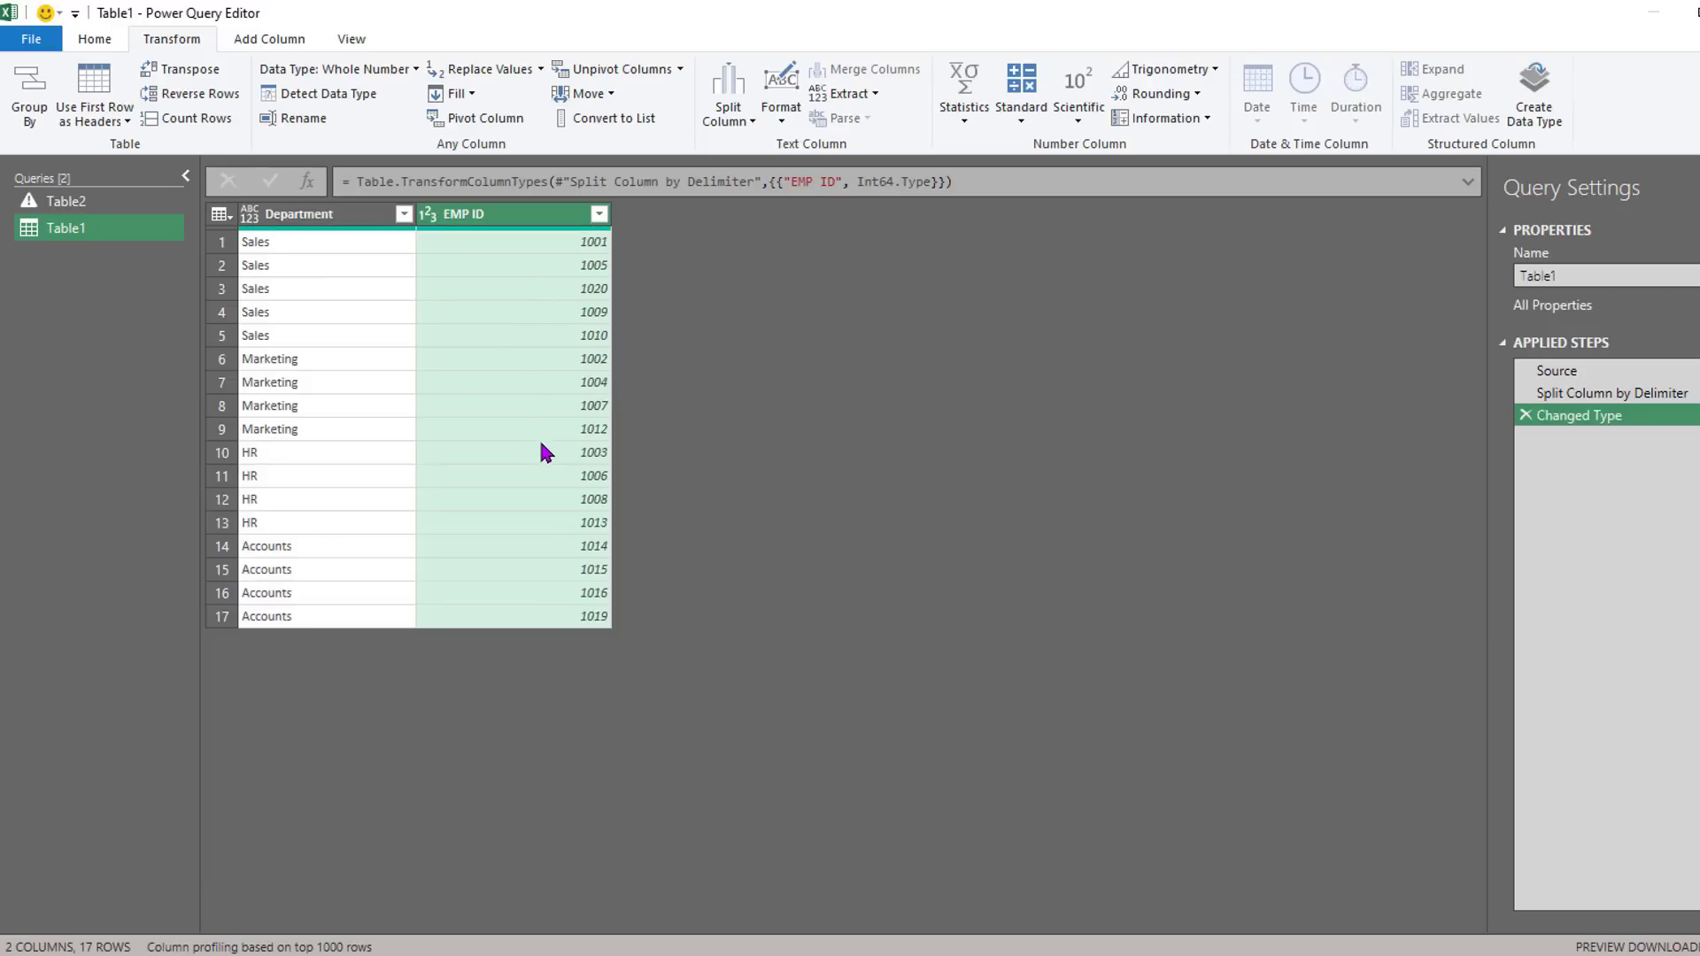
Load the query result as a table into the existing Tips-5 worksheet at cell E2 and dismiss the queries pane.
left_click(92, 41)
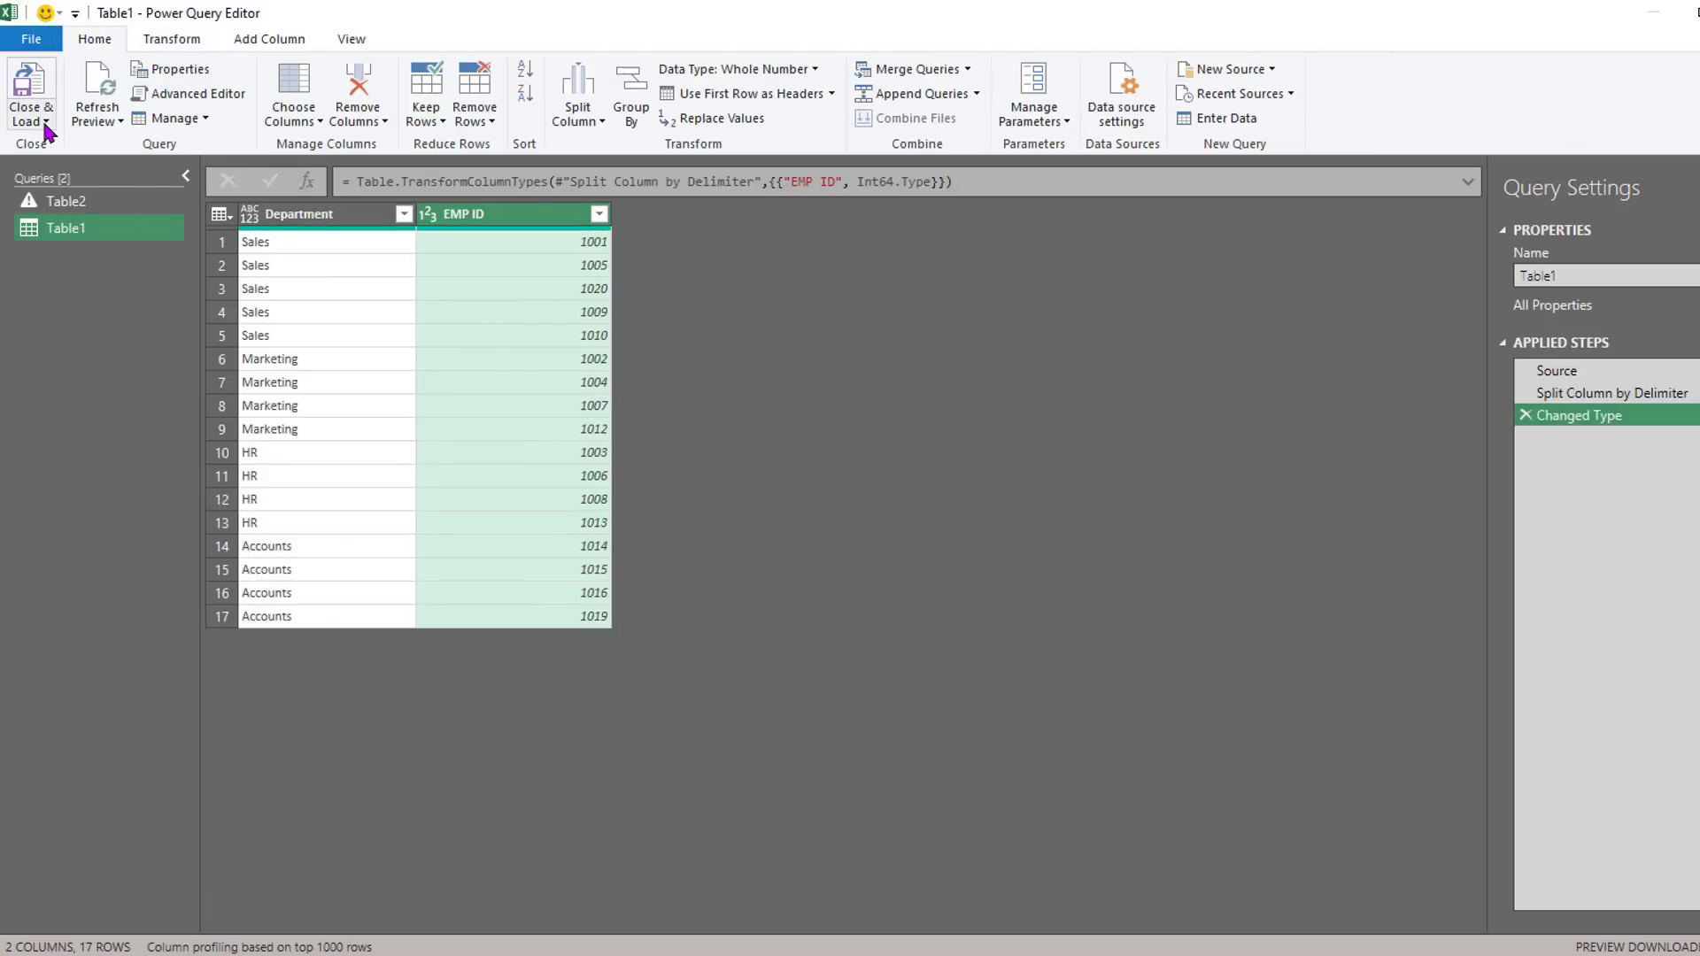
left_click(31, 121)
left_click(76, 171)
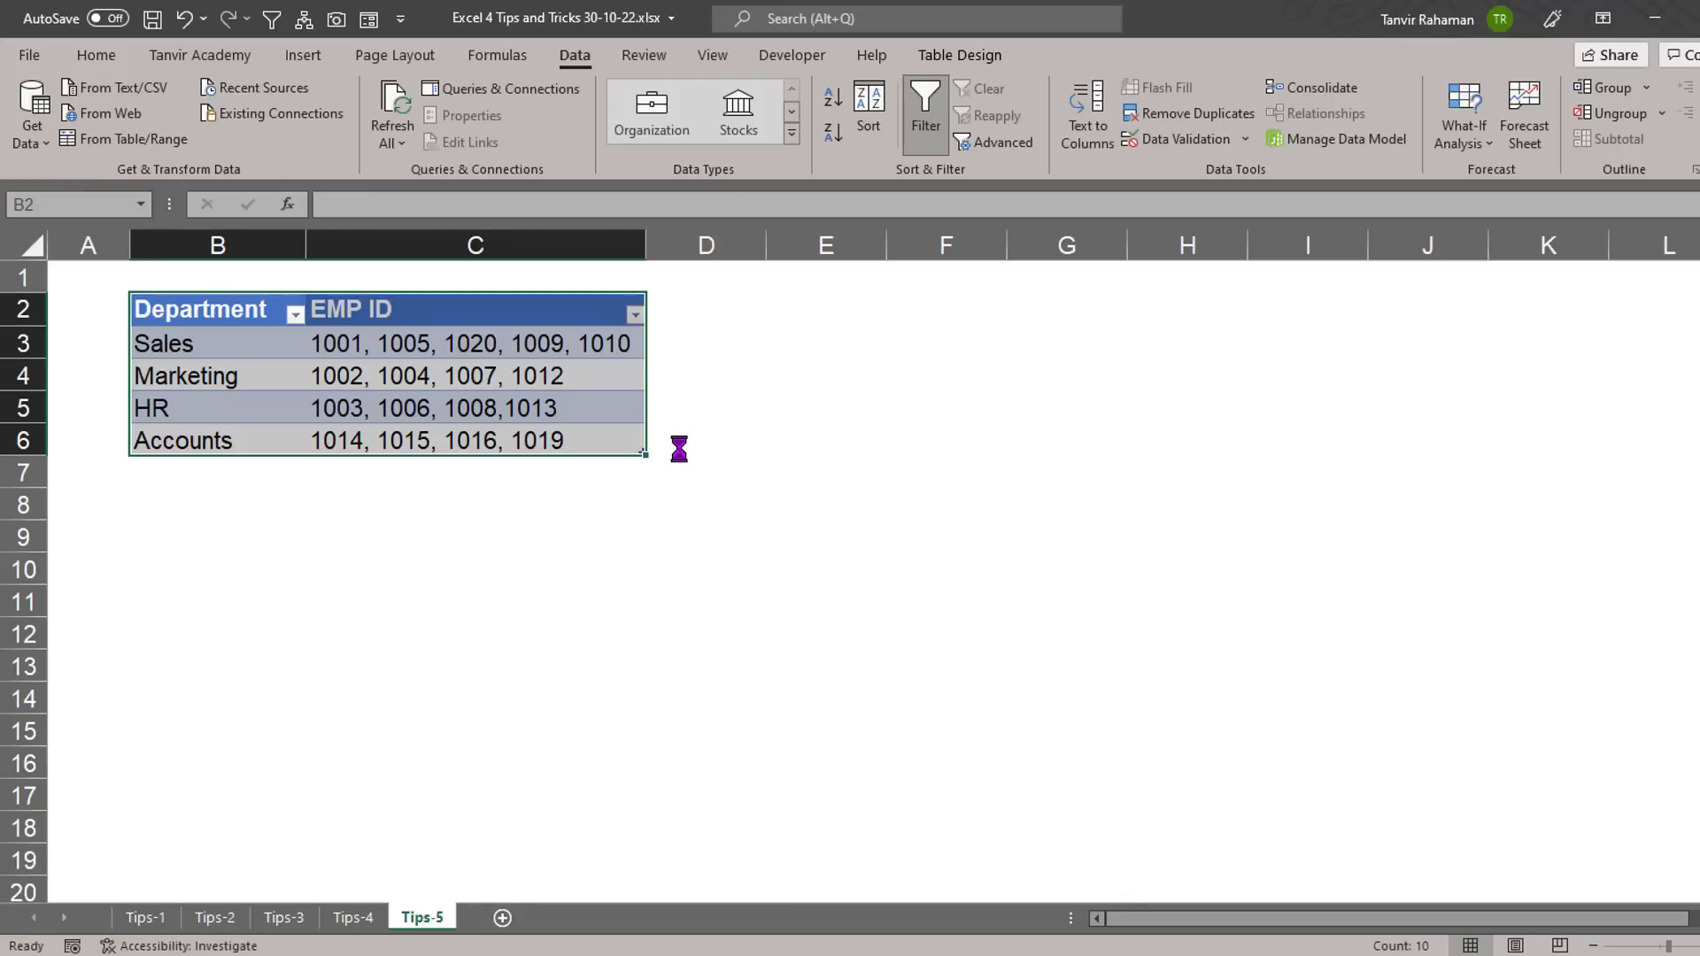
left_click(703, 390)
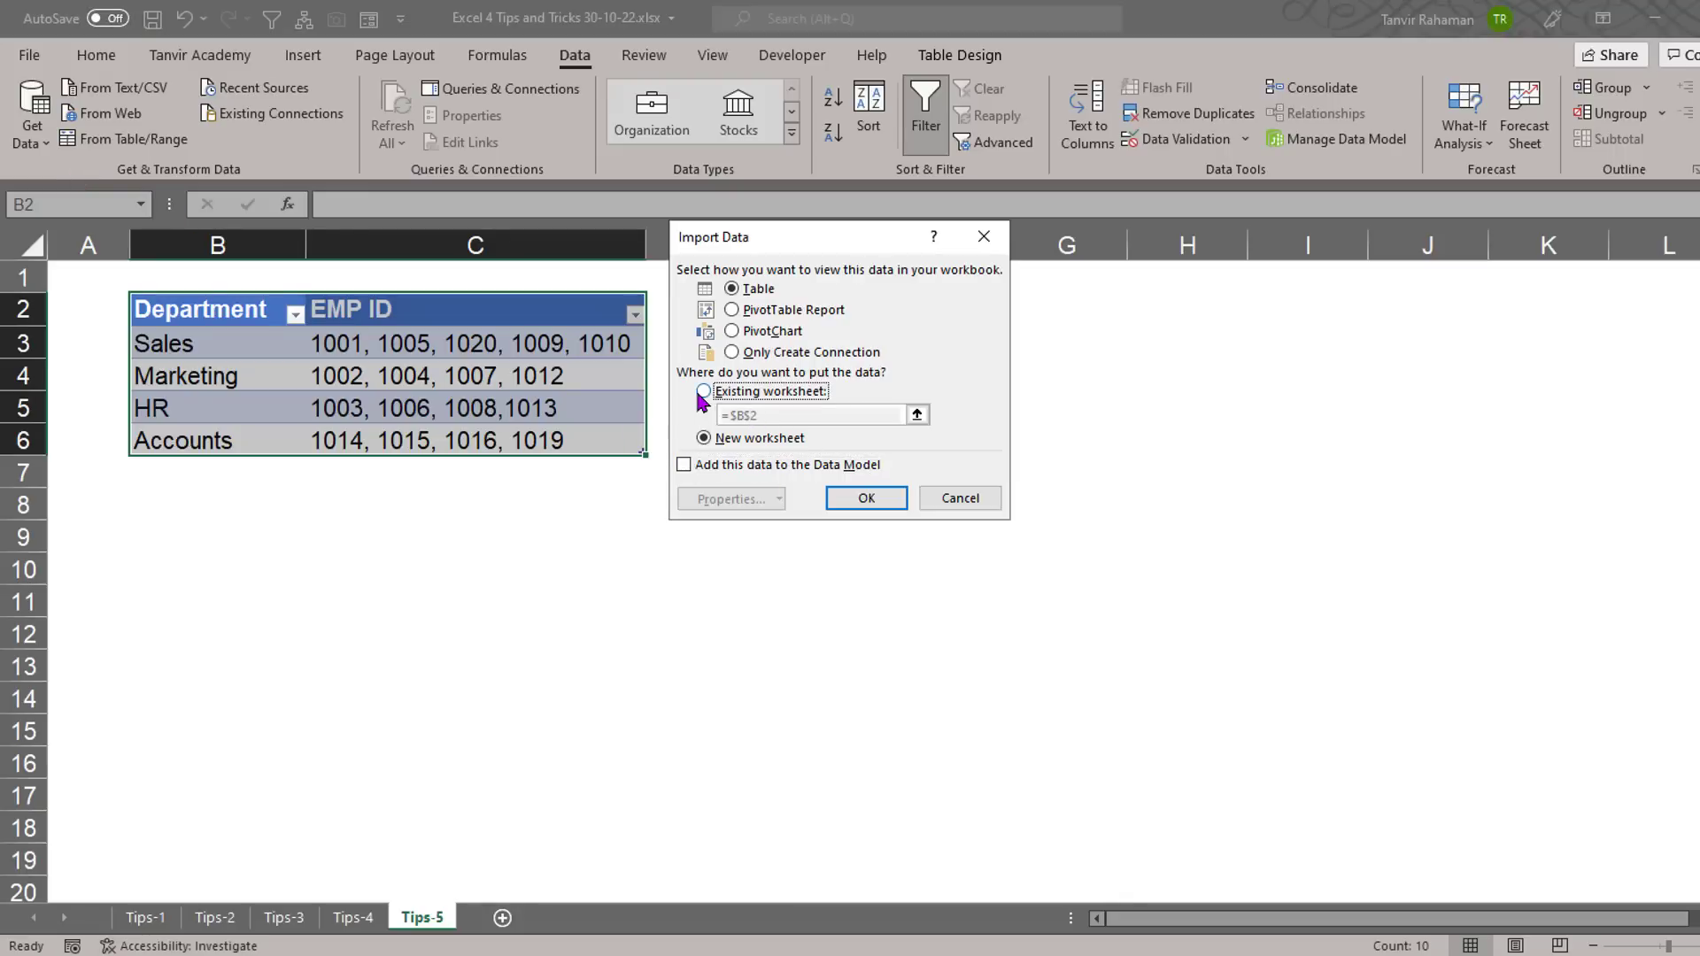
left_click_drag(783, 230, 1187, 307)
left_click(807, 302)
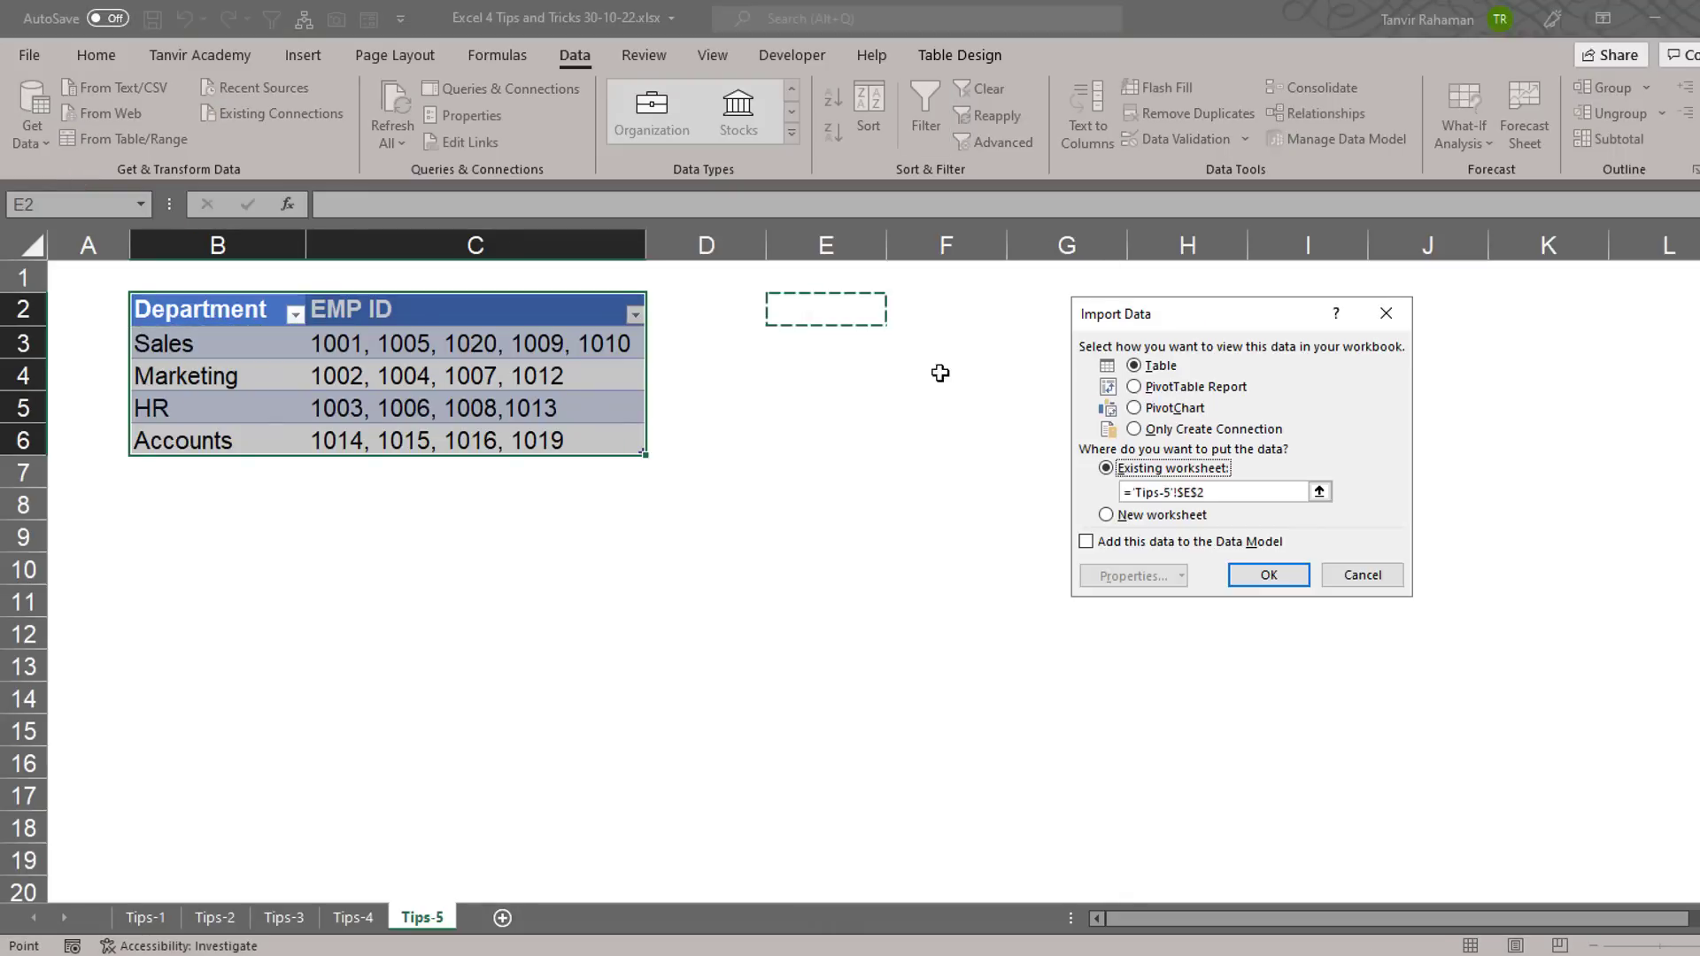
left_click(1267, 577)
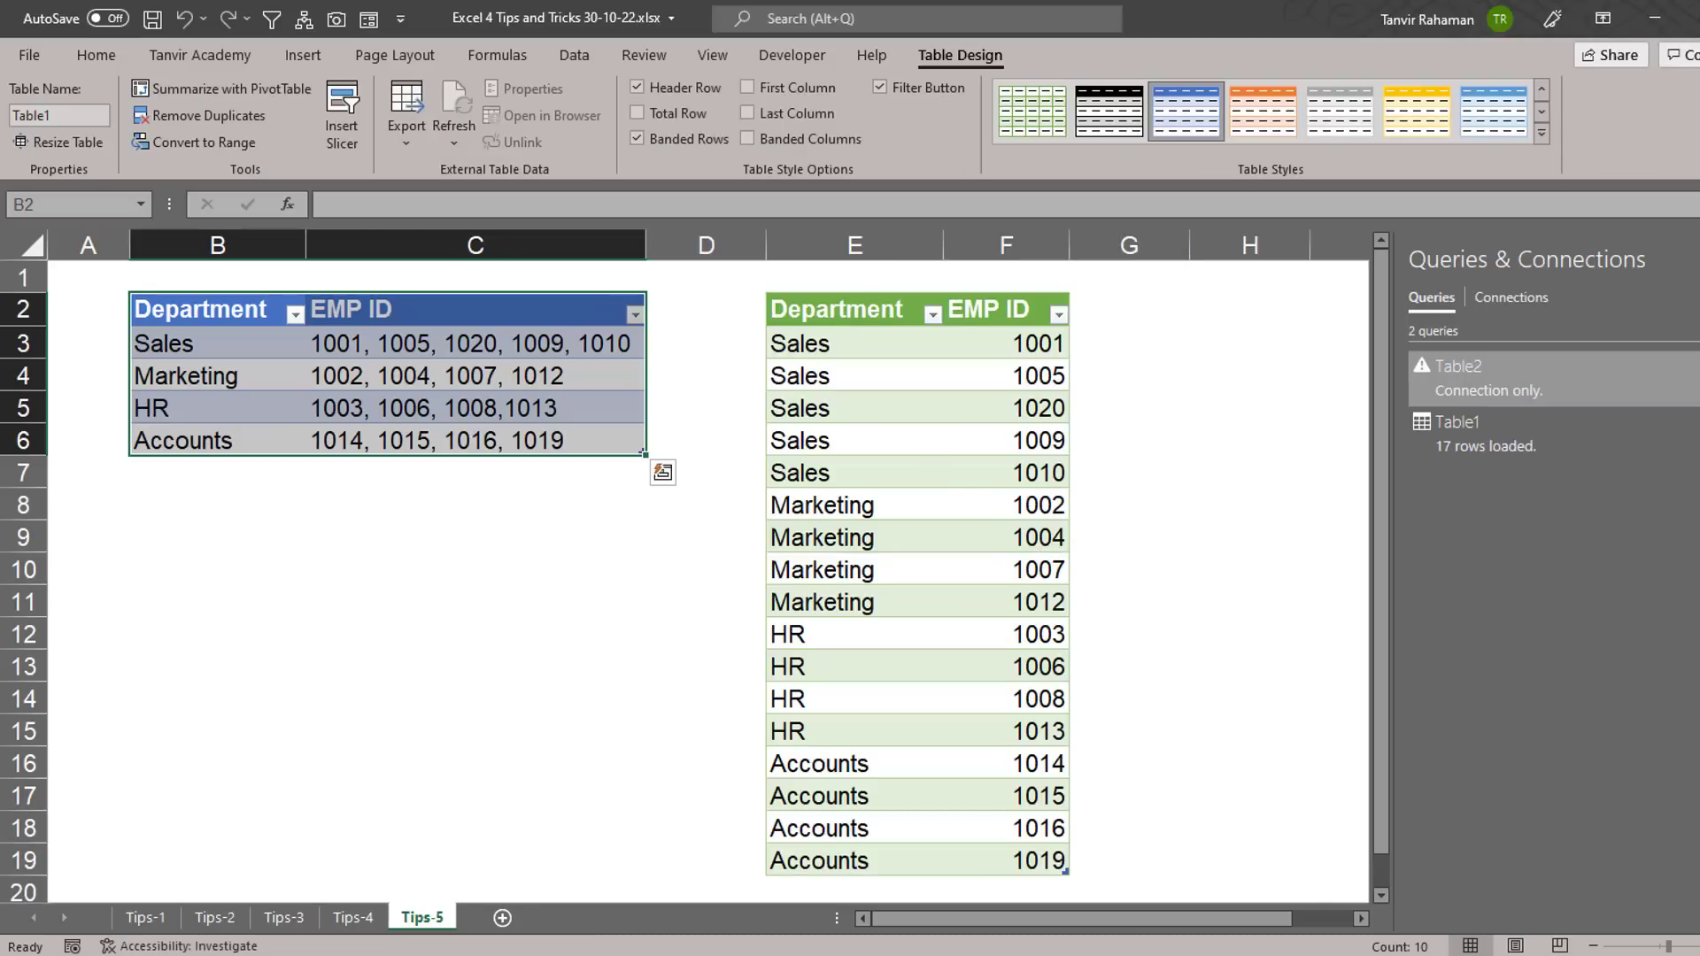
left_click(1698, 260)
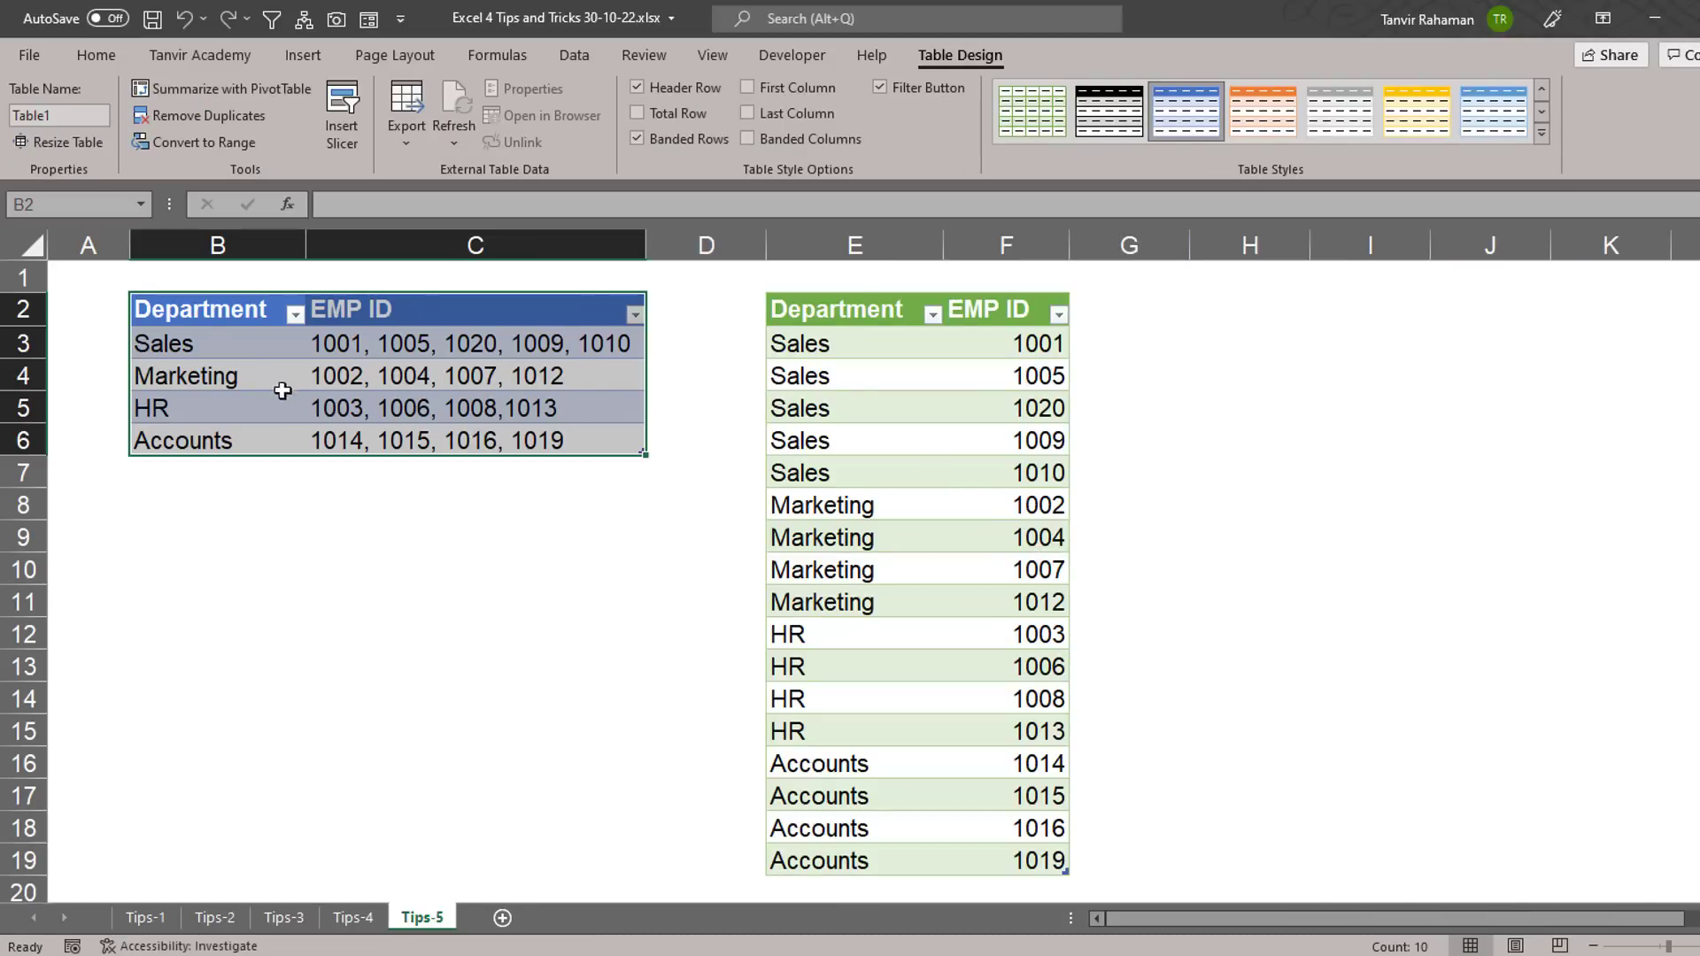
Append two more comma-separated employee IDs to the HR entry in C5 and widen column C to fit them.
double_click(561, 411)
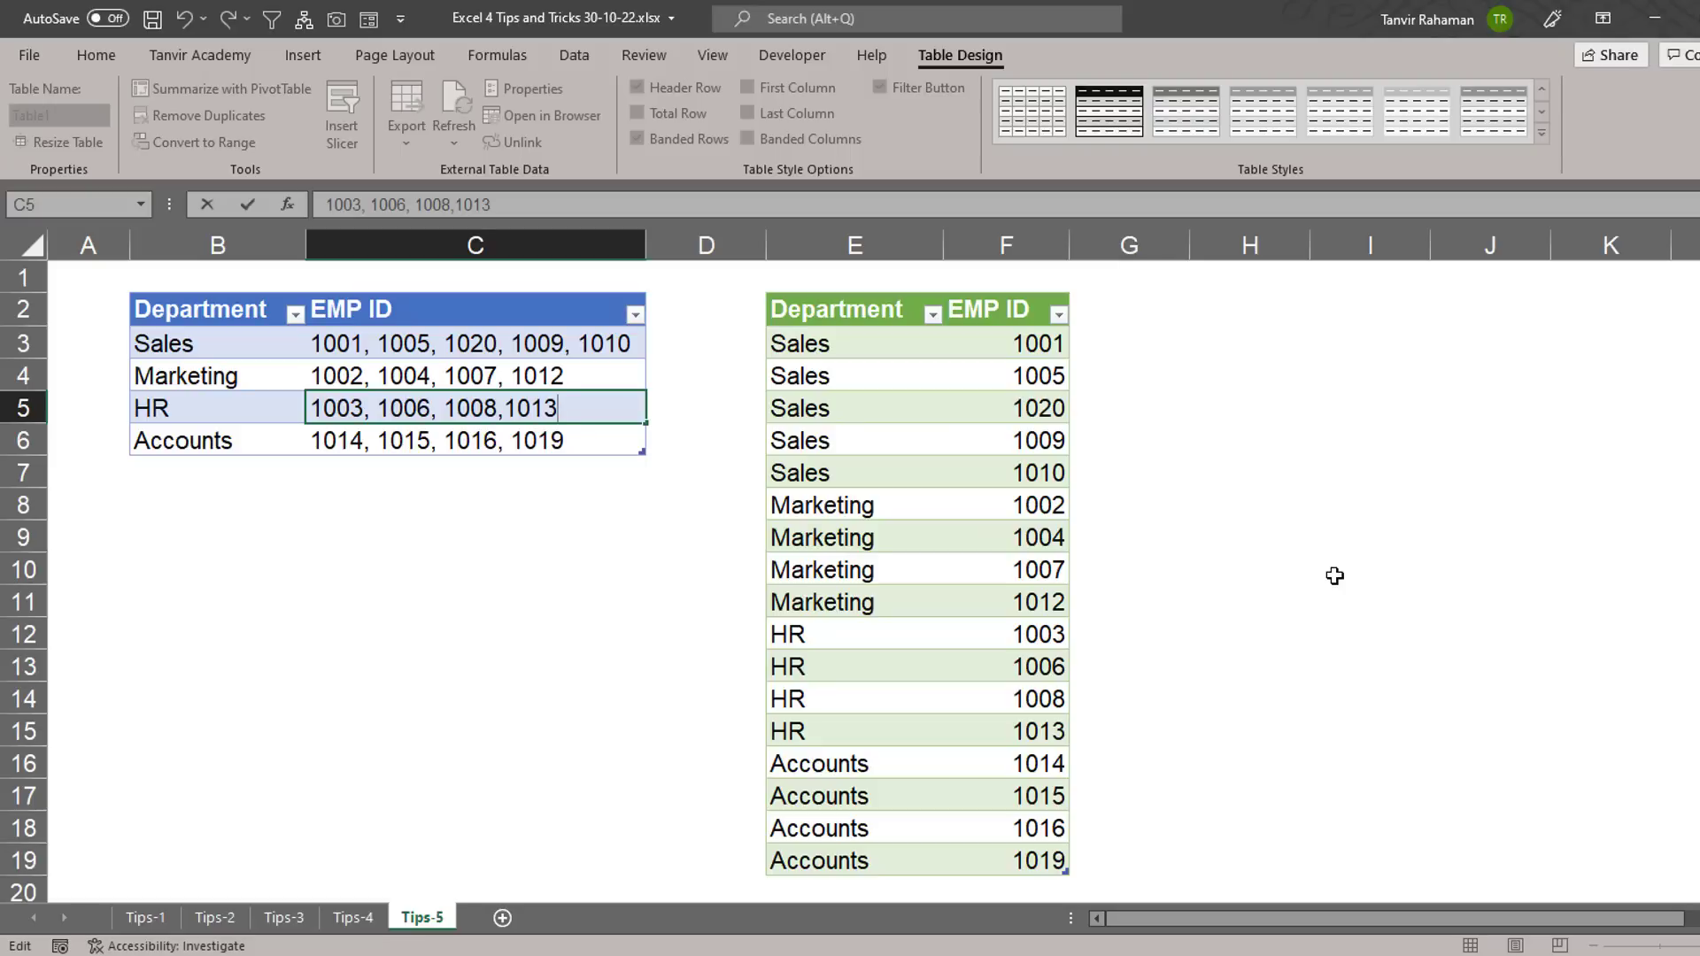
type(", 2022, 2030")
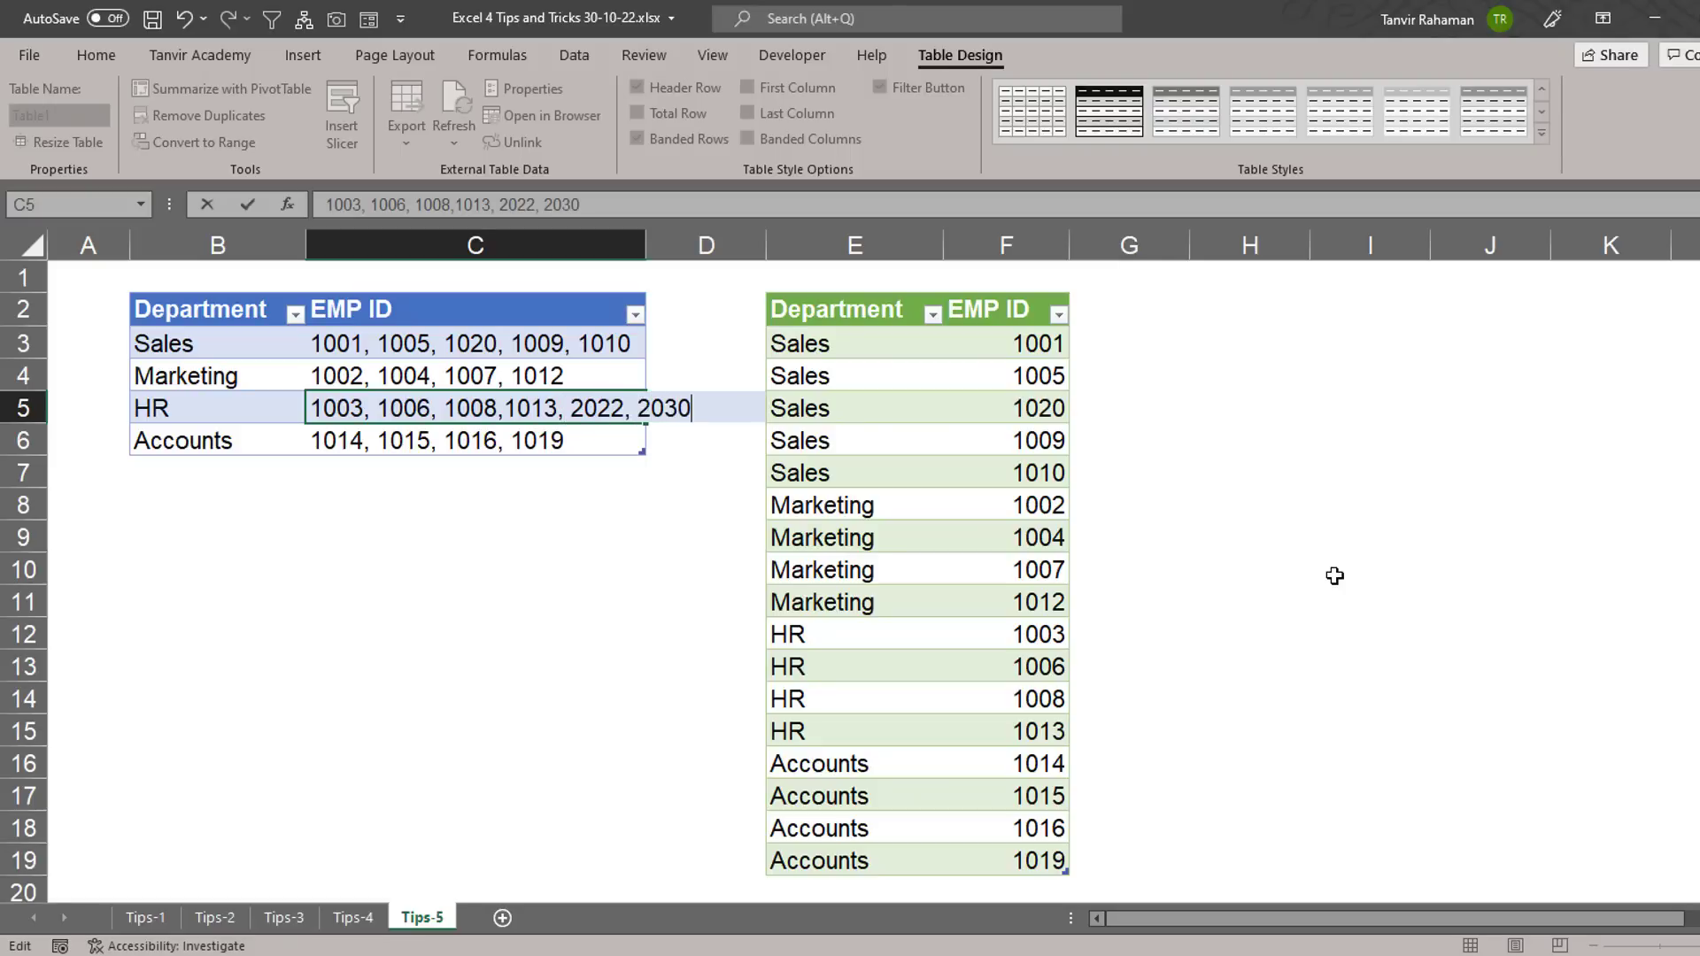
left_click(727, 496)
left_click_drag(644, 250, 706, 249)
Refresh the green query table with the added HR employee IDs and check its HR rows.
left_click(895, 443)
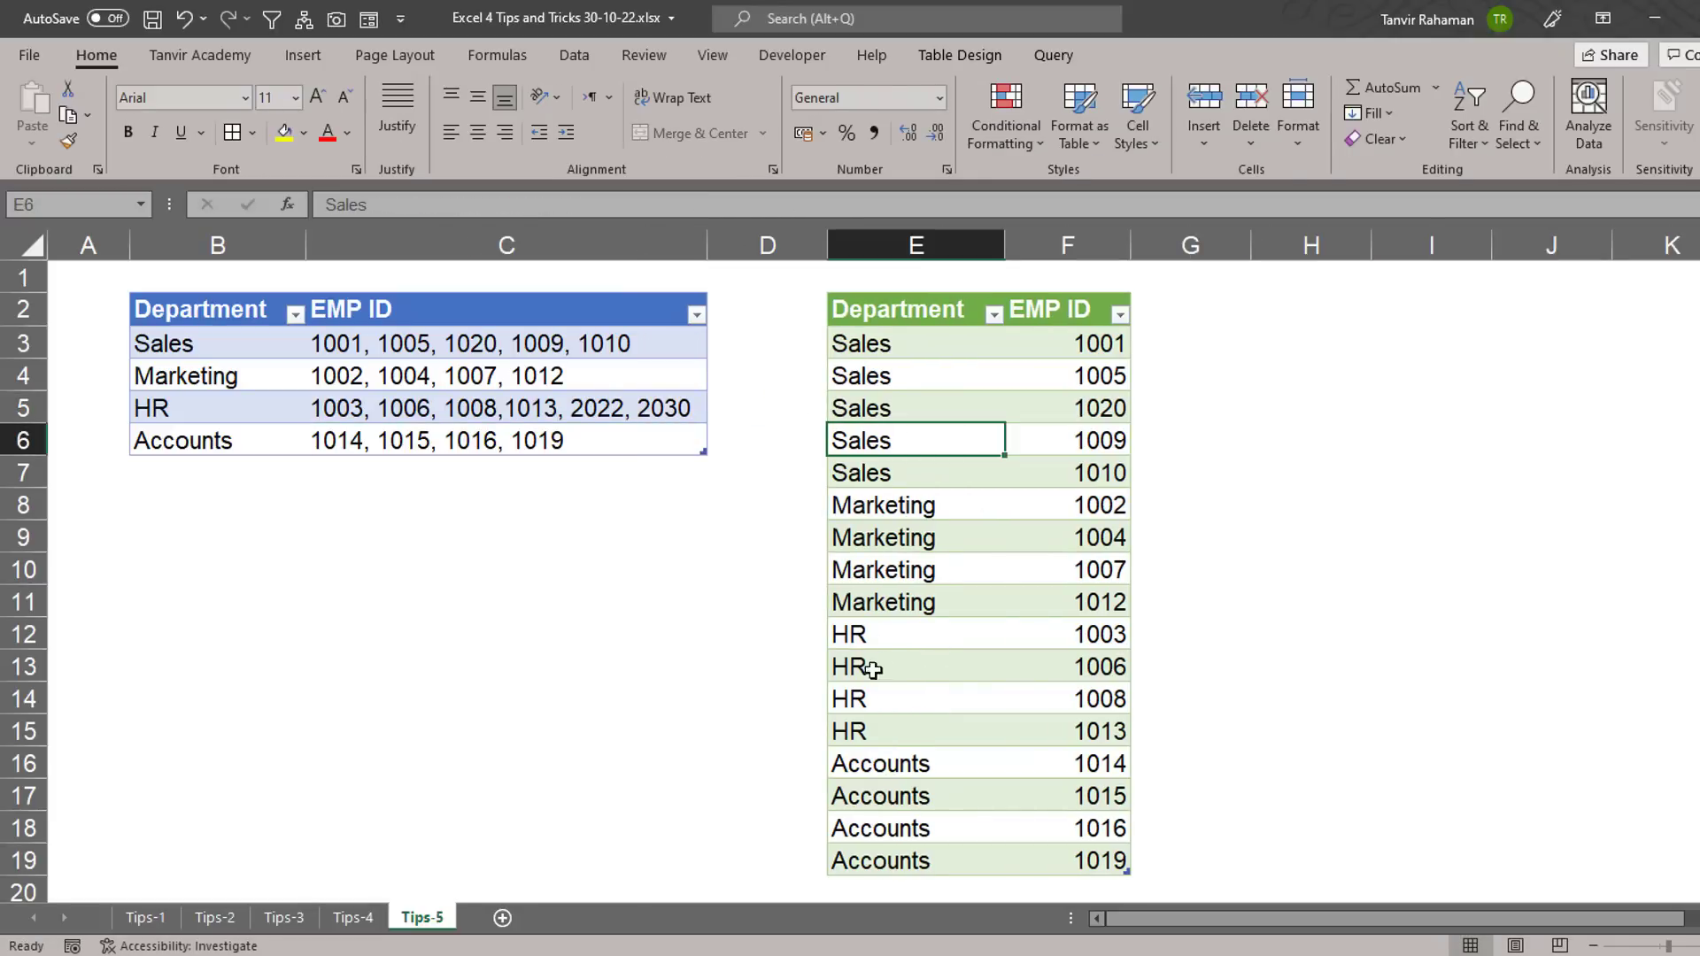
right_click(970, 511)
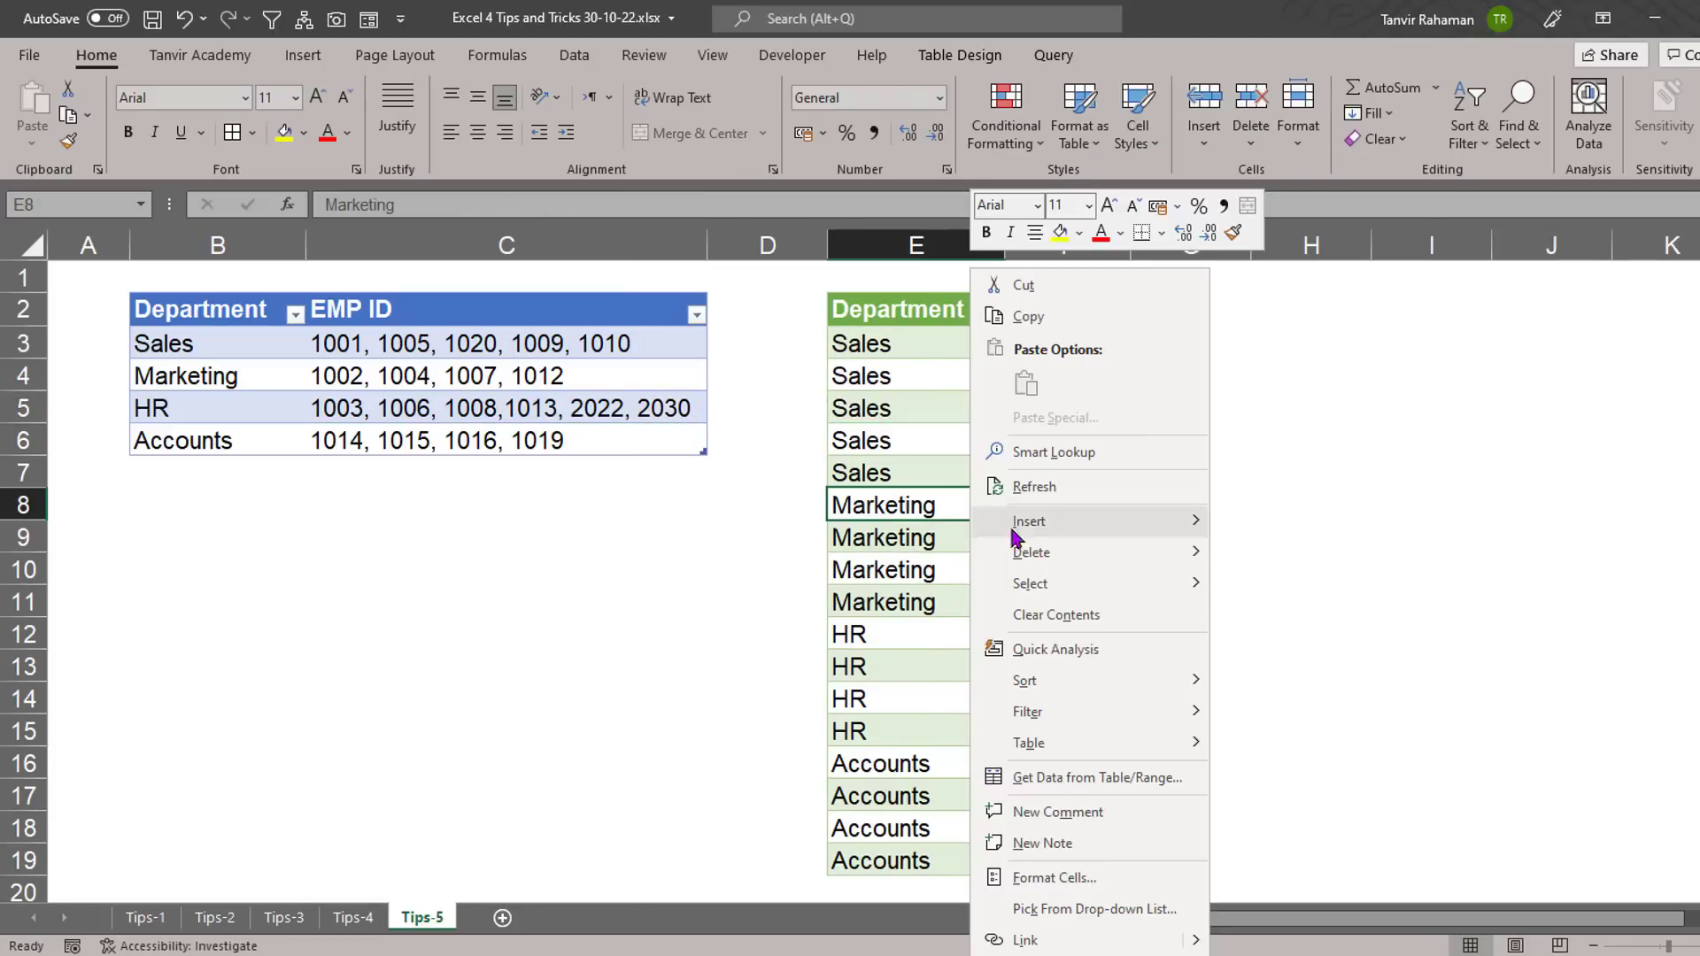
left_click(1050, 486)
scroll(990, 702, "down", 1)
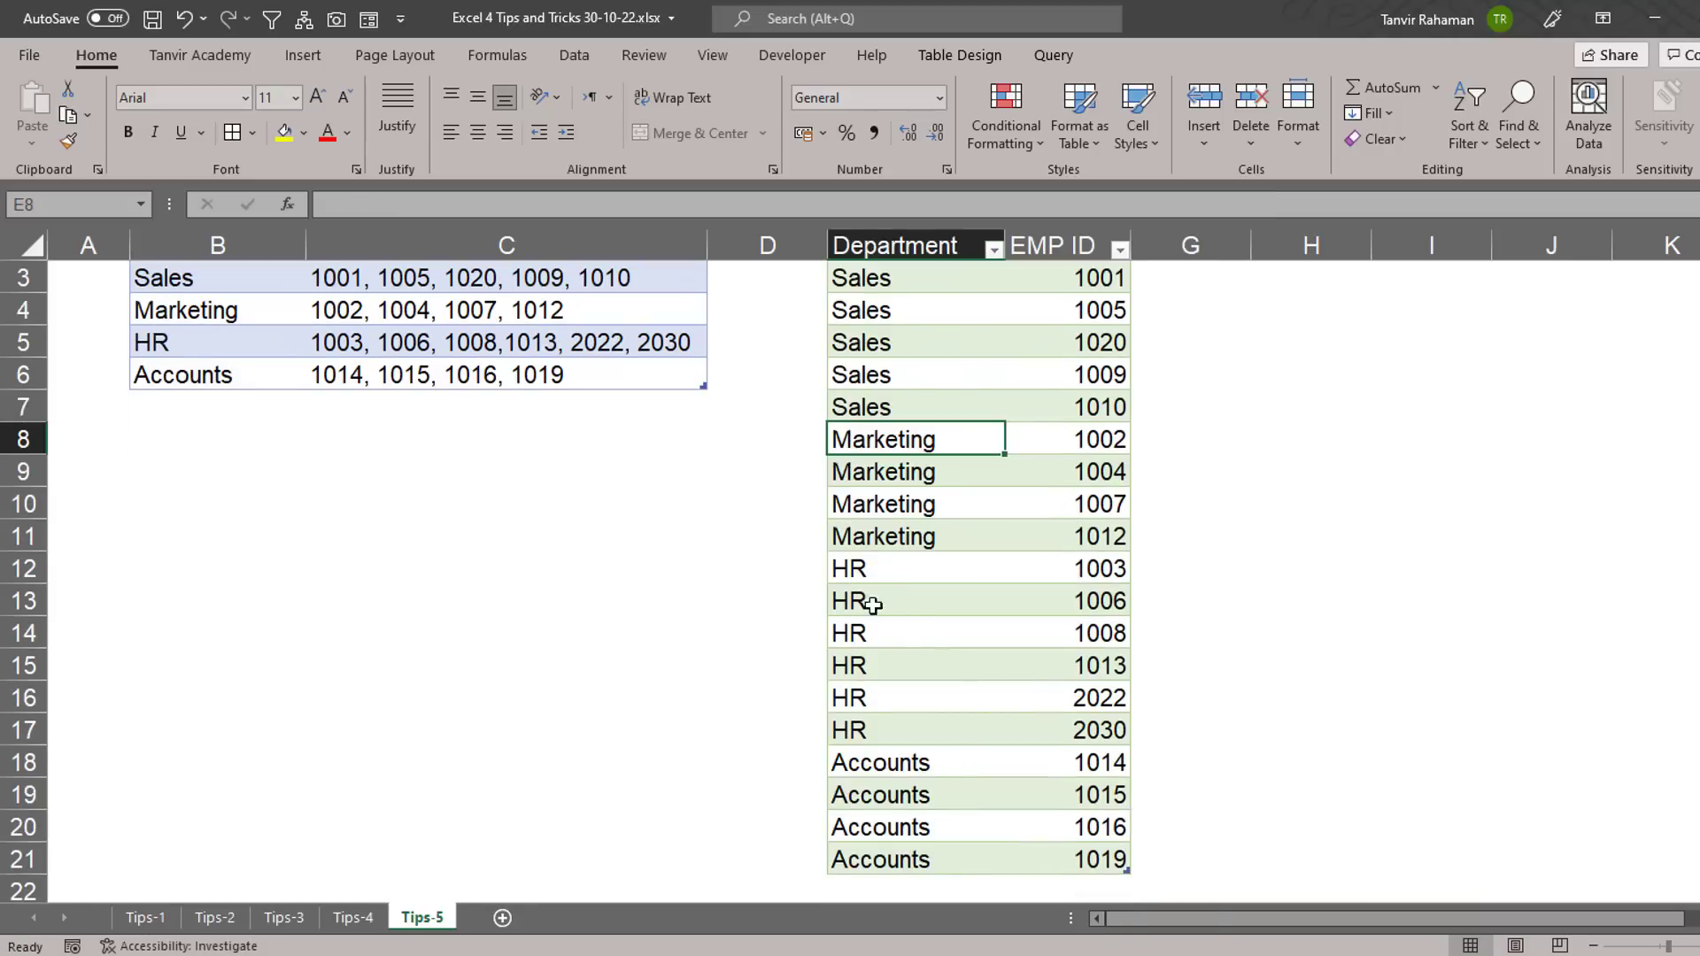
left_click_drag(808, 541, 1293, 885)
key("Escape")
scroll(395, 490, "up", 1)
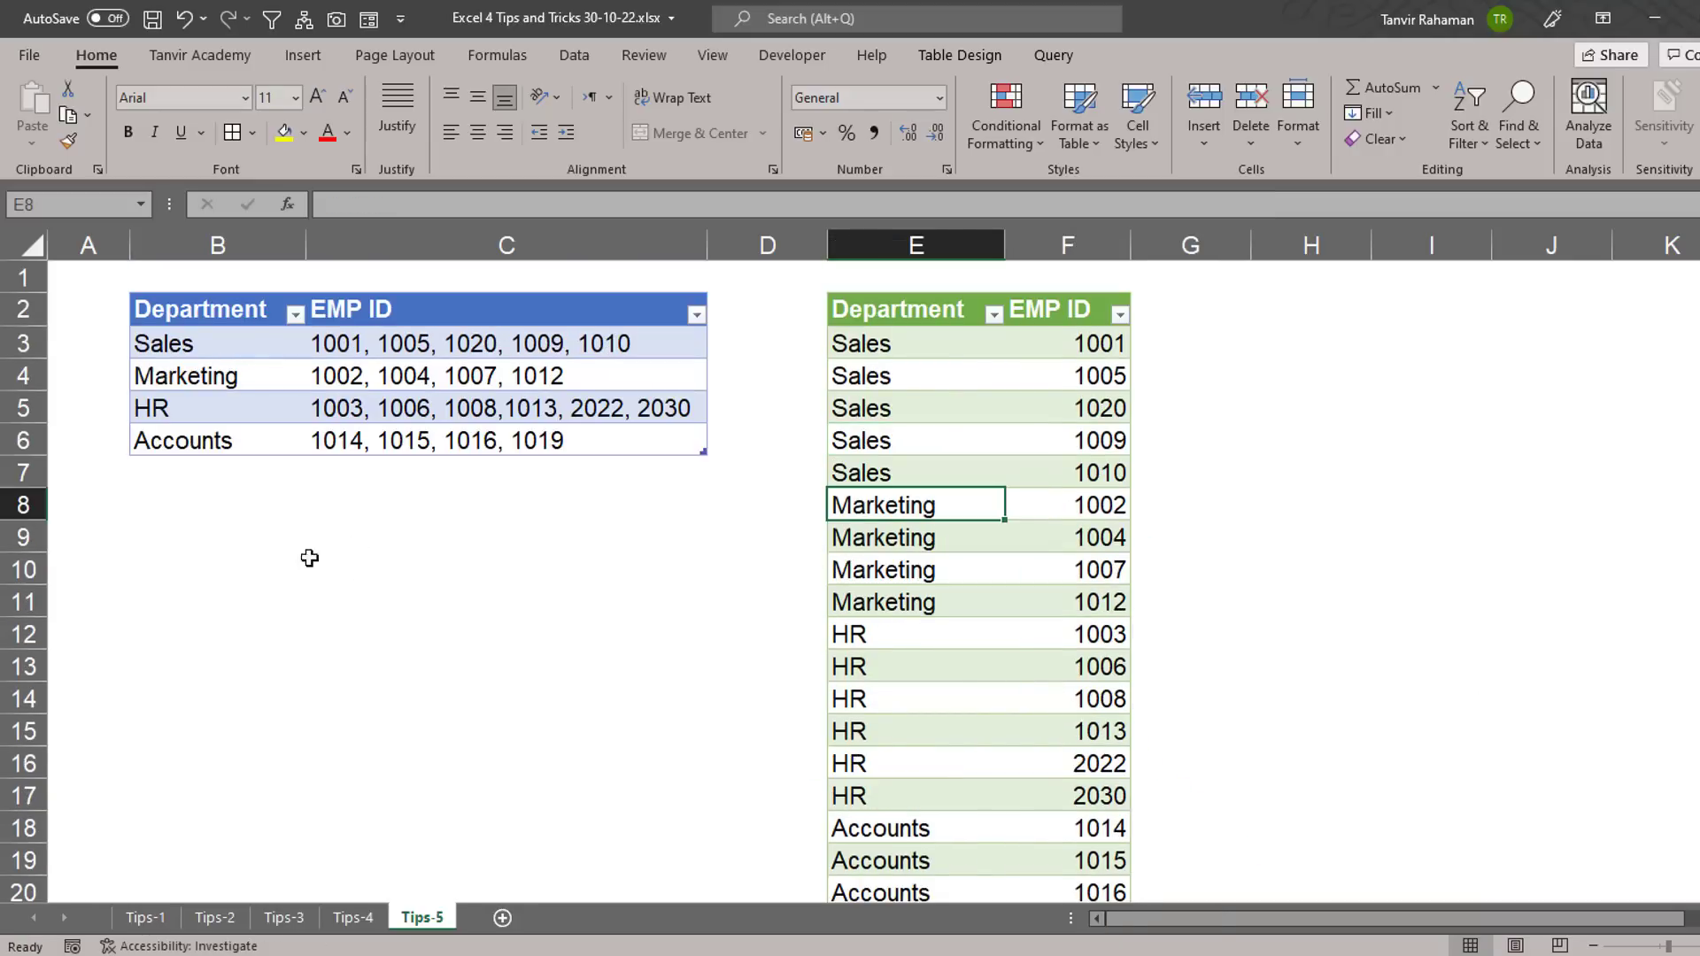
Add an XYZ department in row 7 of the blue table with two comma-separated employee IDs.
left_click(209, 479)
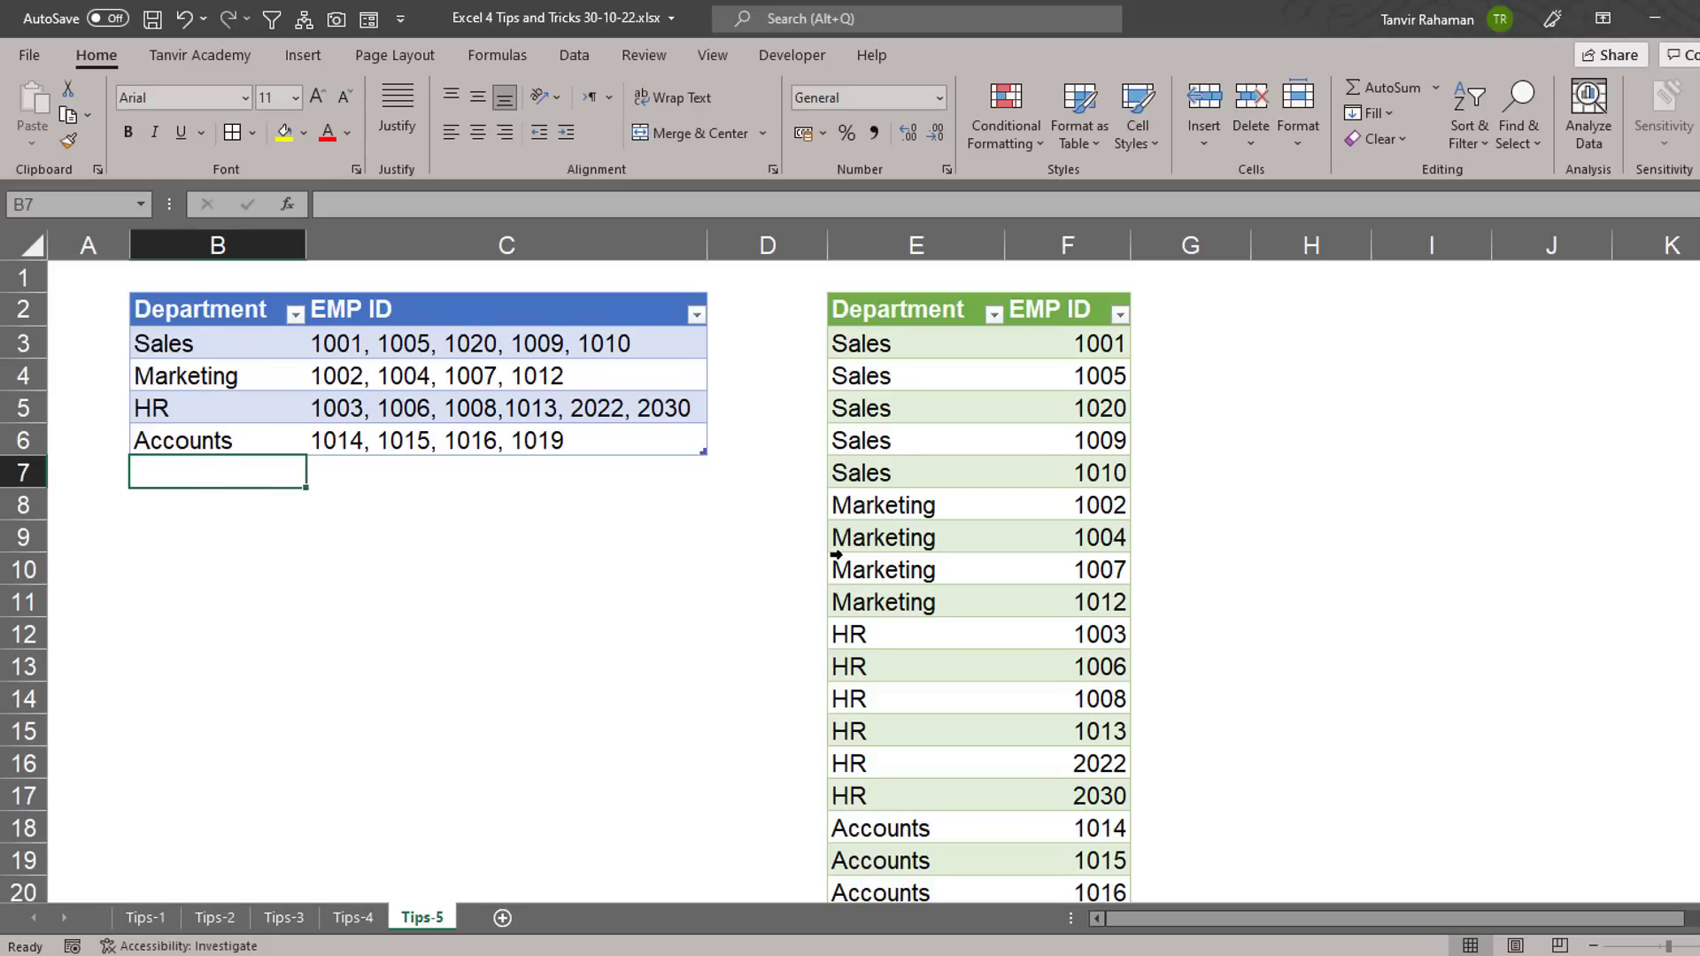
type("XYZ")
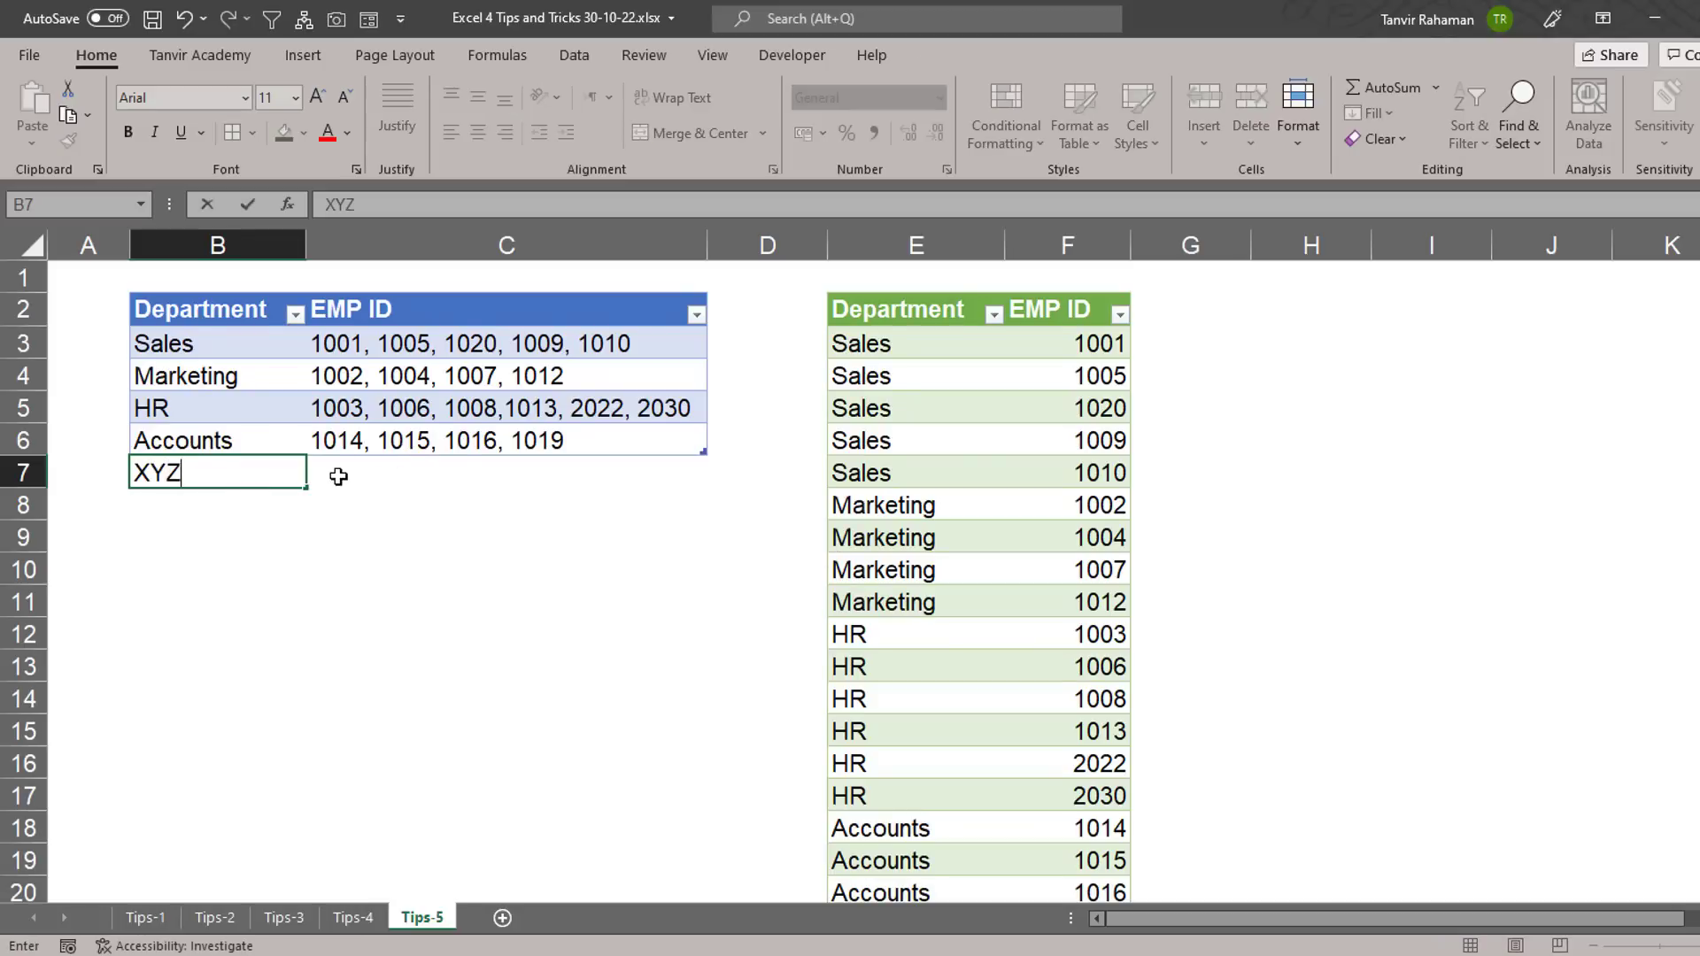
key("Tab")
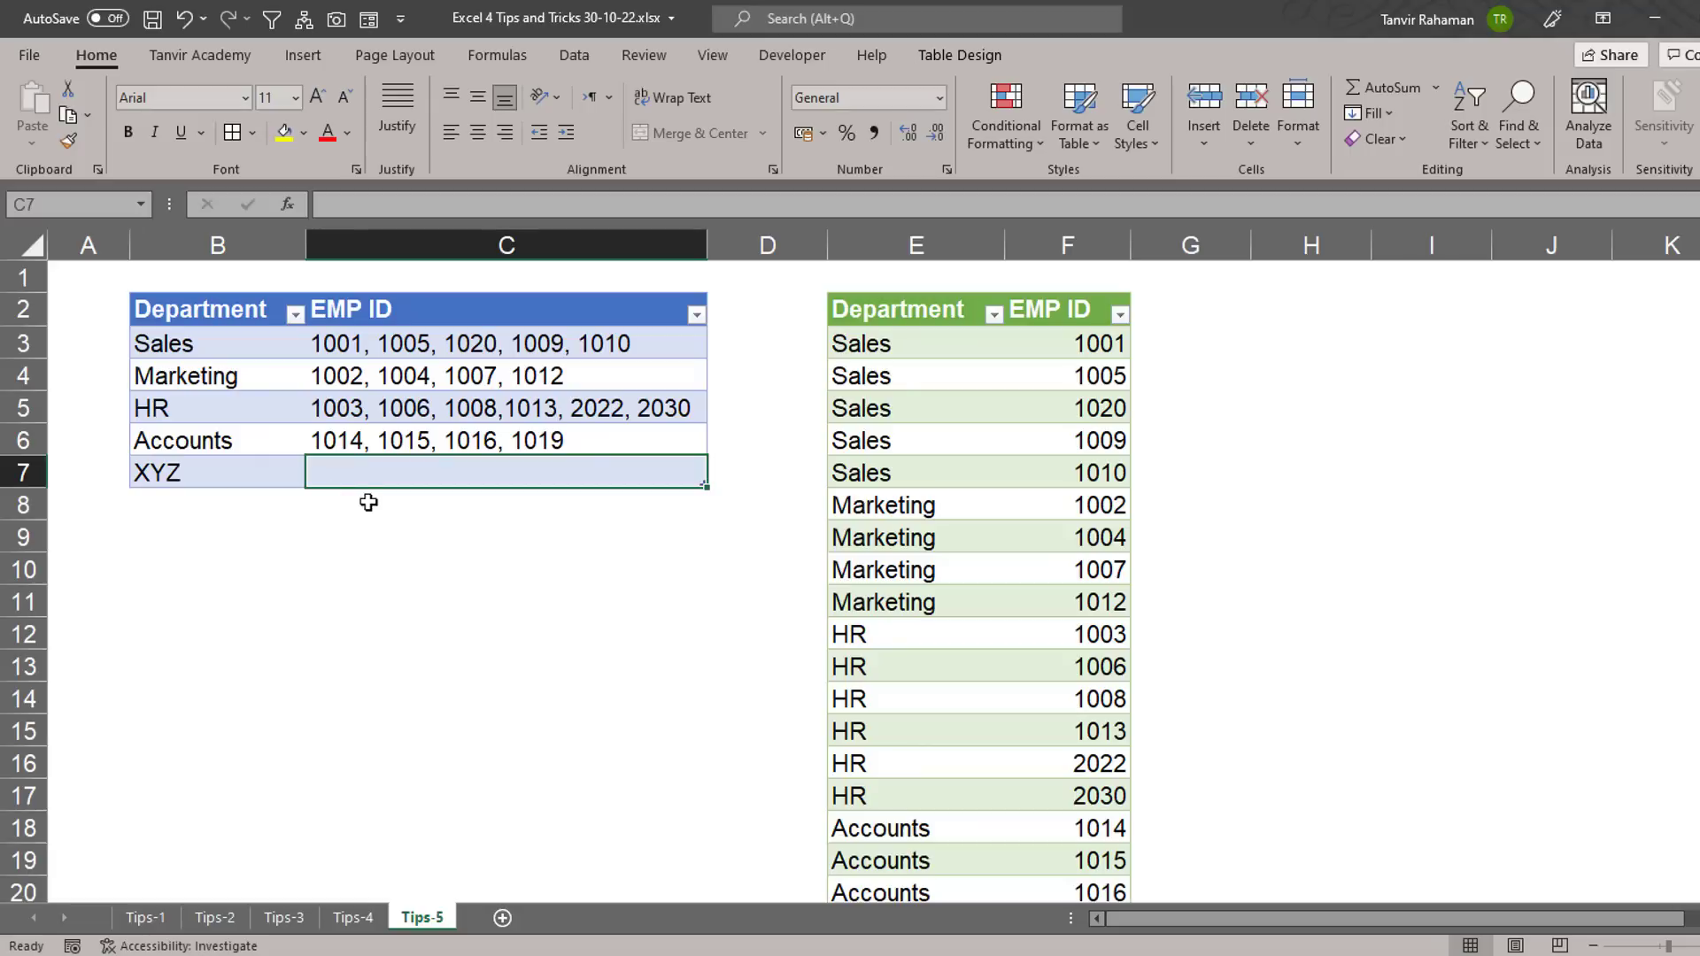
type("3023")
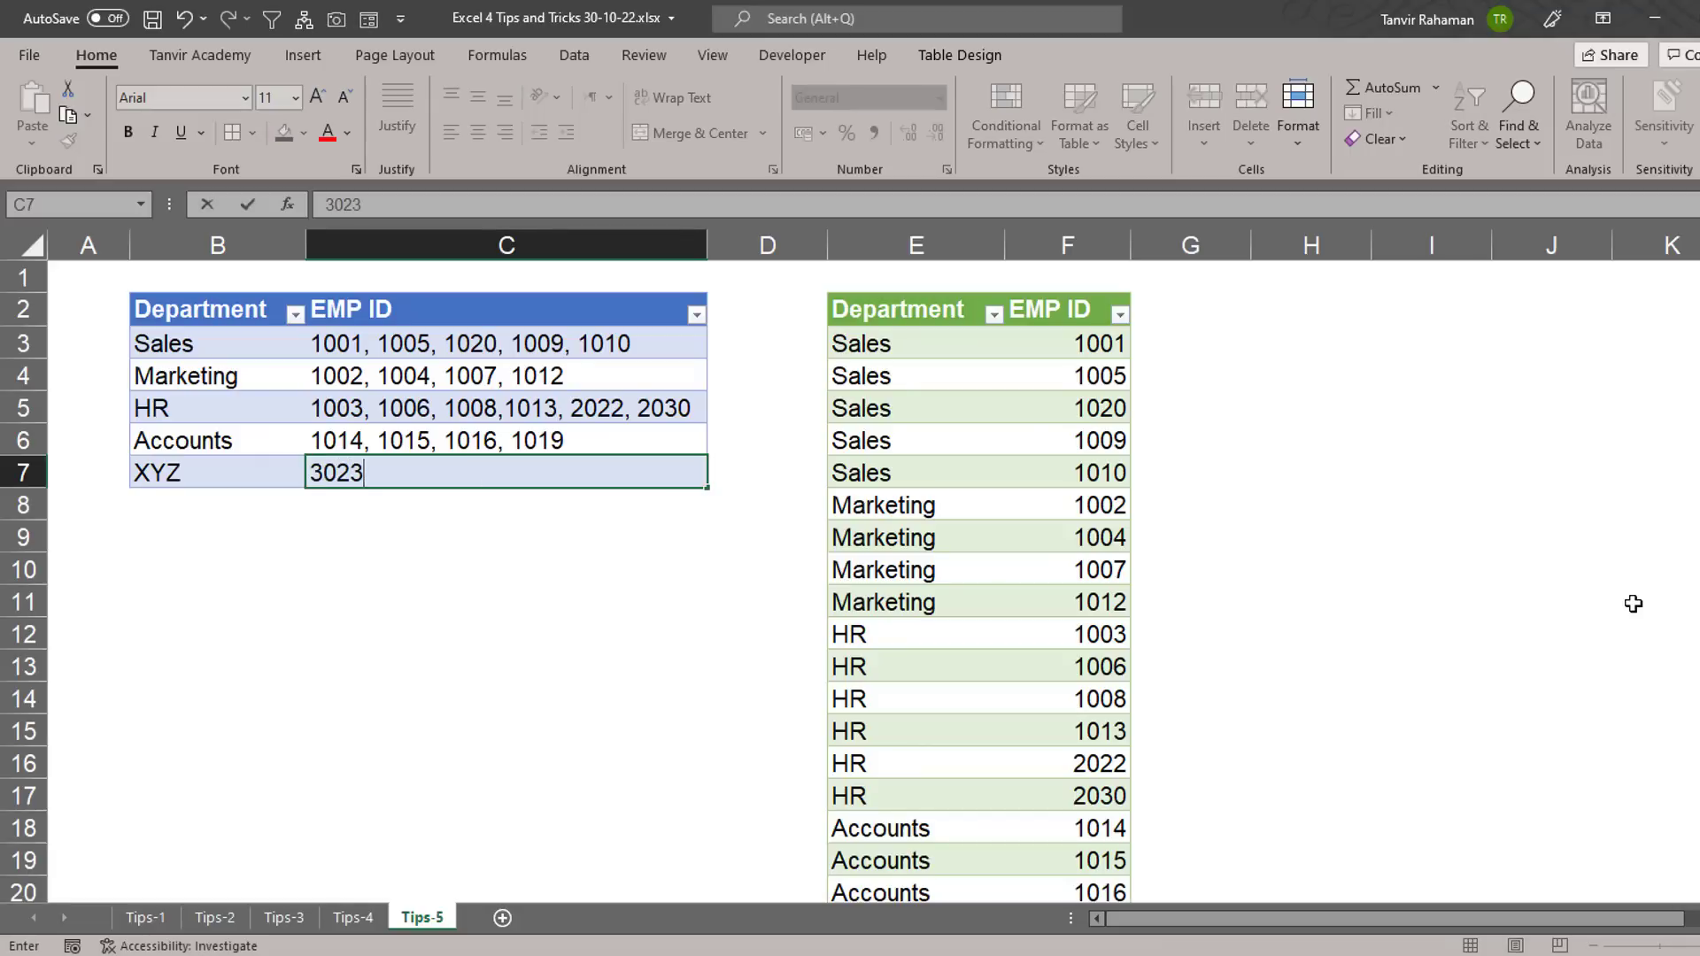
type(", 3026")
left_click(494, 617)
Refresh the green query table with the new XYZ department and check its last rows.
left_click(1038, 386)
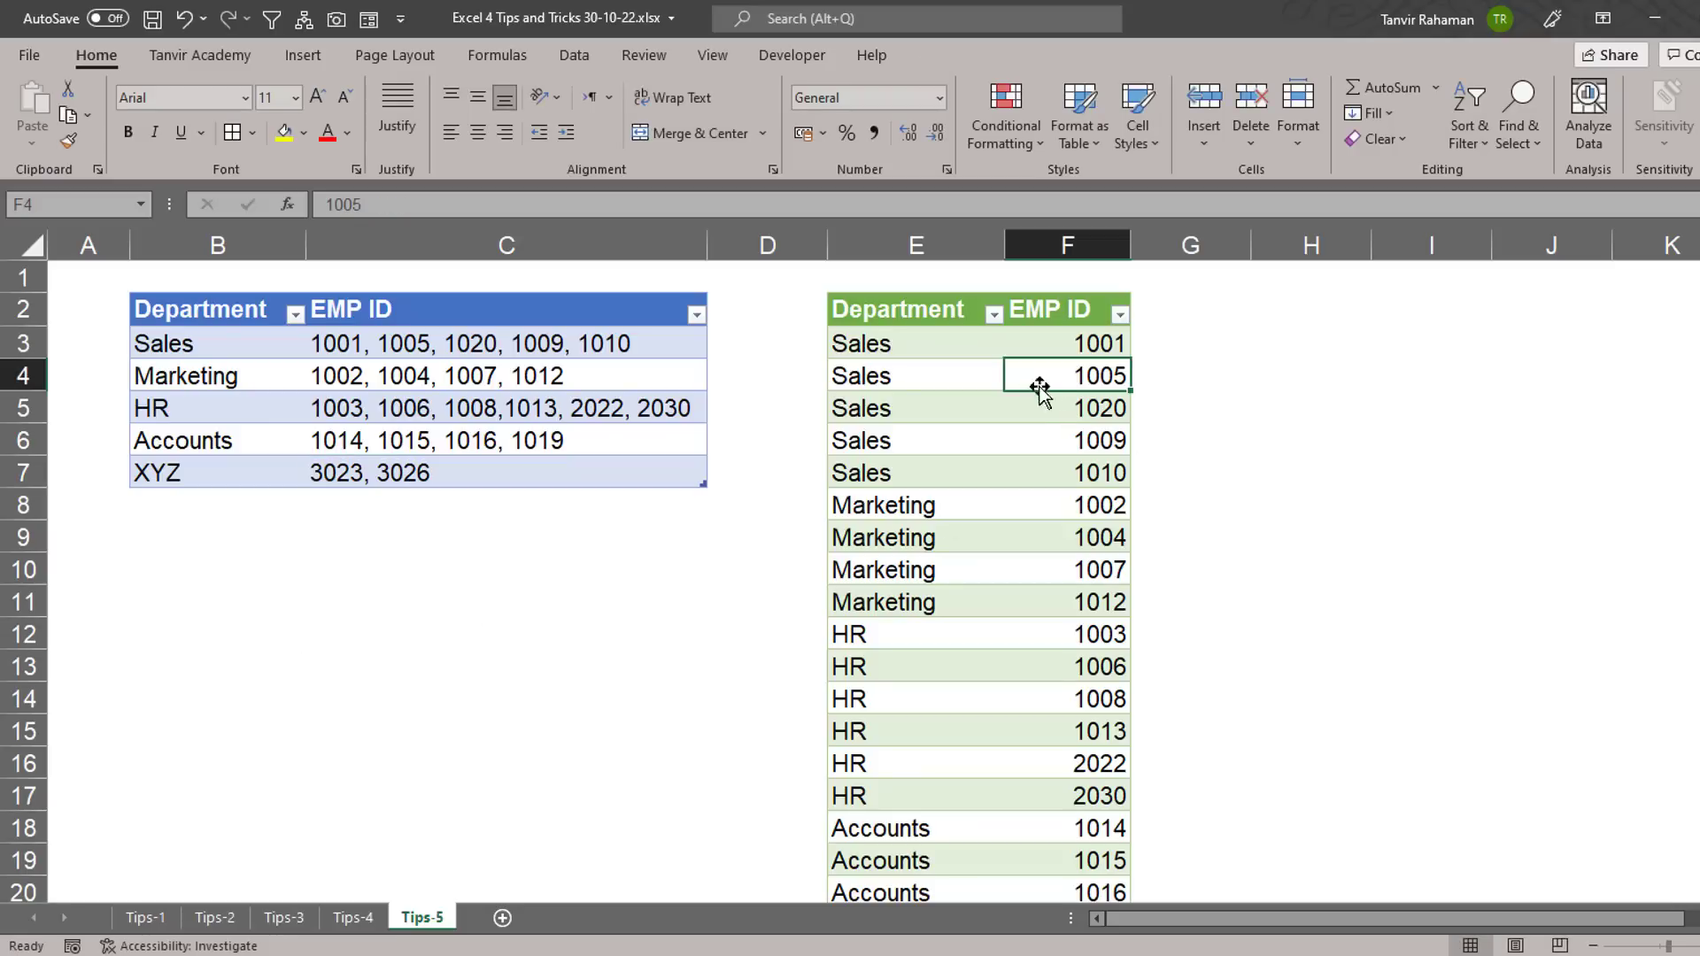
right_click(1020, 390)
left_click(1098, 489)
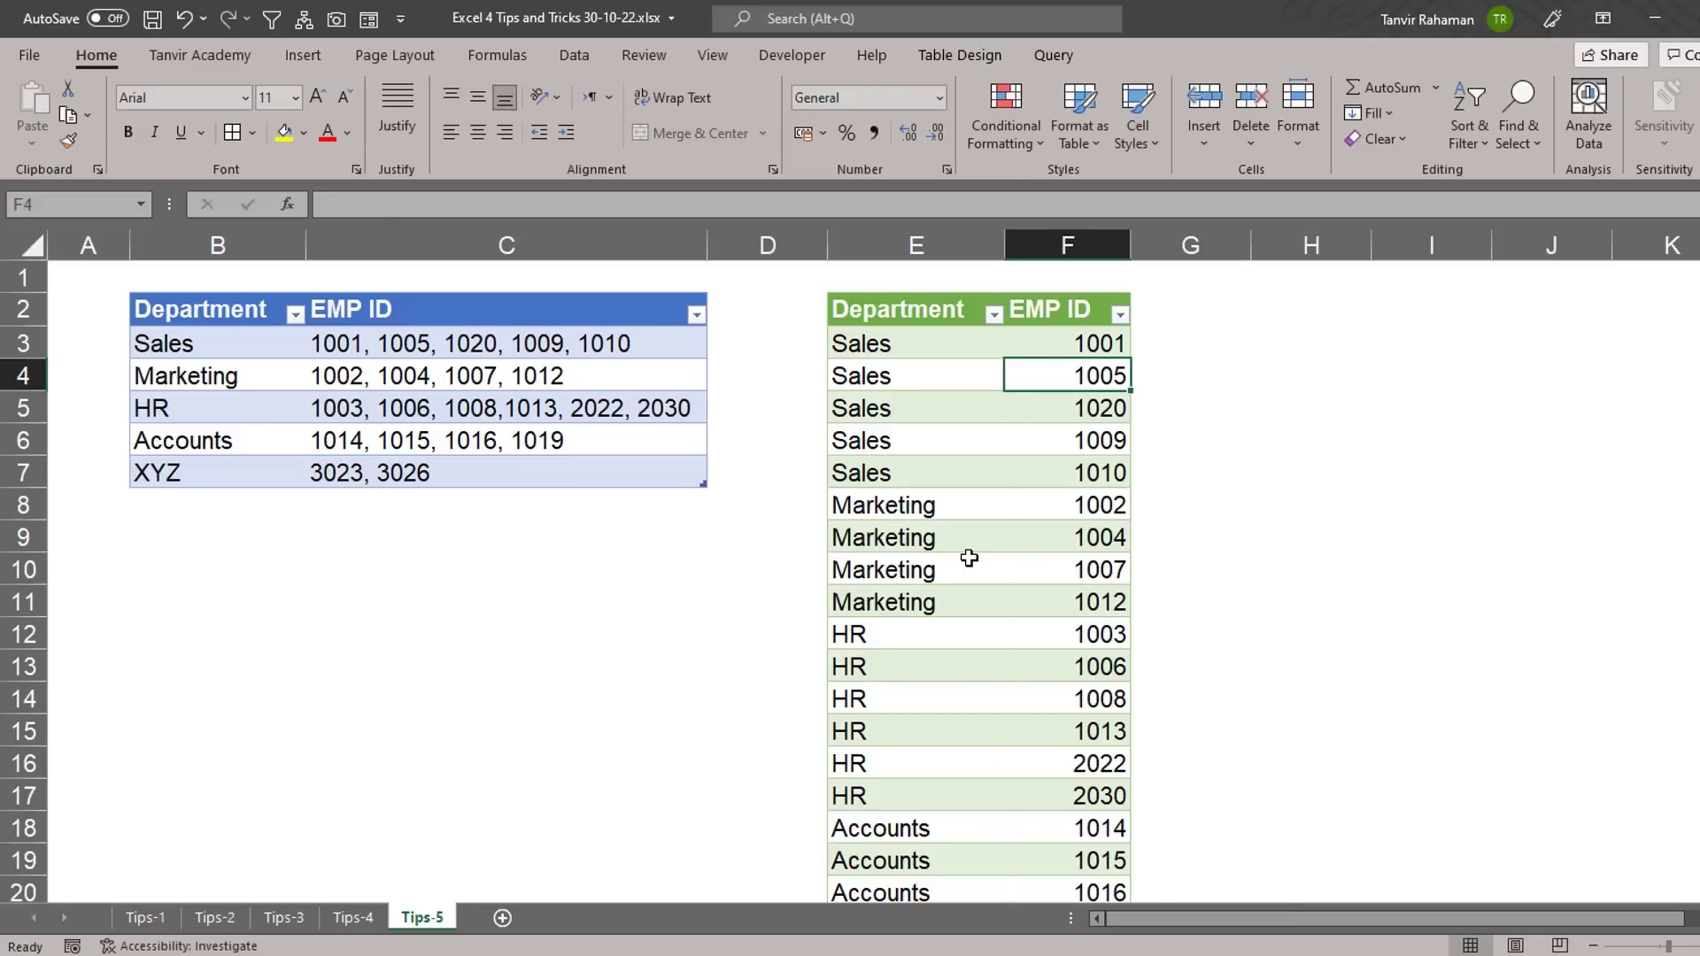
scroll(968, 558, "down", 3)
left_click(939, 666)
left_click(1038, 690, "shift")
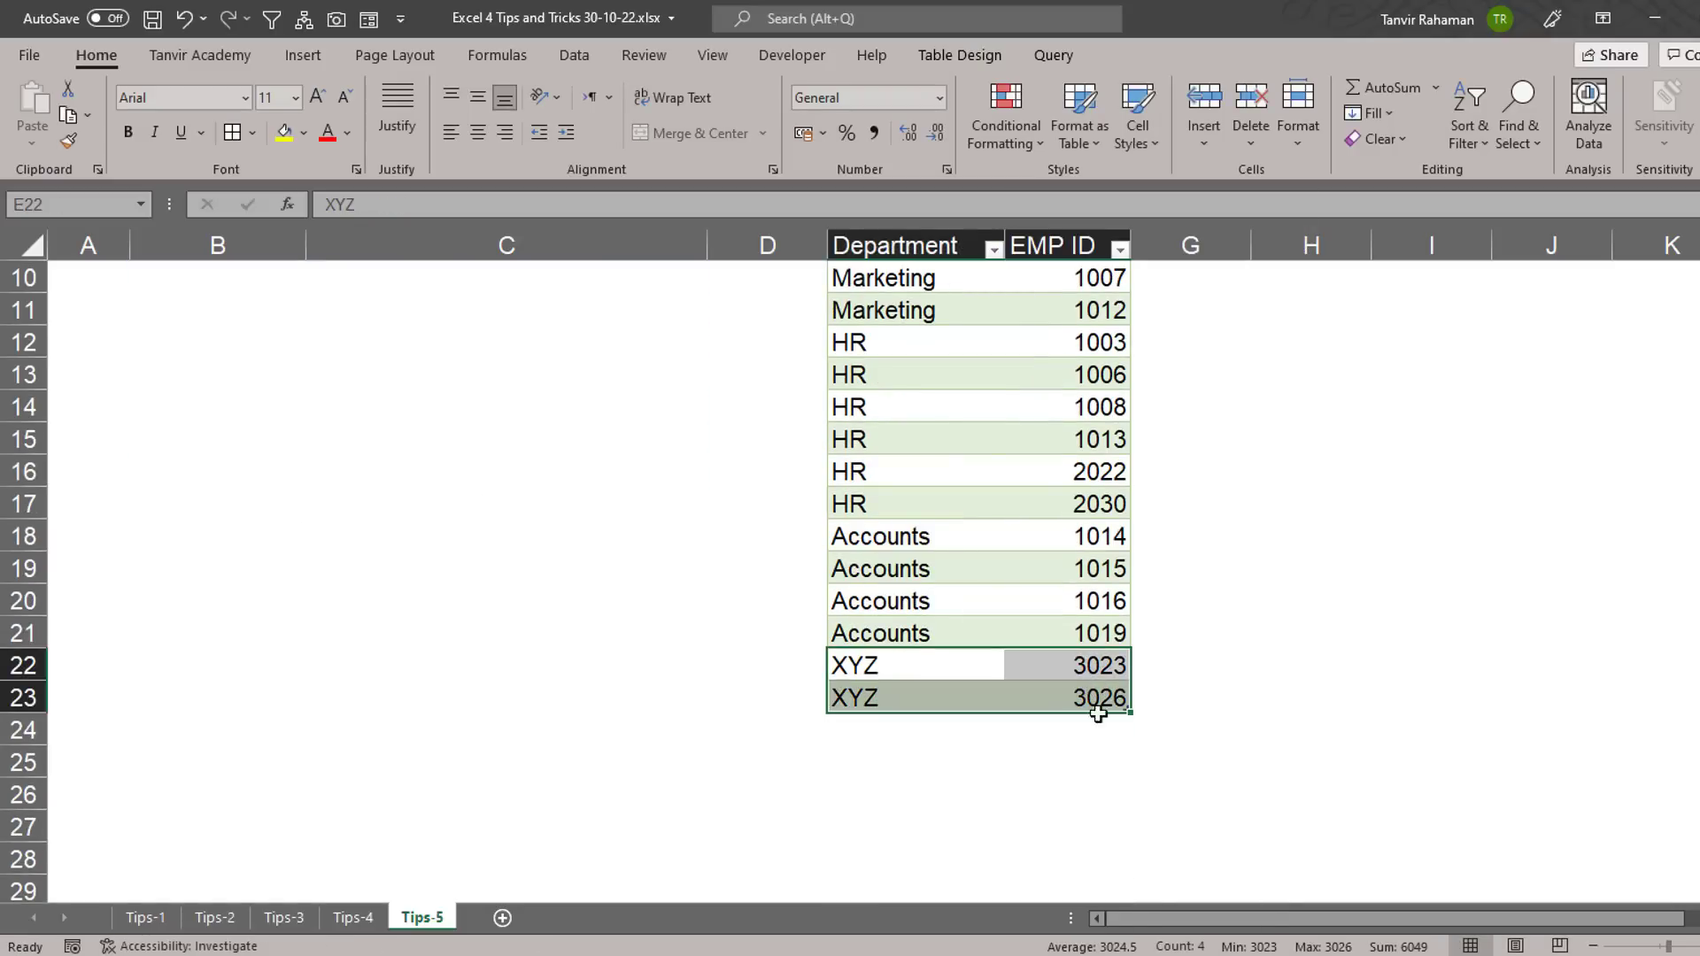
scroll(912, 707, "up", 3)
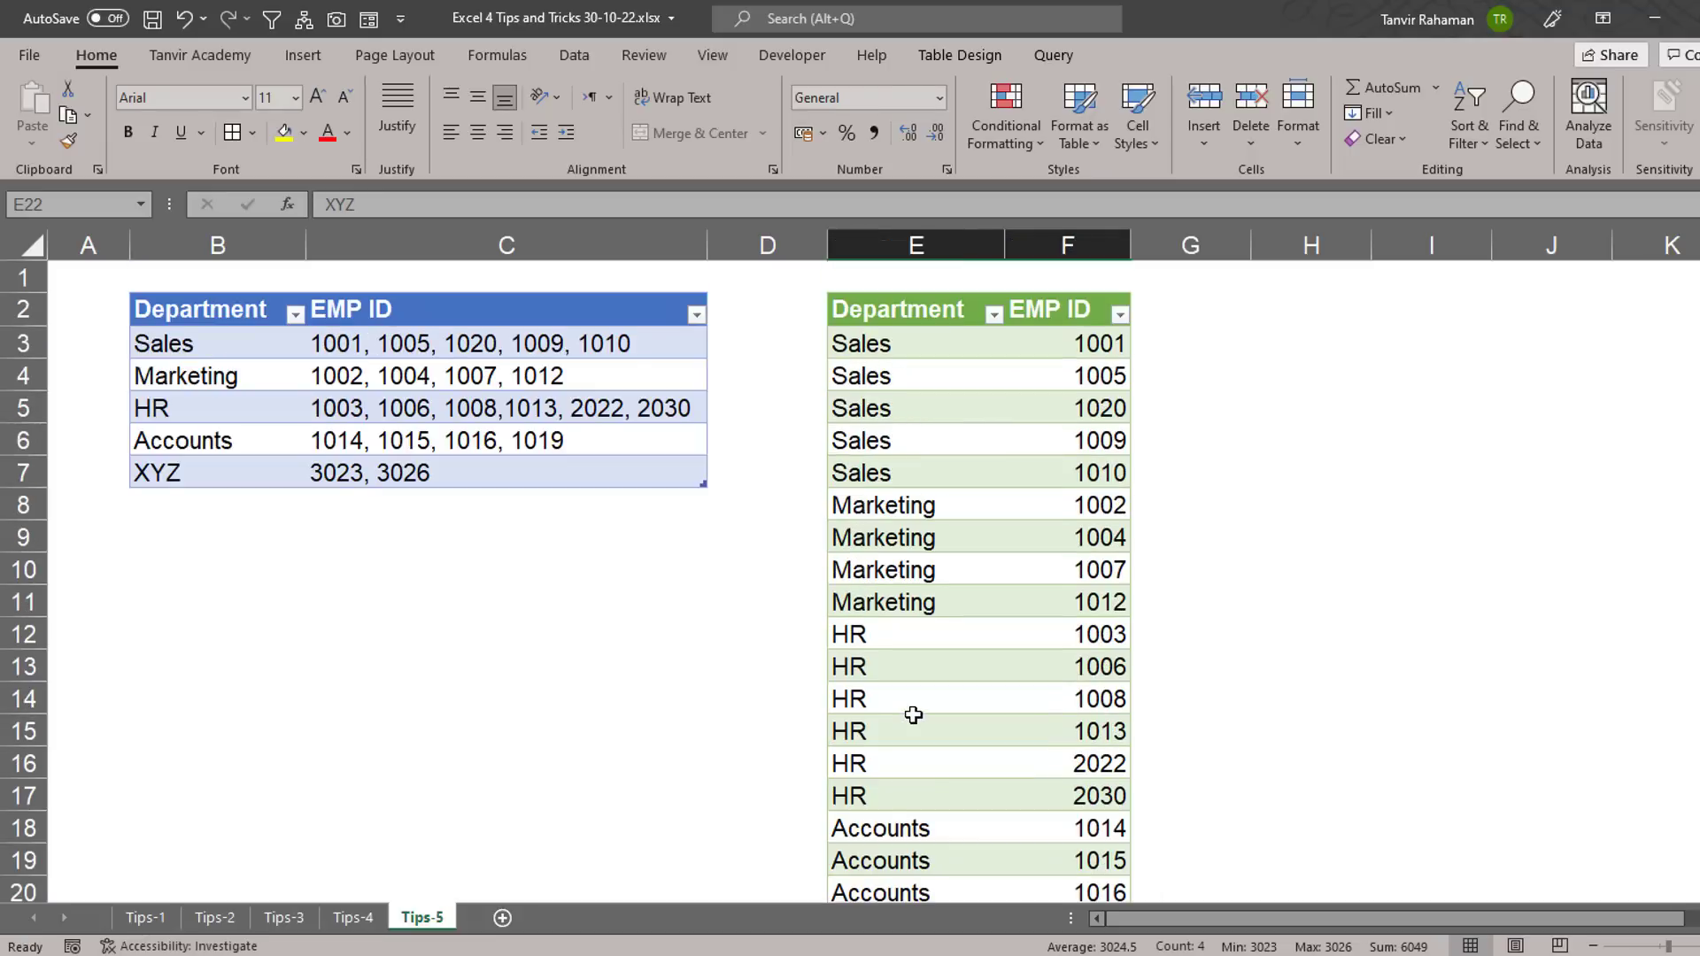